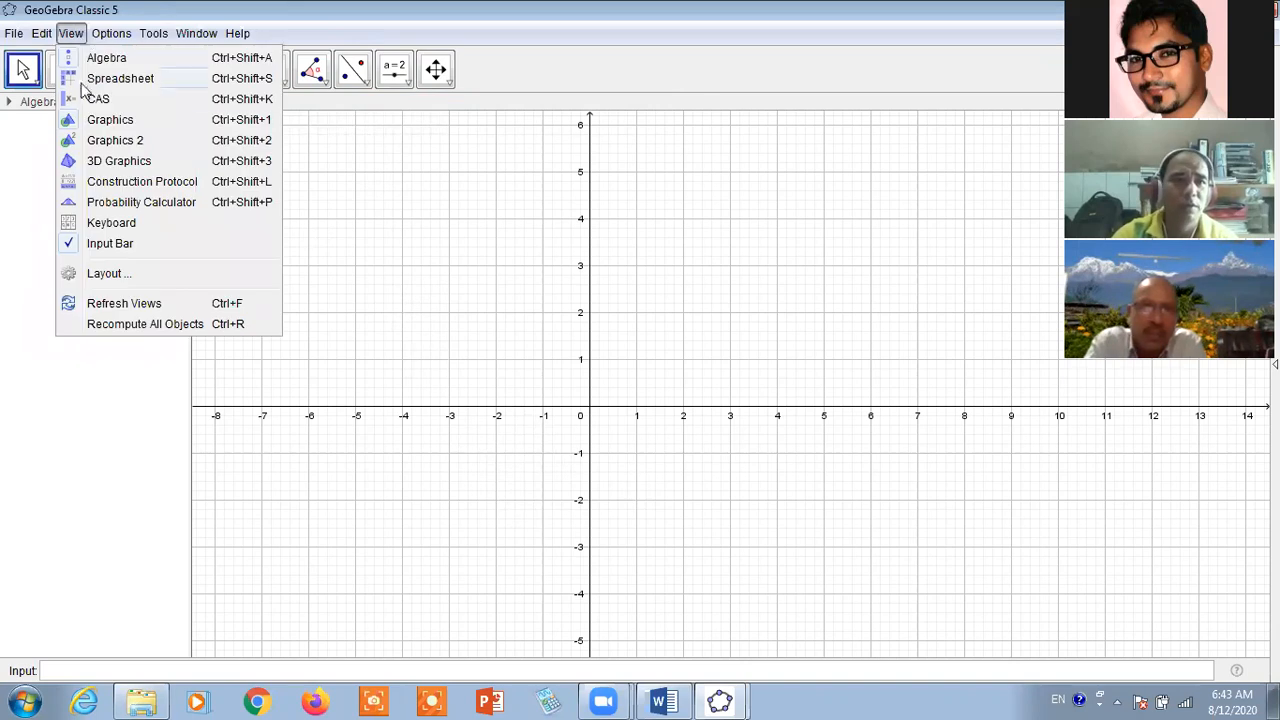
click(356, 243)
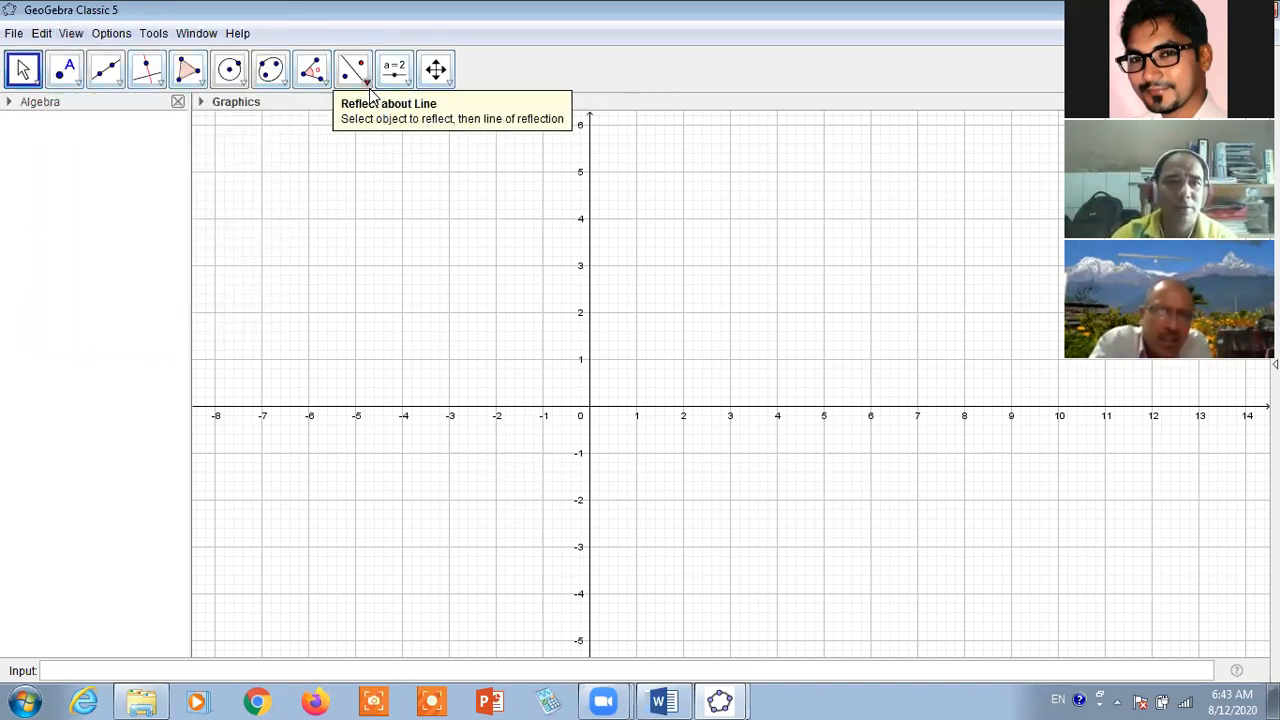
click(71, 35)
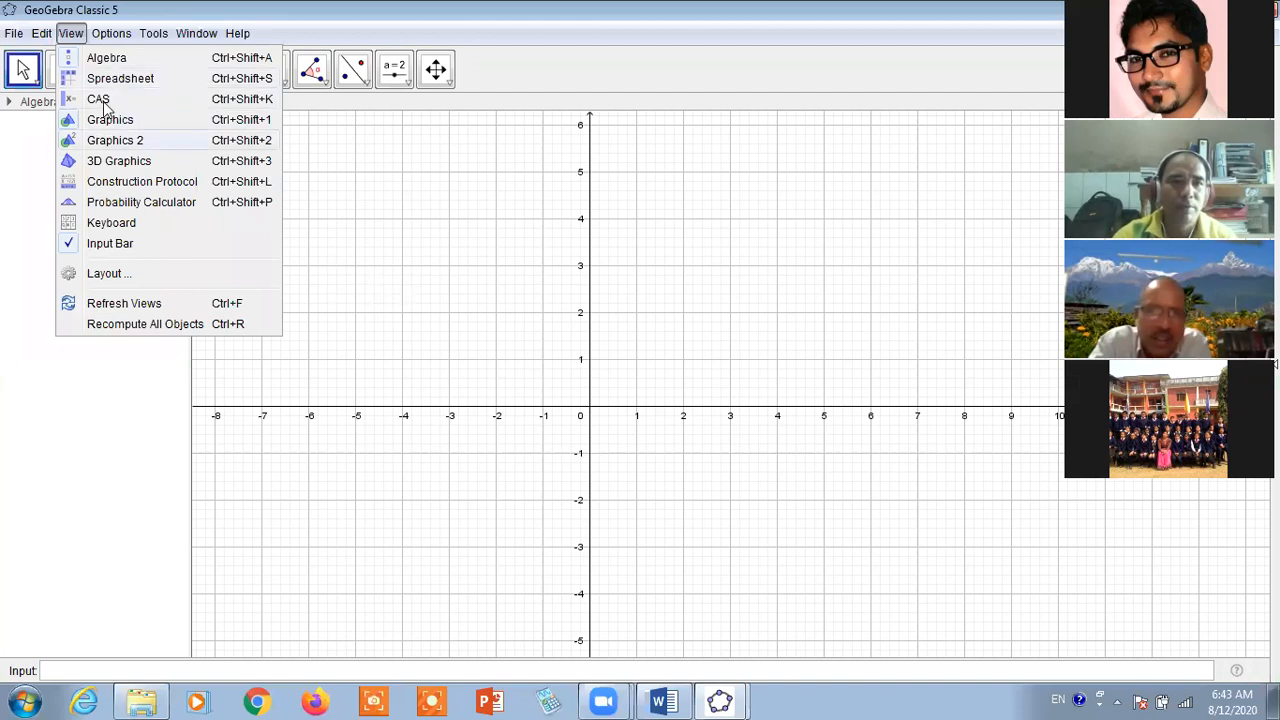
click(463, 290)
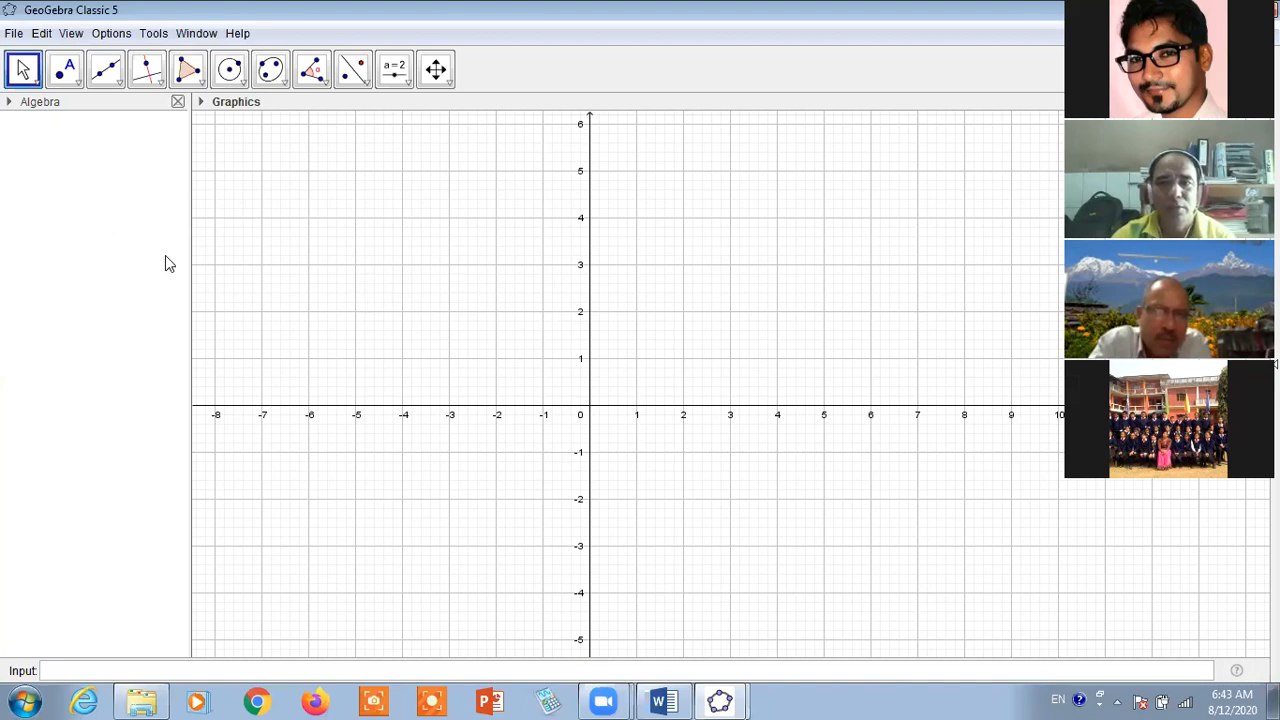
click(73, 38)
click(406, 229)
- Change the layout preferences to place the input bar above the Algebra and Graphics views
click(73, 38)
click(110, 274)
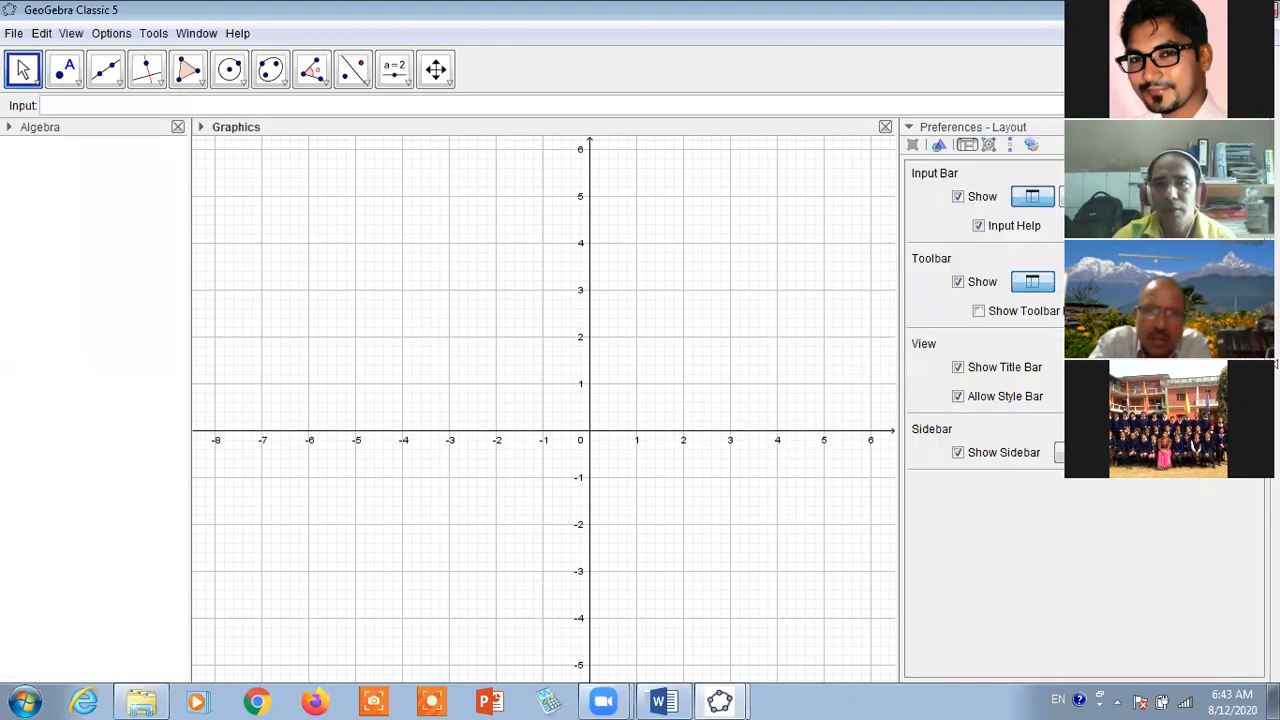
click(1258, 127)
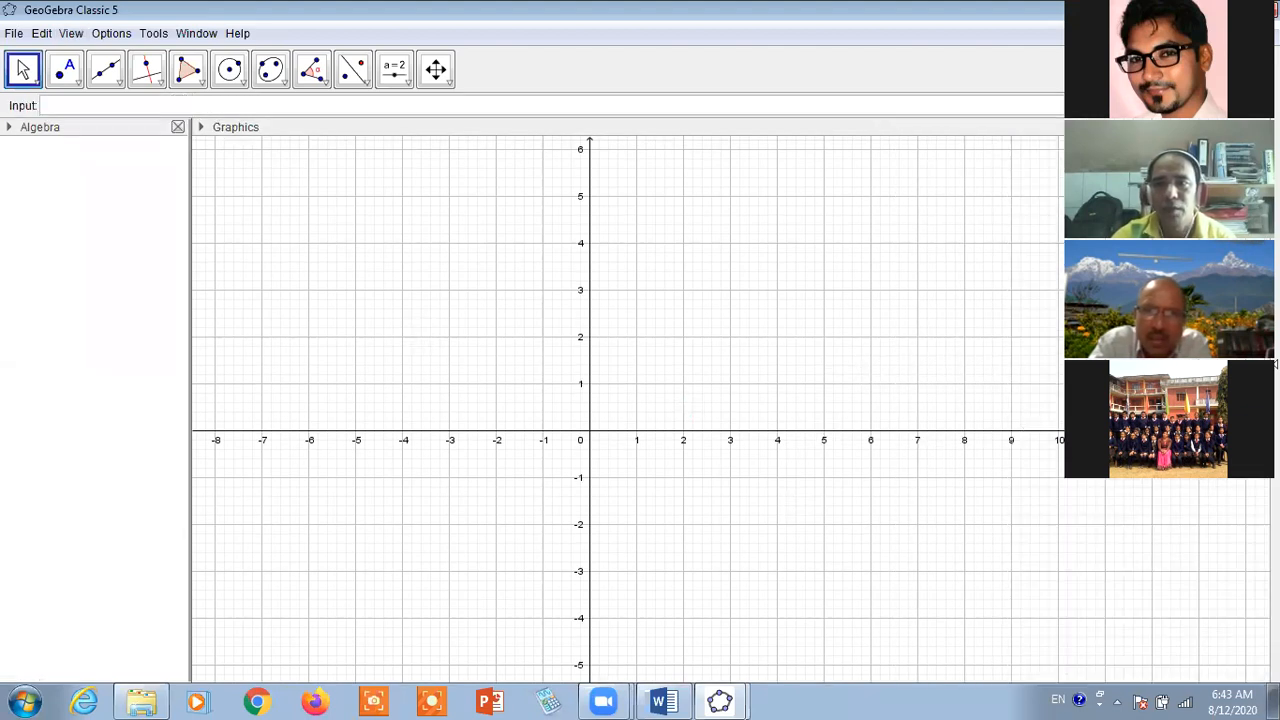
- Define the number m = 1 as a new object
click(74, 111)
text(m = 1)
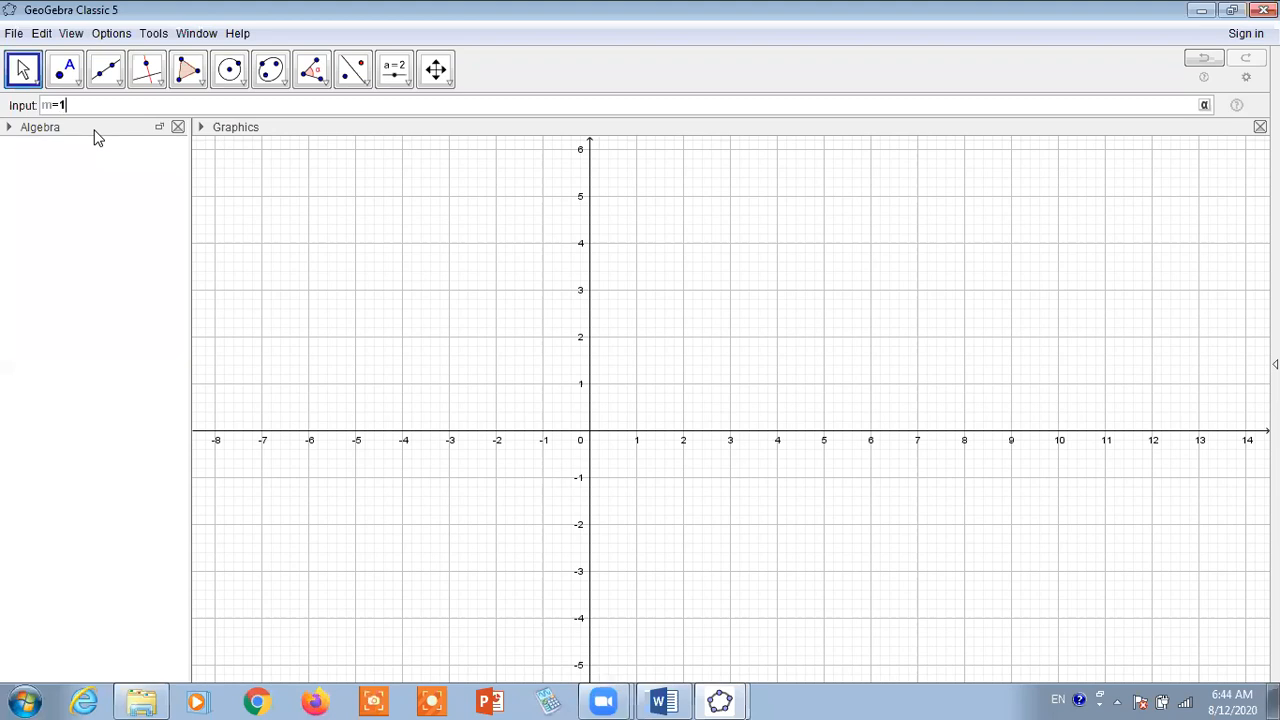
key(Return)
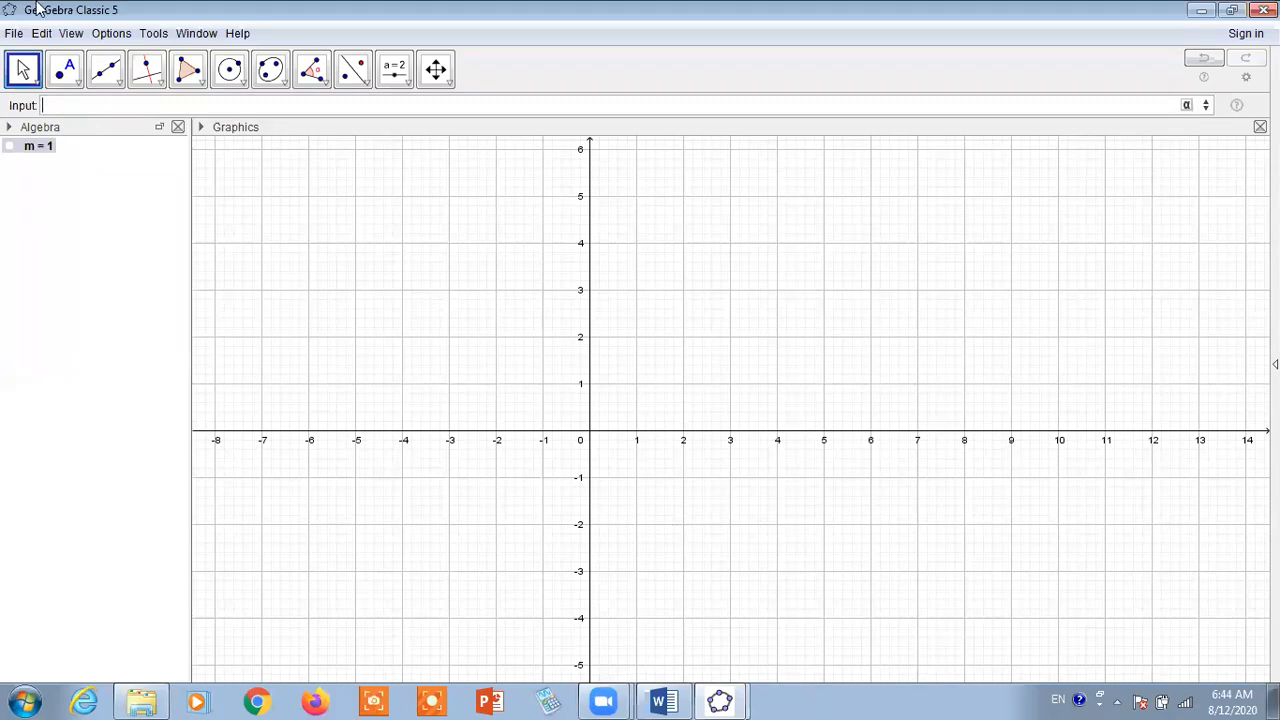
- Increase the font size used across the whole program
click(111, 33)
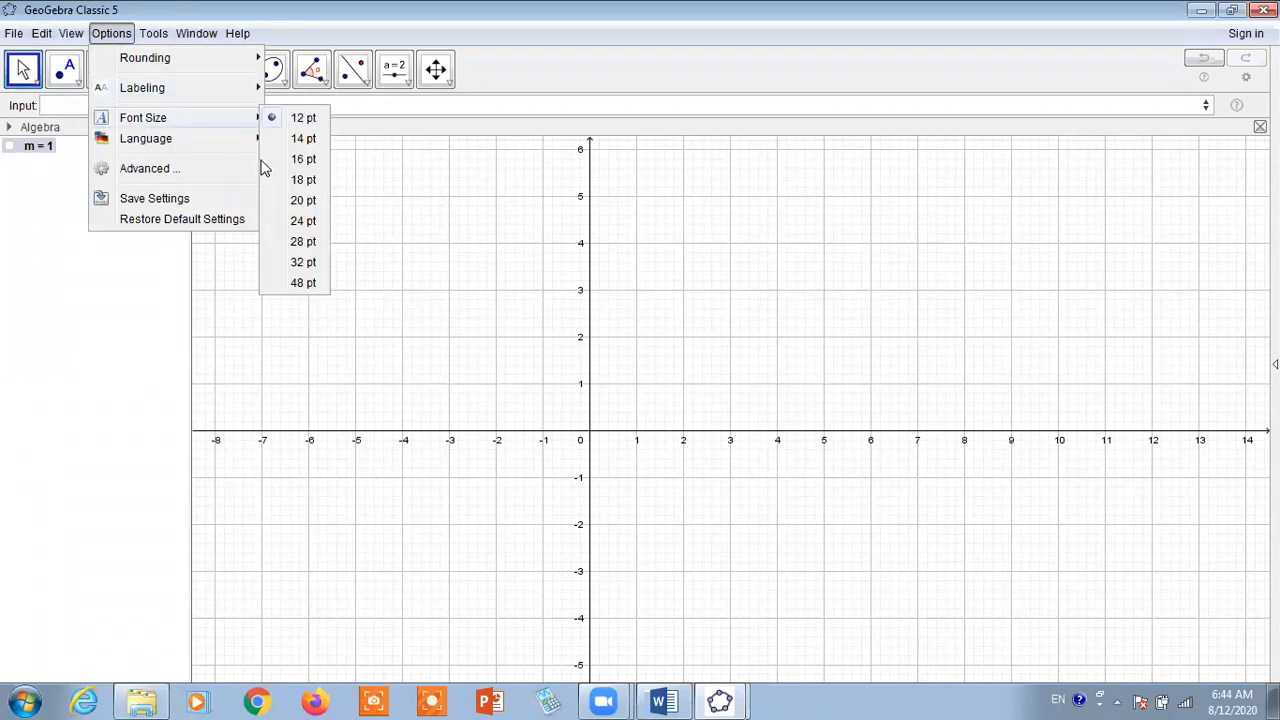
mouse_move(276, 127)
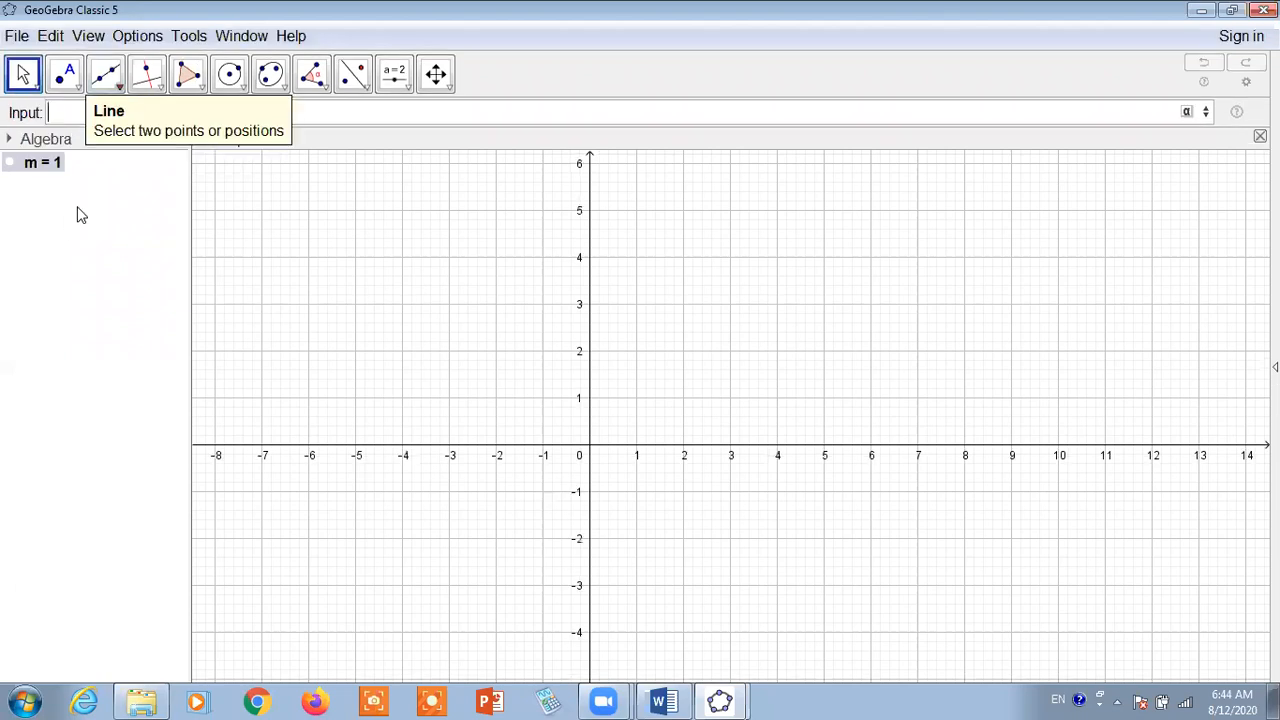
click(856, 319)
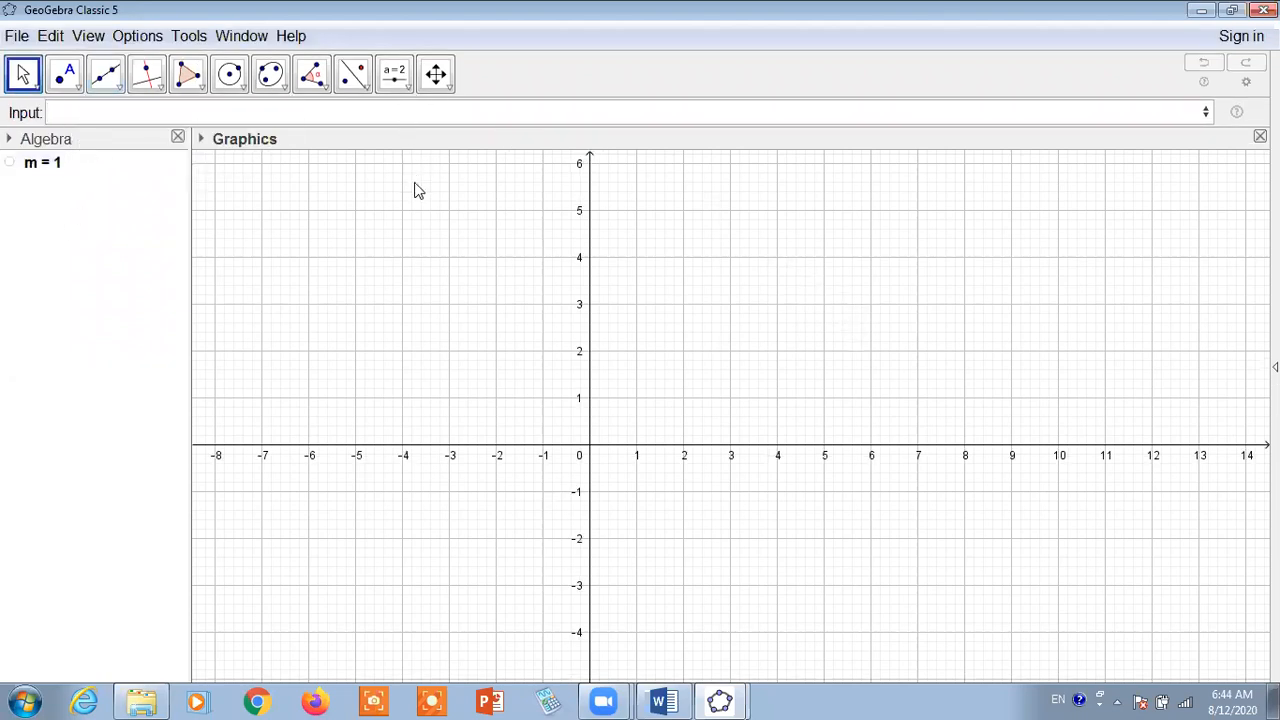
click(407, 87)
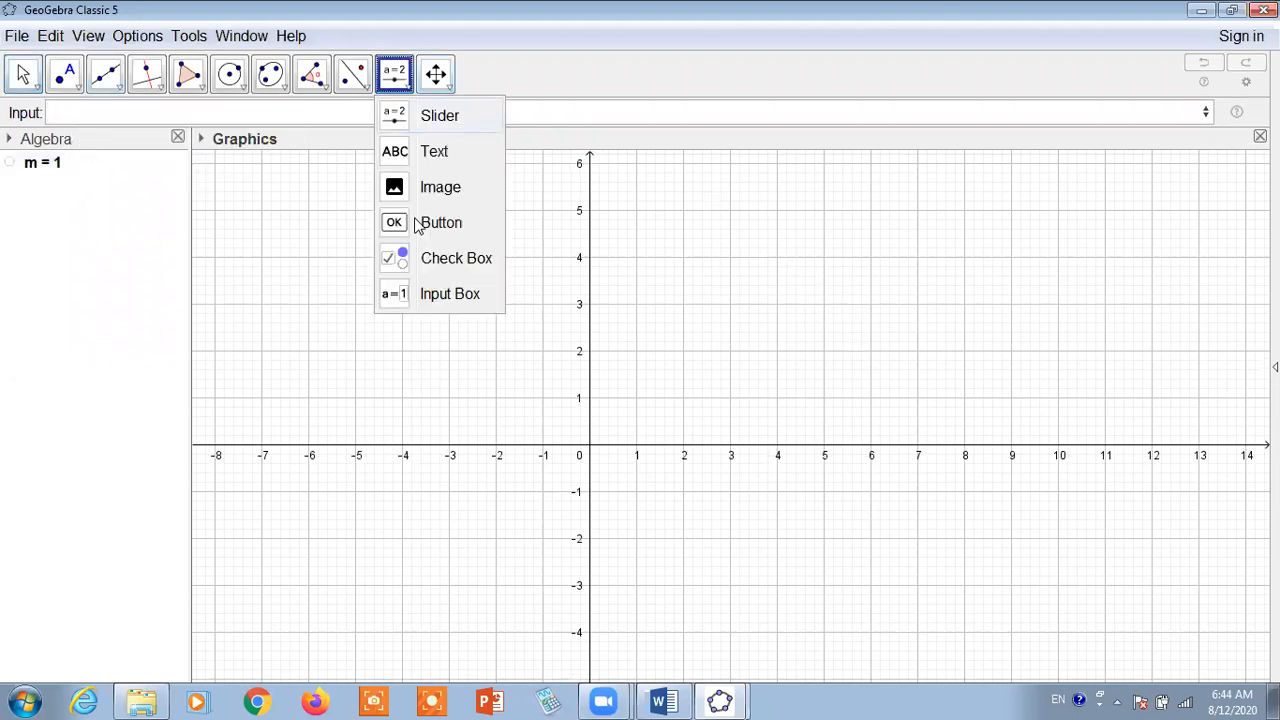
click(936, 285)
text(mod)
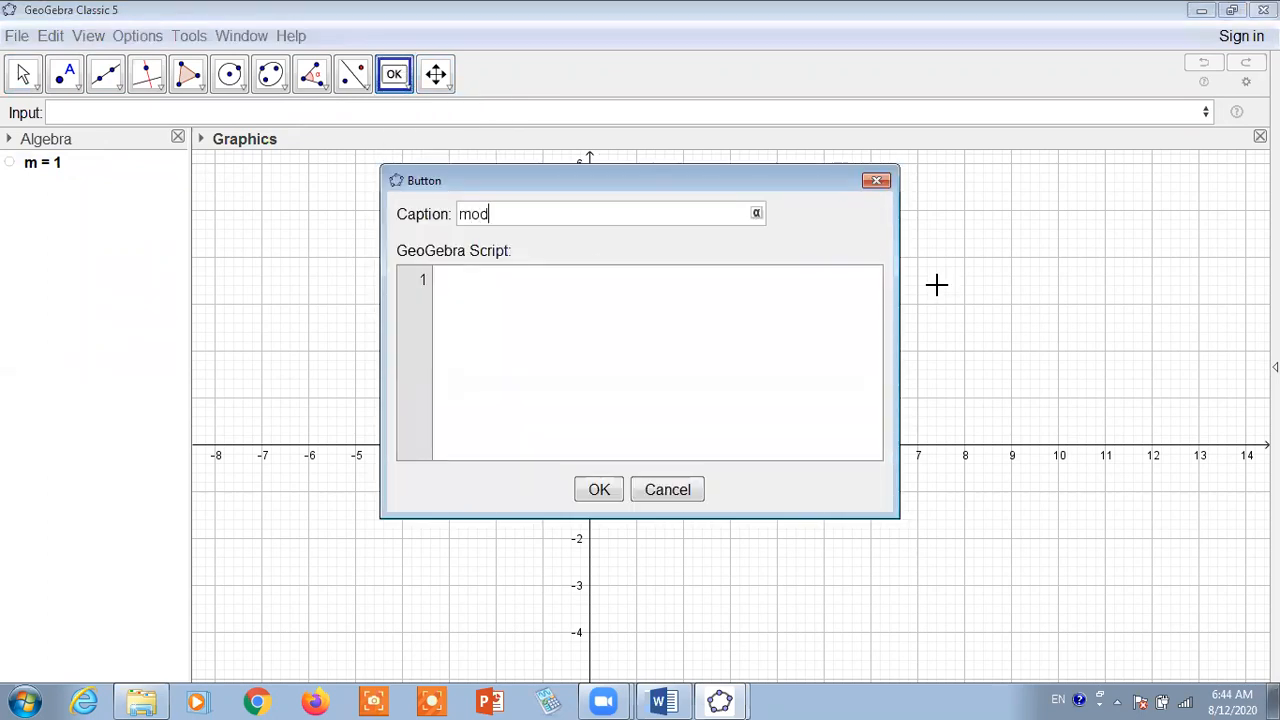
key(BackSpace)
key(BackSpace)
key(BackSpace)
key(BackSpace)
key(BackSpace)
- Insert an input box captioned "model" and linked to m, in the graphics area to the right of the y-axis
click(406, 87)
click(430, 294)
click(754, 263)
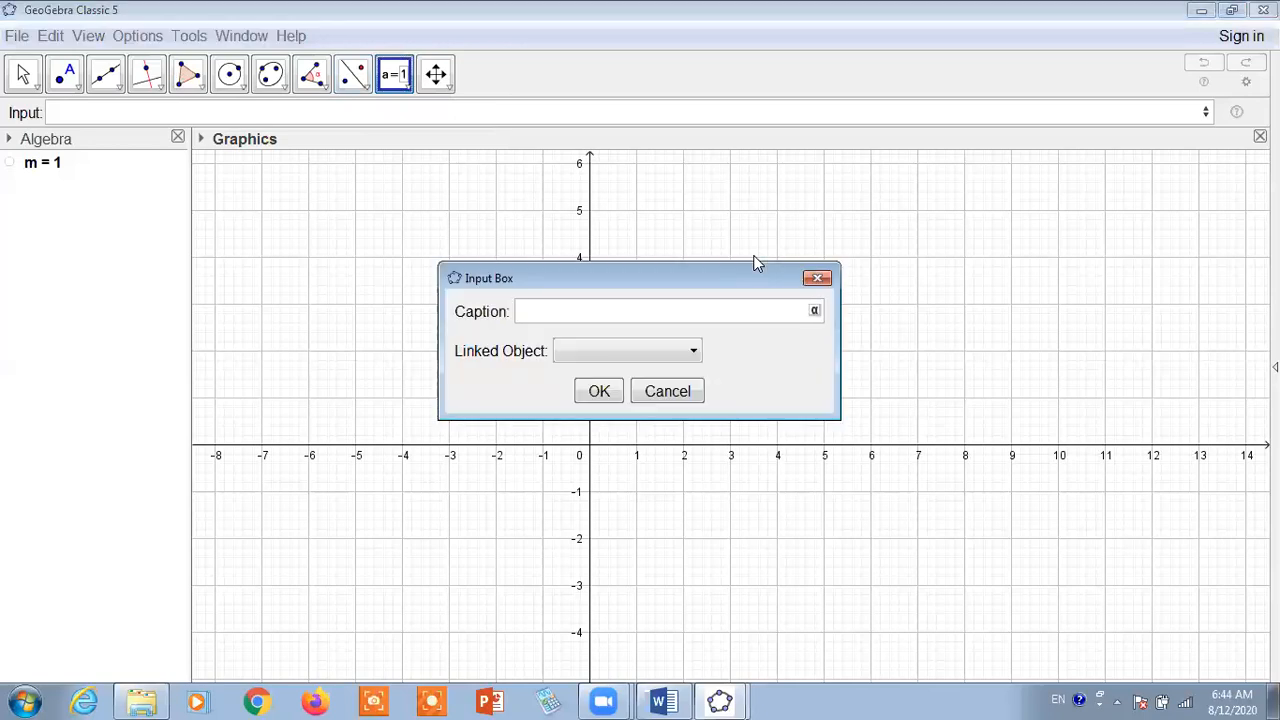
text(model)
click(688, 356)
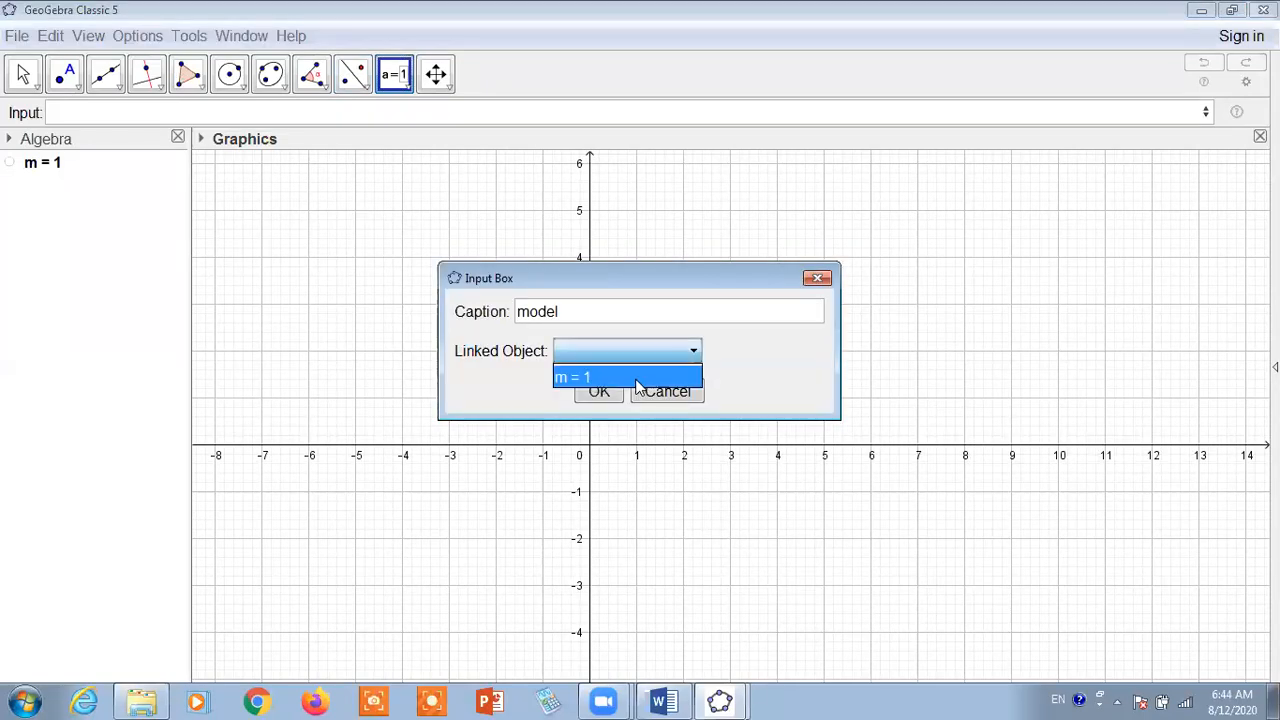
click(602, 380)
key(Return)
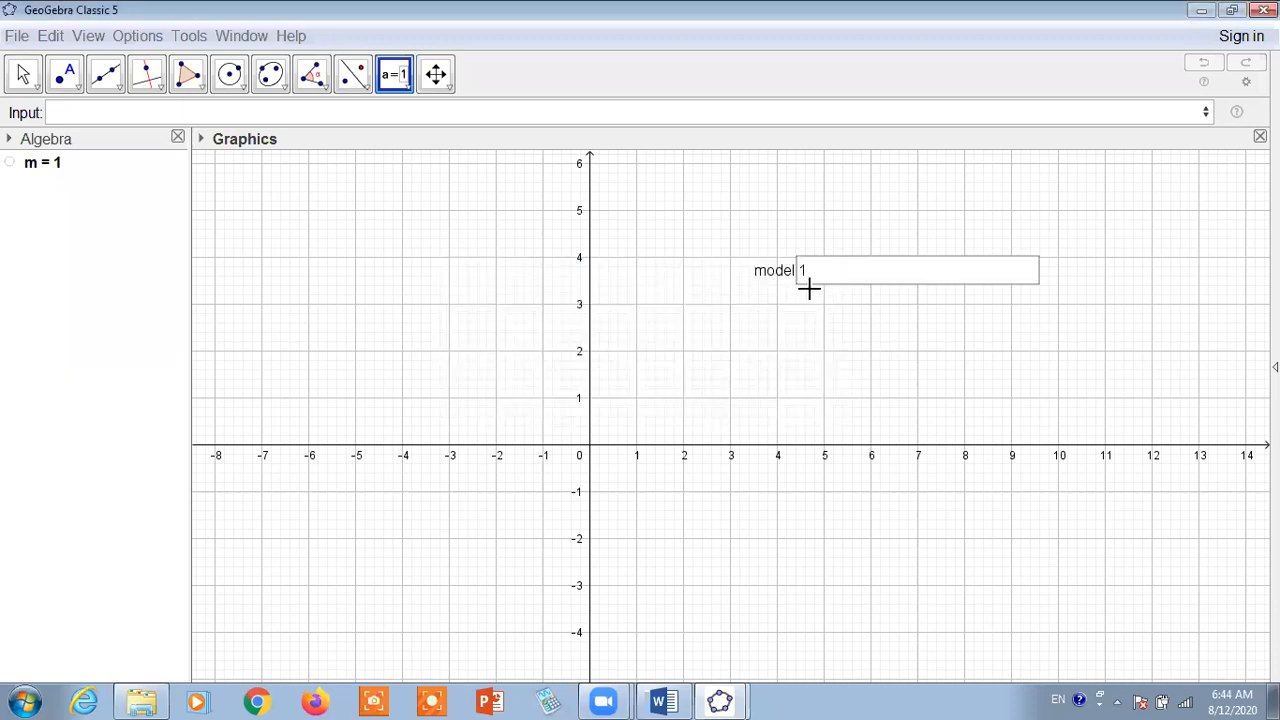
click(643, 222)
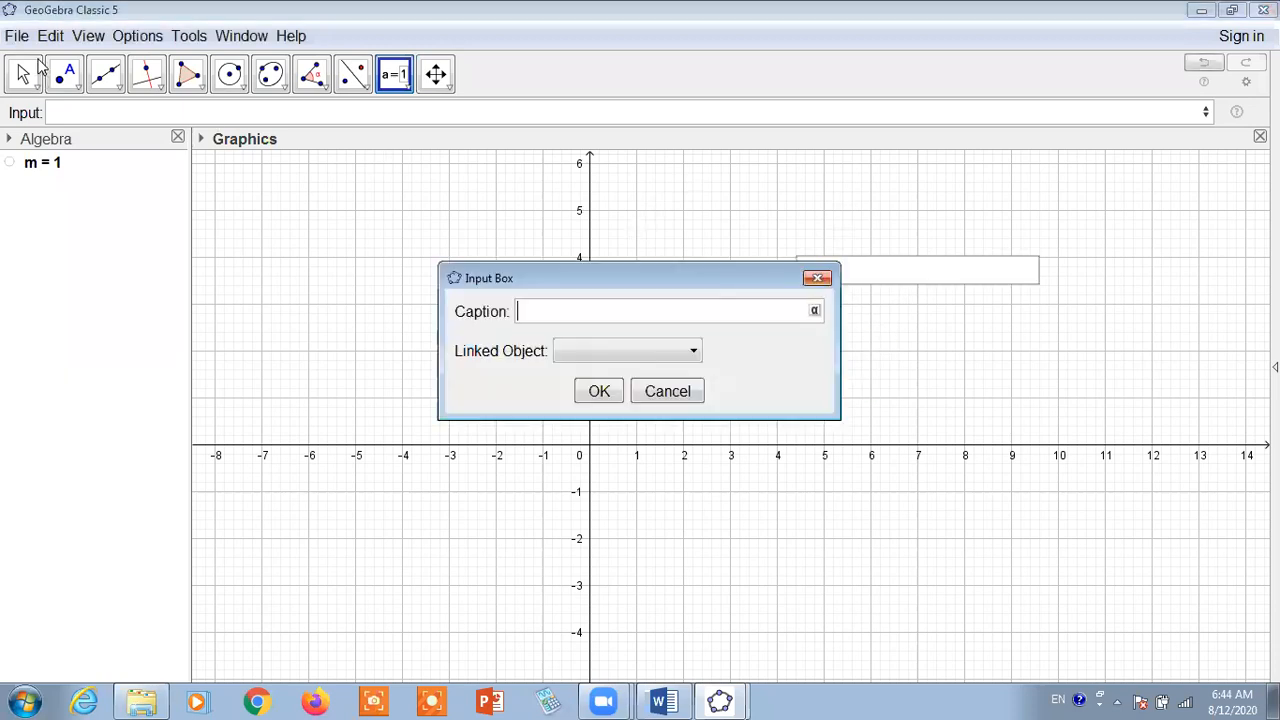
click(680, 400)
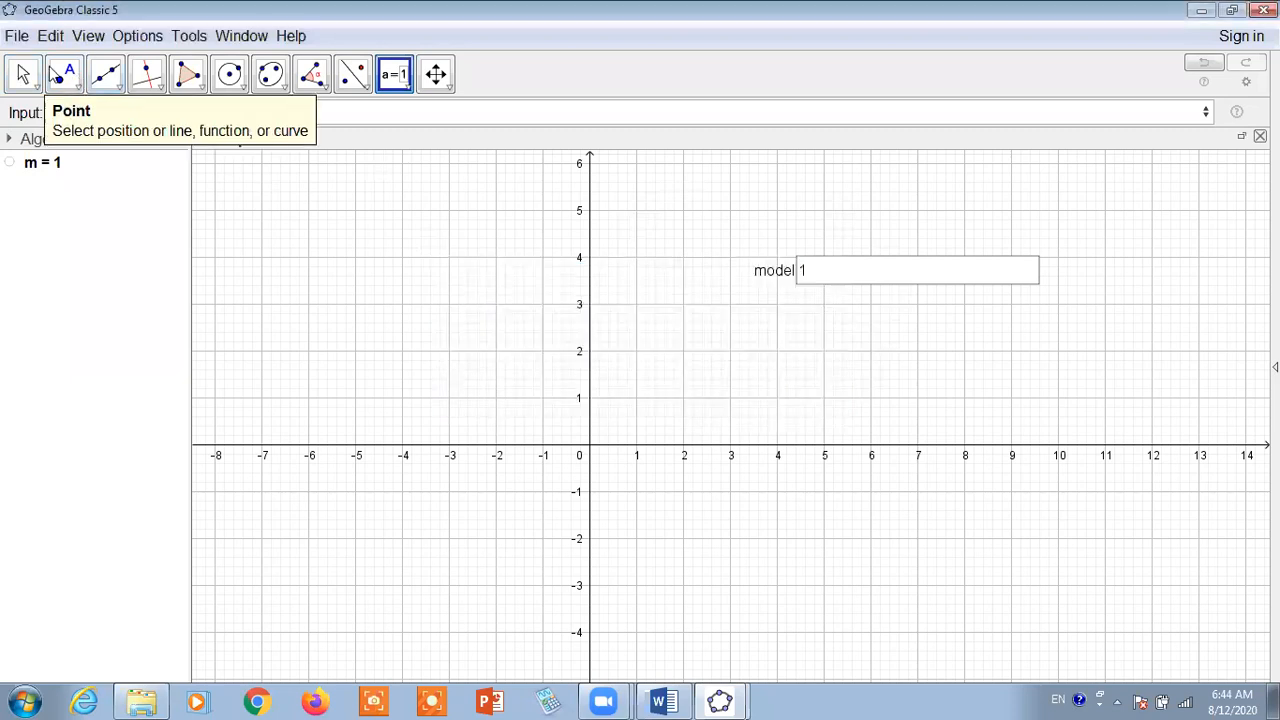
- Set m to 2 through the model input box
click(23, 75)
click(822, 272)
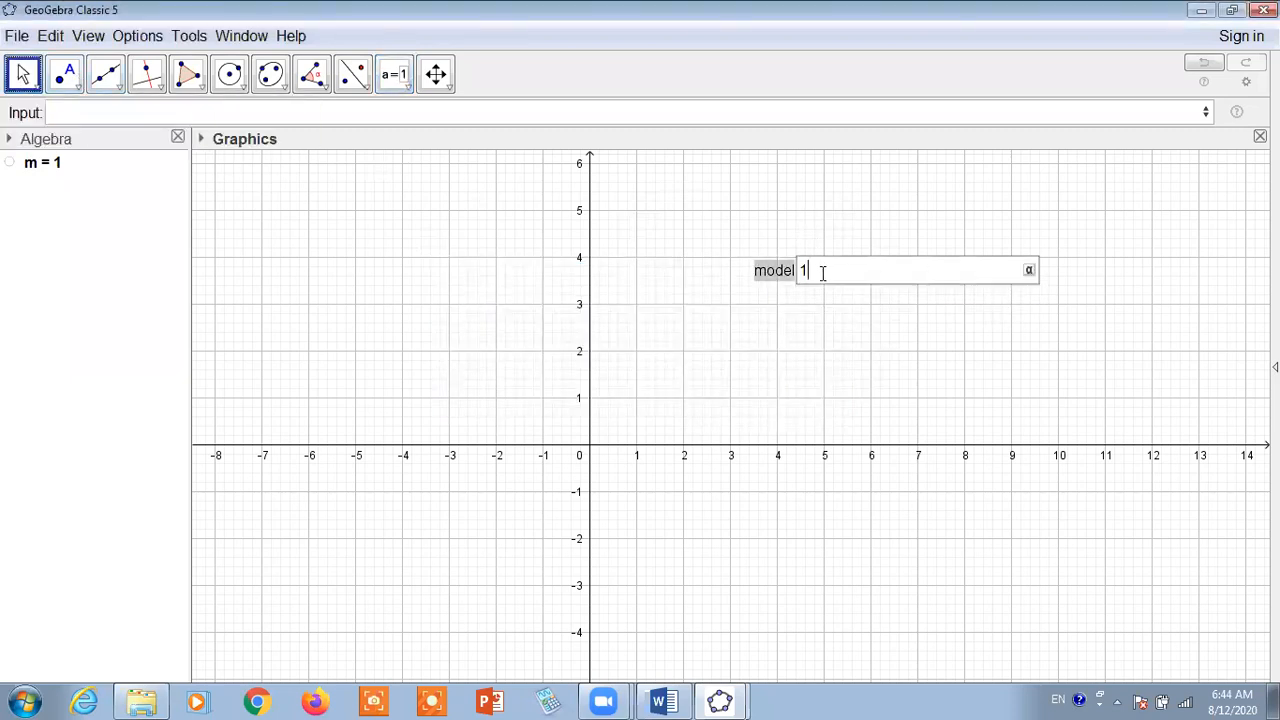
key(BackSpace)
key(Return)
click(95, 115)
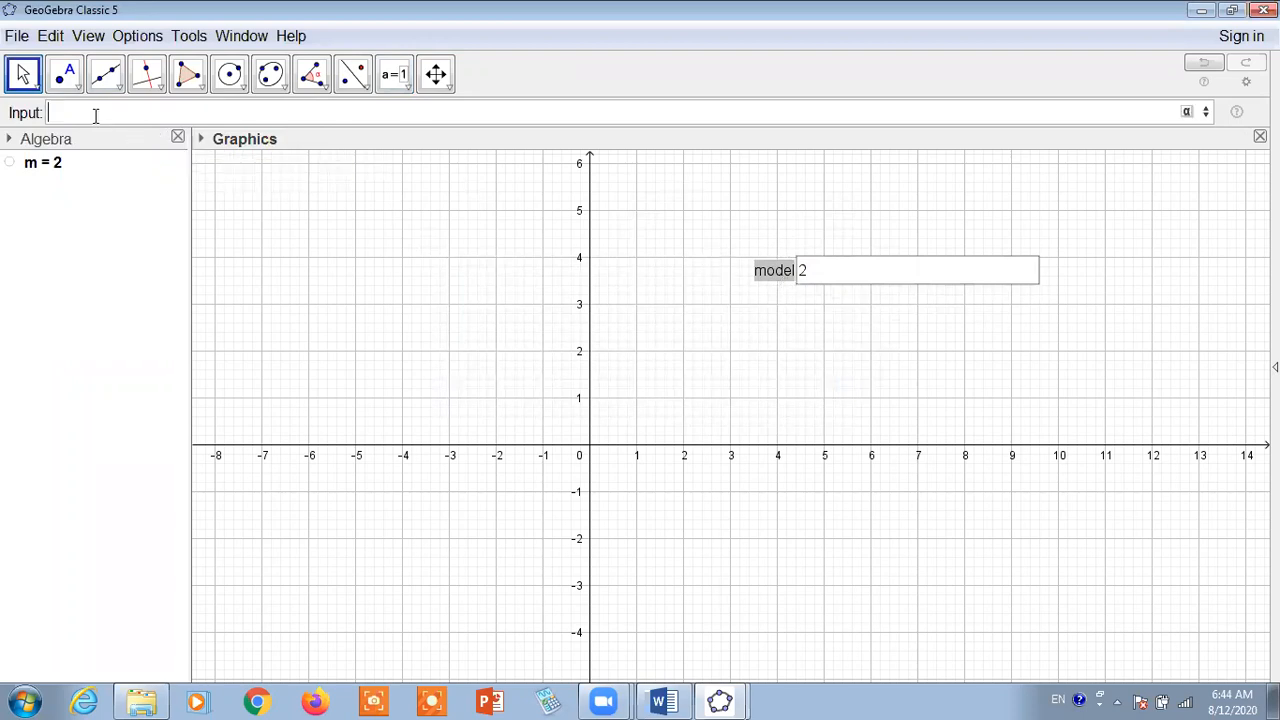
- Delete the model input box and undo the deletion
click(870, 283)
key(Delete)
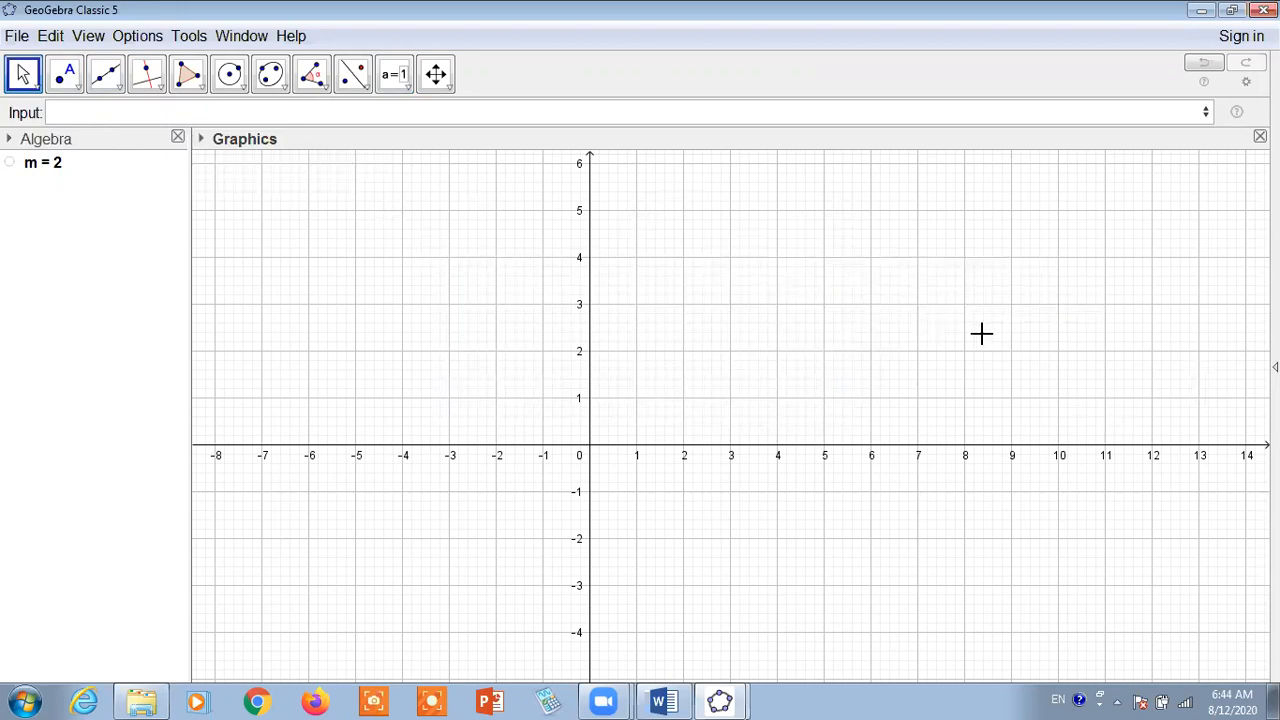
key(ctrl+z)
- Set m back to 1 through the model input box
click(837, 272)
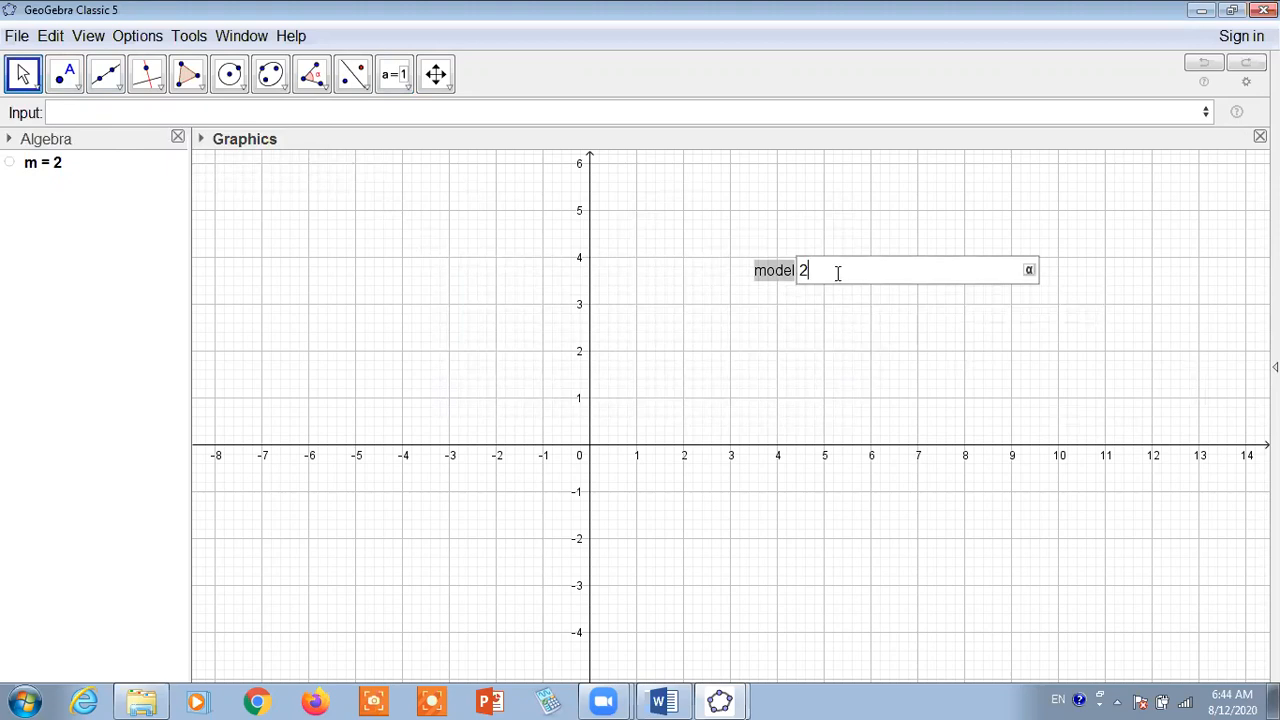
text(1)
key(Return)
click(144, 112)
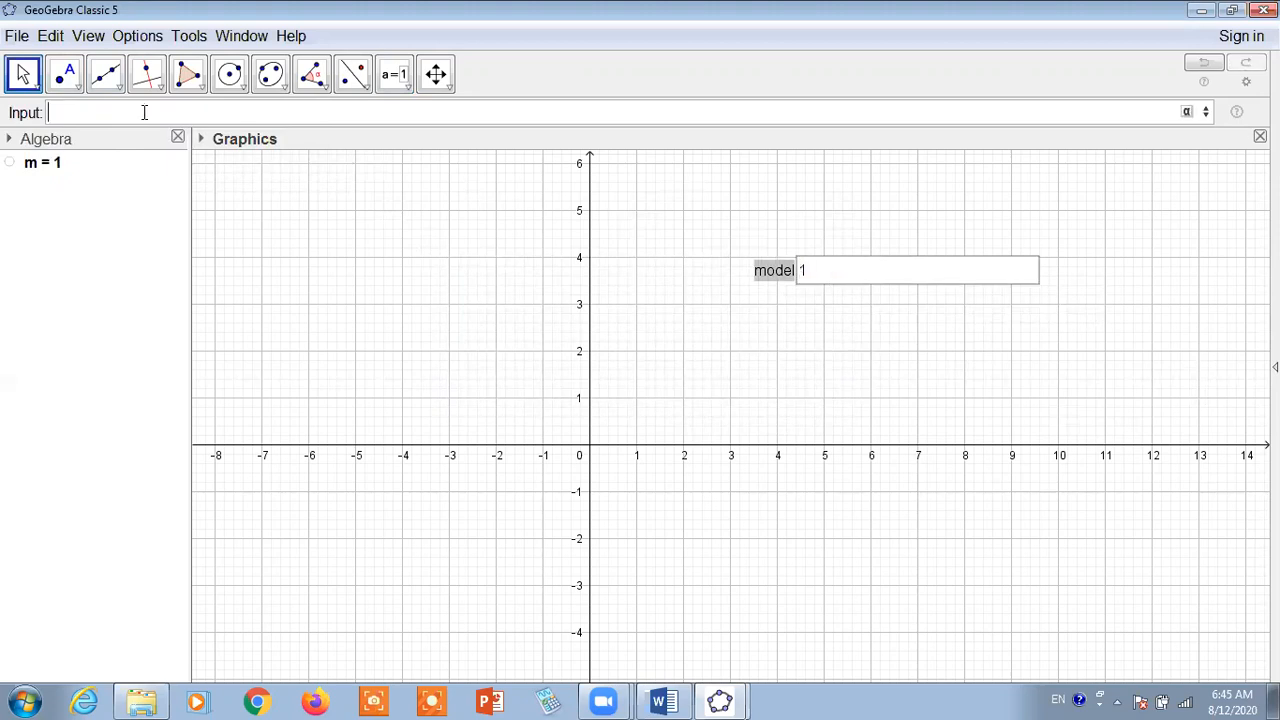
- Define m = 1 again with a direct algebra entry
click(769, 271)
click(91, 112)
text(m = 1)
key(Return)
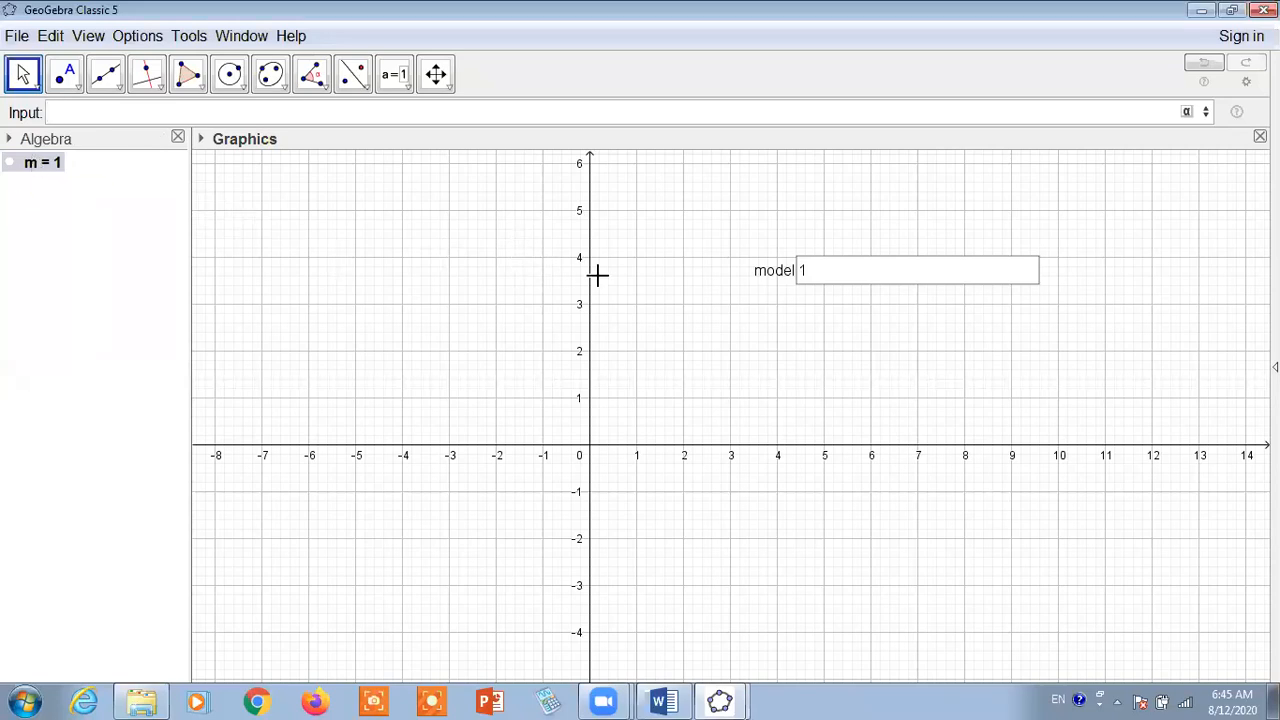
- Delete the model input box from the graphics area, keeping the number m
click(783, 280)
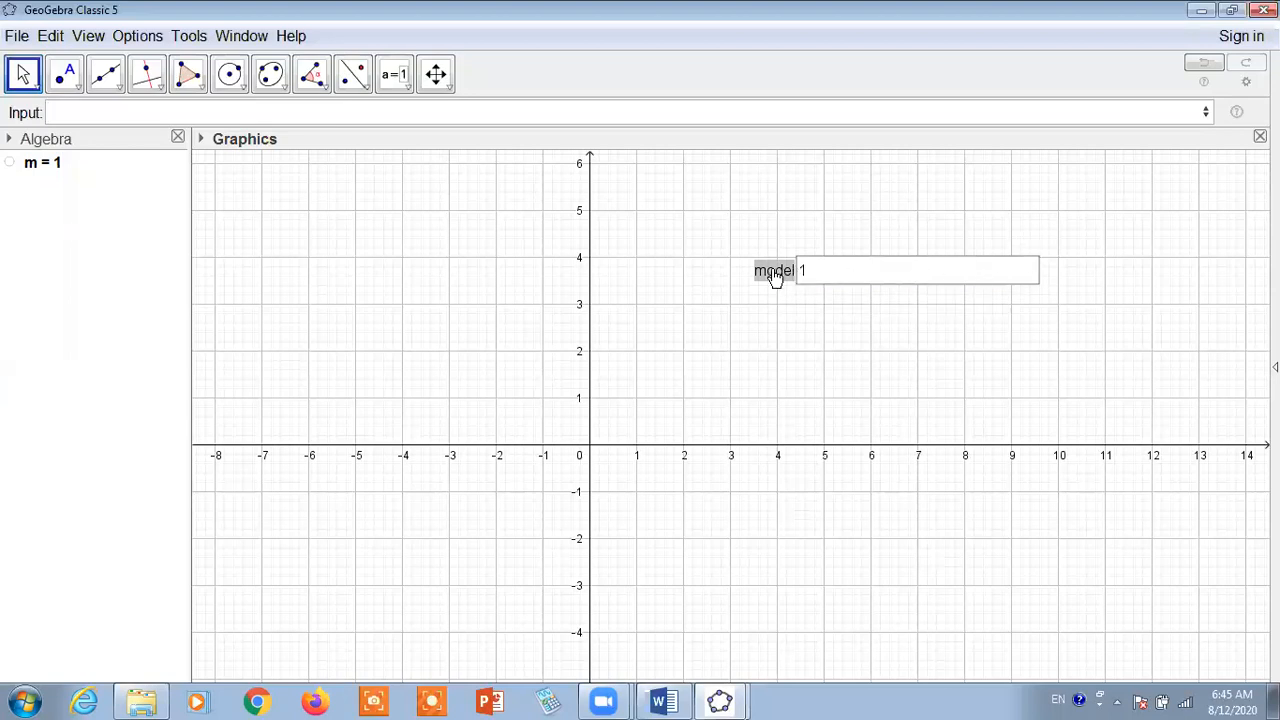
right_click(776, 275)
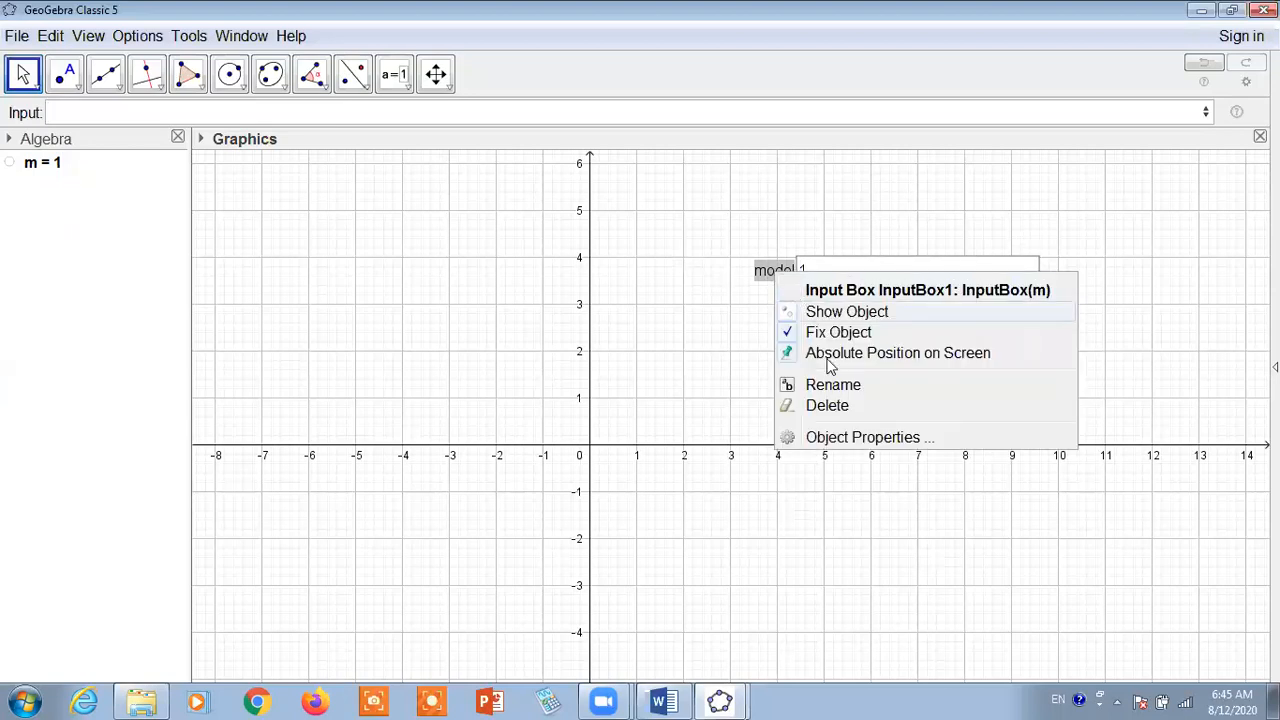
click(827, 405)
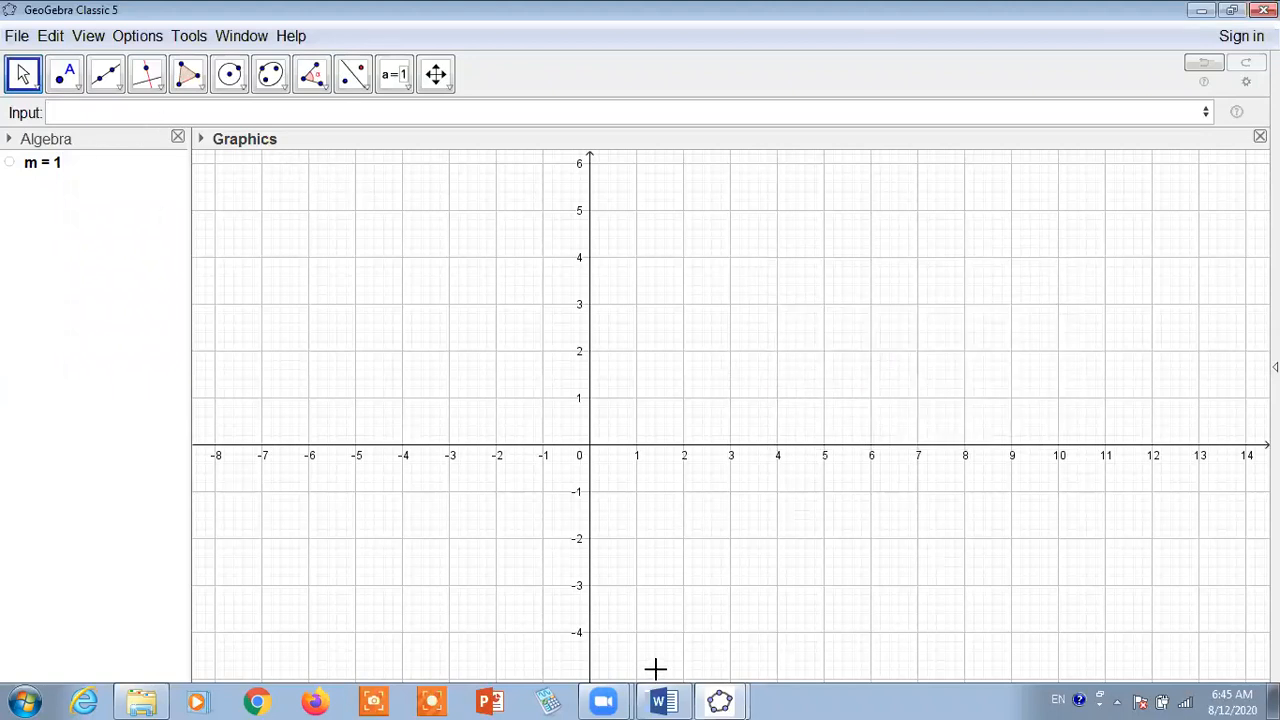
- Switch to the day4 Word document and review its list formulas, random selection formula and Venn-diagram questions
click(664, 701)
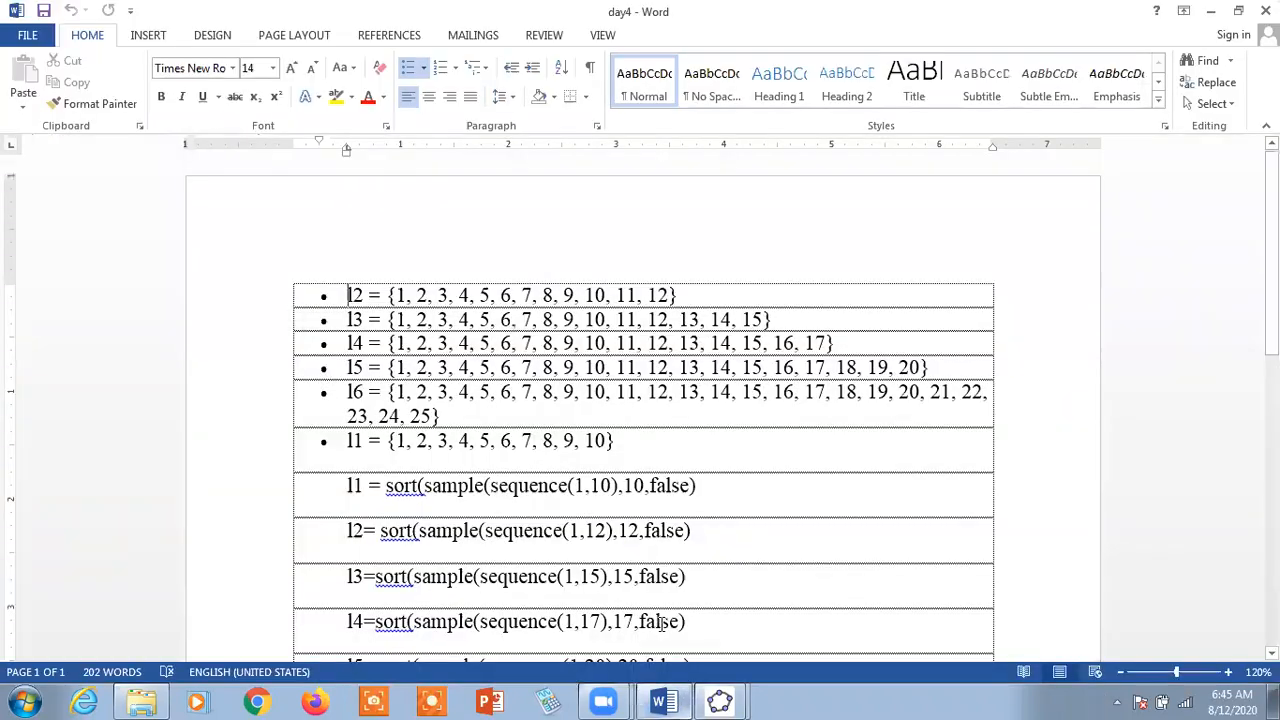
scroll(882, 538, down, 2)
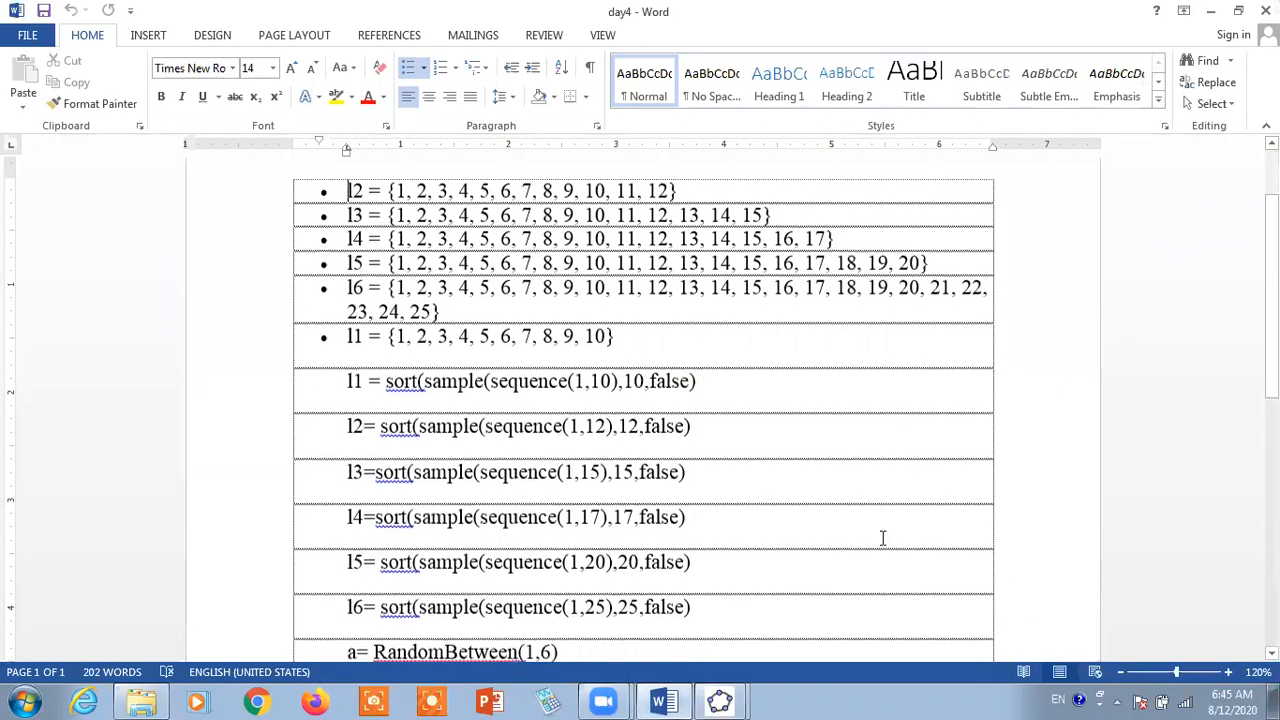
scroll(650, 510, up, 1)
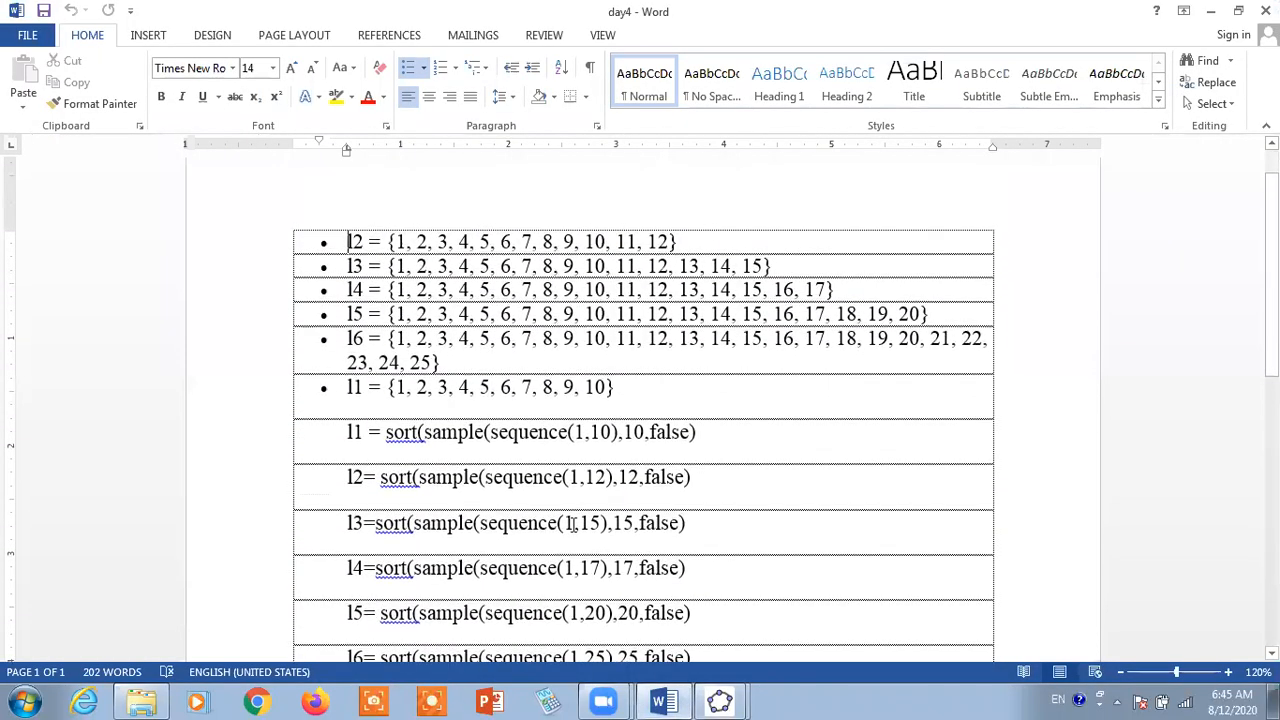
scroll(530, 520, down, 1)
scroll(573, 526, down, 1)
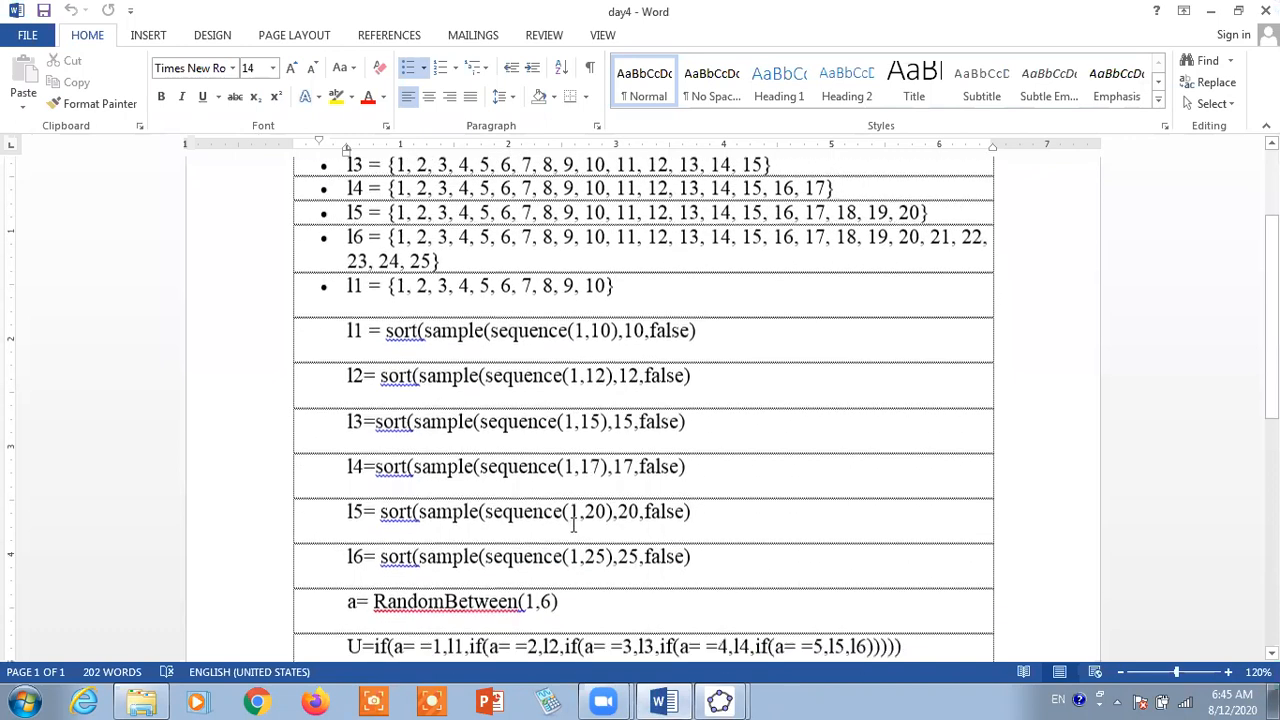
scroll(573, 523, down, 1)
scroll(350, 375, down, 1)
scroll(572, 495, down, 4)
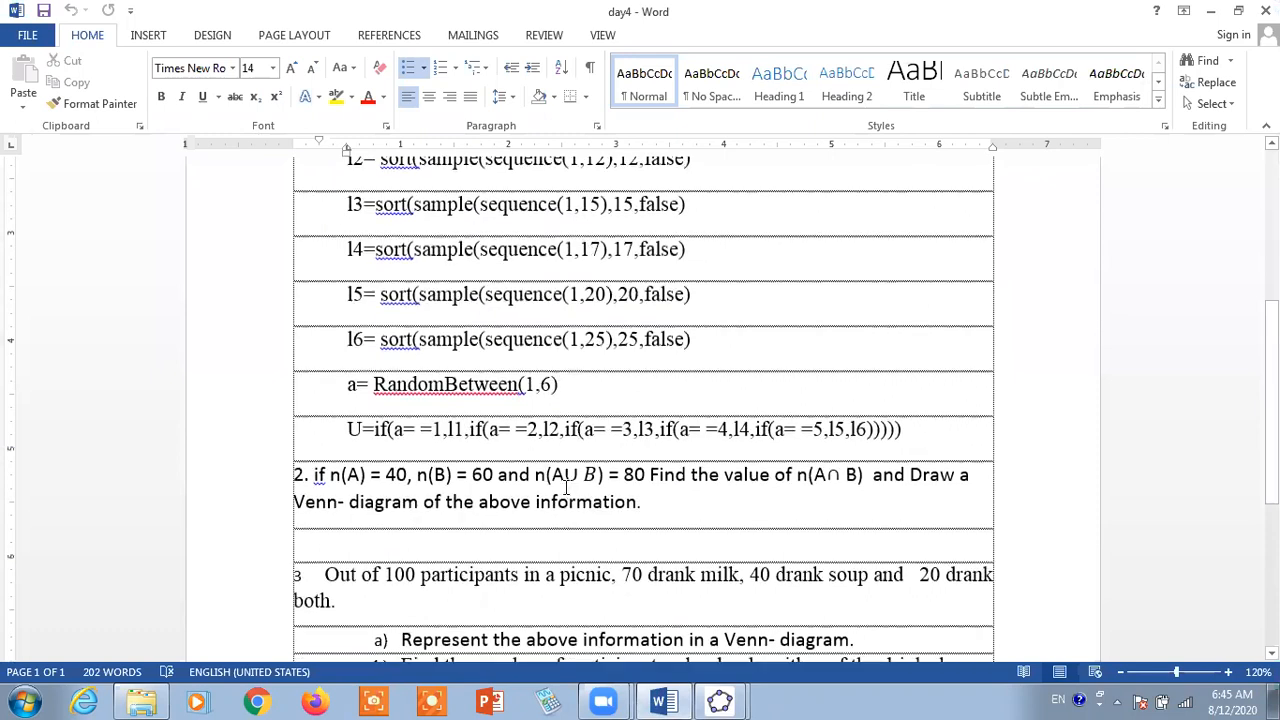
scroll(548, 480, down, 1)
click(370, 388)
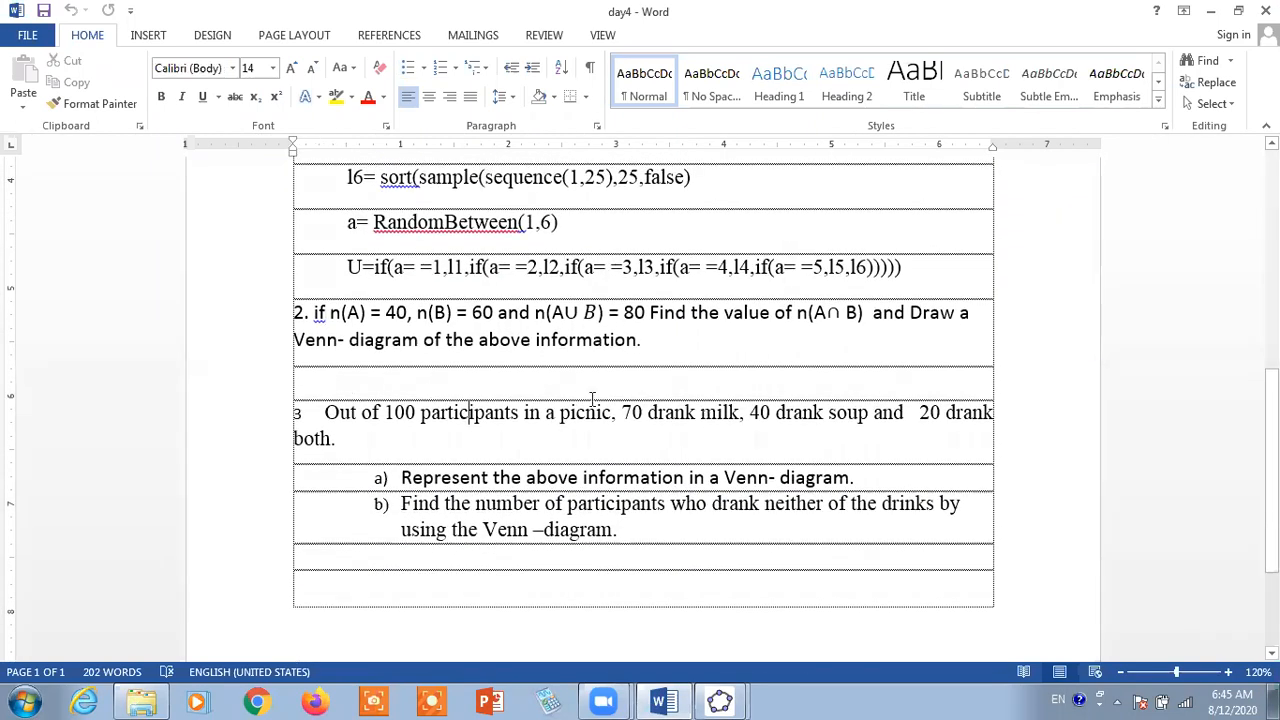
scroll(726, 451, up, 2)
scroll(740, 445, up, 2)
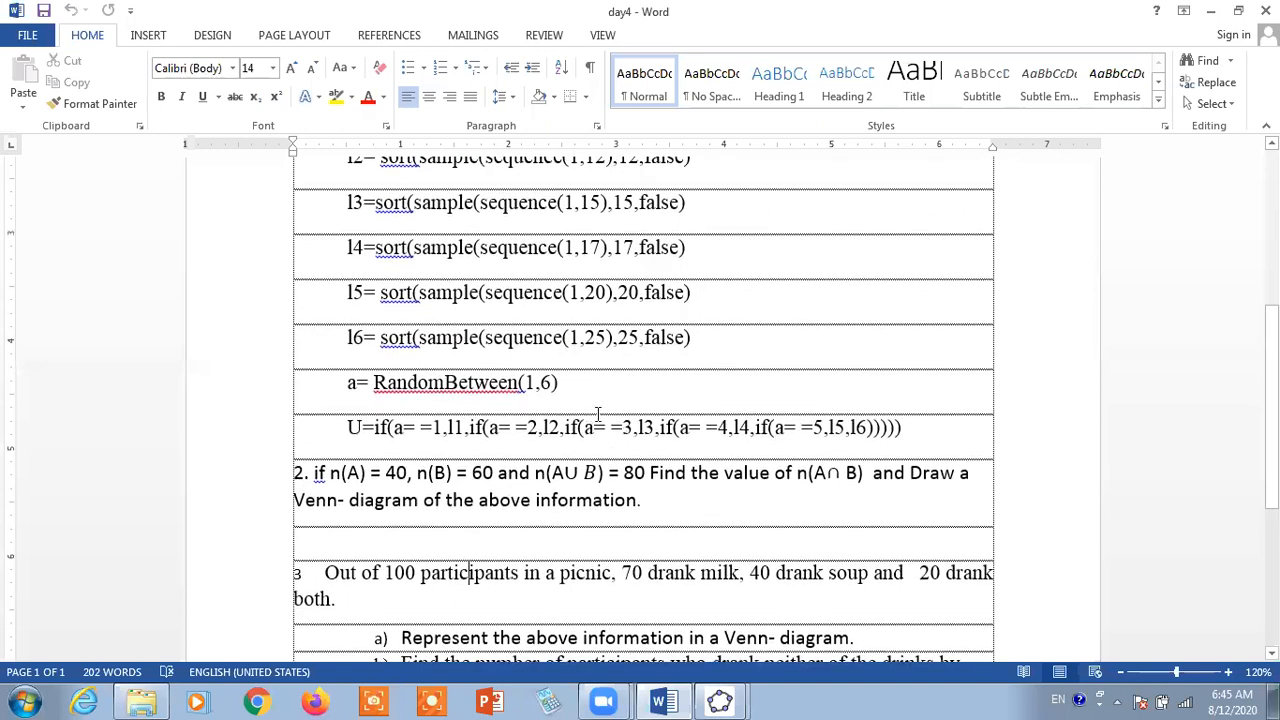
click(755, 425)
scroll(808, 449, up, 4)
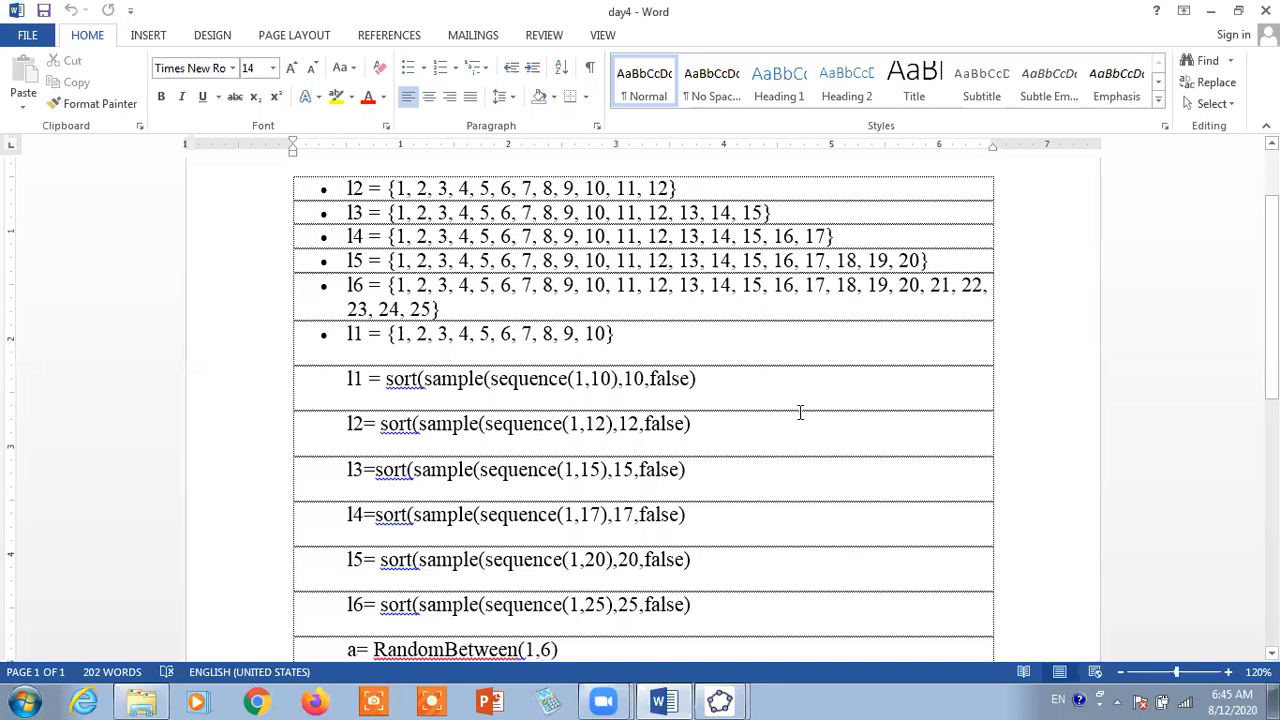
scroll(805, 420, down, 2)
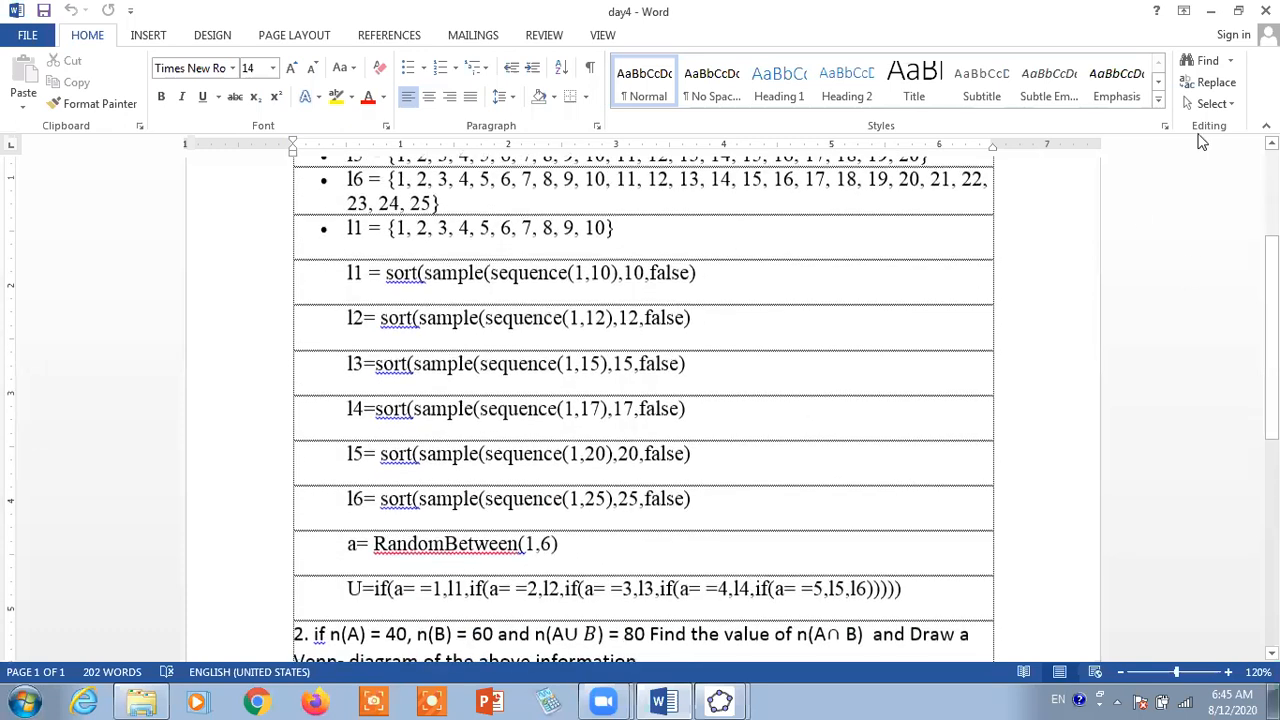
- Look over the day4 notes again, from the number lists and sort formulas down to the picnic question, and return to GeoGebra
scroll(1202, 142, up, 4)
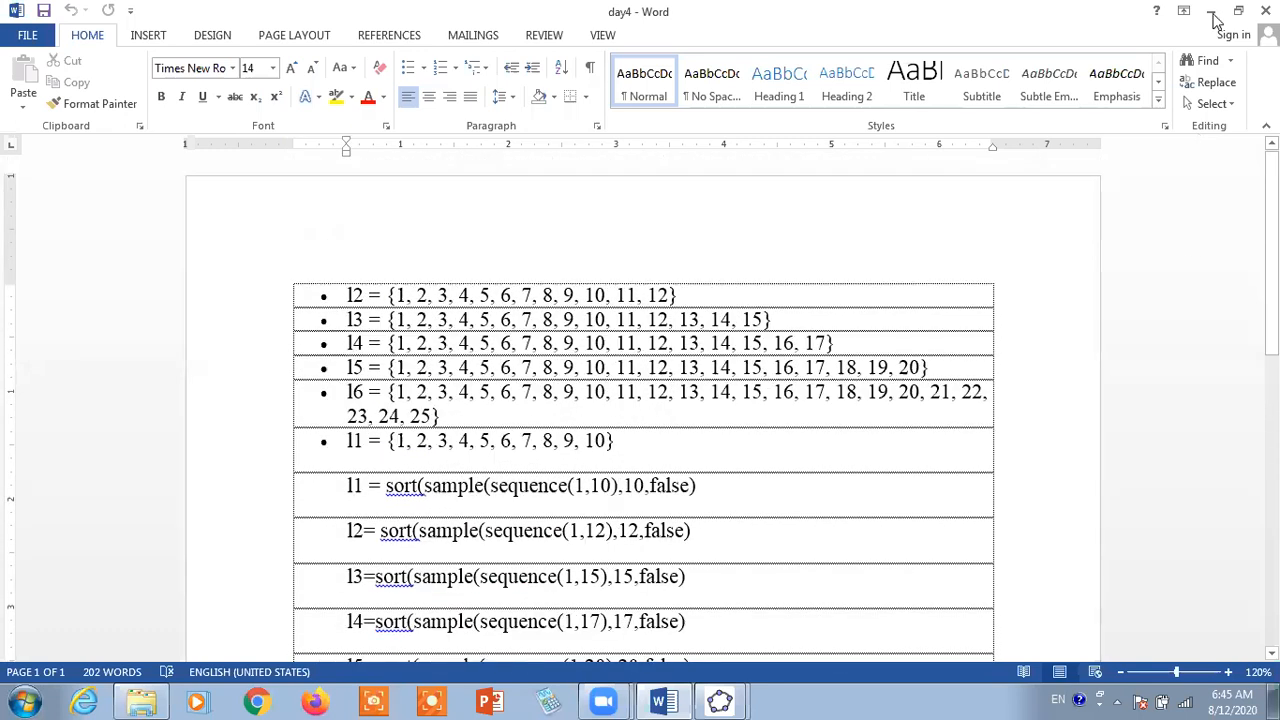
click(1211, 11)
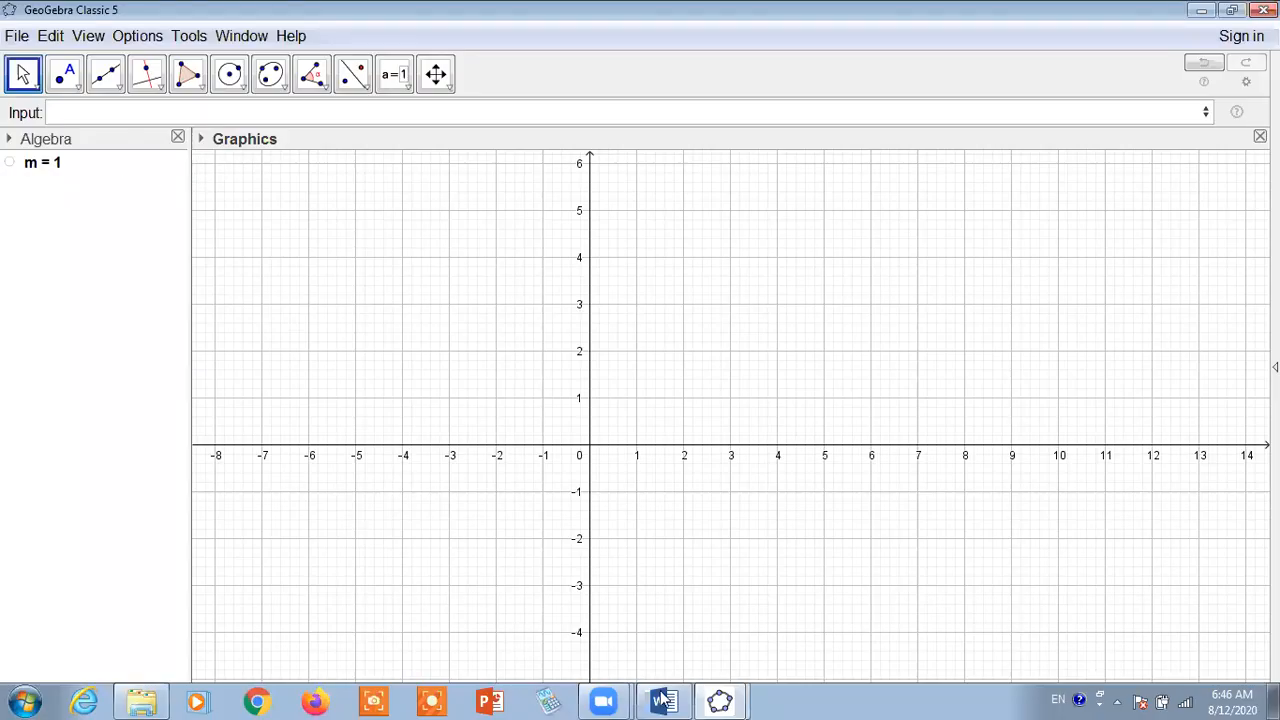
click(660, 658)
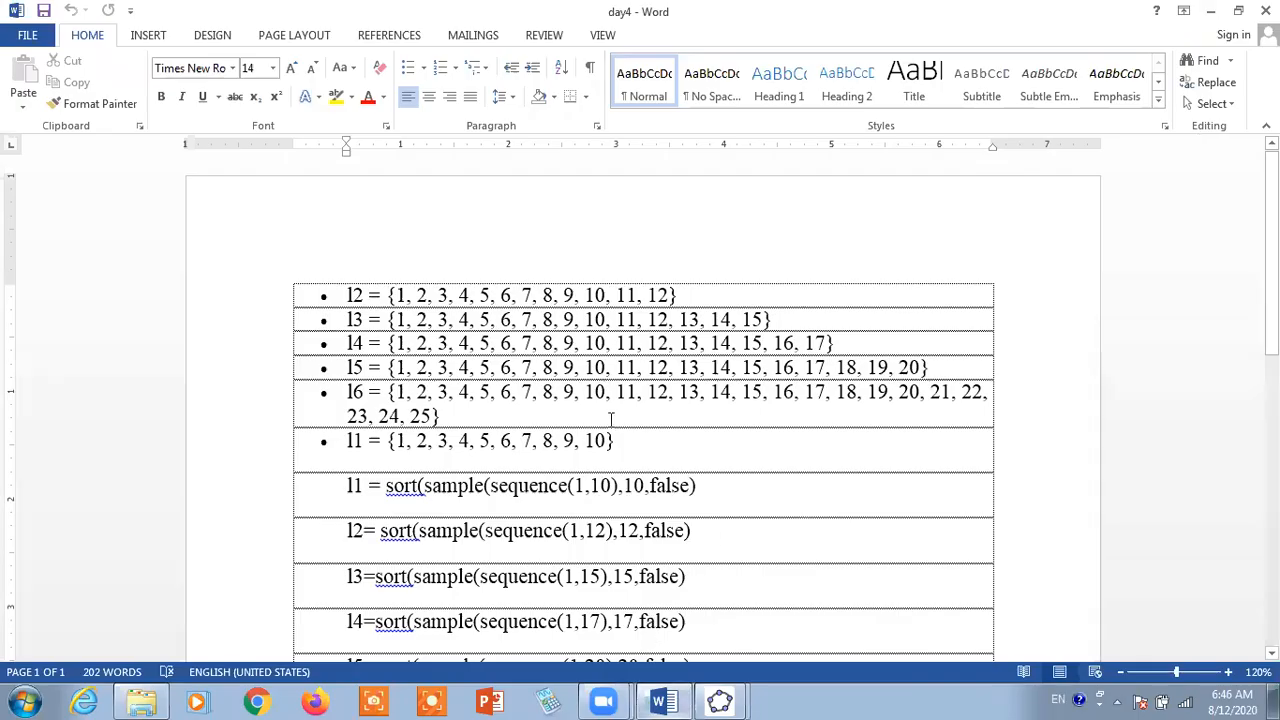
scroll(654, 433, down, 3)
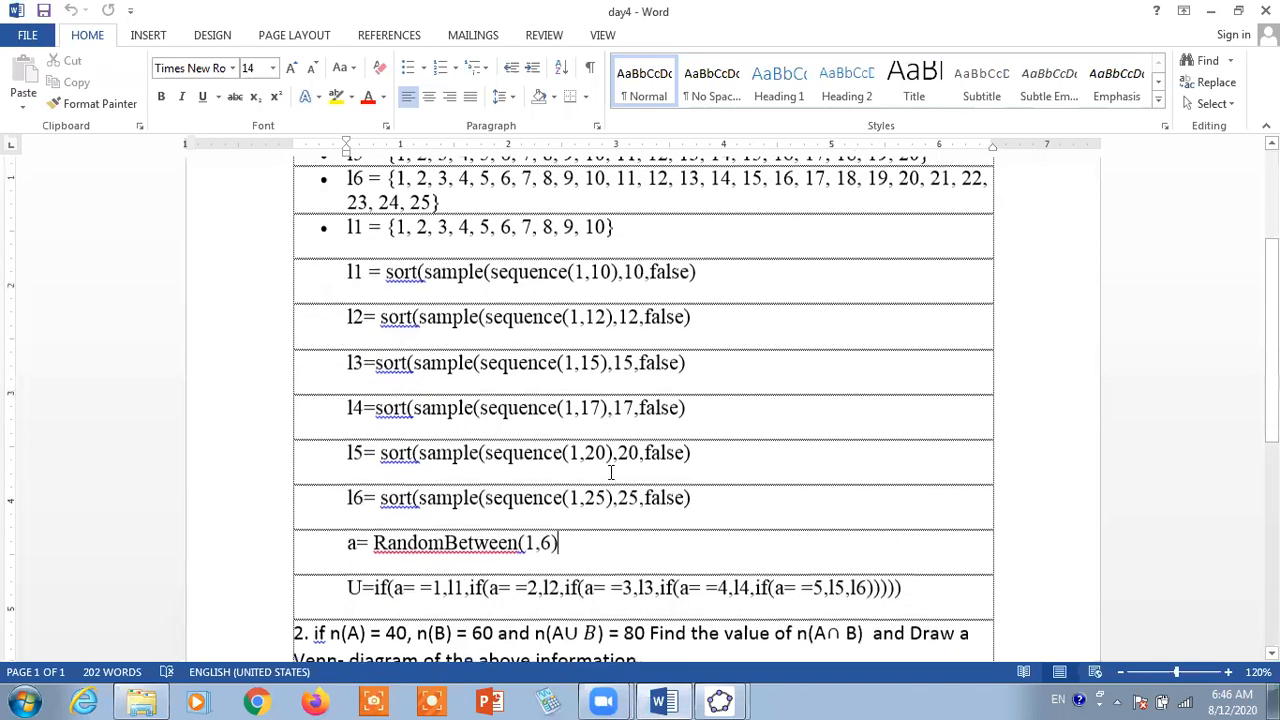
scroll(613, 476, down, 3)
scroll(630, 455, up, 2)
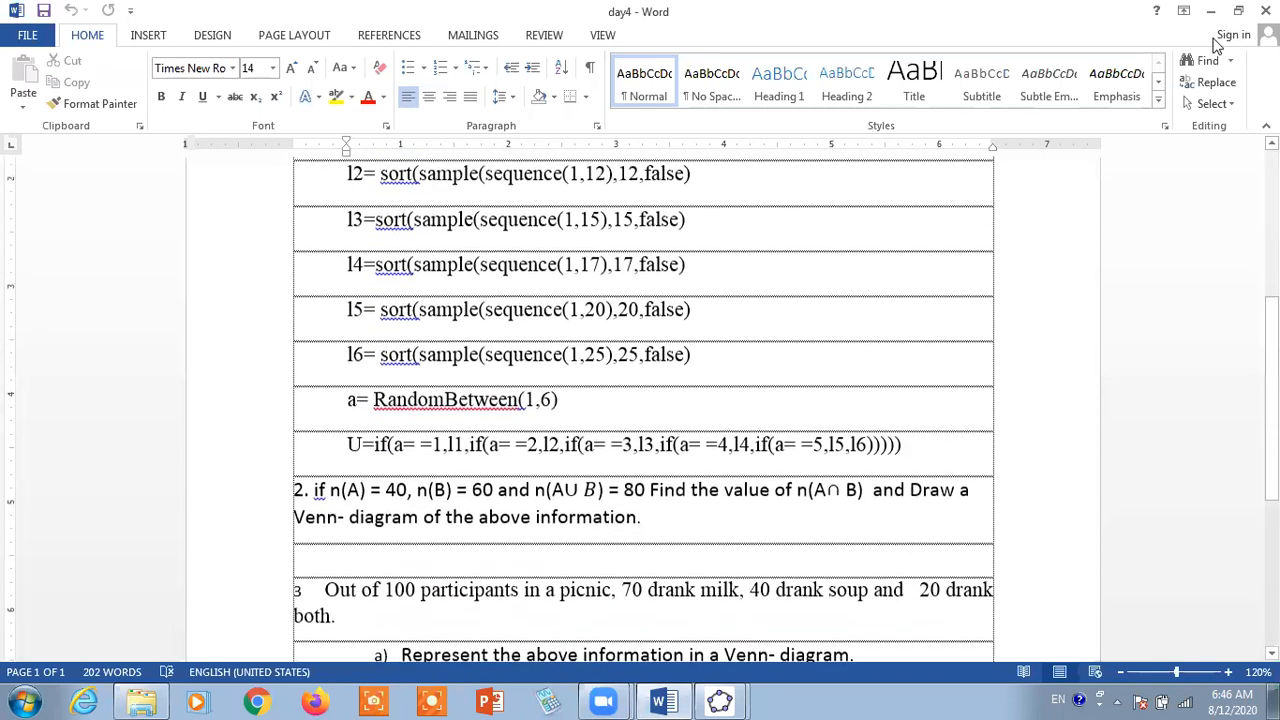
scroll(514, 323, down, 4)
scroll(352, 283, up, 2)
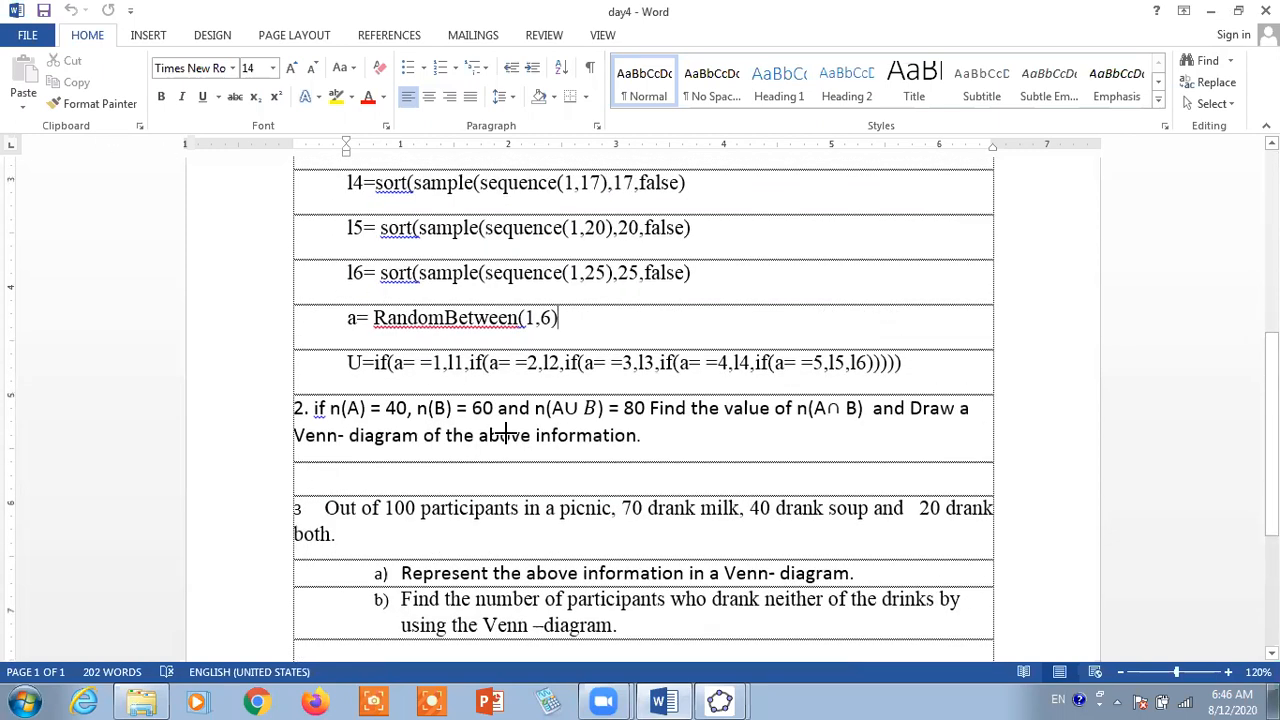
scroll(270, 300, up, 3)
scroll(428, 271, up, 2)
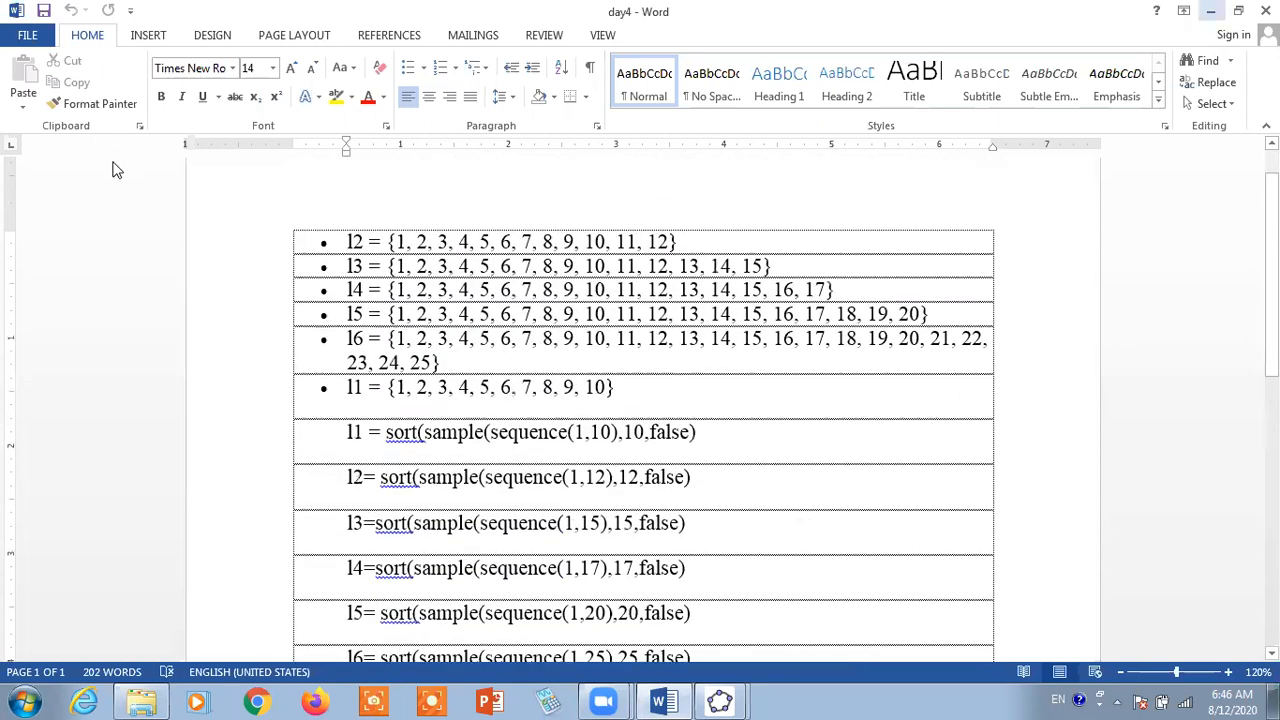
key(alt+Tab)
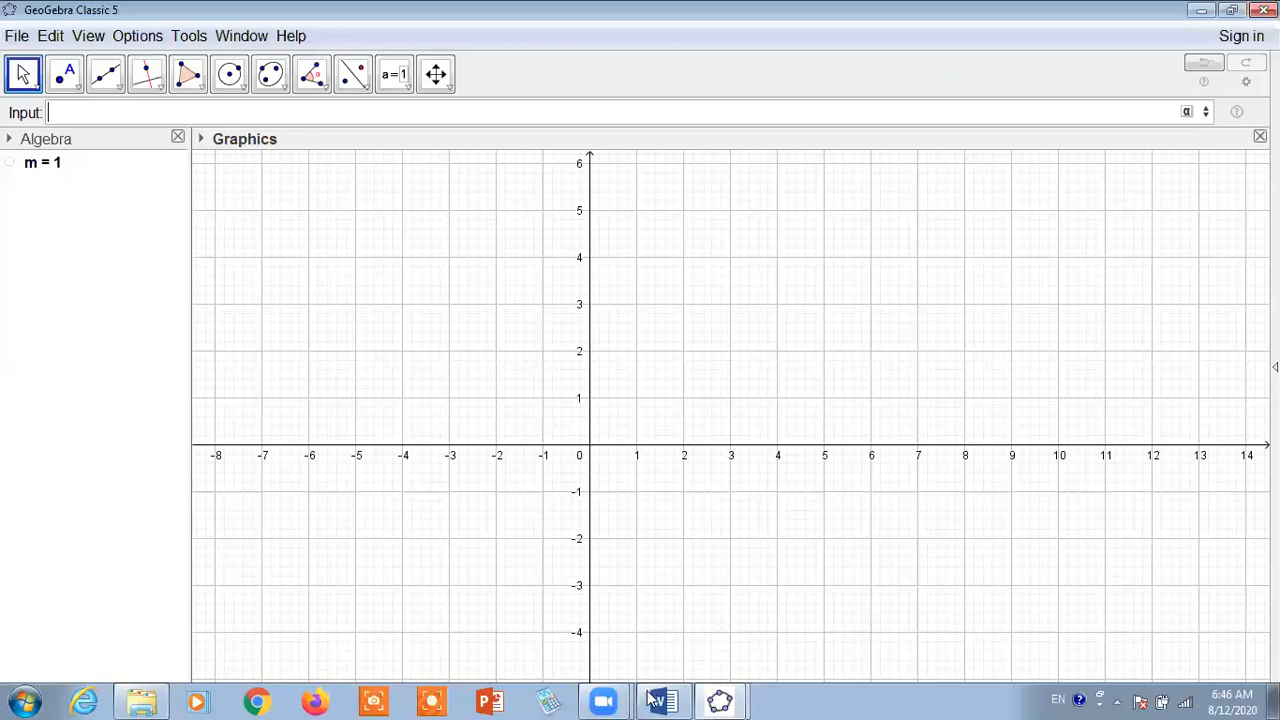
- Open the day 2 GeoGebra file from the gorkha training folder
click(720, 700)
key(super+d)
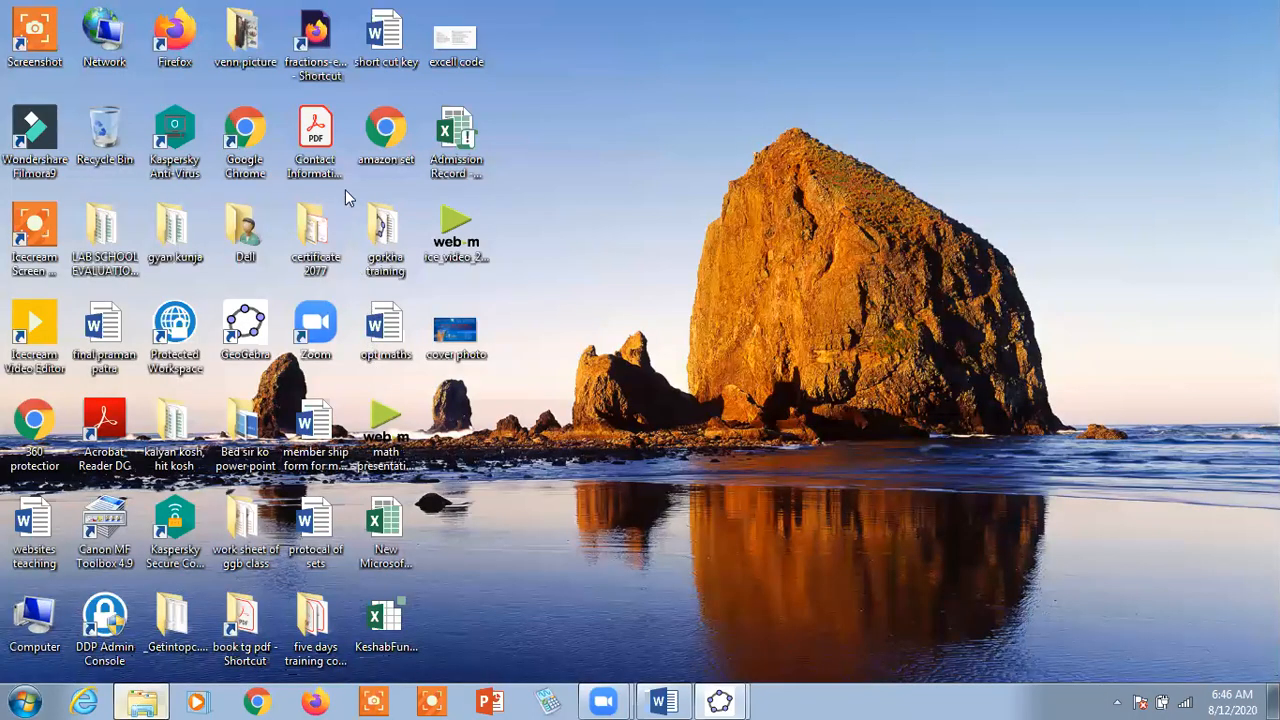
key(alt+Tab)
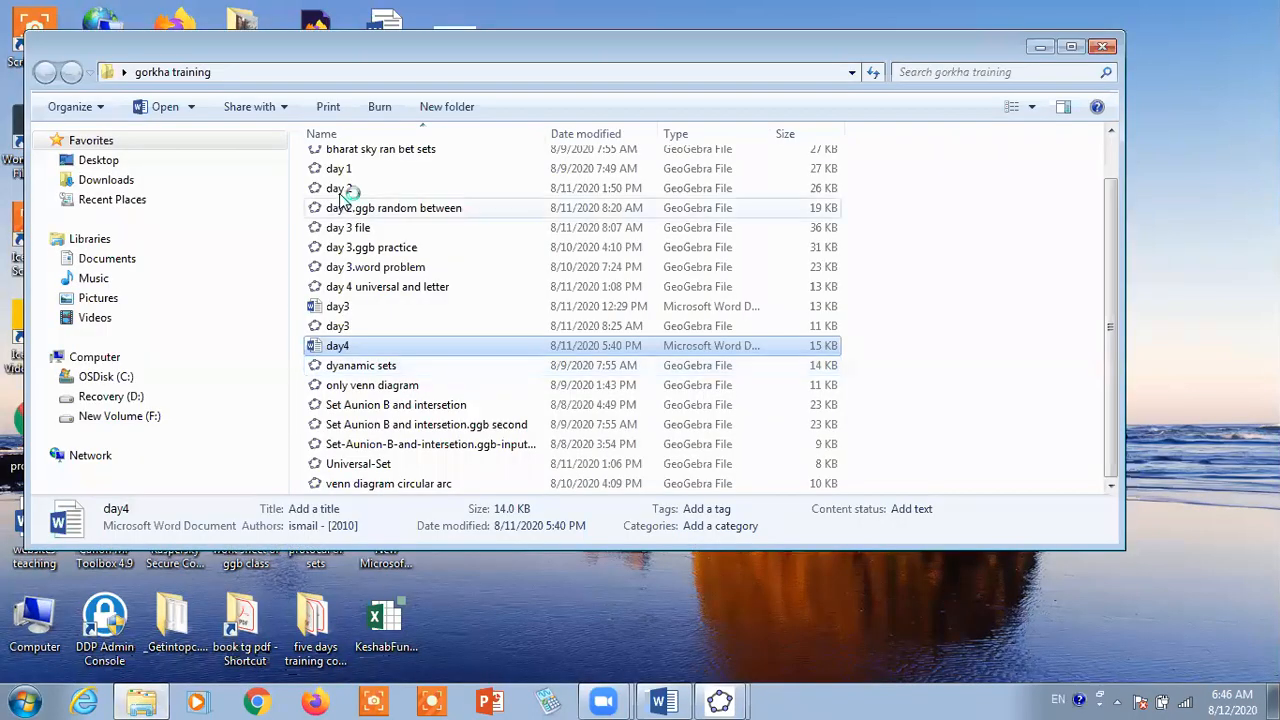
double_click(340, 190)
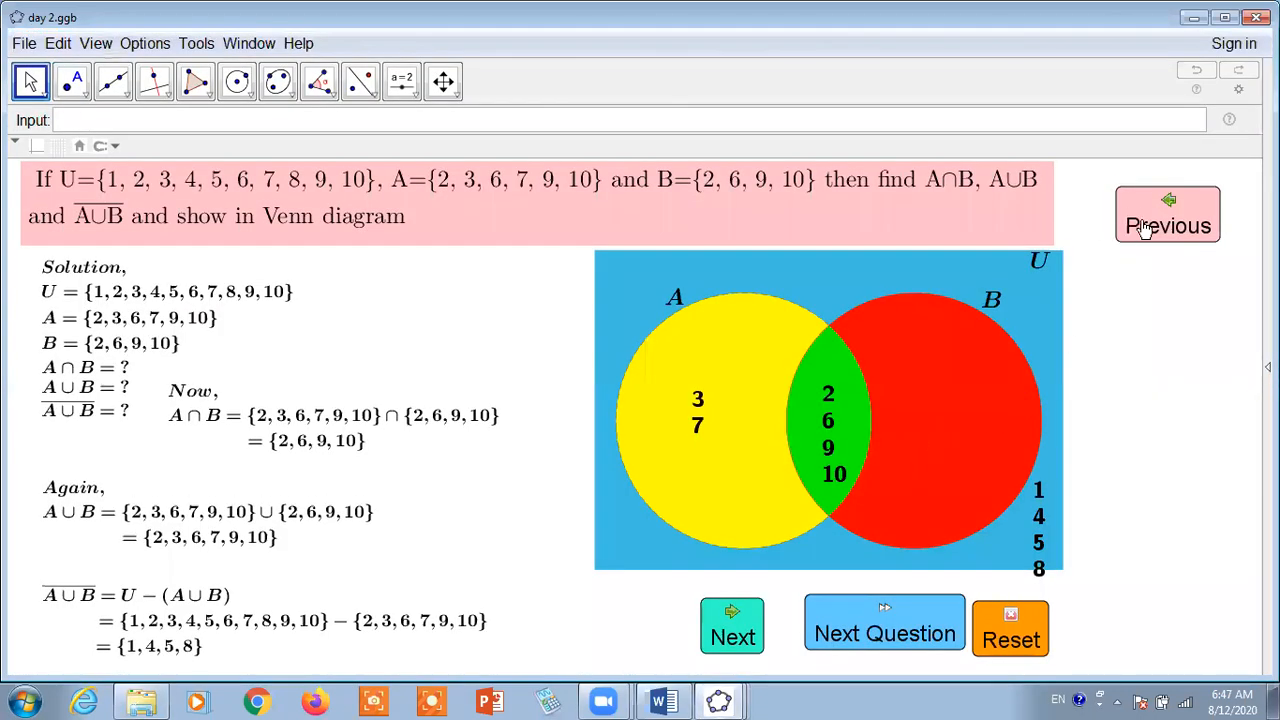
- Reset the day 2 worksheet, replay its solution, and move the elements outside A∪B slightly up within the universal-set rectangle
click(1005, 636)
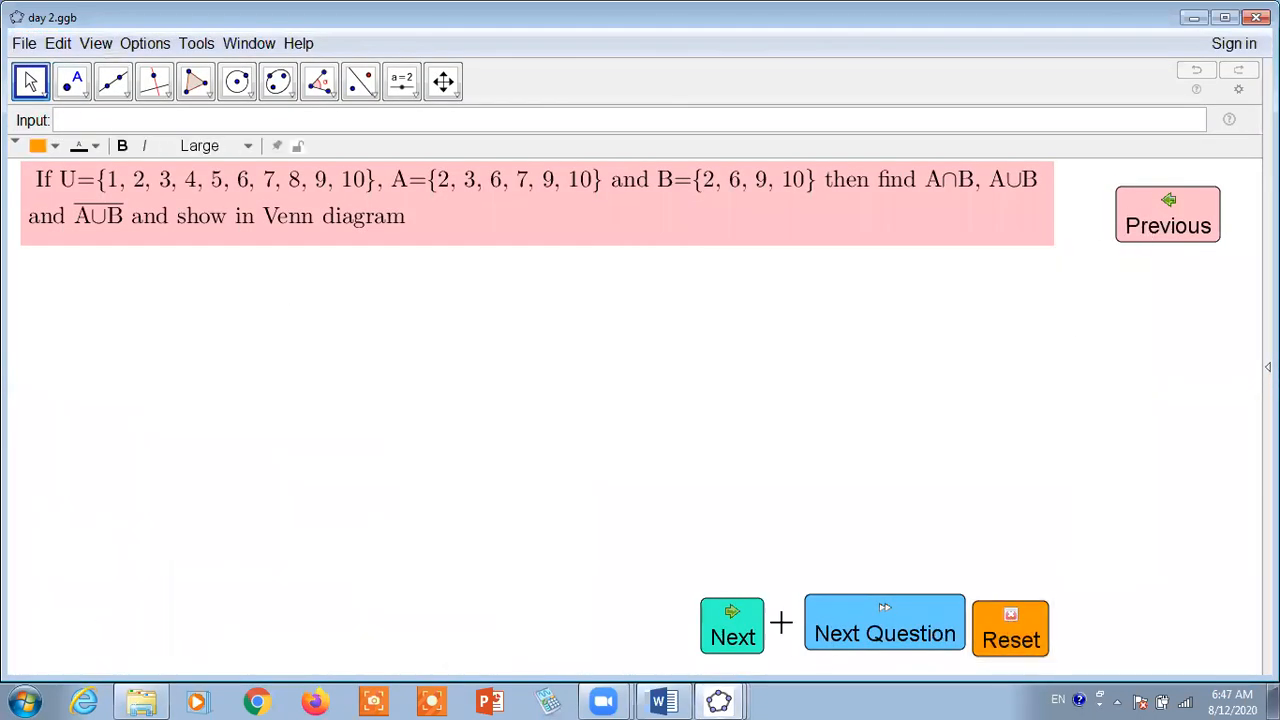
click(732, 622)
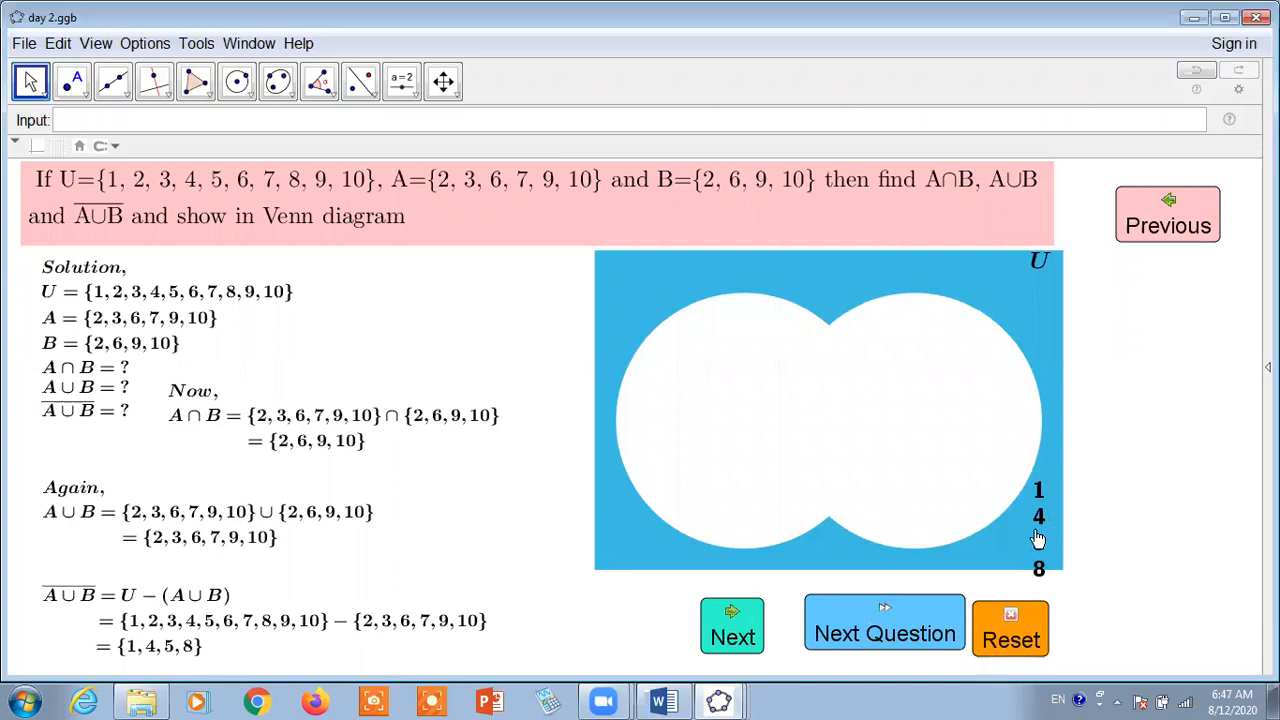
drag(1043, 516, 1051, 489)
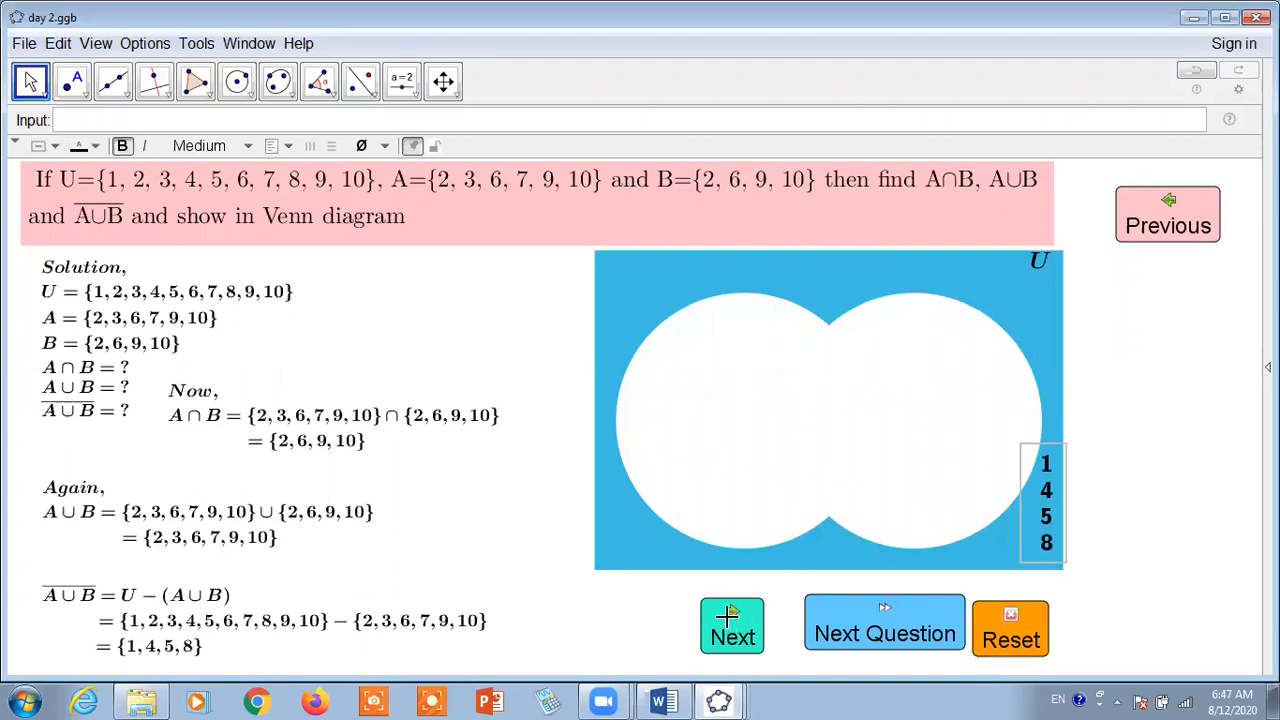
click(729, 622)
click(729, 620)
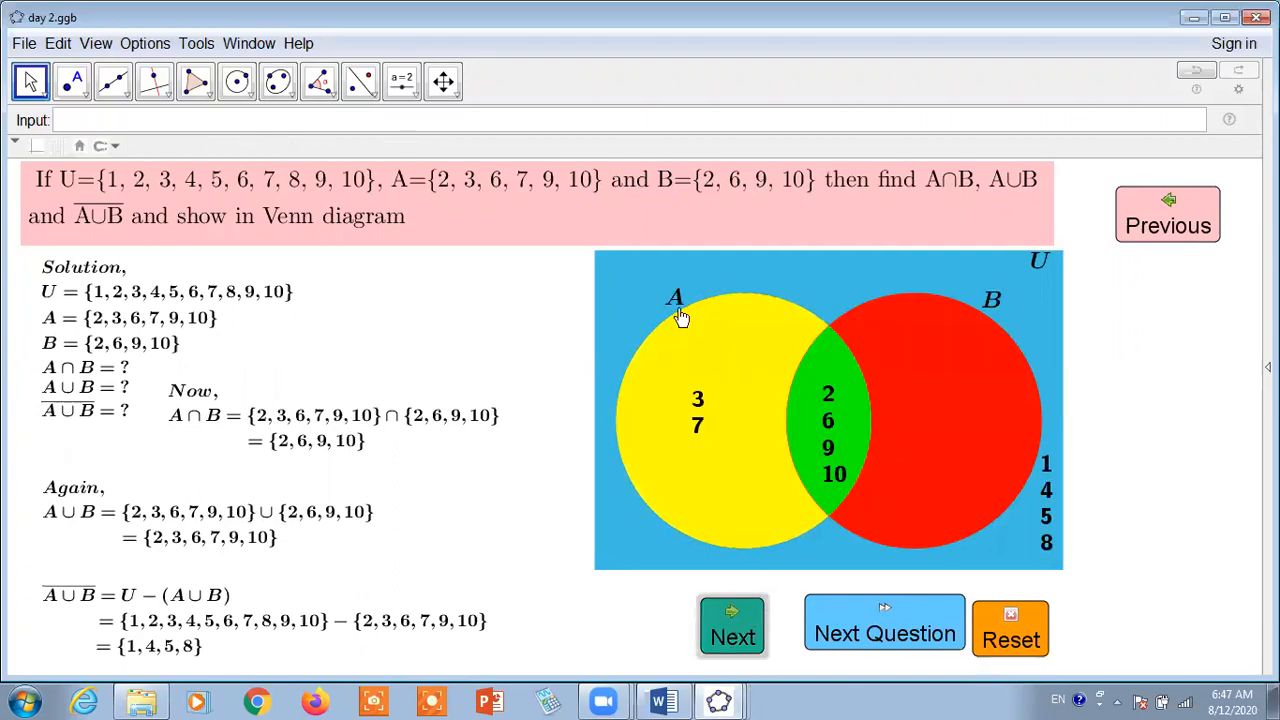
click(95, 45)
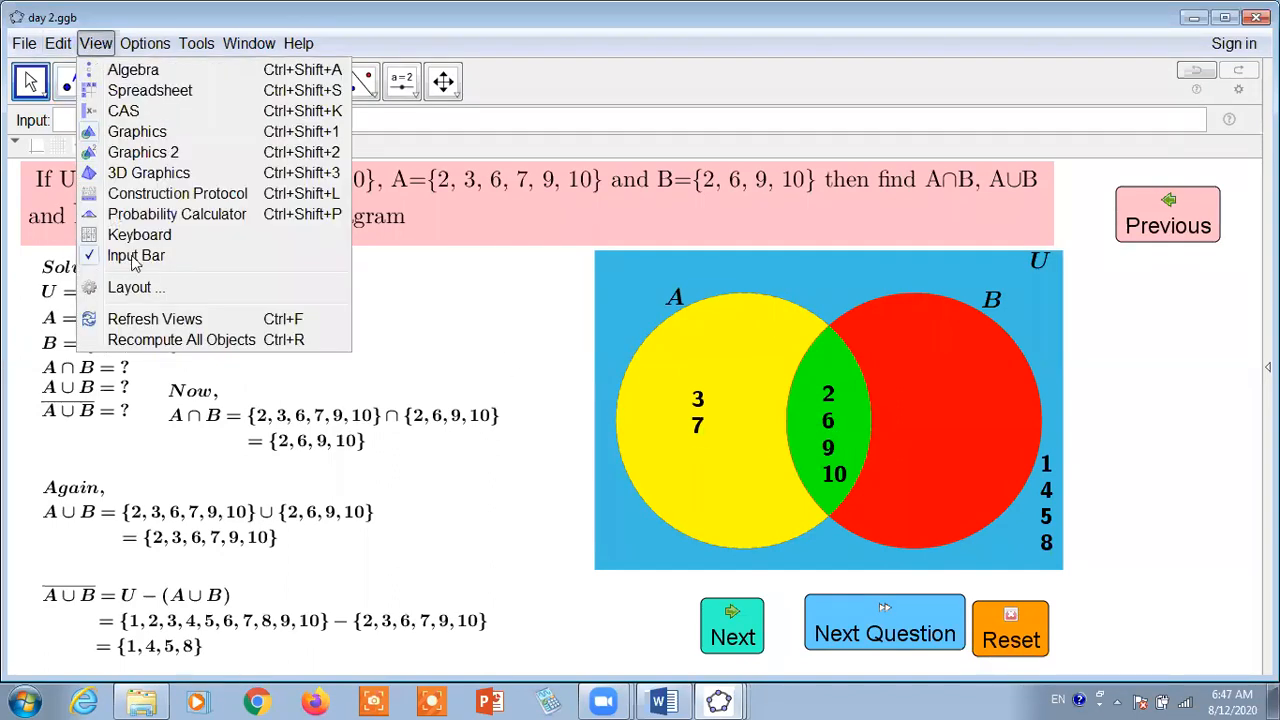
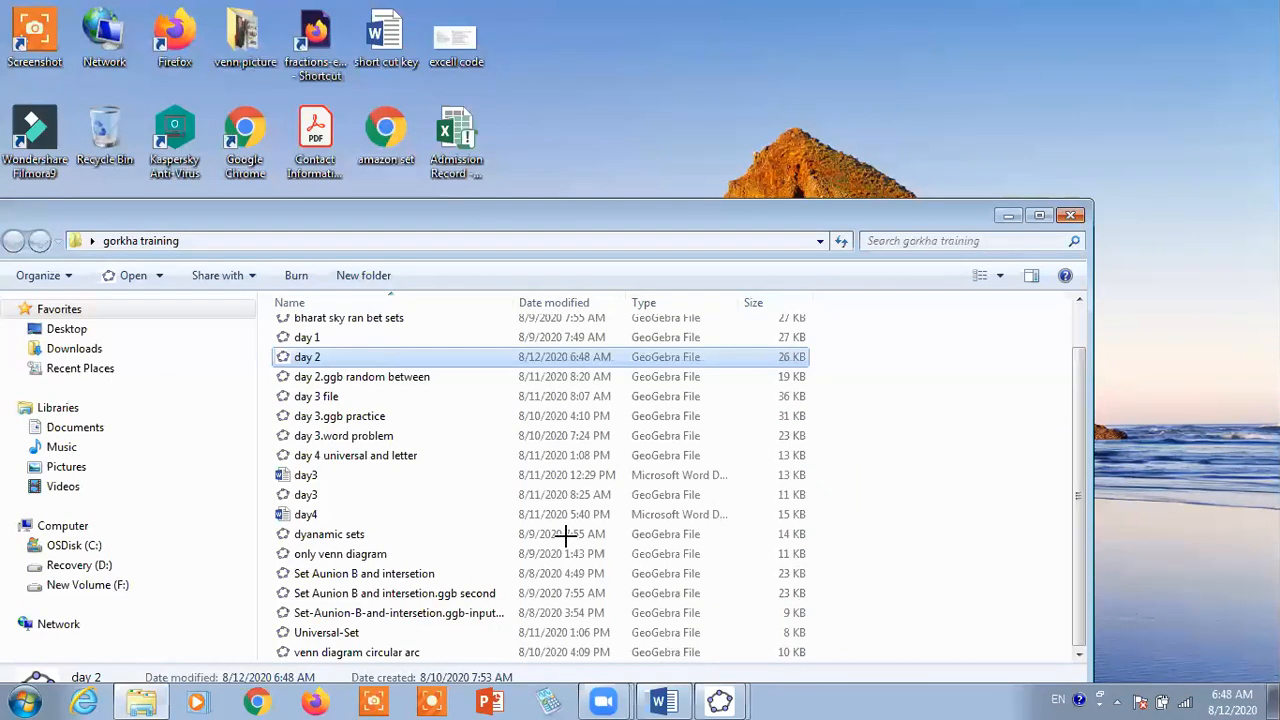
- Switch to the day4 Word document and examine the l1 to l6 formulas, the RandomBetween formula and the nested if formula for U
key(super+d)
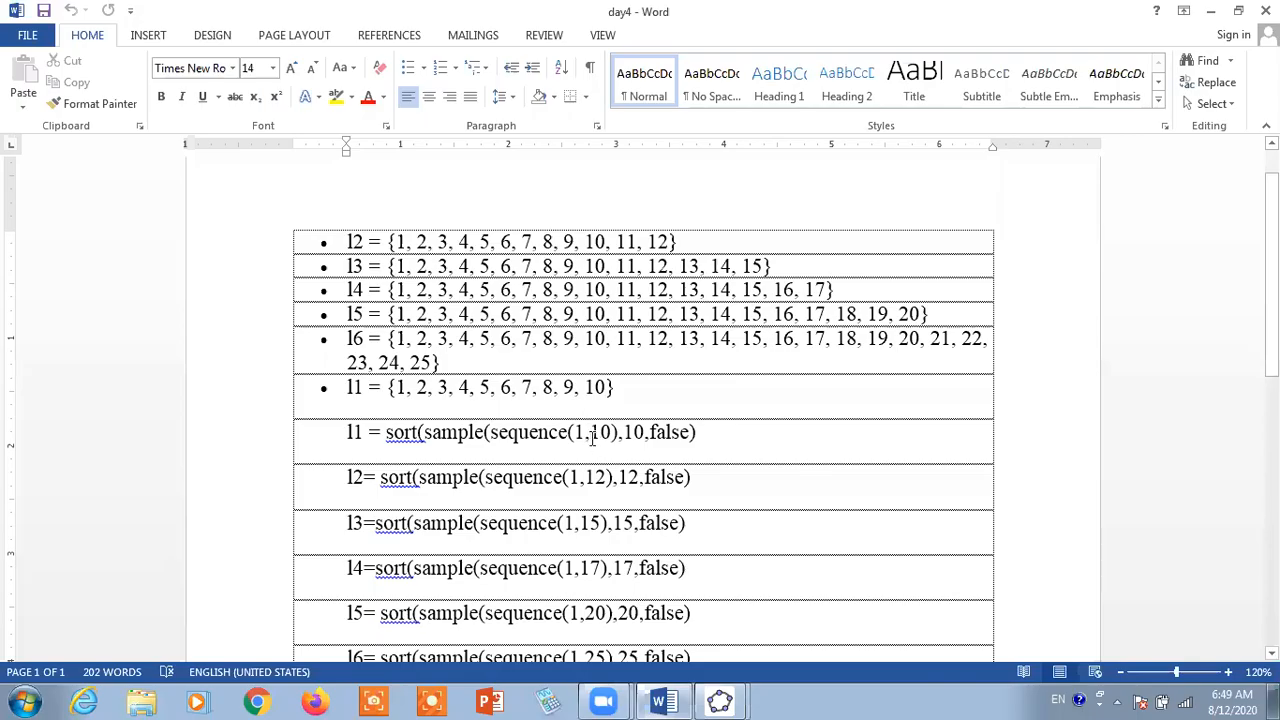
scroll(620, 438, down, 4)
scroll(663, 443, up, 1)
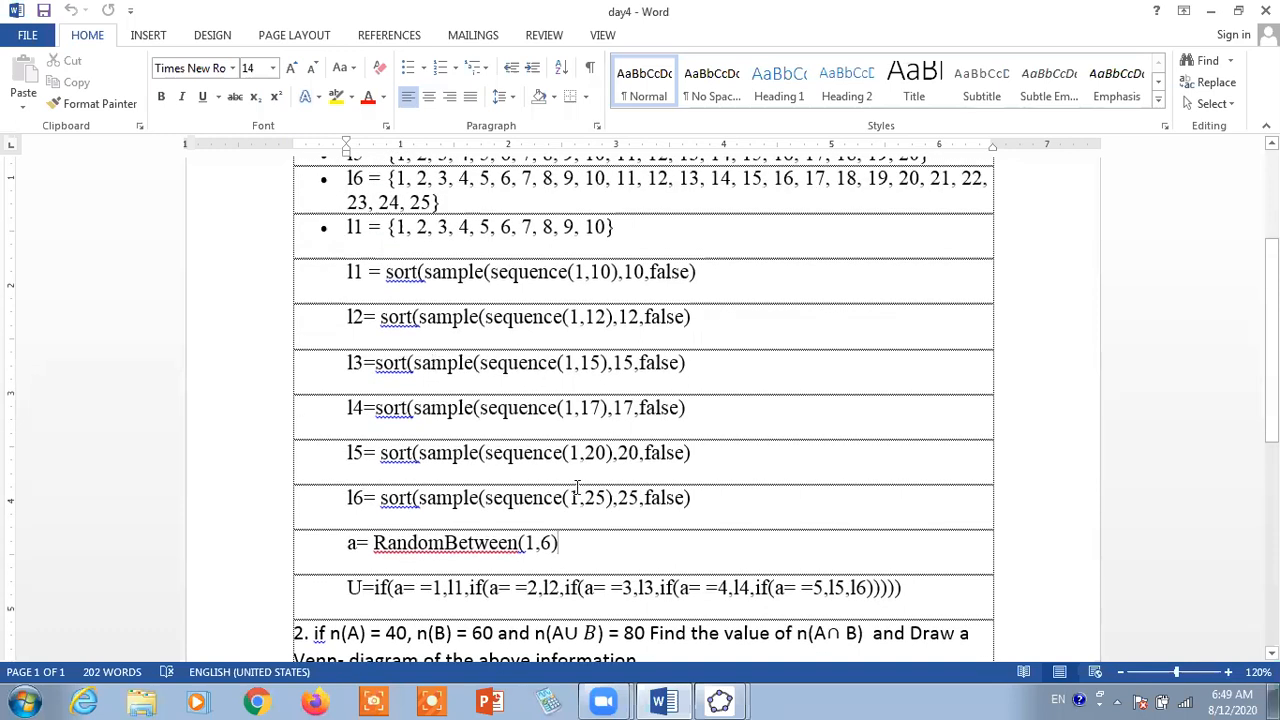
scroll(410, 385, up, 2)
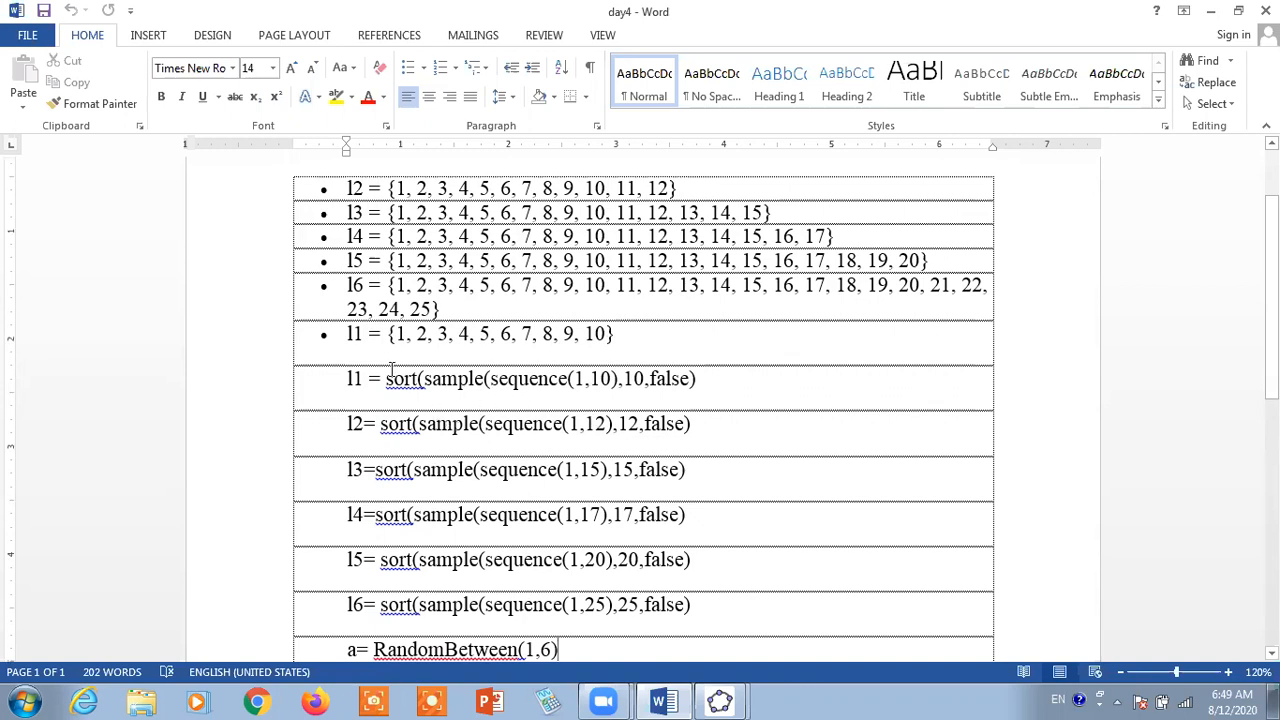
scroll(362, 340, down, 1)
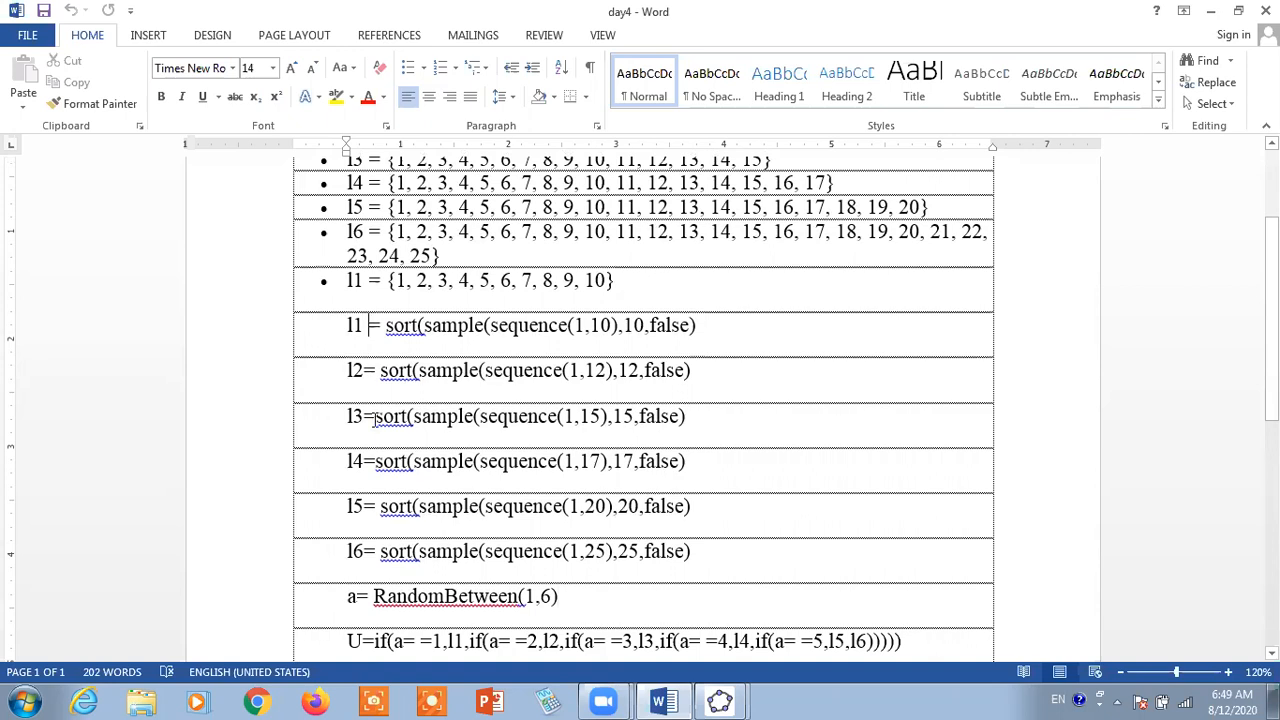
click(353, 551)
scroll(400, 570, down, 2)
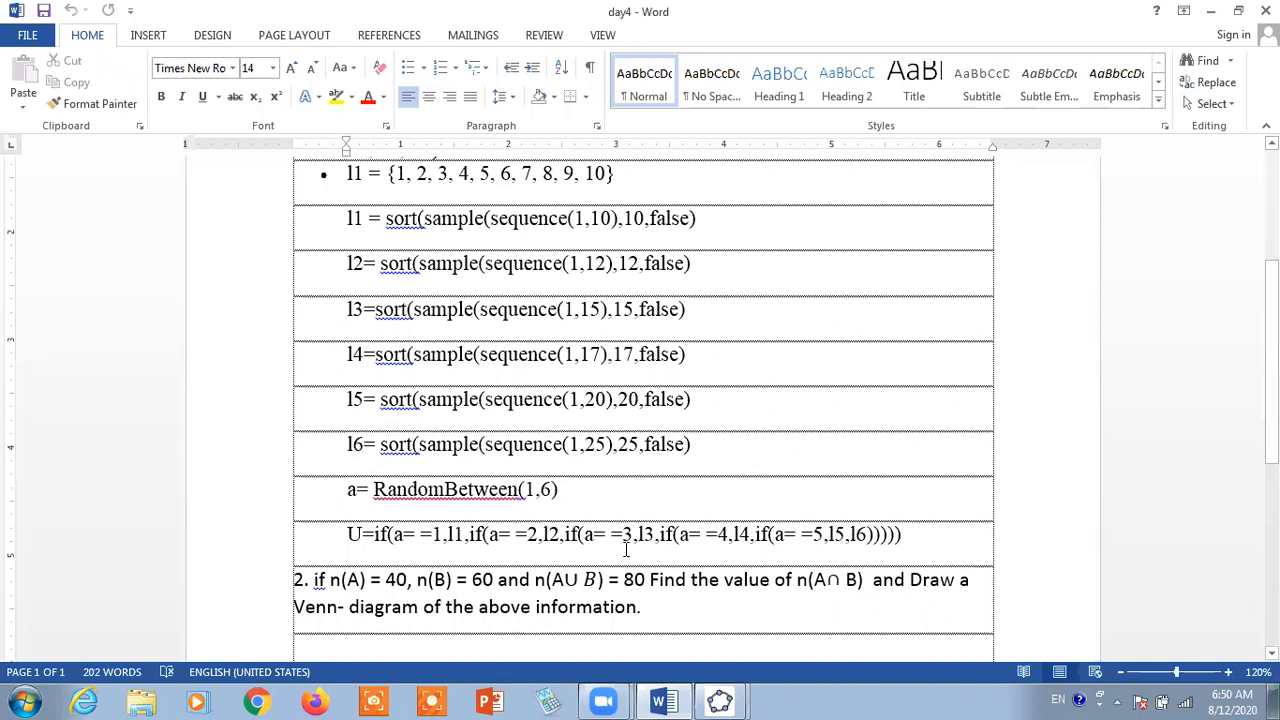
scroll(552, 560, down, 1)
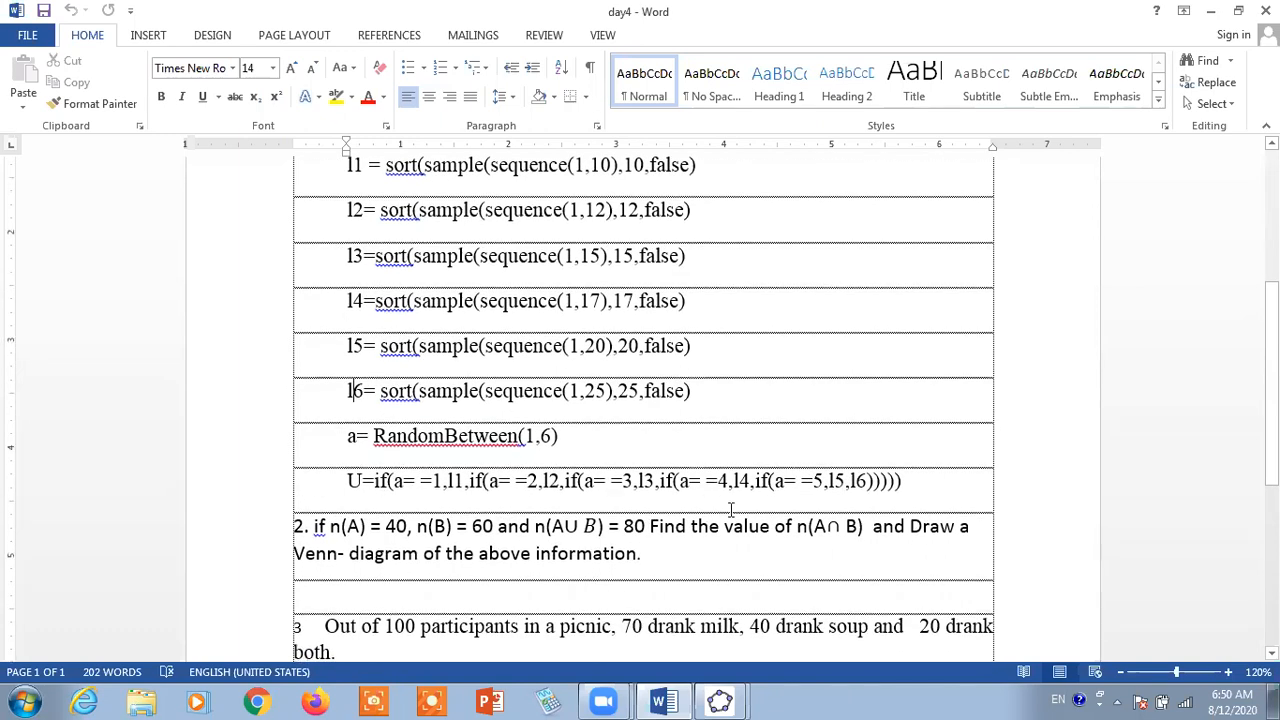
scroll(512, 392, up, 3)
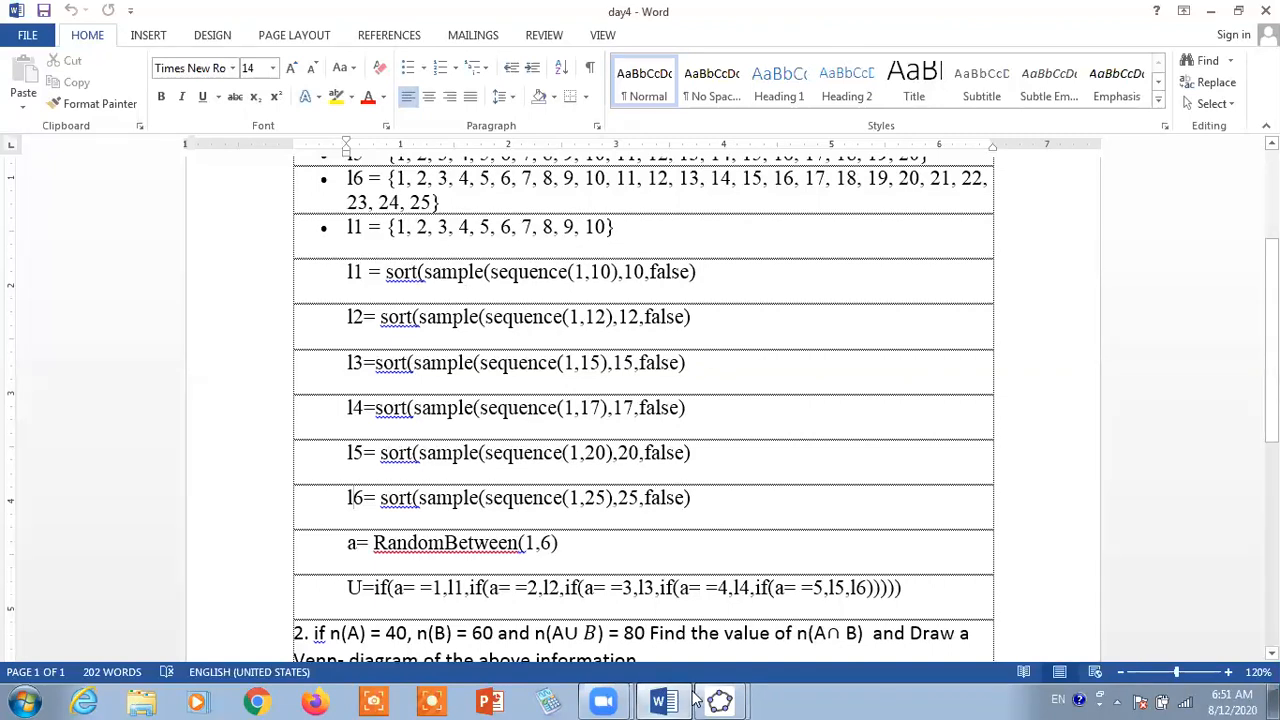
- Switch to the untitled GeoGebra Classic 5 window and delete the number m
mouse_move(725, 700)
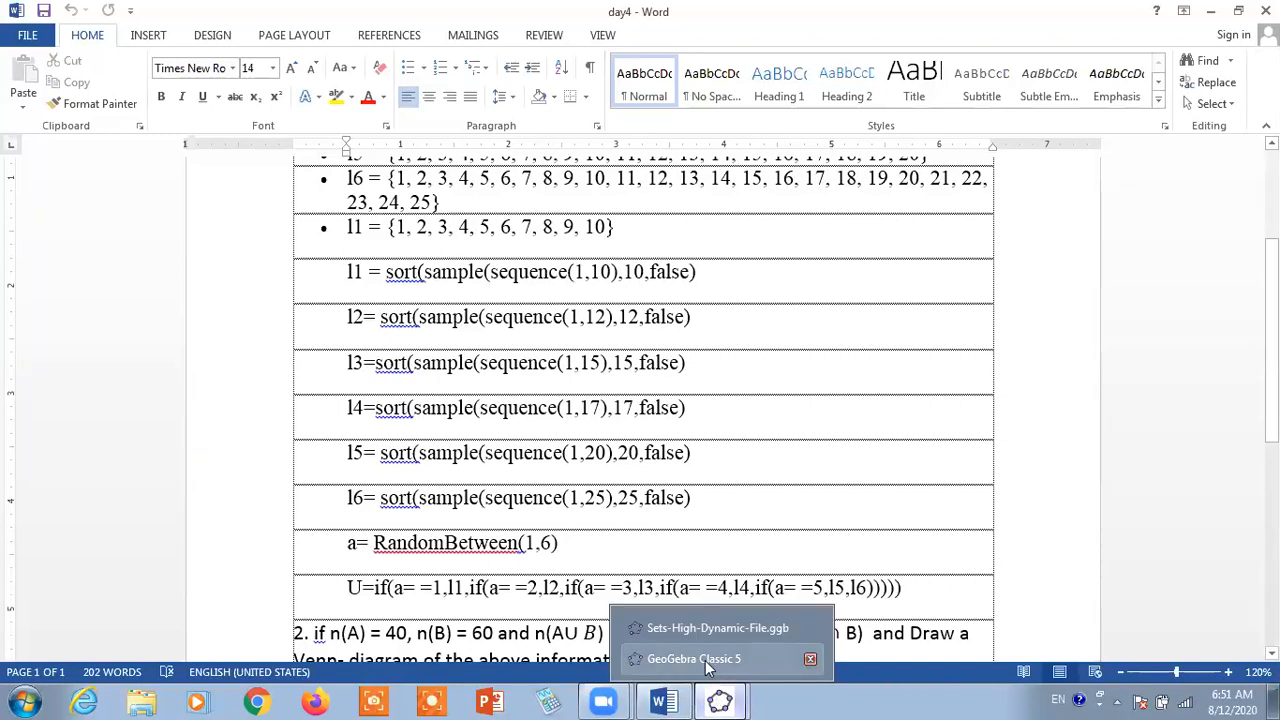
click(705, 662)
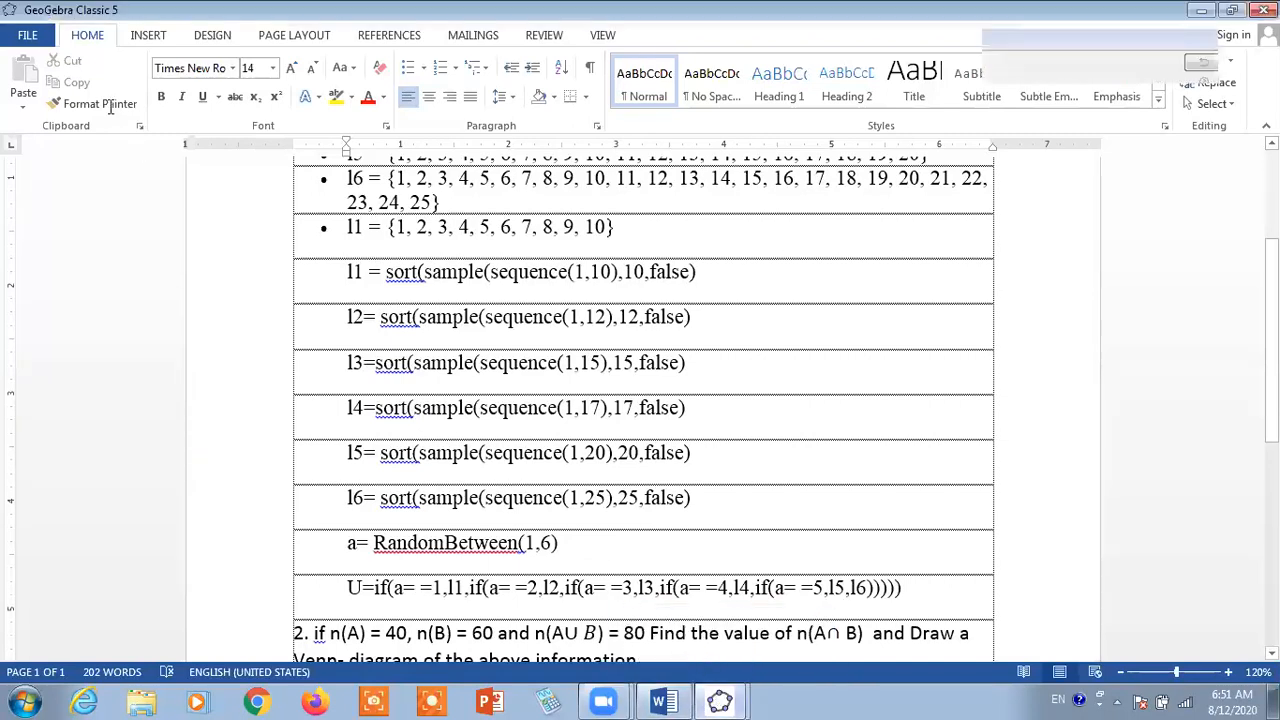
click(29, 170)
key(Delete)
- Enter a nested Sort, Sample and Sequence command, using Sample with list and size and Sequence with start and end values
click(172, 112)
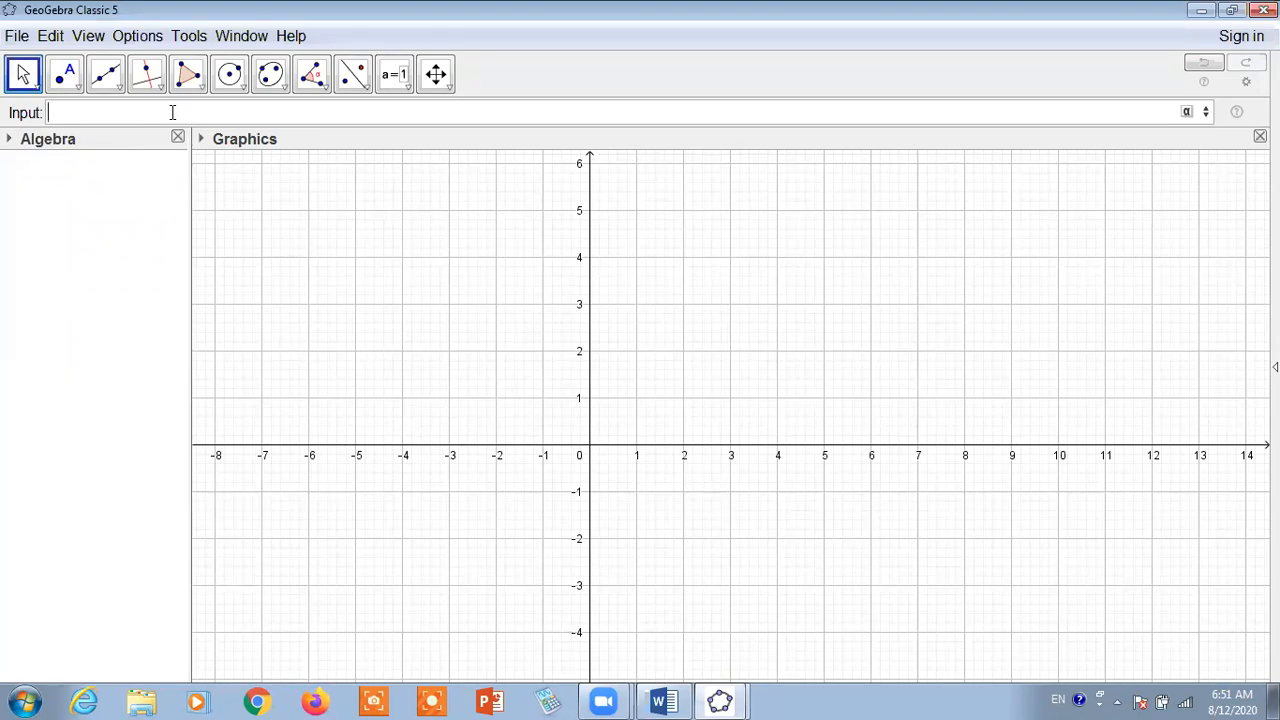
text(sort)
key(Escape)
key(BackSpace)
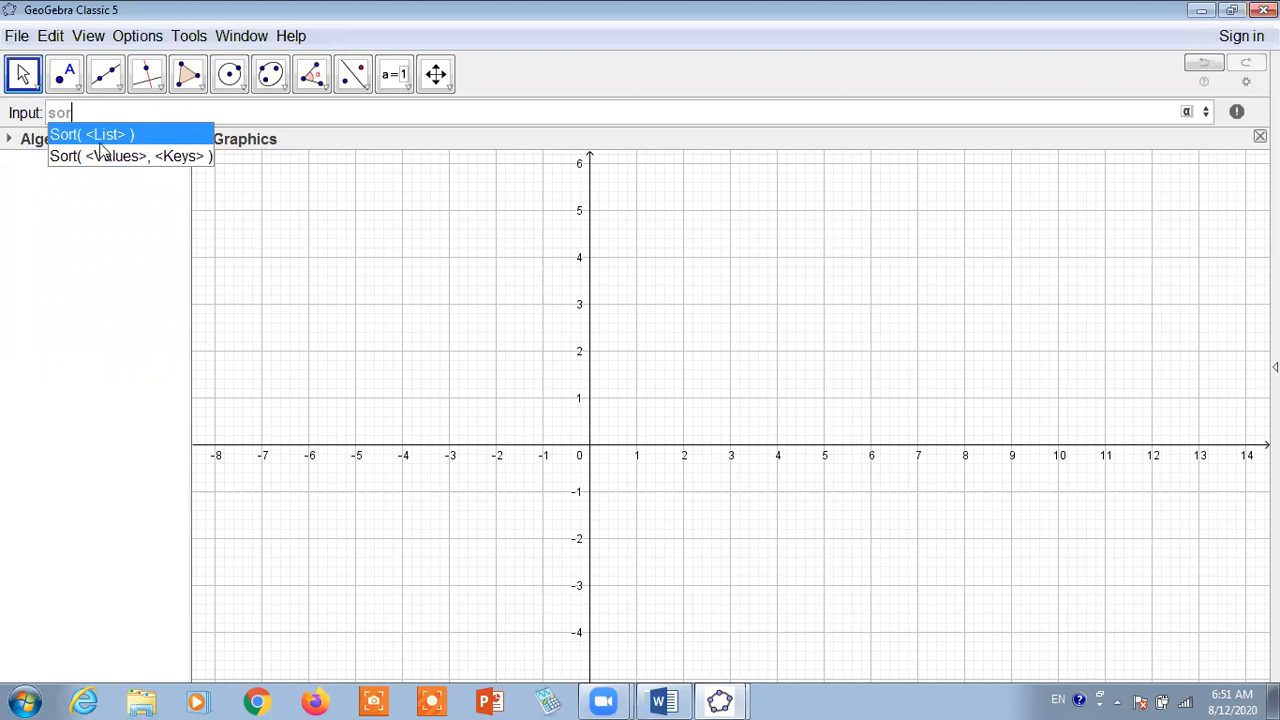
key(Return)
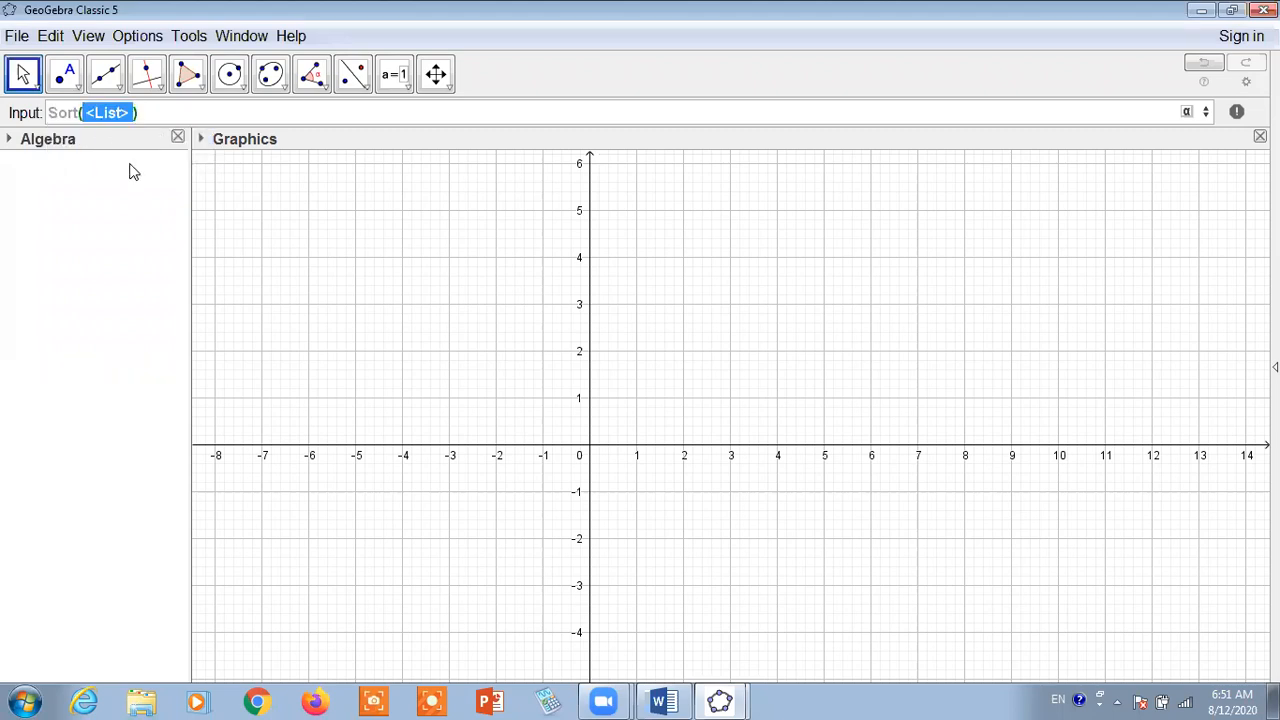
text(sample)
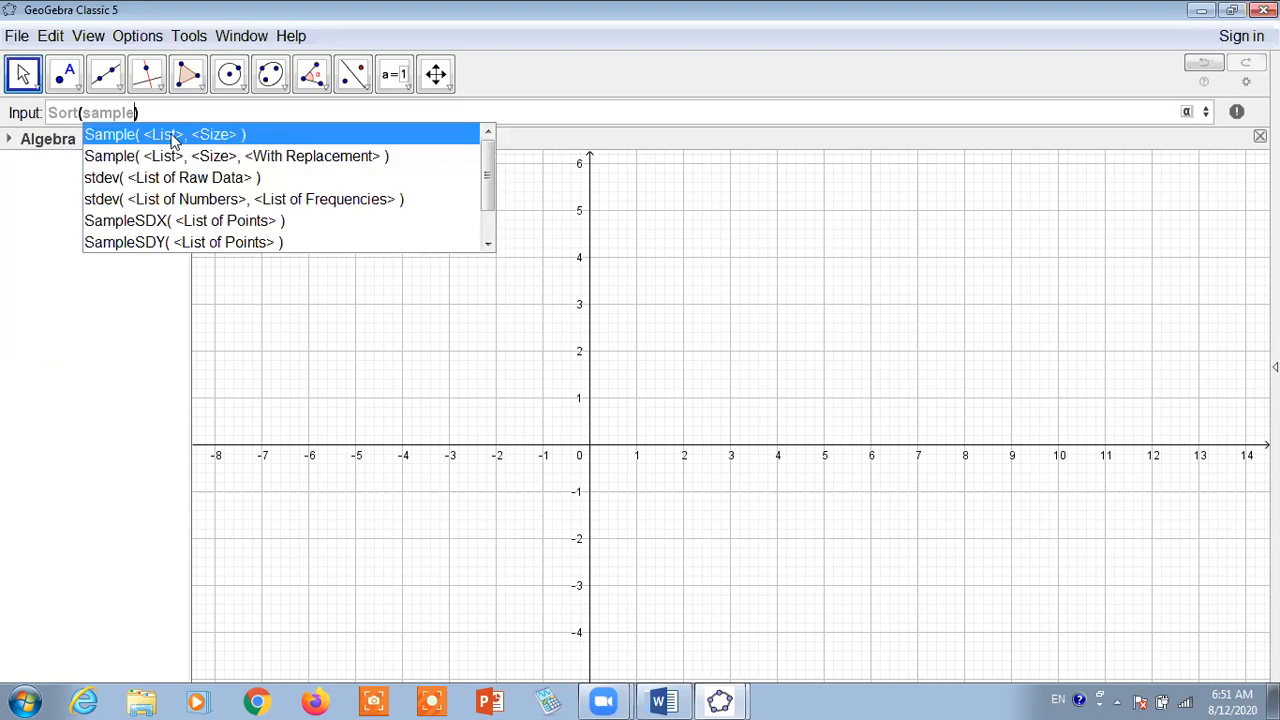
click(172, 136)
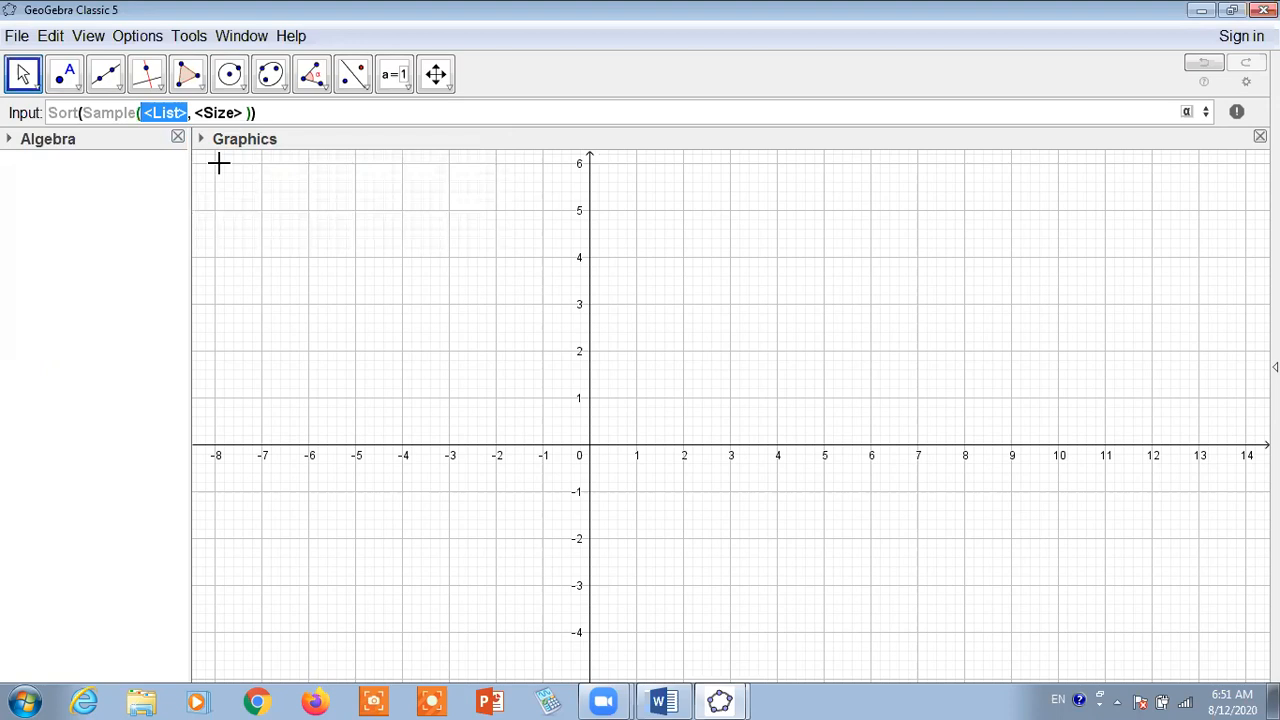
text(sequ)
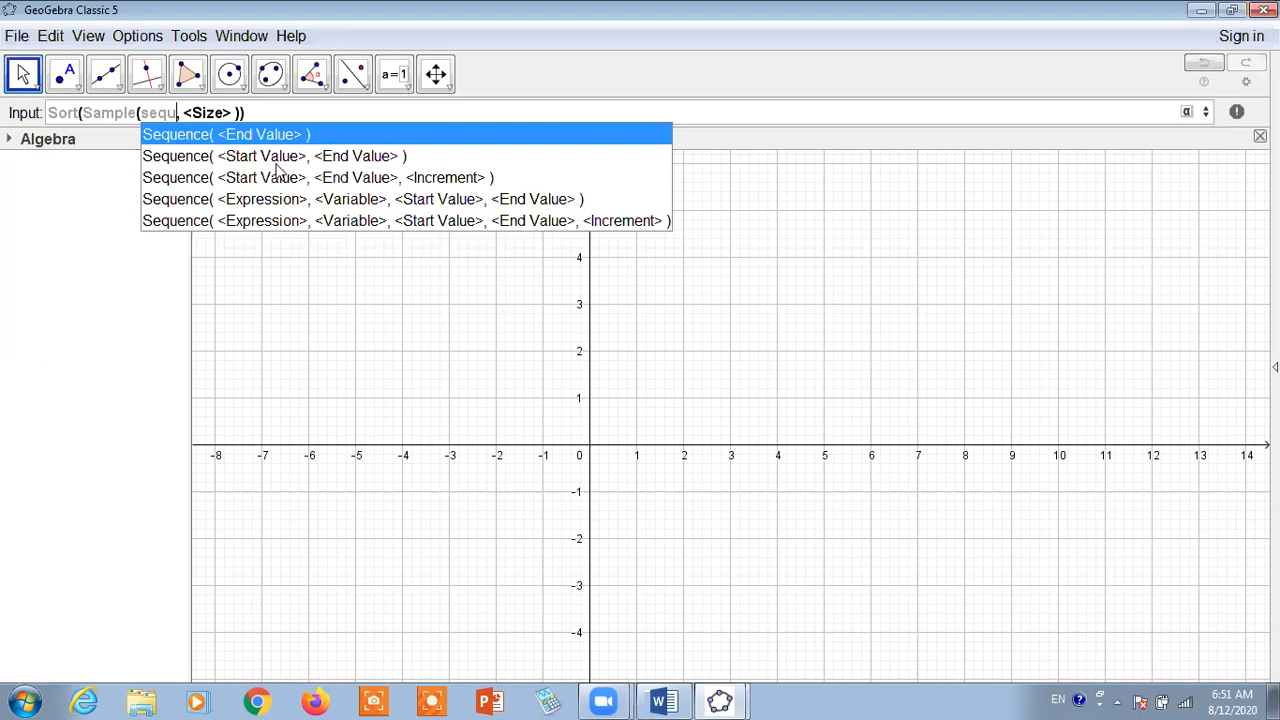
click(276, 163)
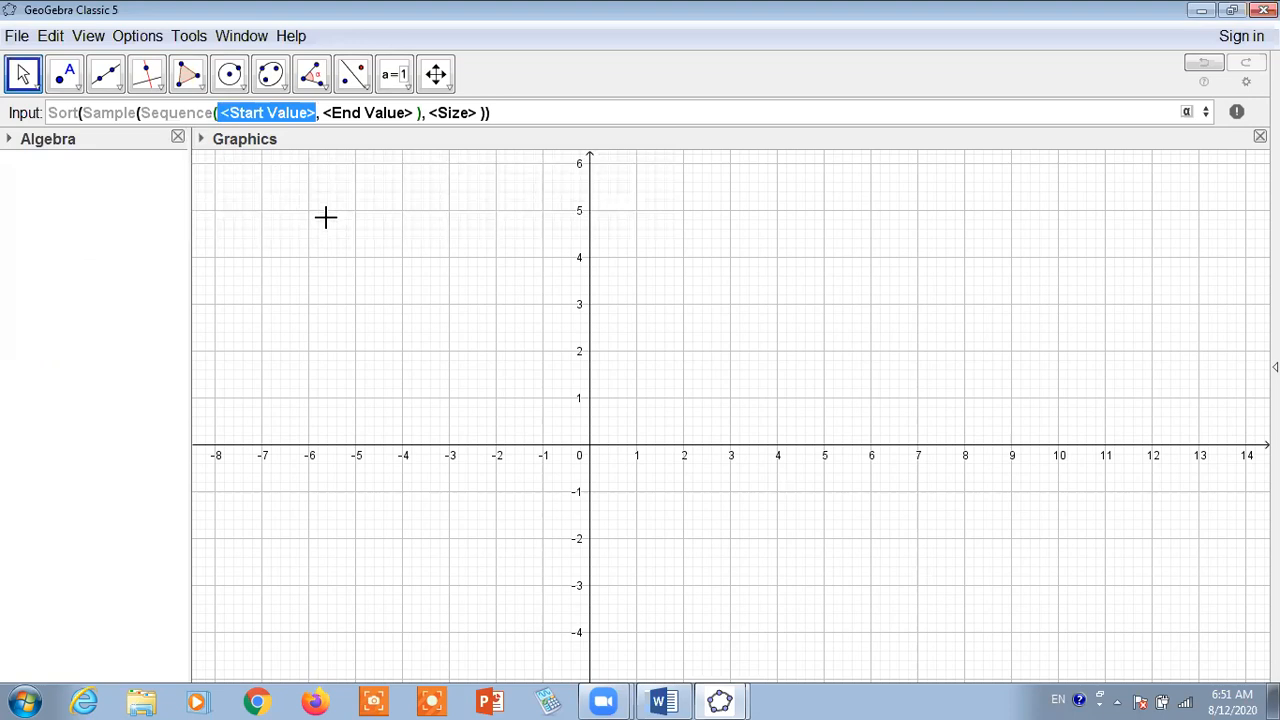
- Strip the Sequence arguments and everything after them from the nested command, and reinsert Sequence with start value, end value and increment
click(212, 112)
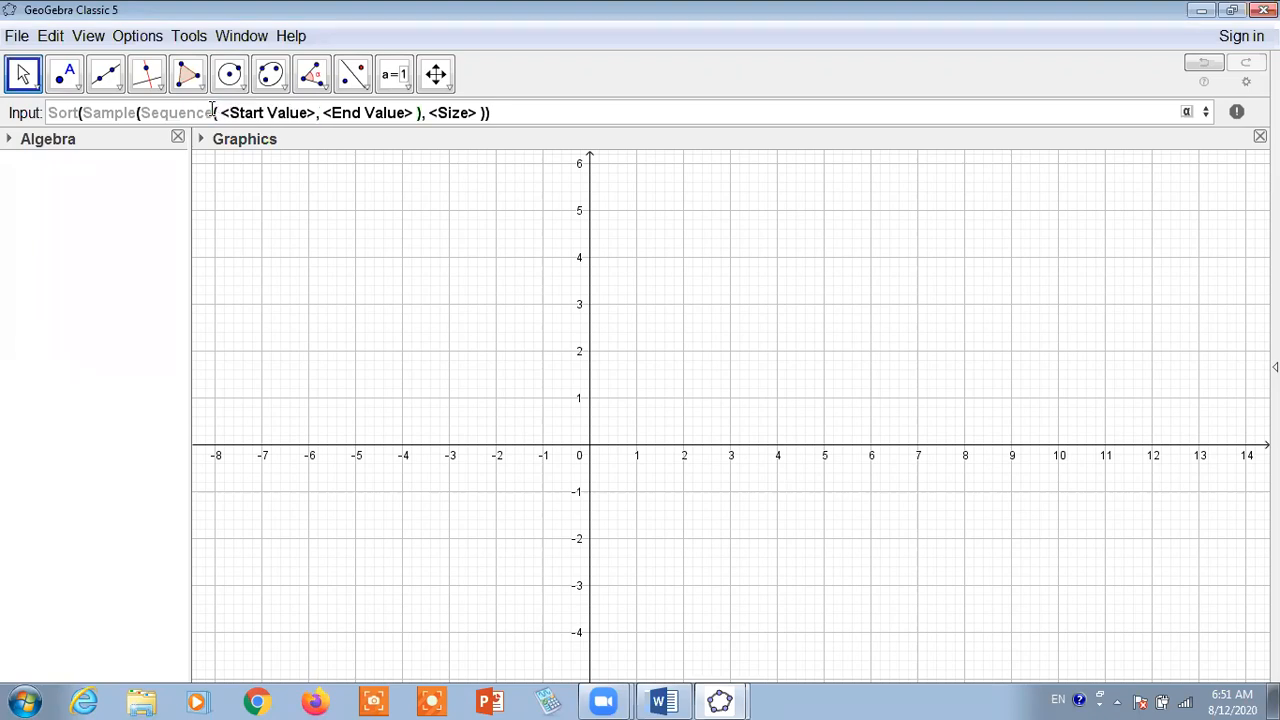
click(510, 114)
key(BackSpace)
key(BackSpace)
key(BackSpace)
key(BackSpace)
key(BackSpace)
key(BackSpace)
key(BackSpace)
key(BackSpace)
key(BackSpace)
key(BackSpace)
key(BackSpace)
key(BackSpace)
key(BackSpace)
key(BackSpace)
key(BackSpace)
key(BackSpace)
key(BackSpace)
key(BackSpace)
key(BackSpace)
key(BackSpace)
key(BackSpace)
key(BackSpace)
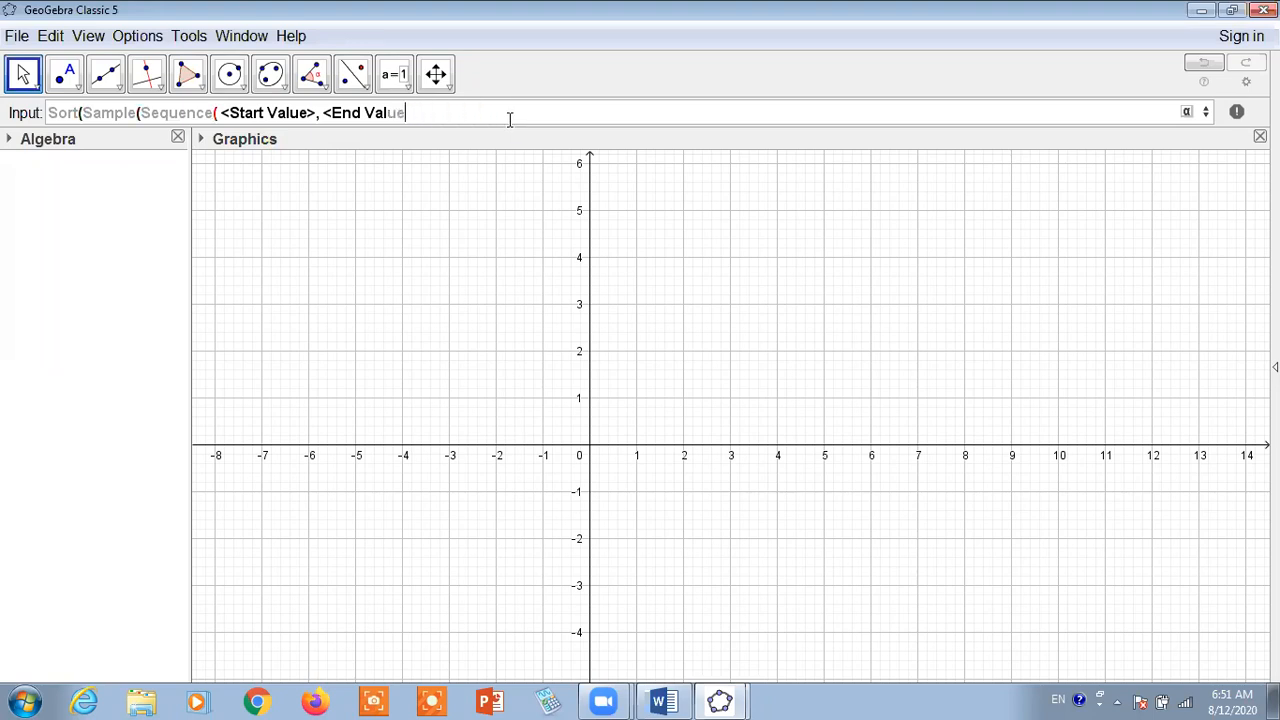
key(BackSpace)
key(BackSpace)
key(BackSpace)
key(BackSpace)
key(BackSpace)
key(BackSpace)
key(BackSpace)
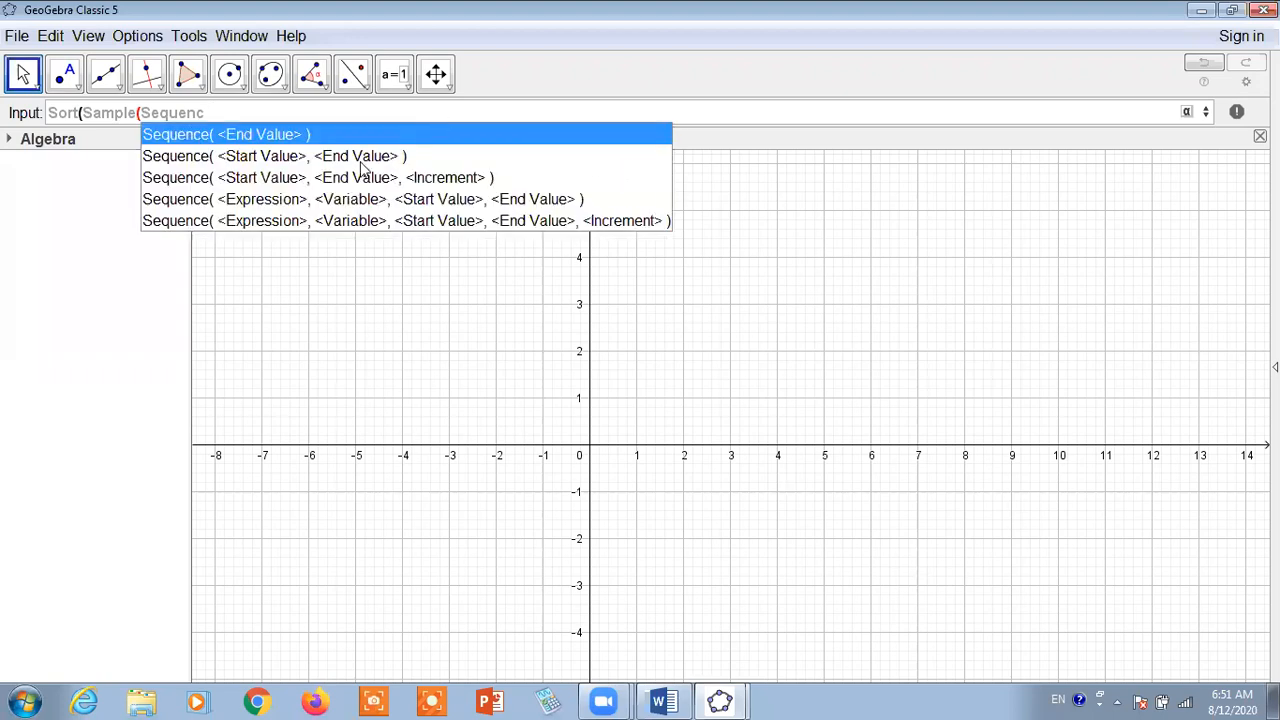
click(359, 180)
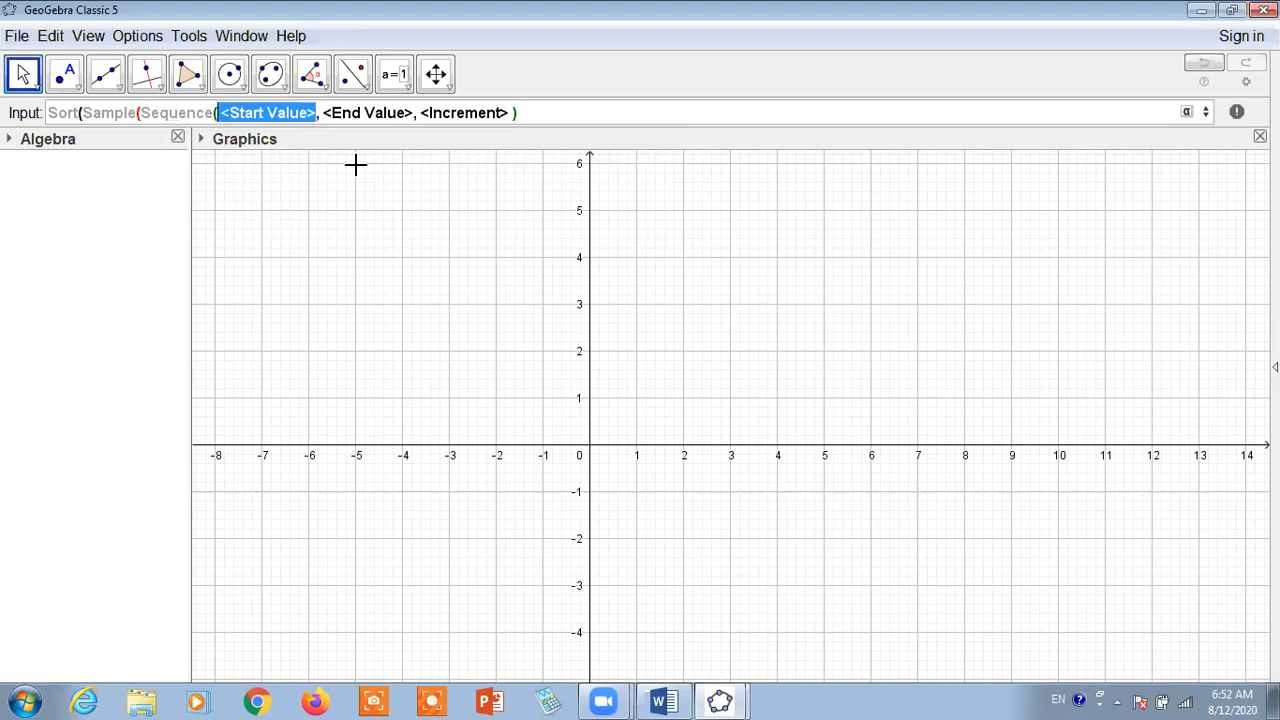
- Complete the command as Sort(Sample(Sequence(1, 10), 10, false)) and create the first list
text(1)
key(Tab)
text(10)
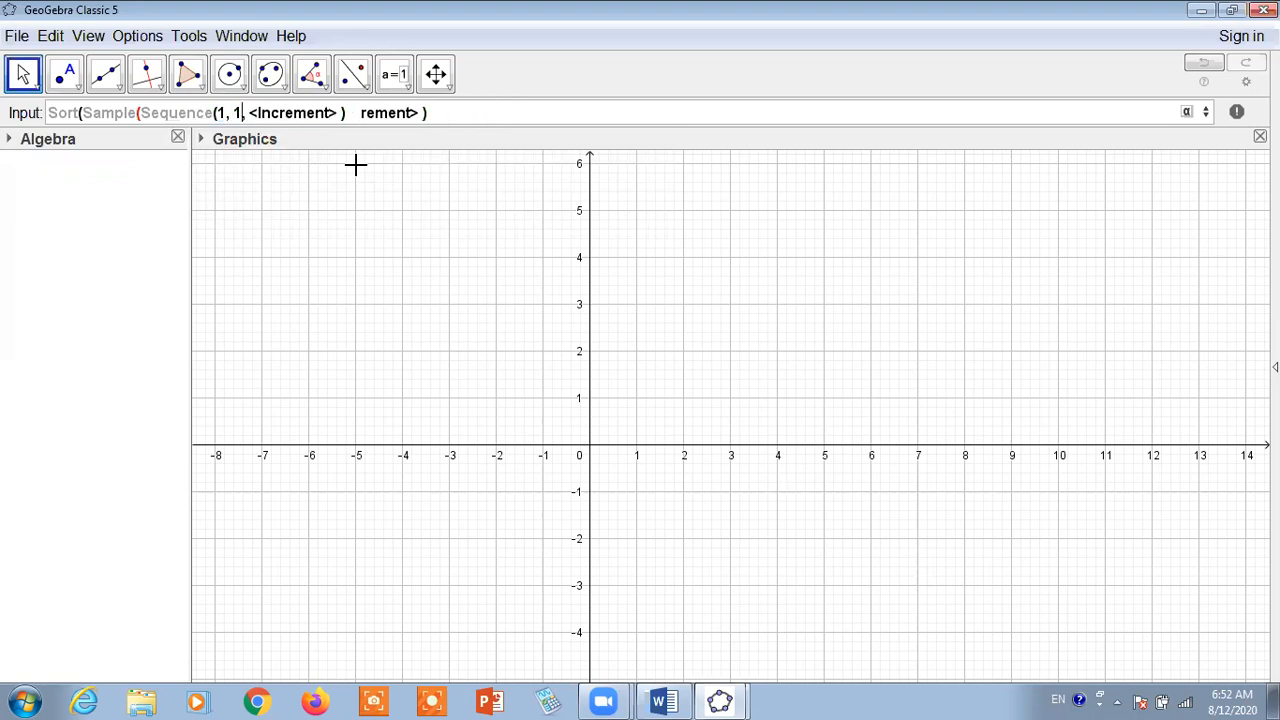
text())
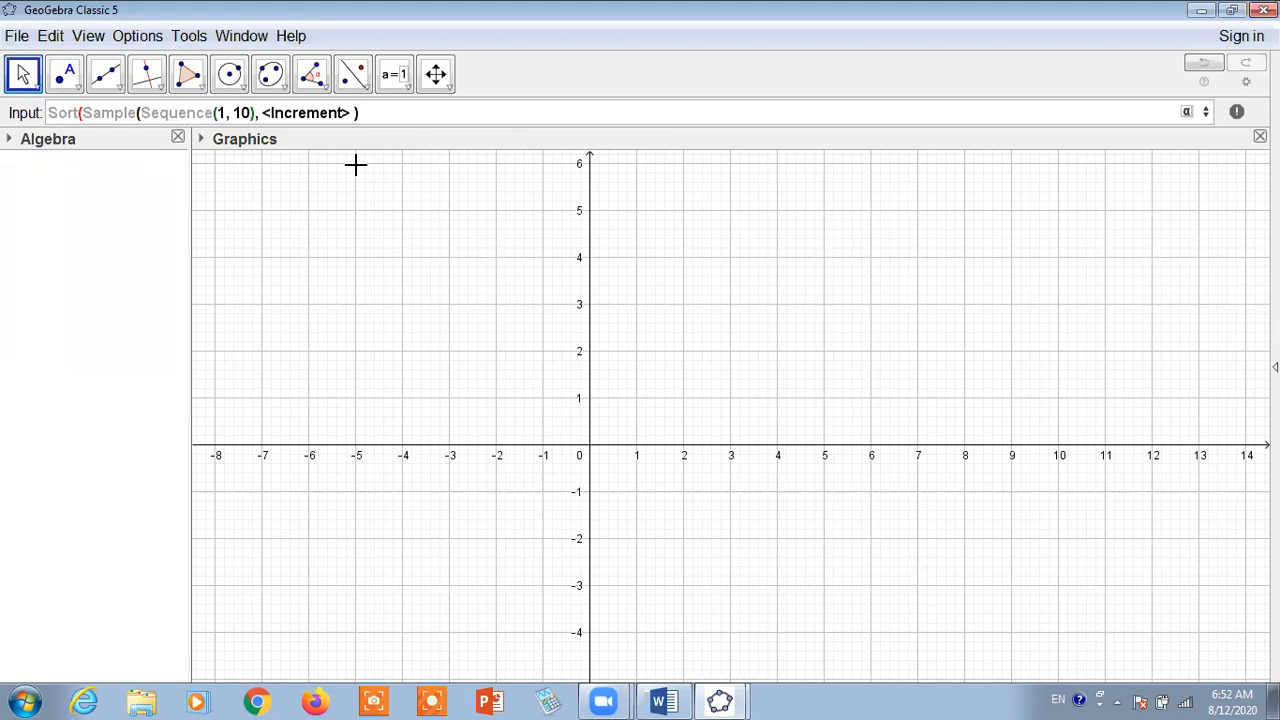
key(Tab)
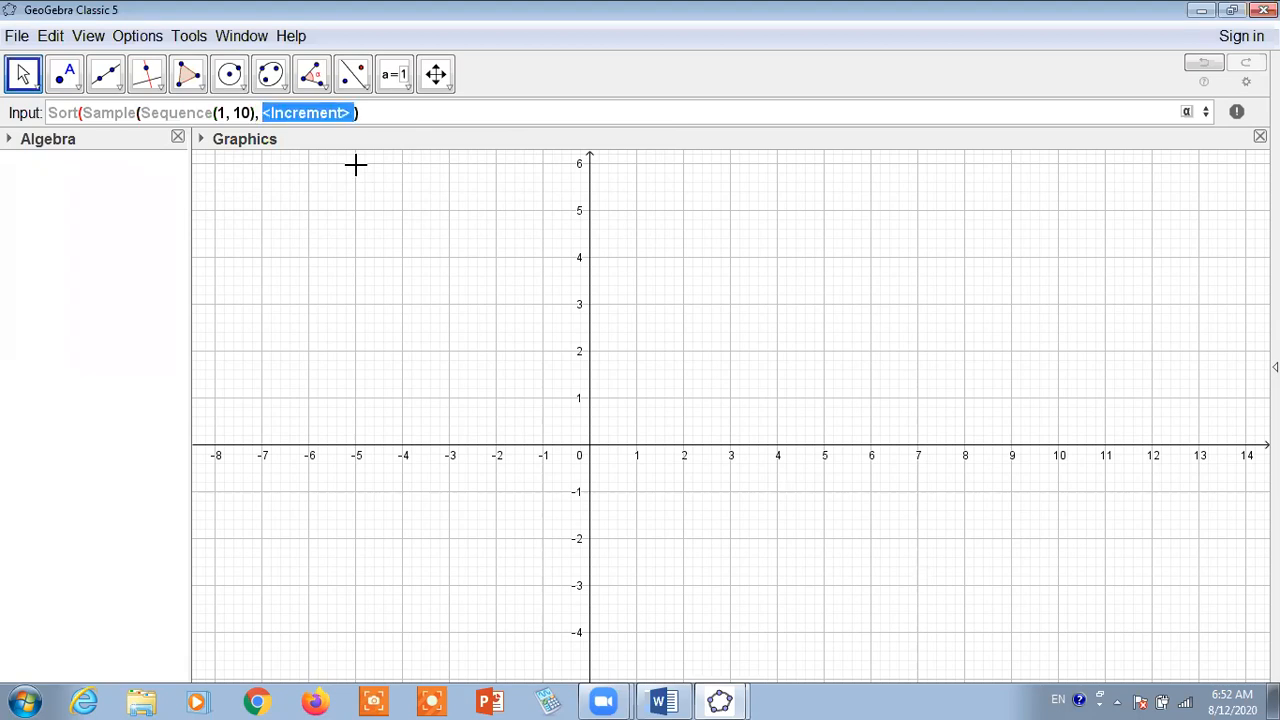
text(10,false)
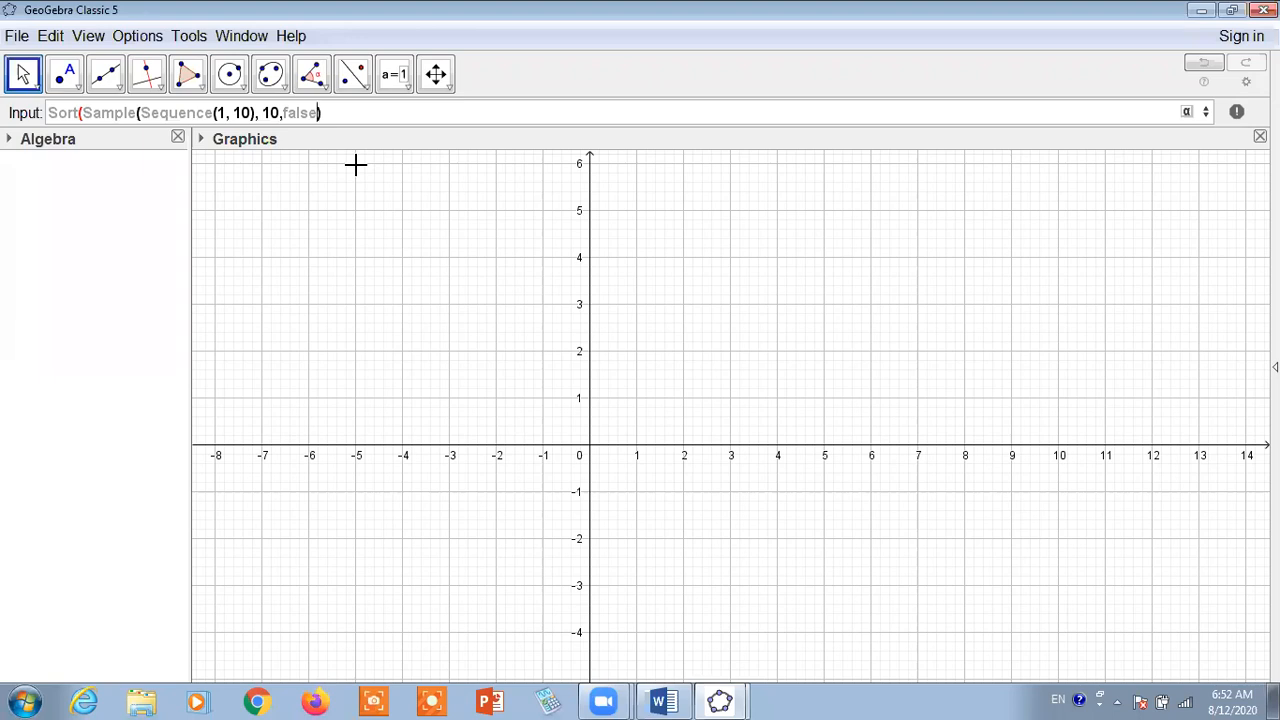
text())
key(Return)
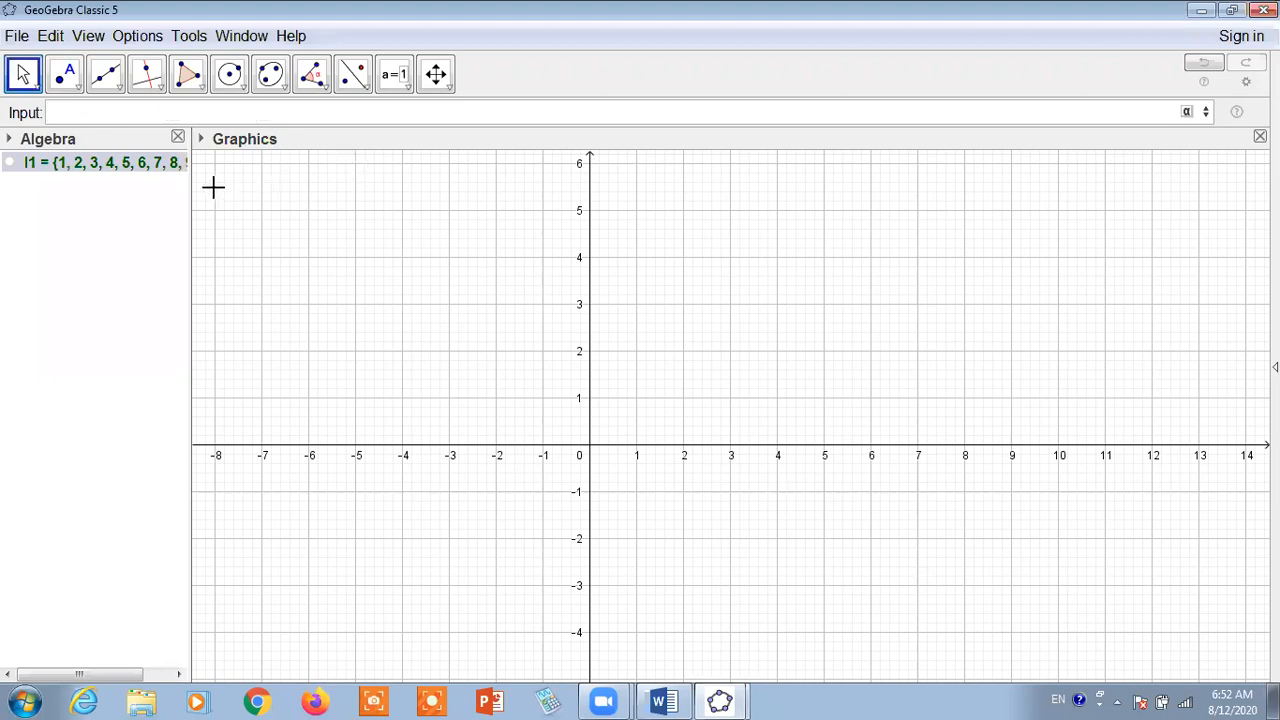
- Widen the Algebra view and start a Sort command nesting Sample with list, size and replacement around Sequence with start and end values
drag(188, 204, 306, 242)
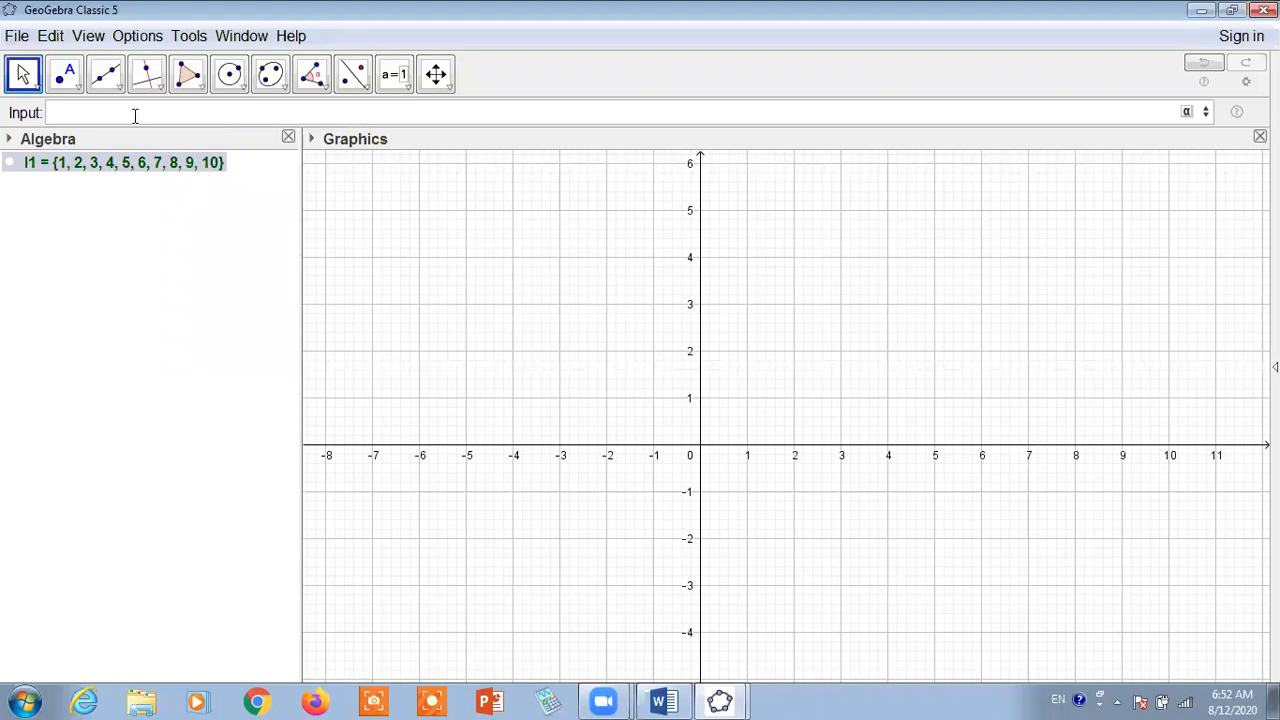
text(sort)
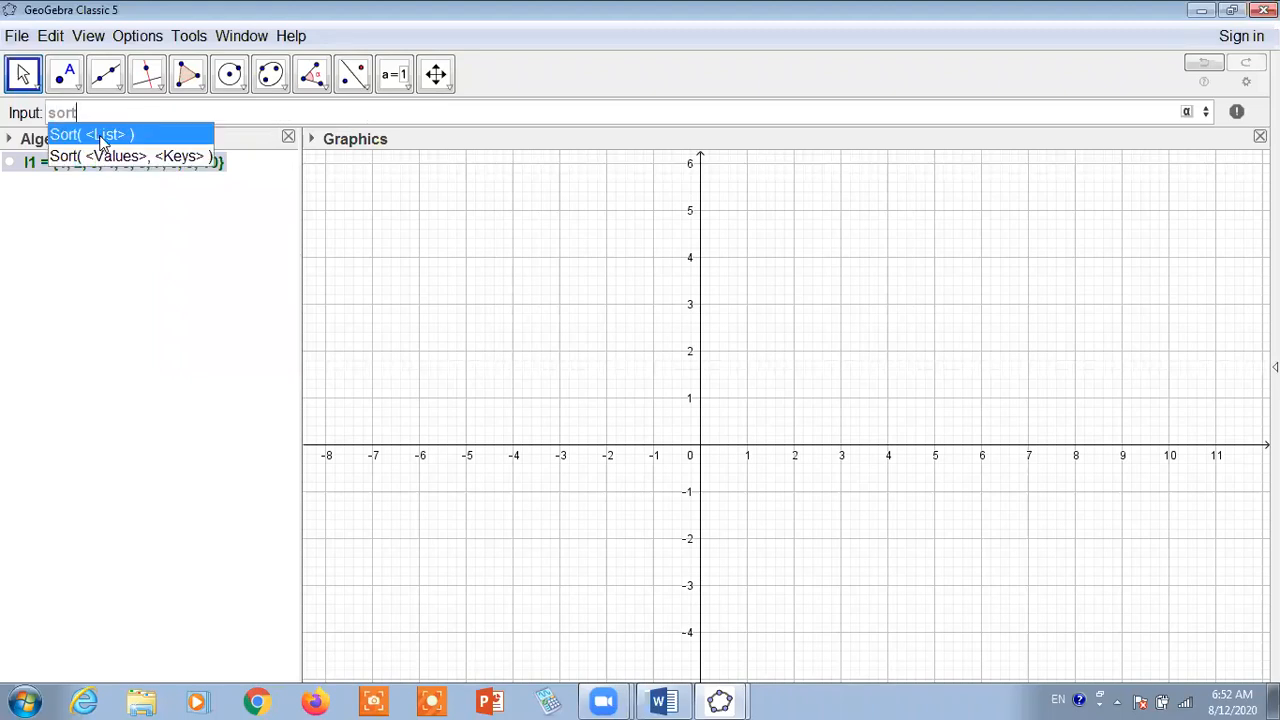
click(100, 138)
text(sample)
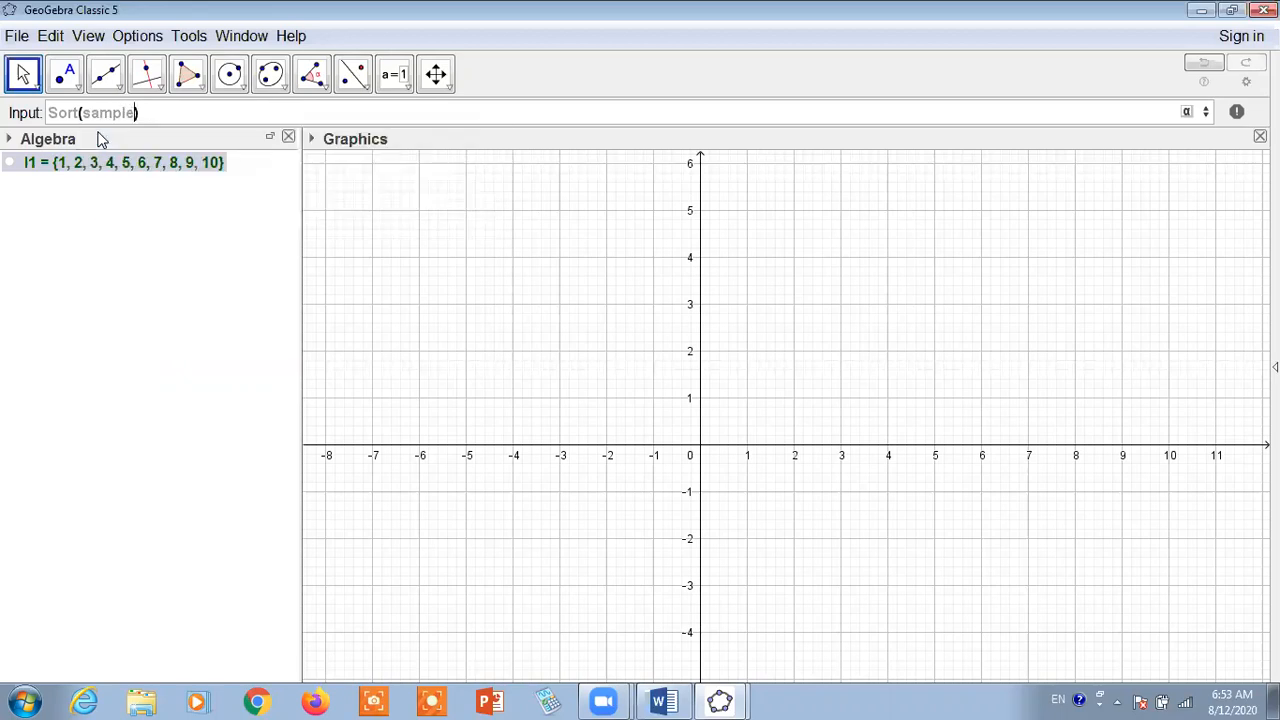
click(203, 163)
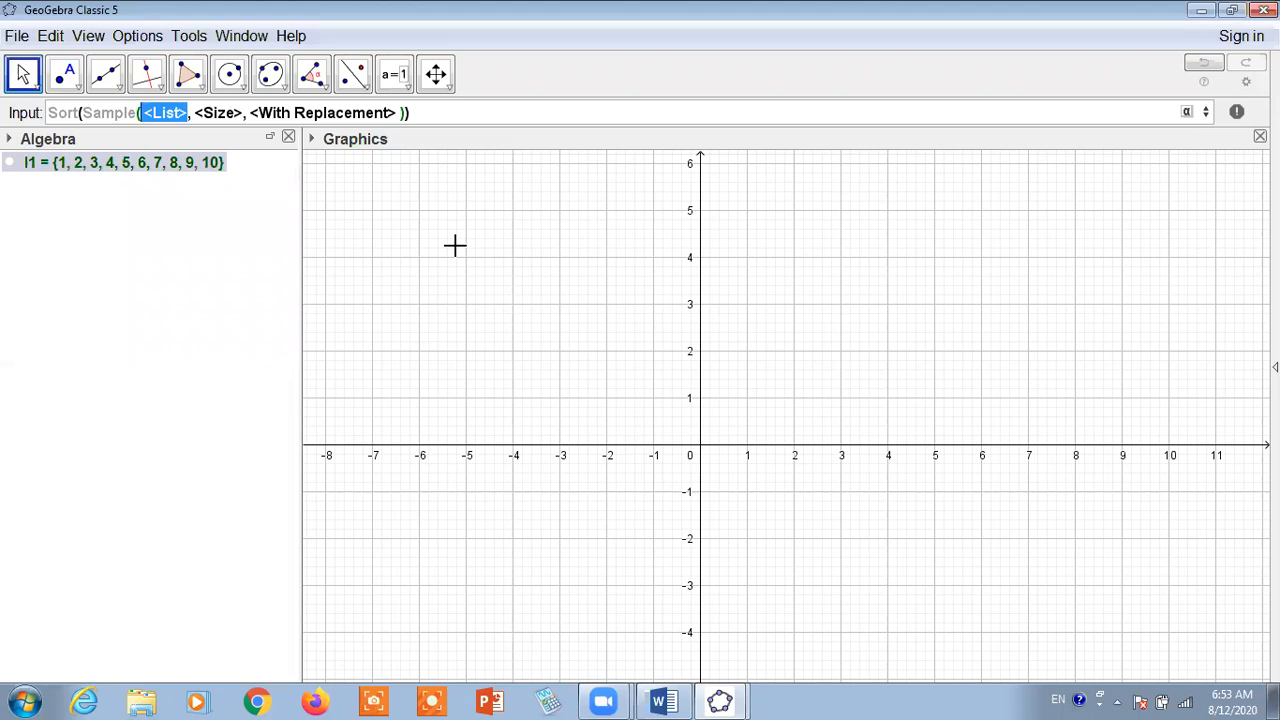
text(sequc)
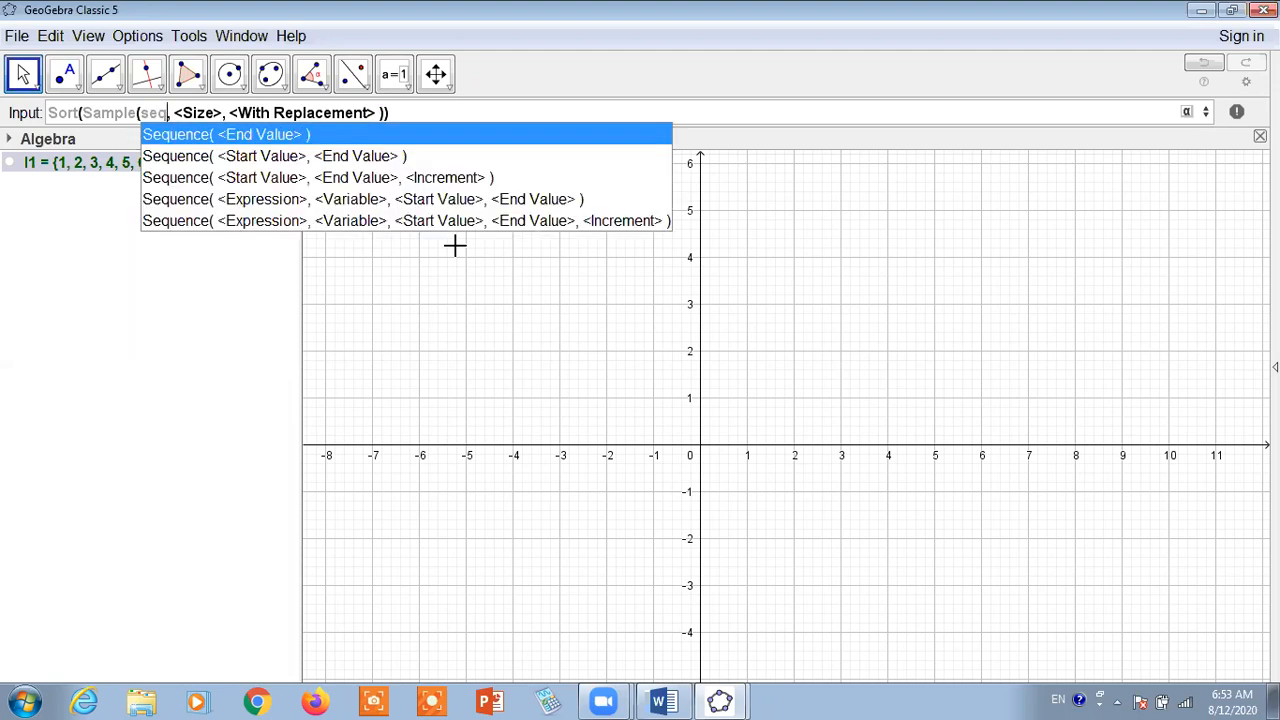
key(BackSpace)
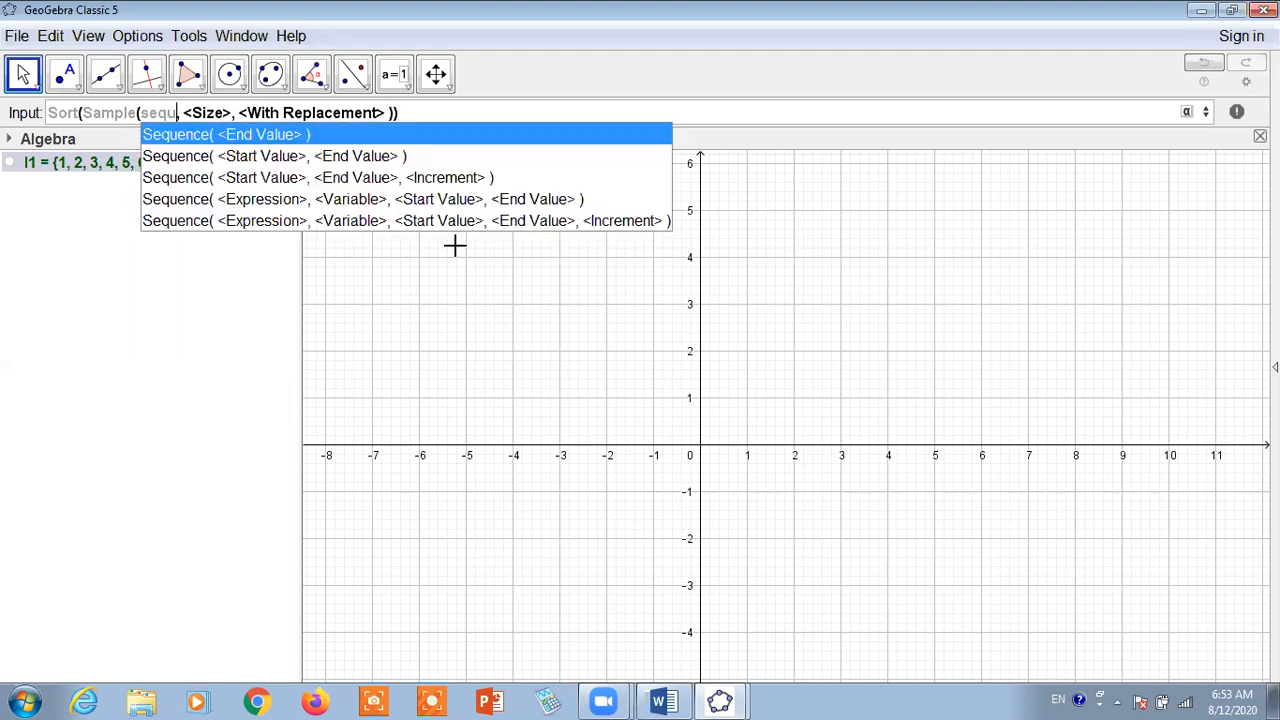
click(311, 158)
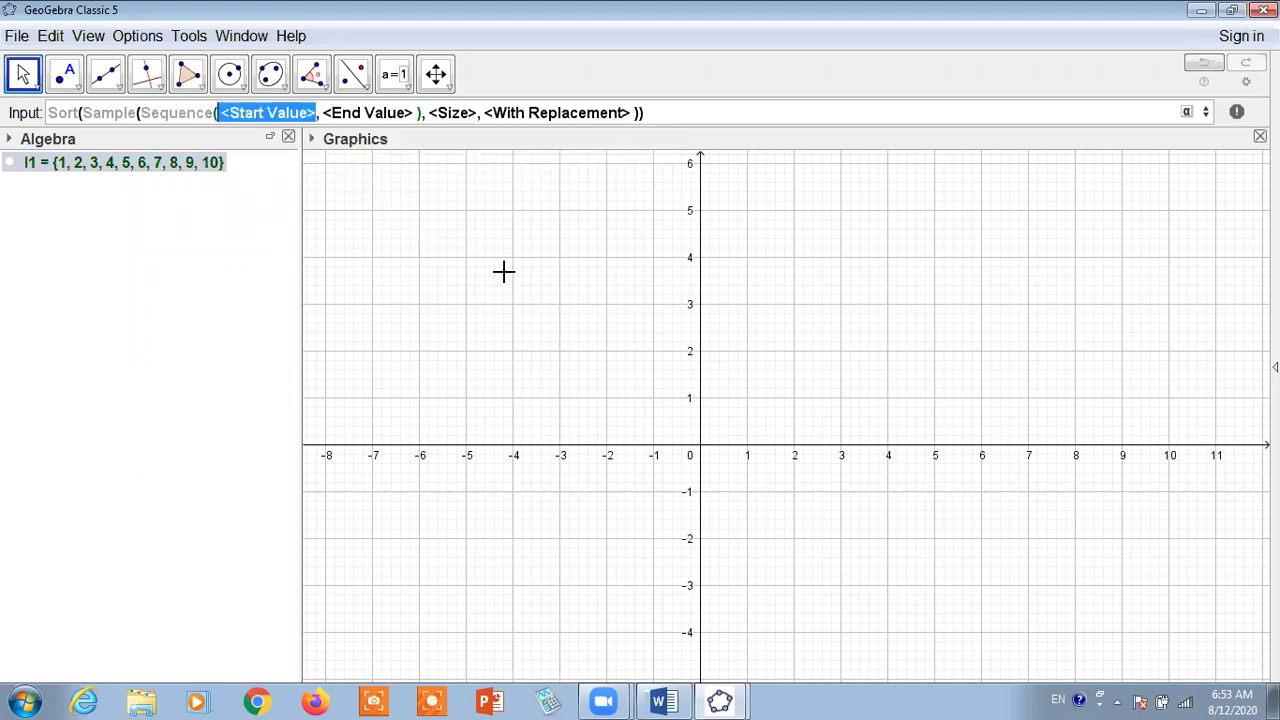
- Fill in the nested command as Sort(Sample(Sequence(1, 12), 12, false)) and create the second list
text(1)
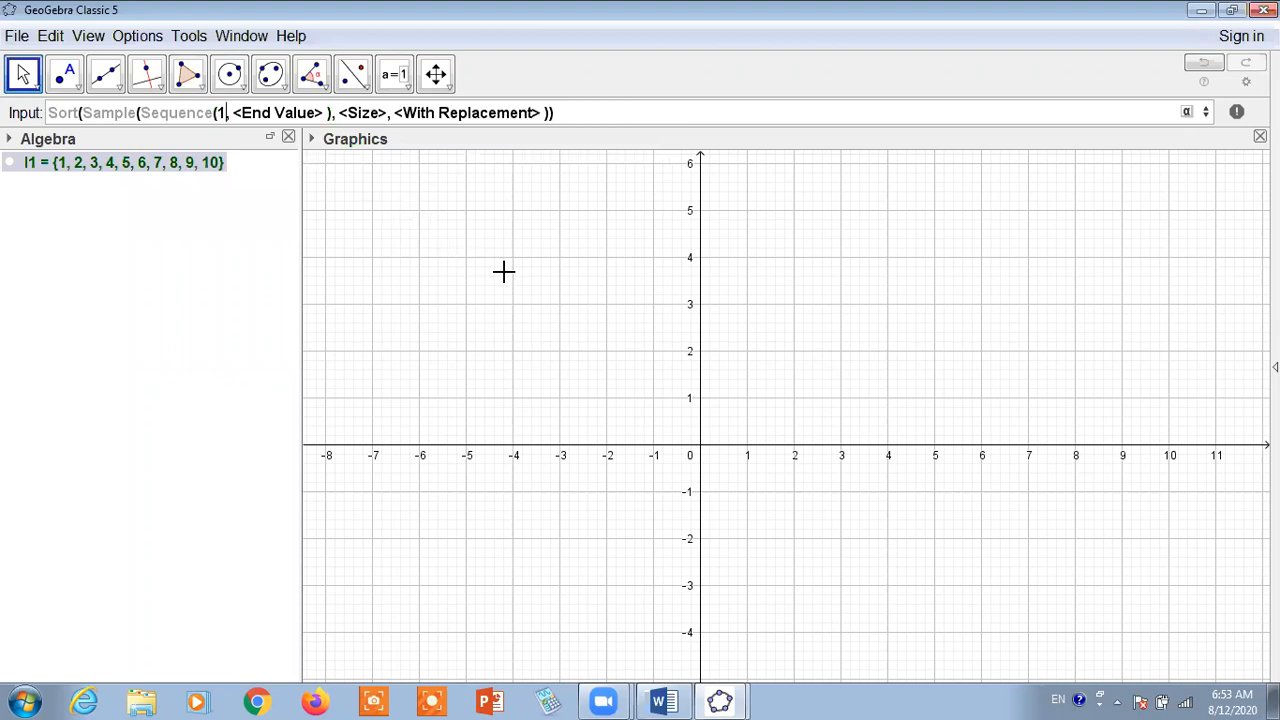
key(Tab)
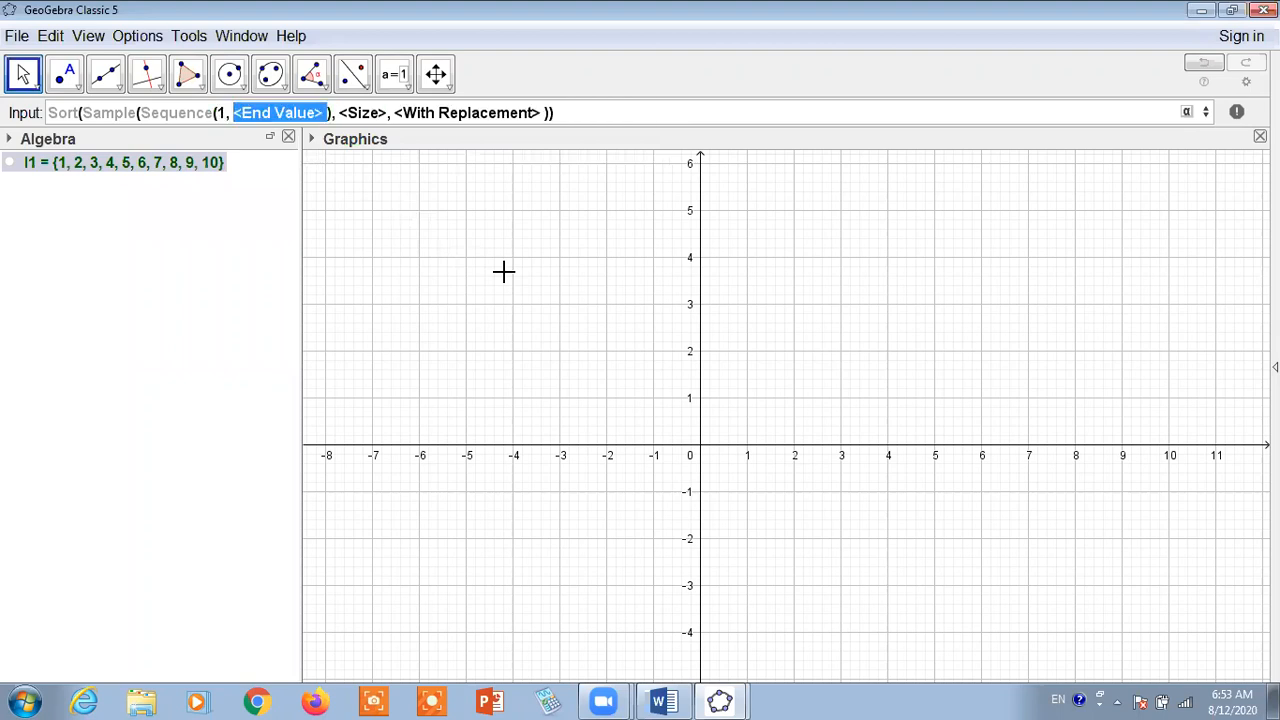
text(1)
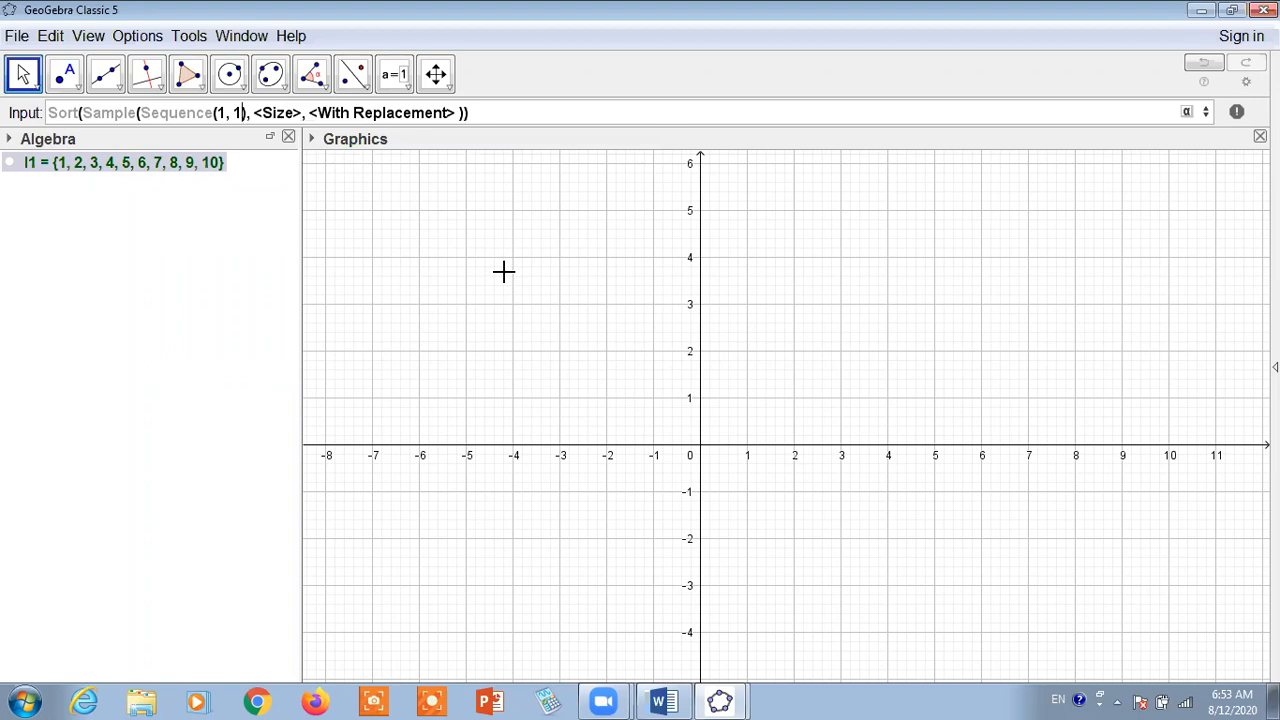
text(2)
key(Tab)
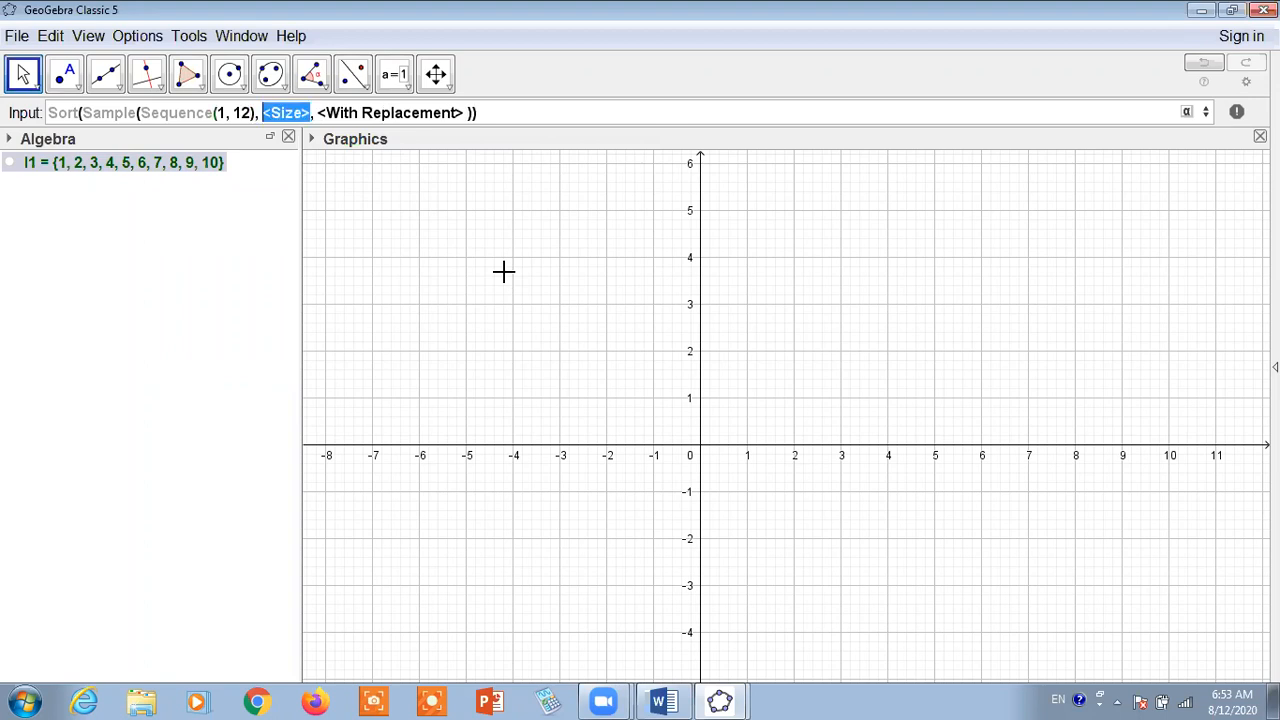
text(12)
key(Tab)
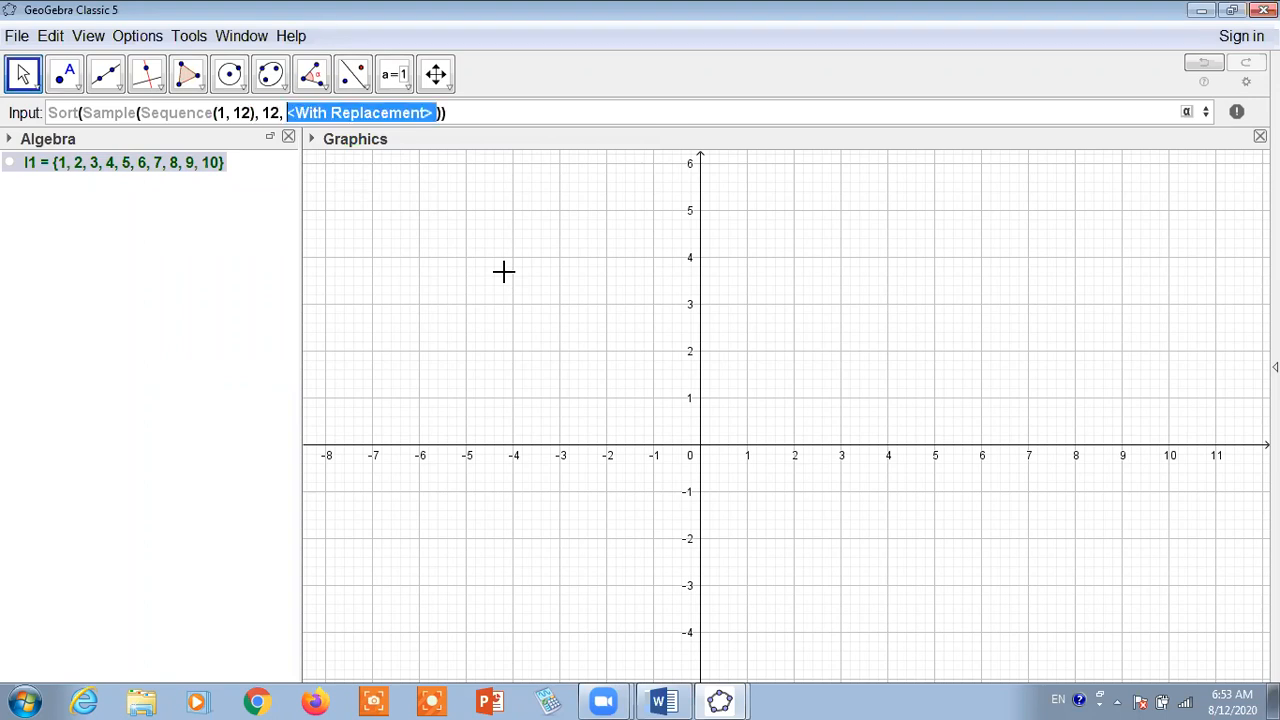
text(fals)
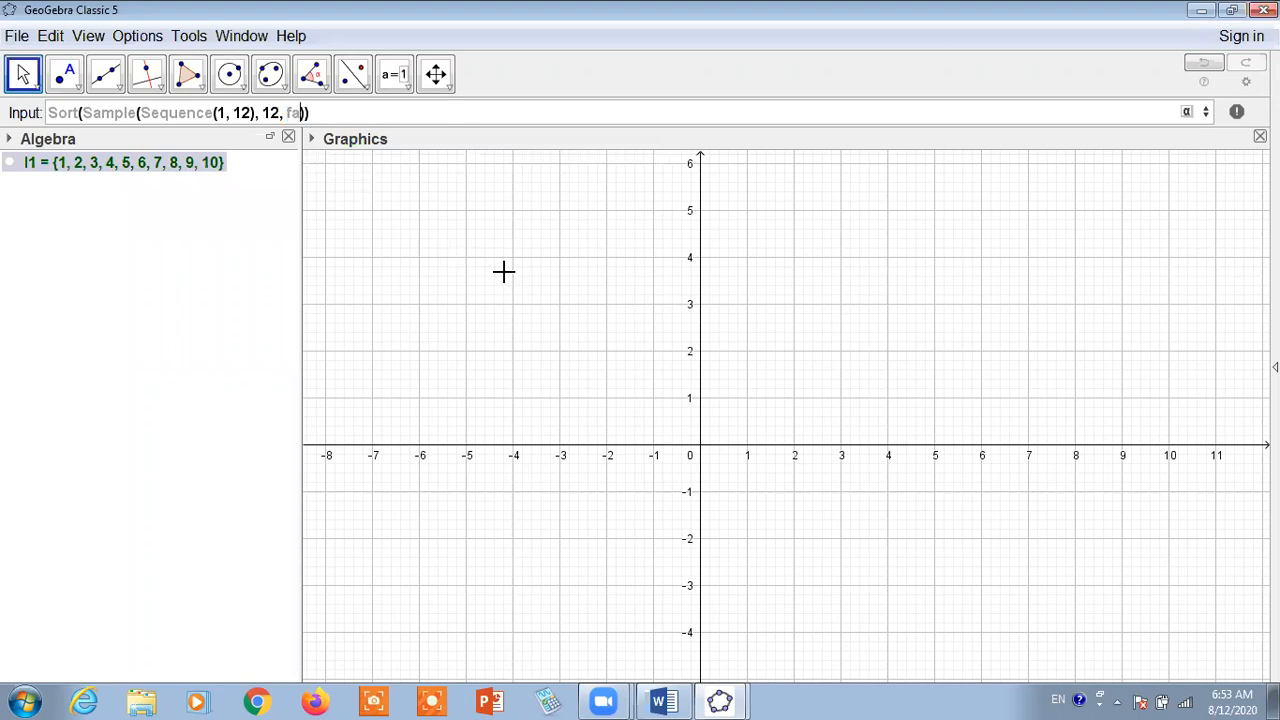
text(e)
key(Return)
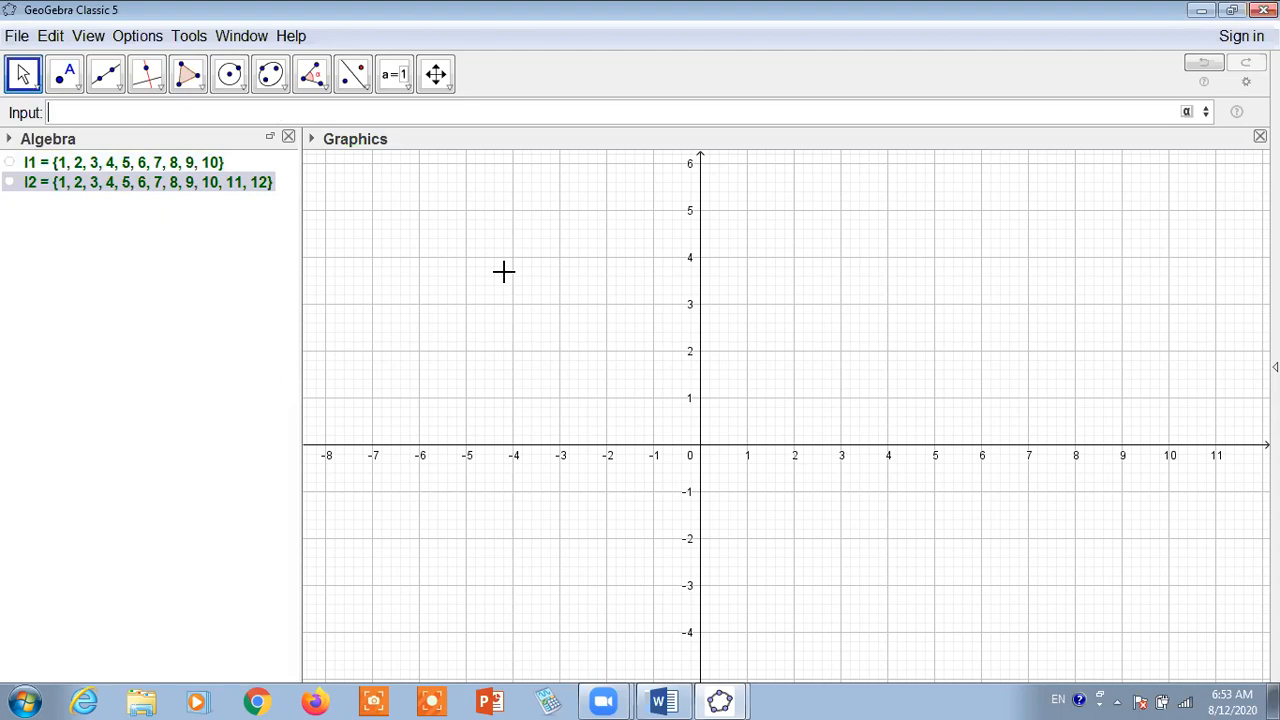
- Set up the third list's Sort command, nesting Sample with replacement option and Sequence with start and end values
text(sor)
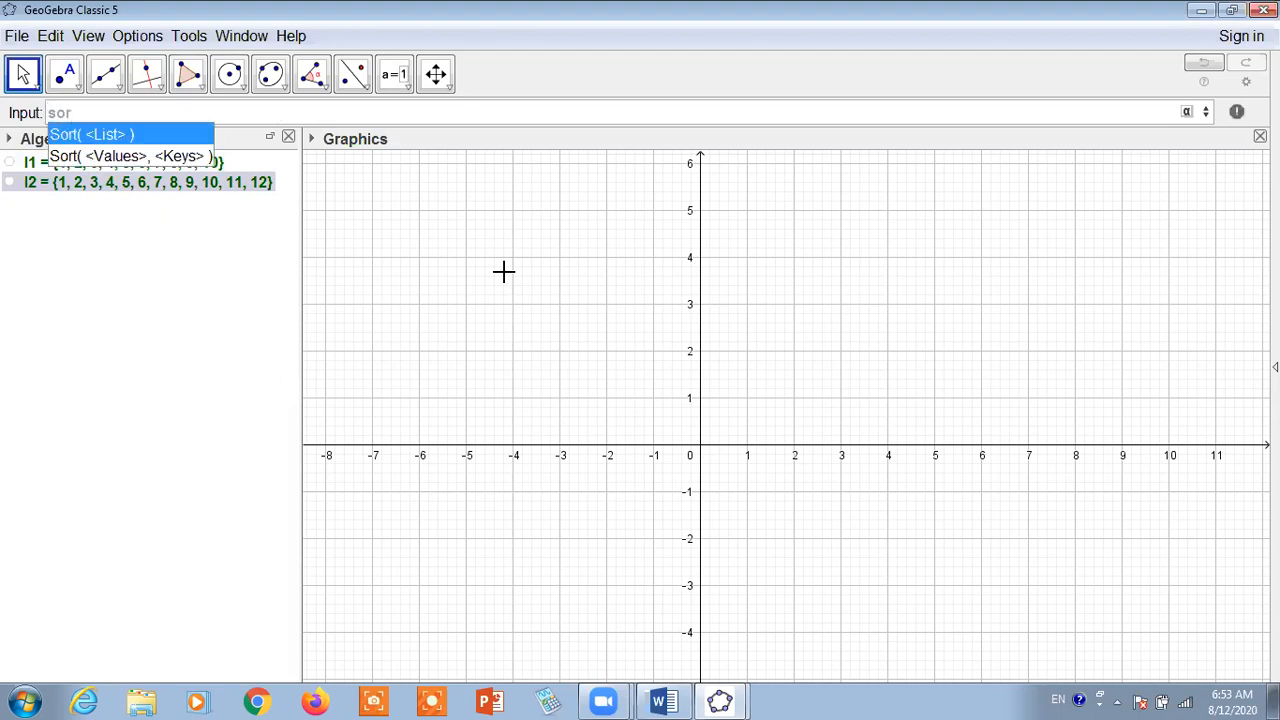
click(126, 133)
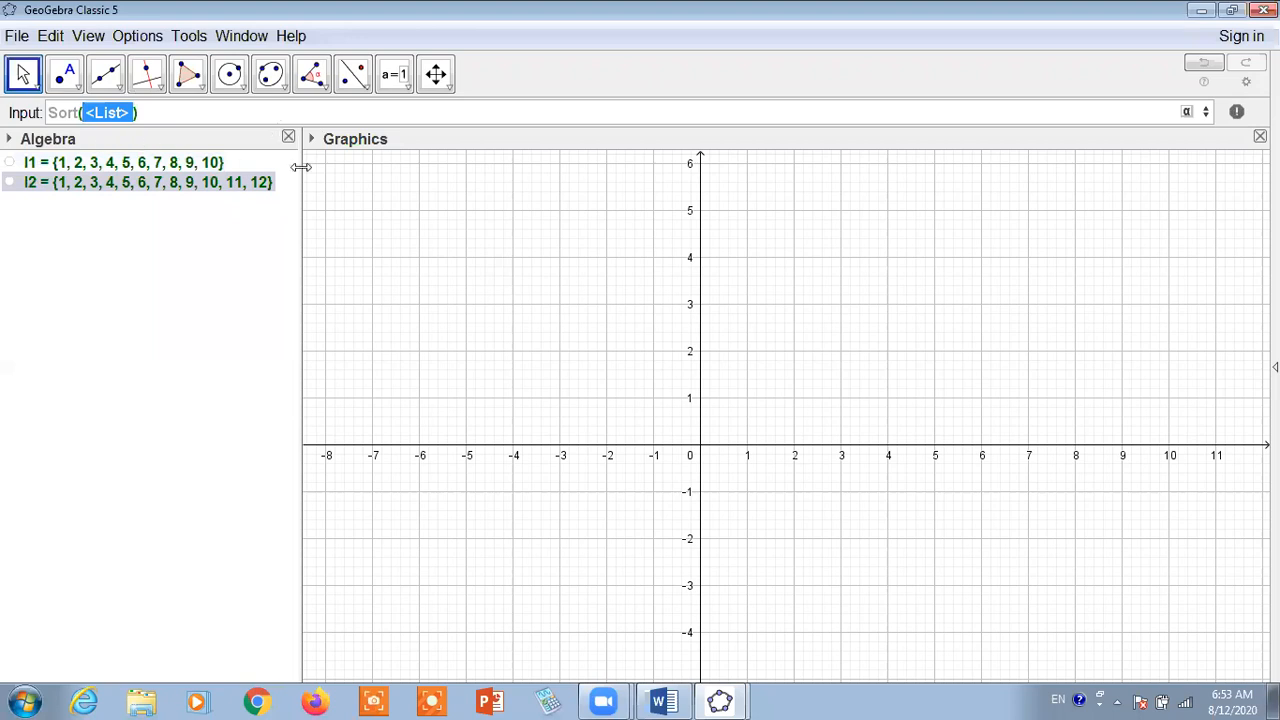
text(saml)
key(BackSpace)
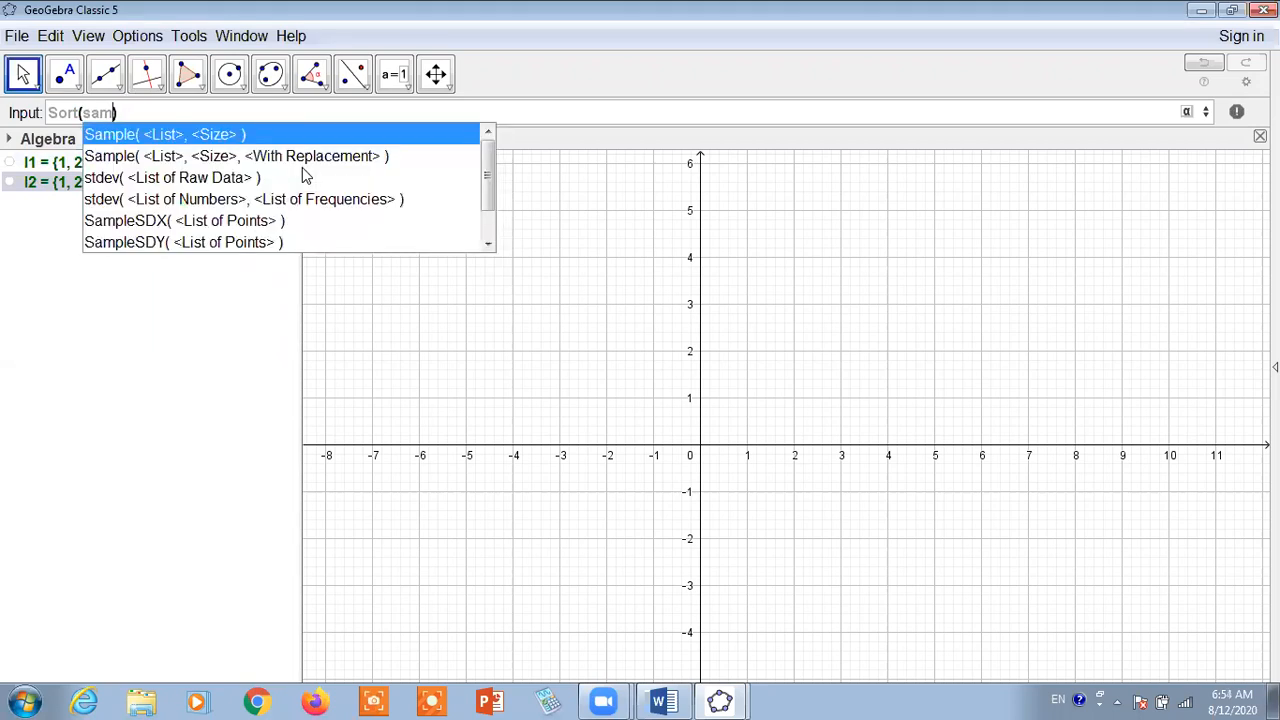
click(214, 157)
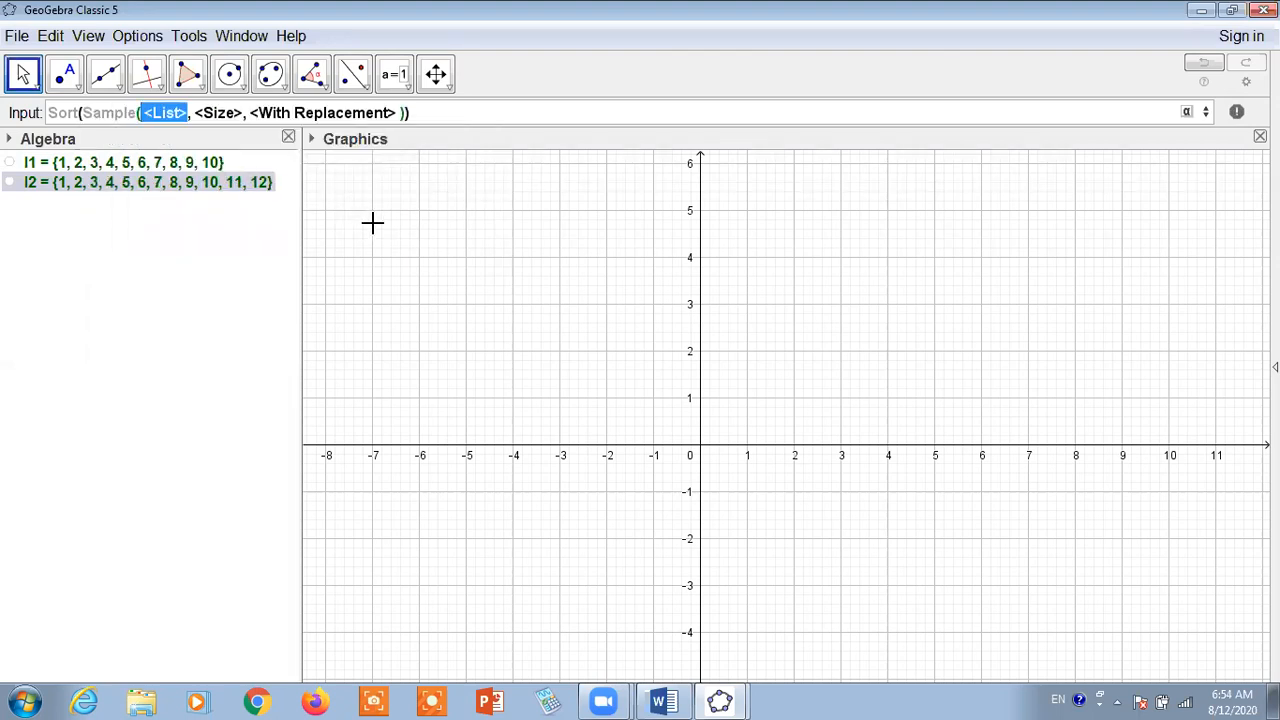
text(seq)
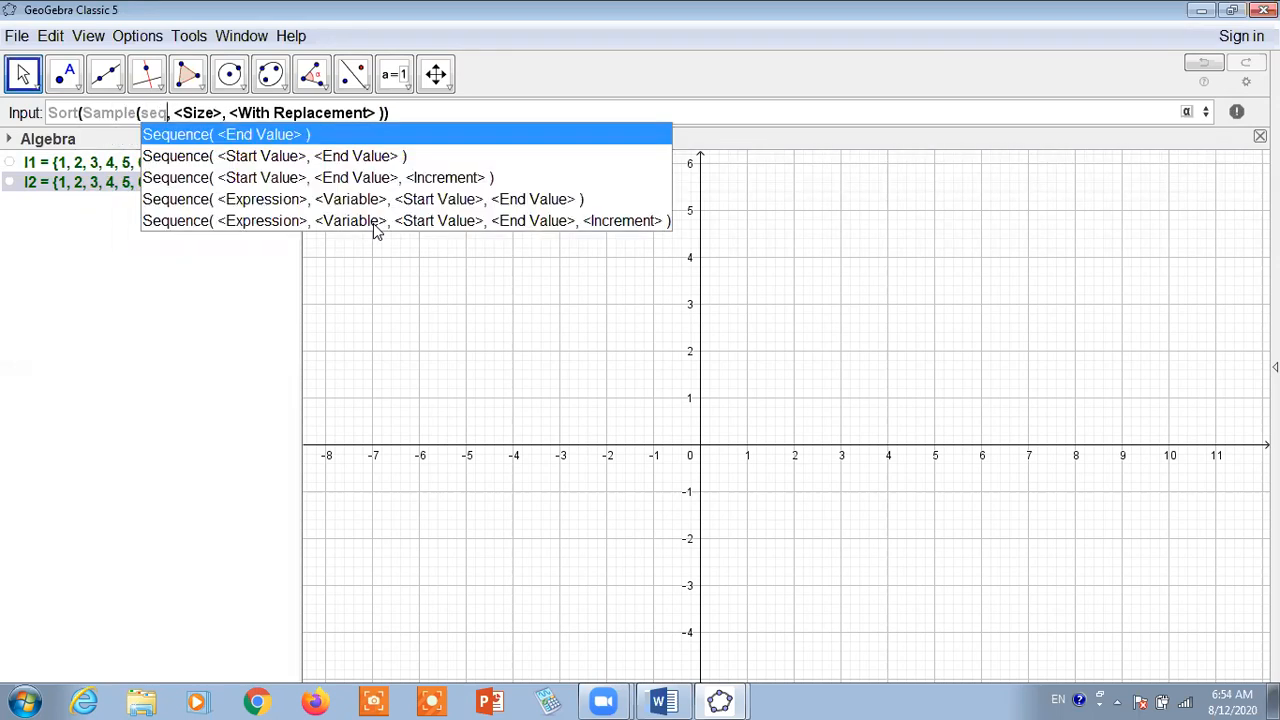
click(321, 156)
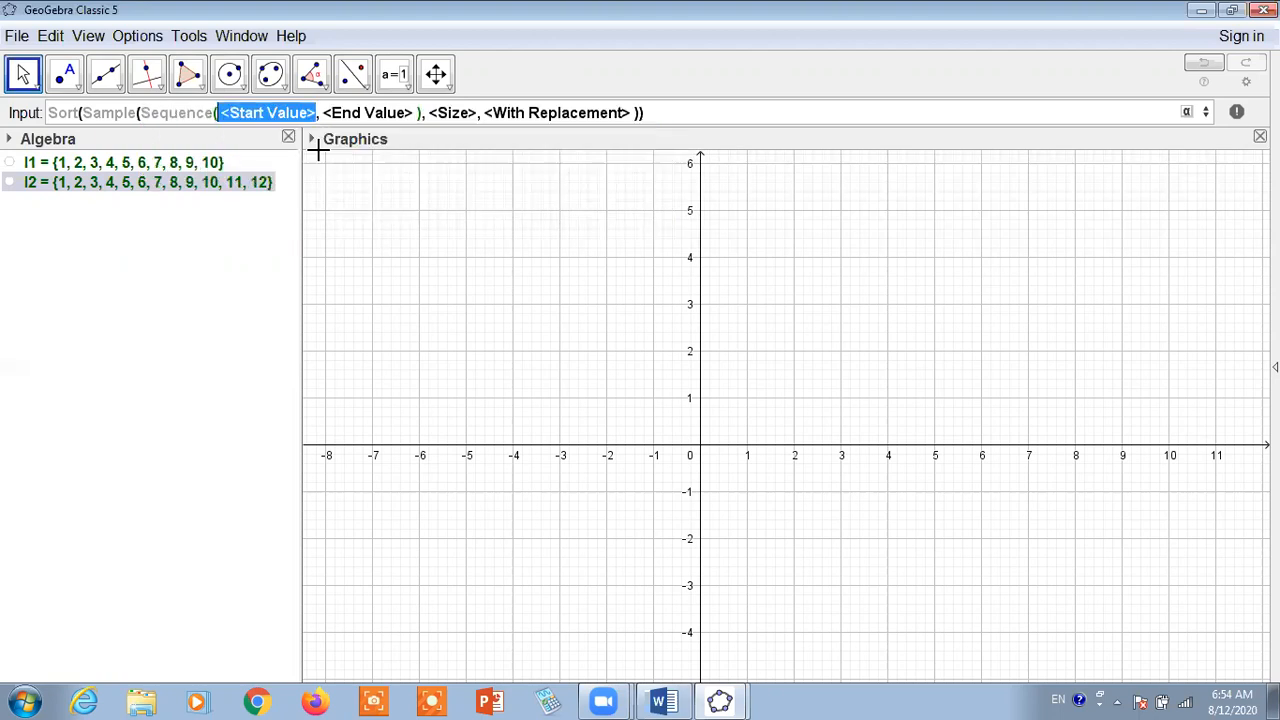
- Fill in the nested command as Sort(Sample(Sequence(1, 15), 15, false)) and create the third list
text(1)
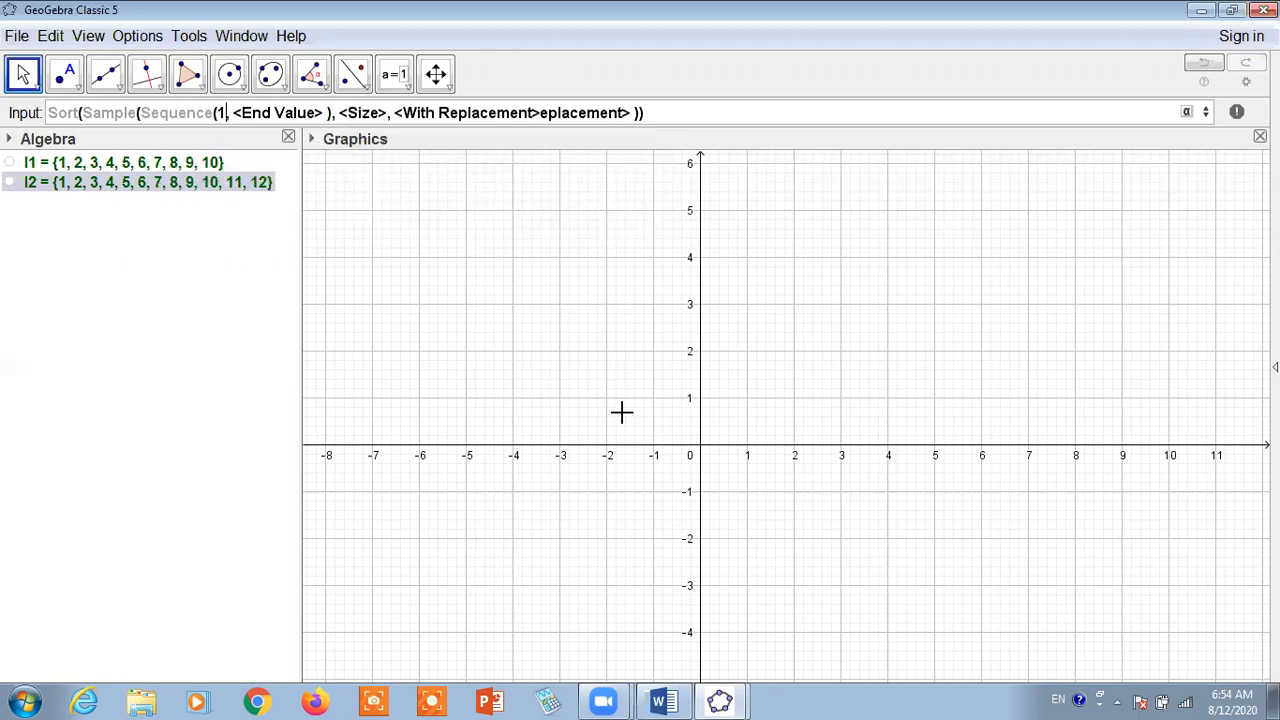
key(Tab)
text(15)
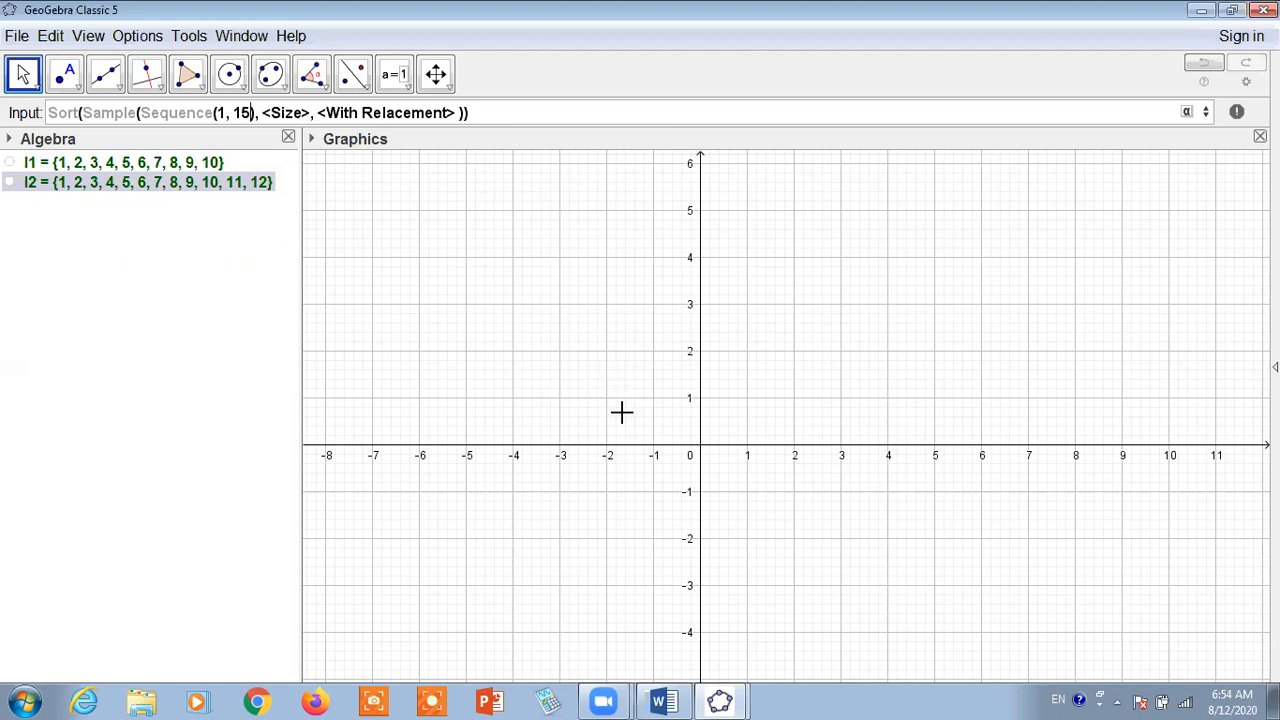
key(Tab)
text(15)
key(Tab)
text(false)
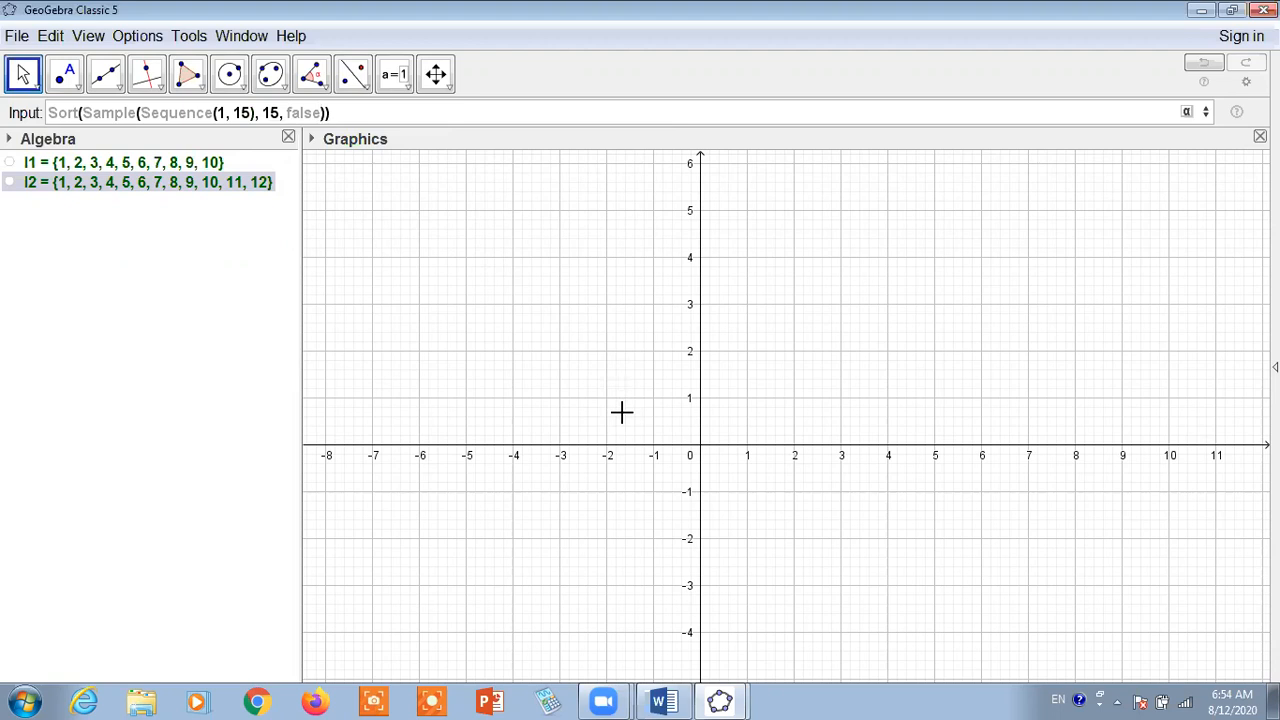
key(ctrl+a)
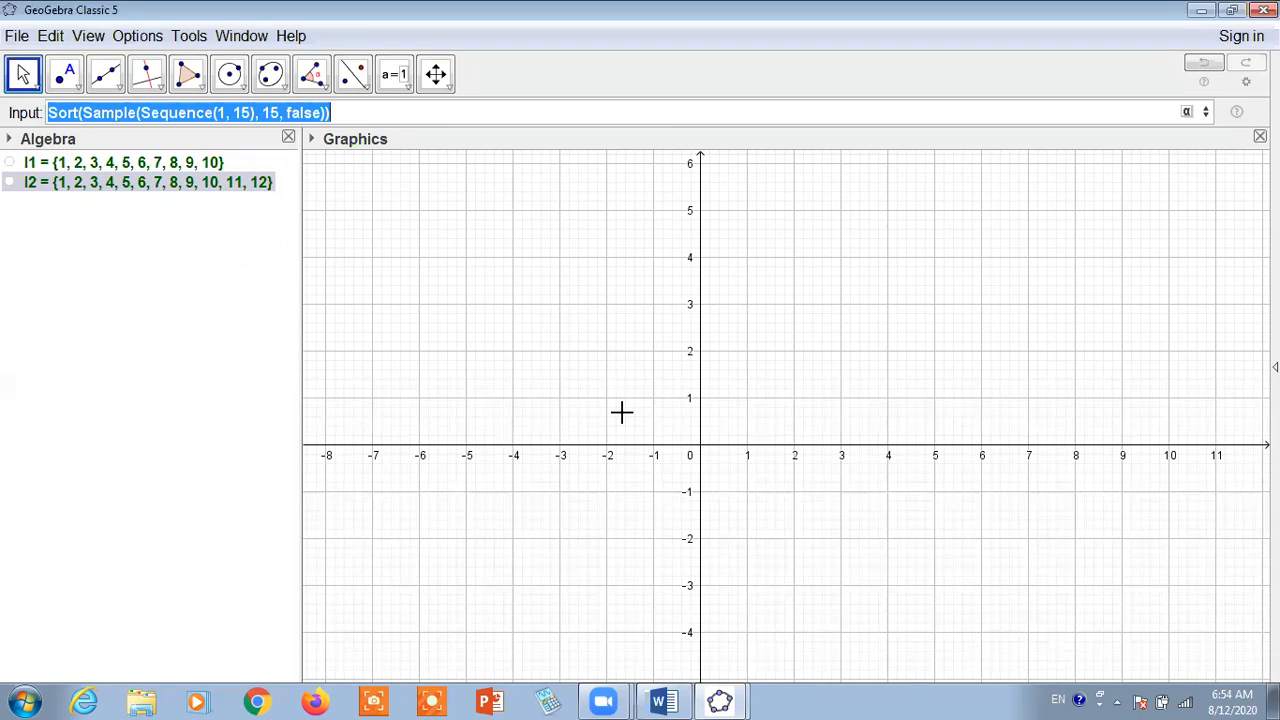
key(Return)
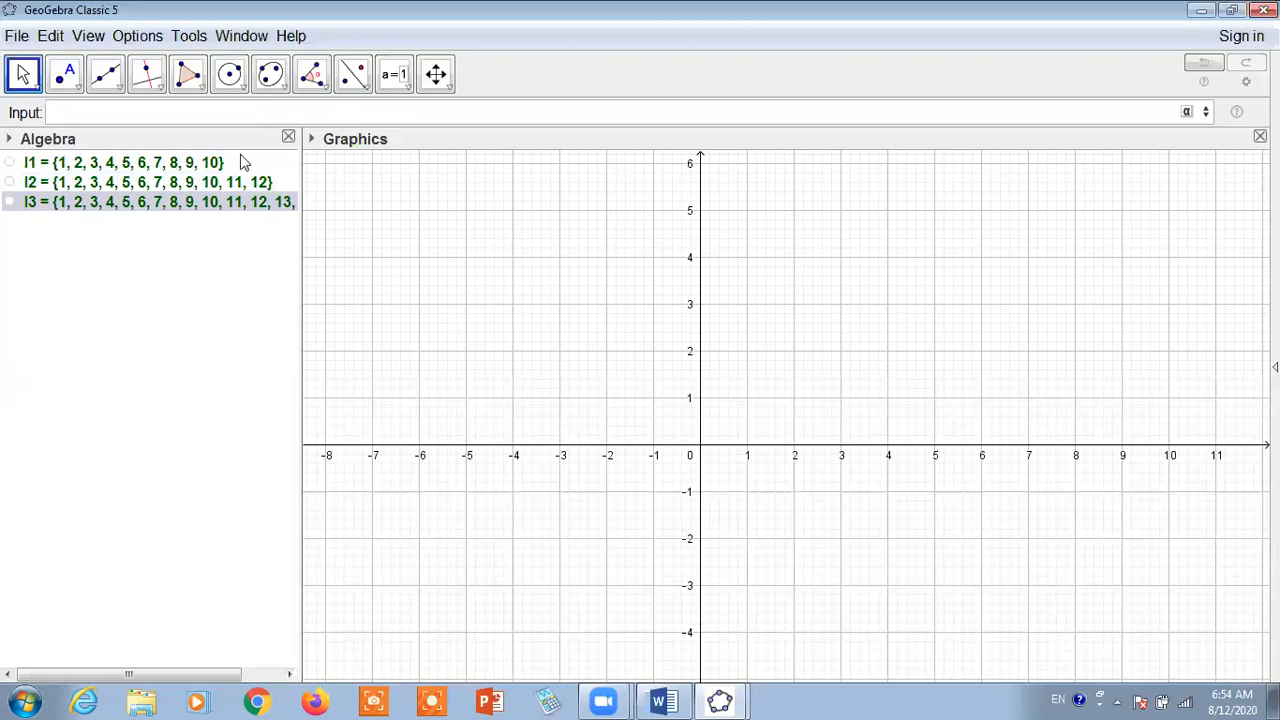
- Create the fourth list by reusing the previous Sort command as Sort(Sample(Sequence(1, 20), 20, false))
key(Up)
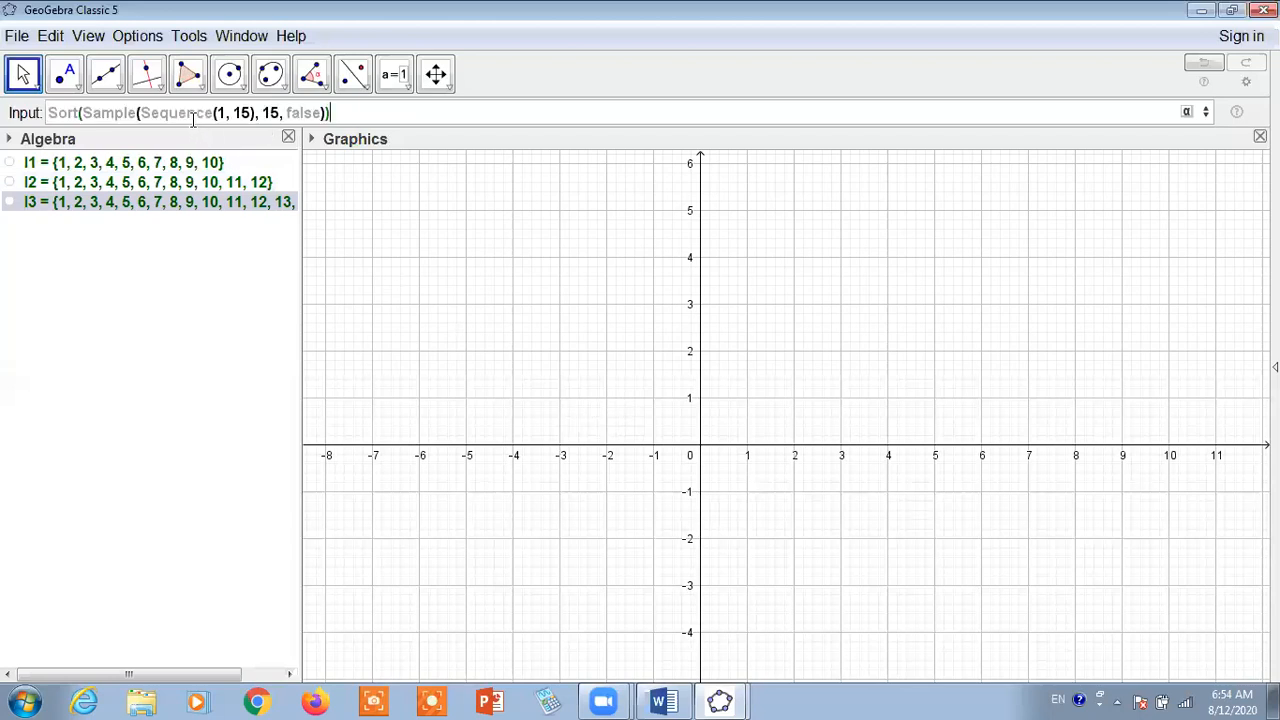
click(253, 116)
key(BackSpace)
key(BackSpace)
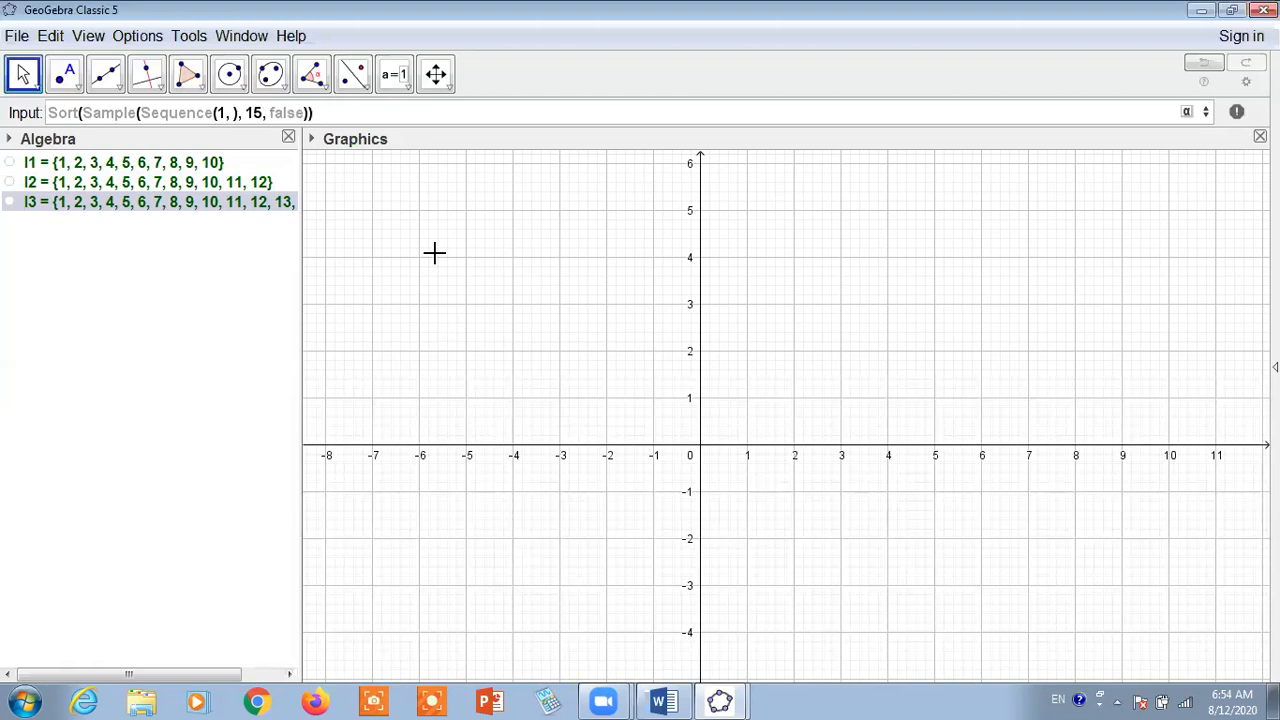
text(2)
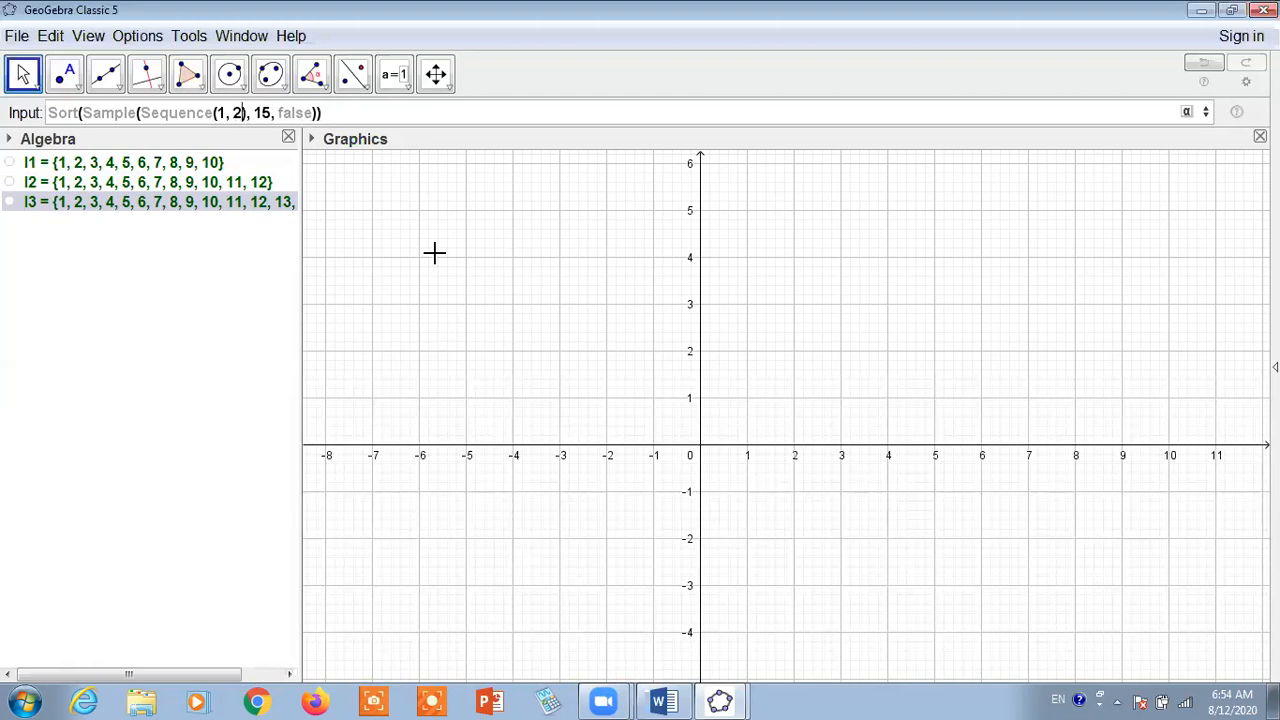
text(0)
key(Right)
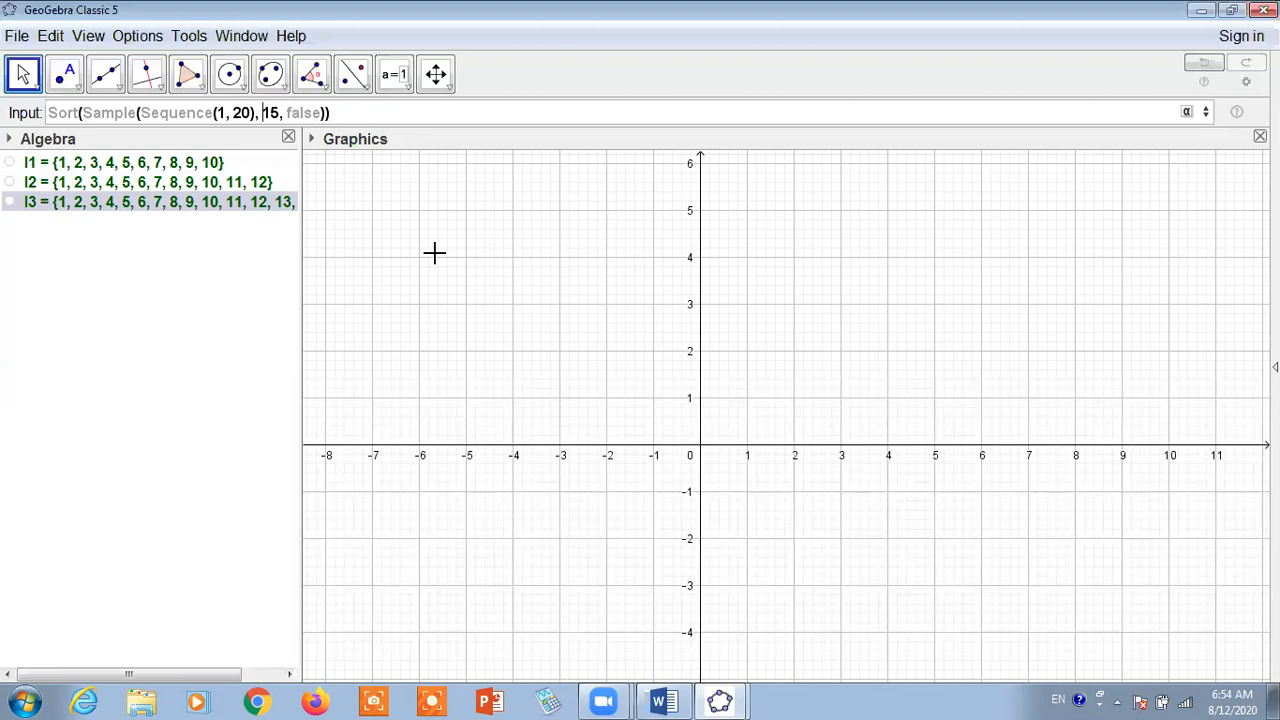
key(Delete)
key(Delete)
text(20)
key(Return)
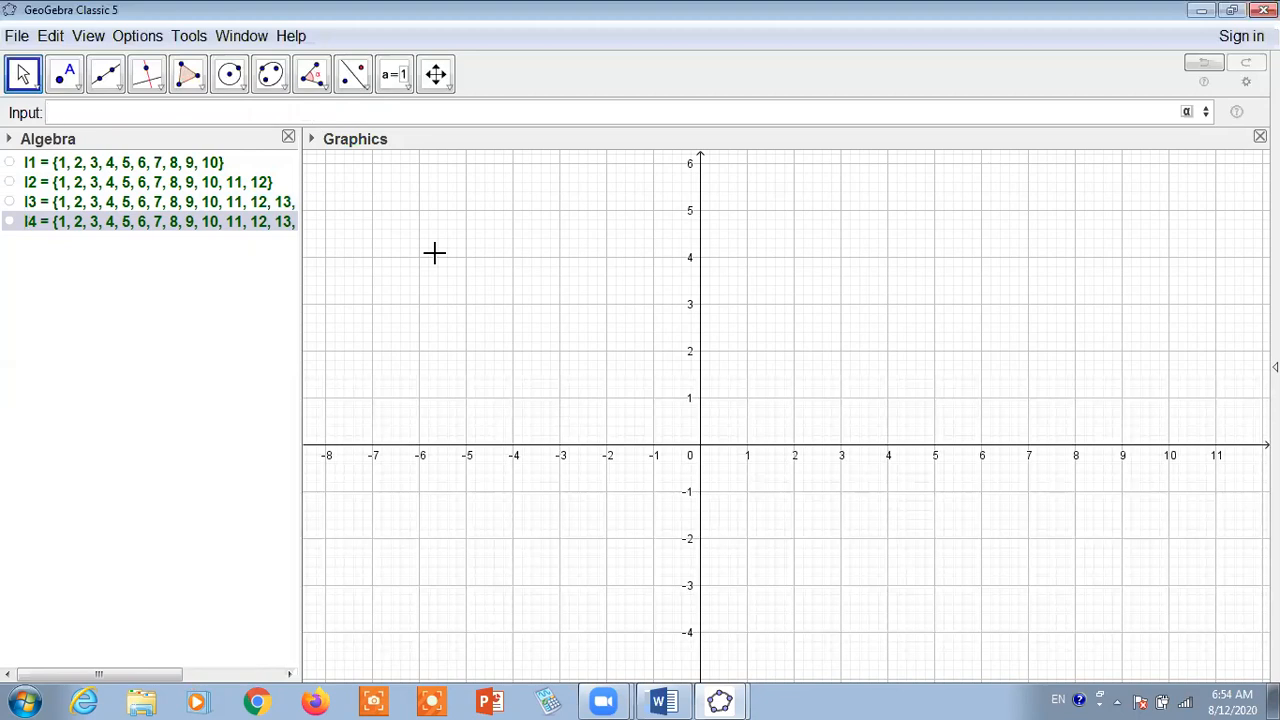
- Create the fifth list from the recalled Sort command edited to Sort(Sample(Sequence(1, 22), 22, false))
key(Up)
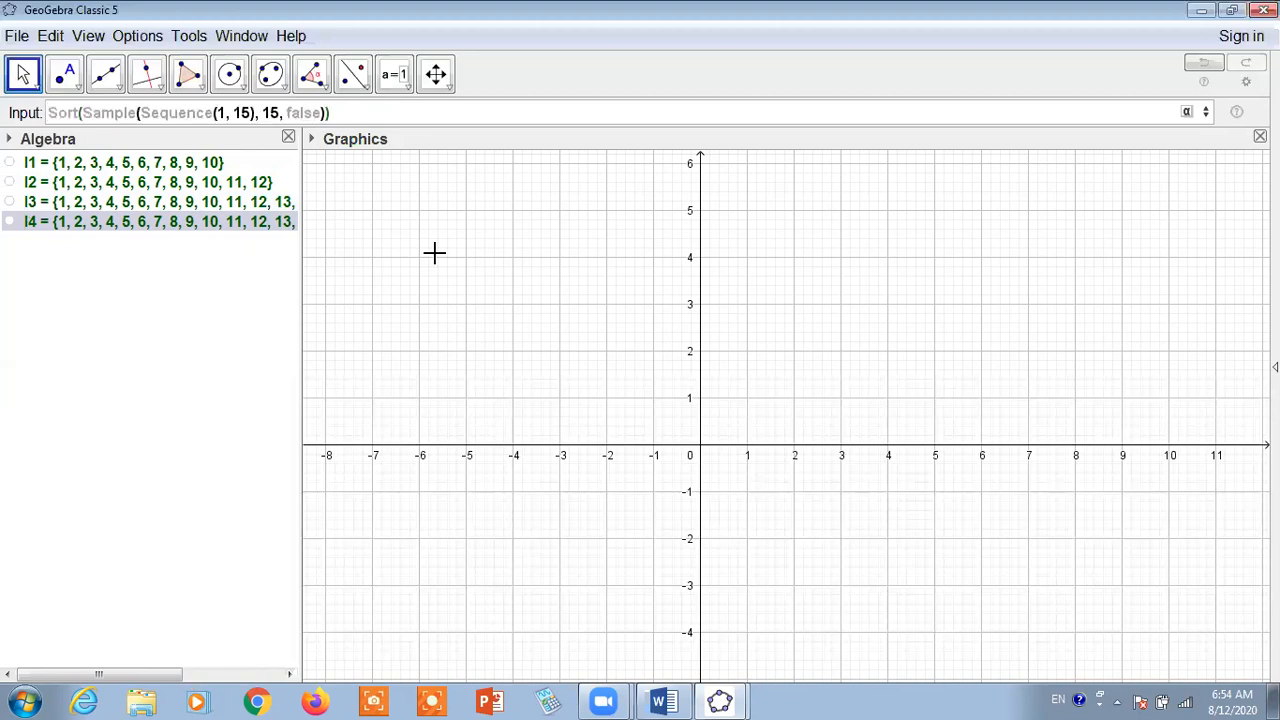
click(246, 114)
key(BackSpace)
key(BackSpace)
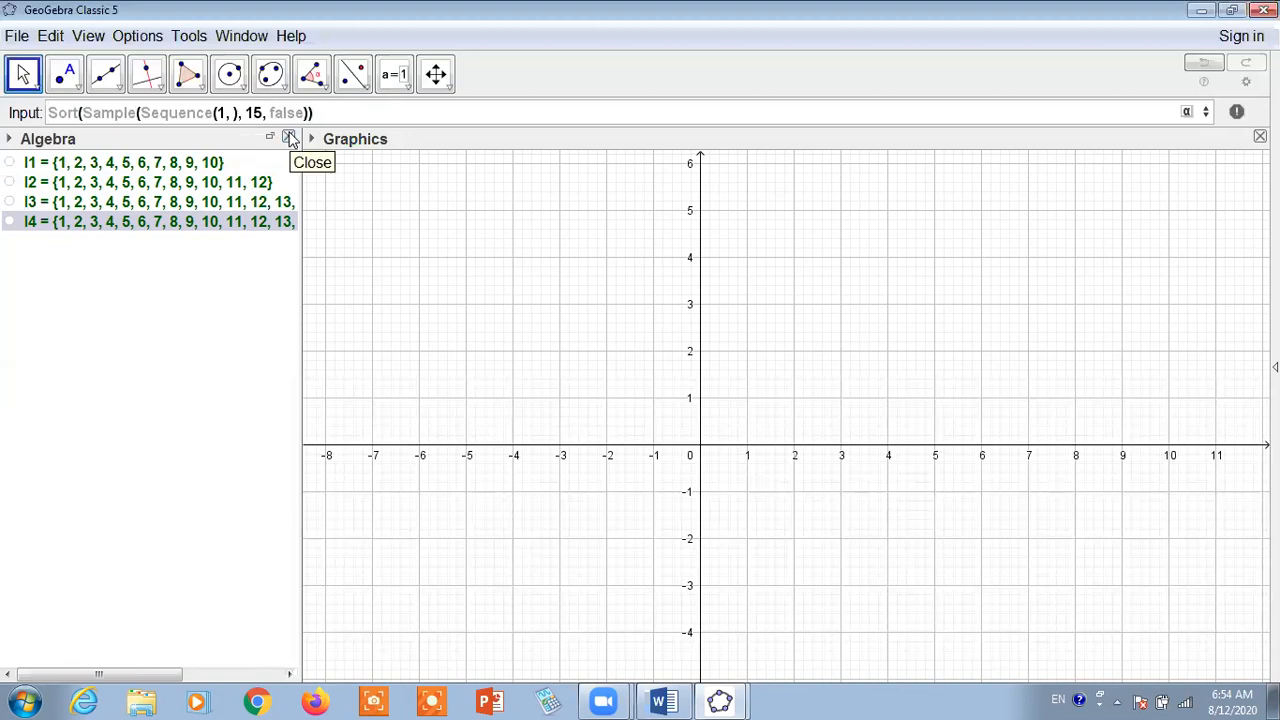
text(22)
key(Right)
key(Right)
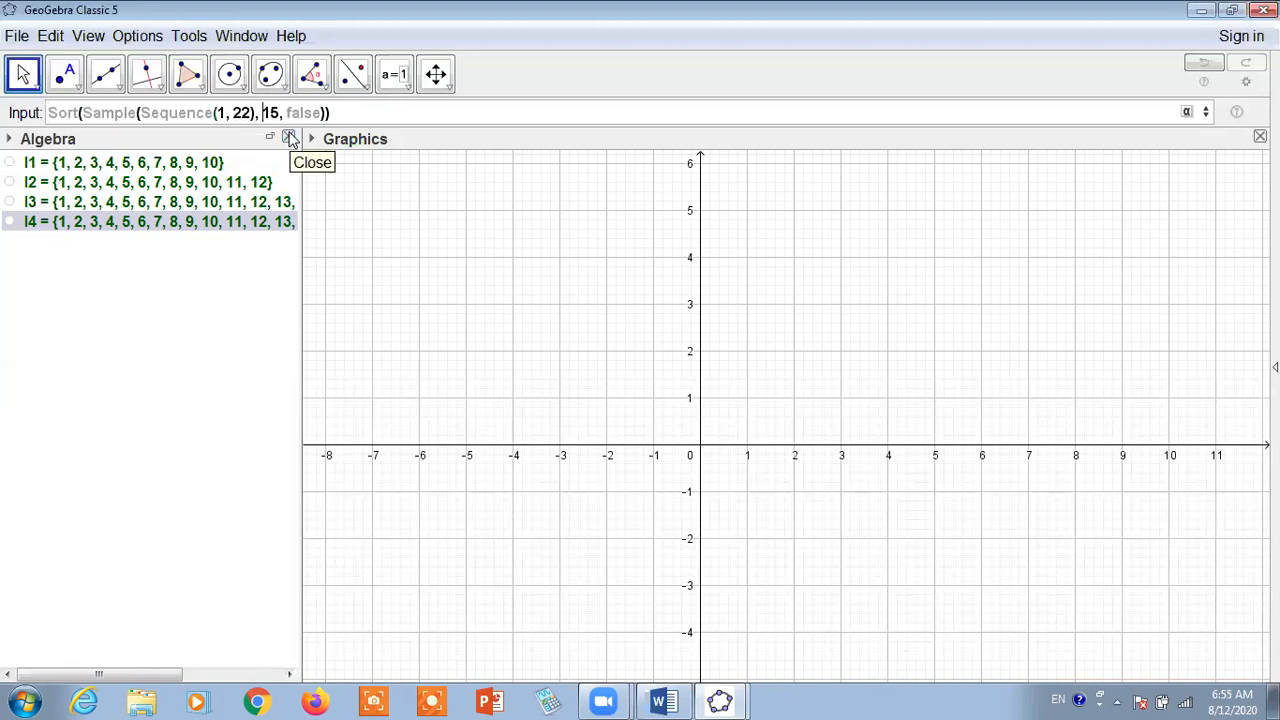
text(22)
key(Delete)
key(Delete)
key(Return)
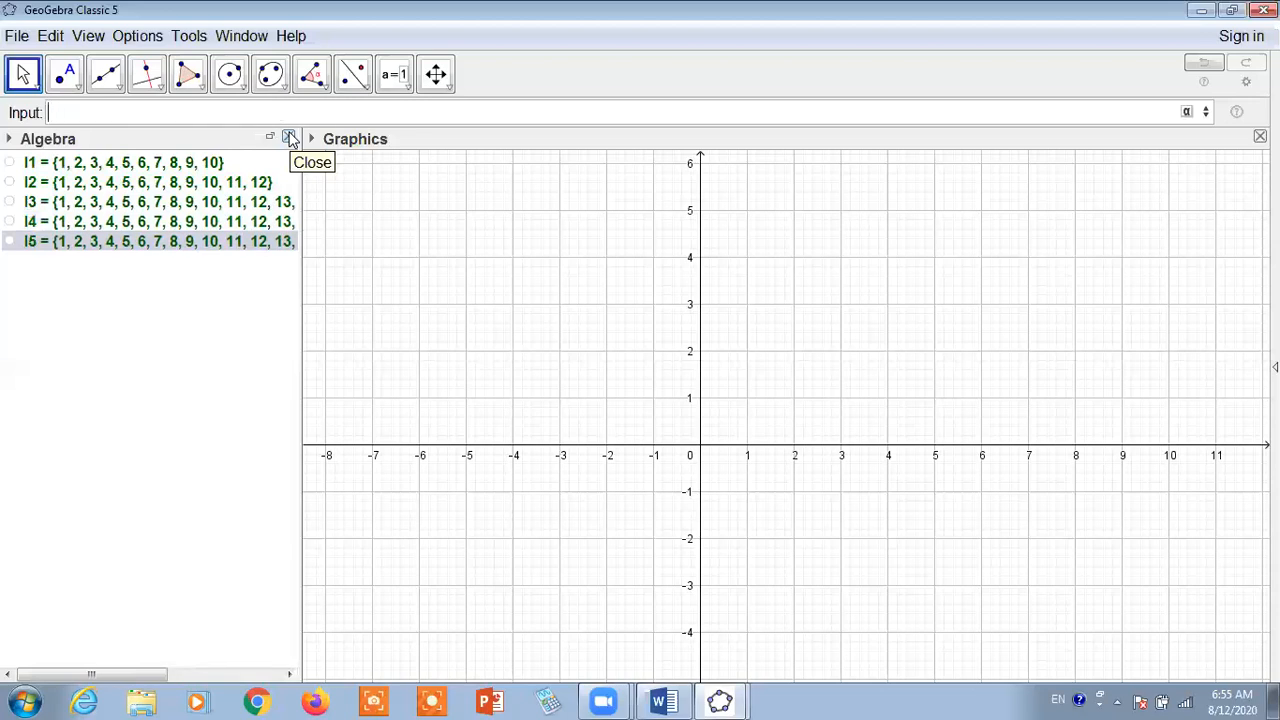
- Create the sixth list from the recalled Sort command edited to Sort(Sample(Sequence(1, 25), 25, false))
key(Up)
key(Up)
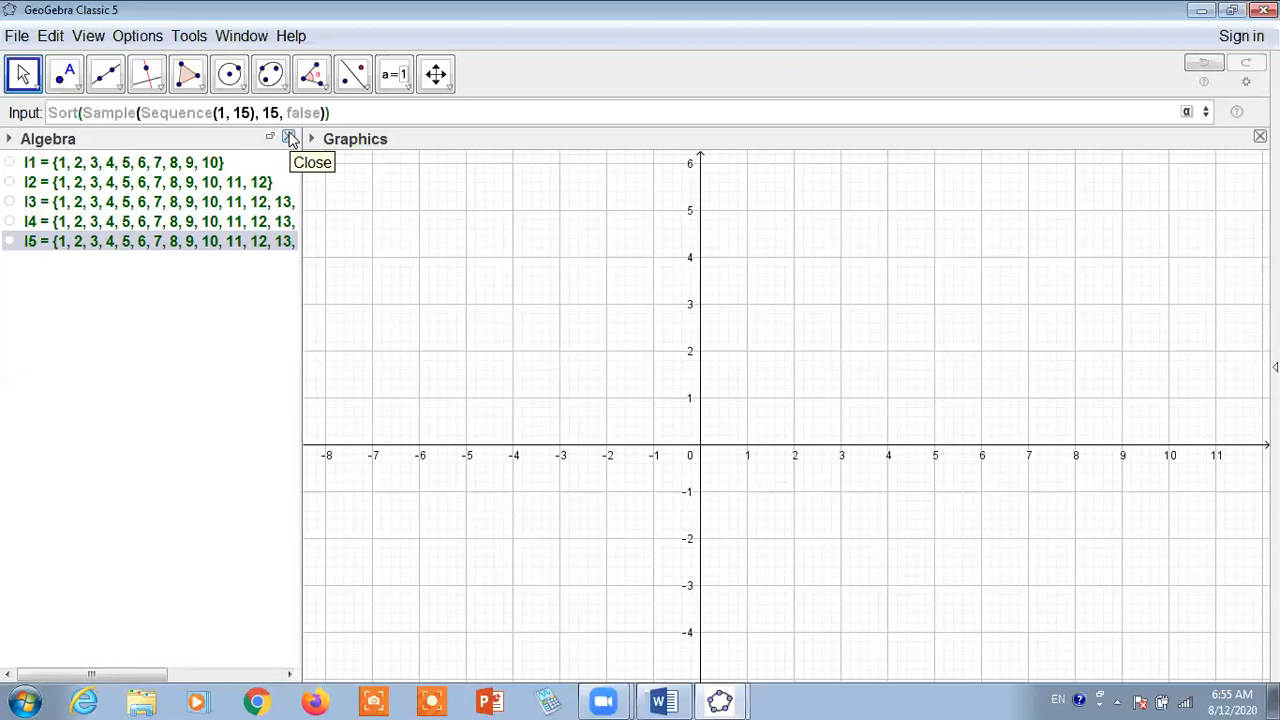
key(Left)
key(Left)
key(Left)
key(Left)
key(Left)
key(Left)
key(Left)
key(Left)
key(Left)
key(Left)
key(Left)
key(Left)
key(Left)
key(Left)
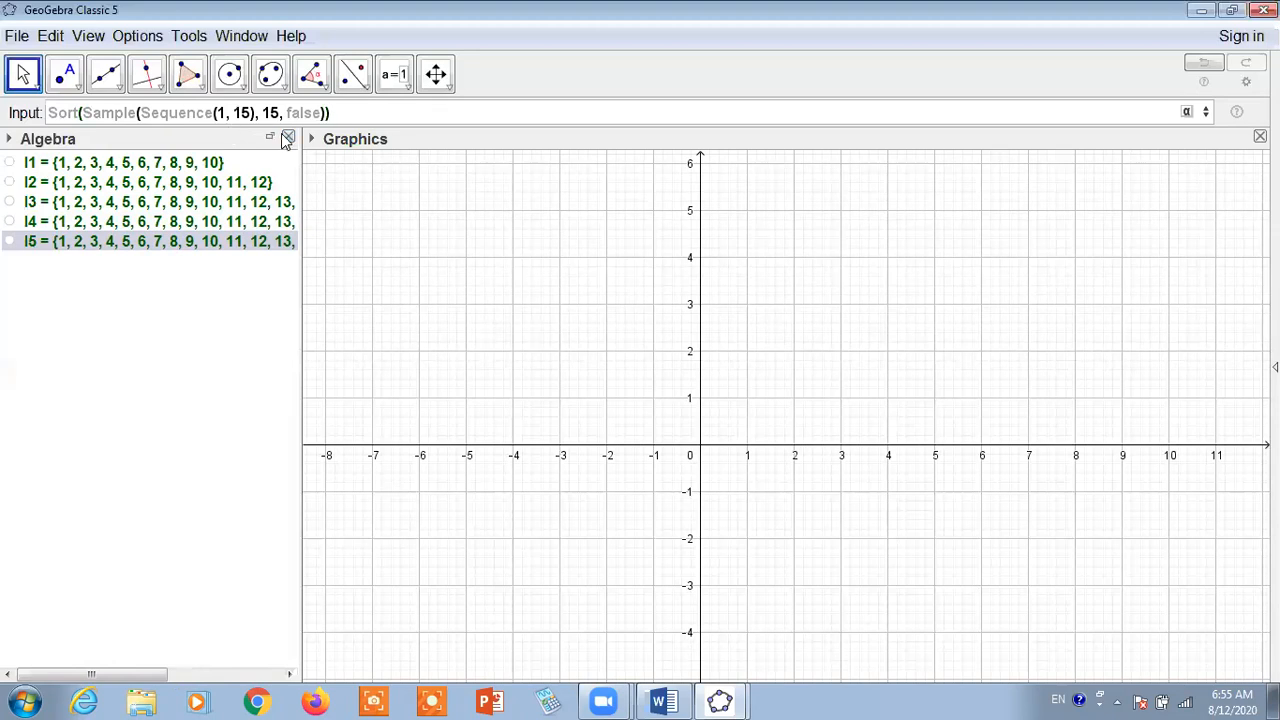
key(BackSpace)
text(2)
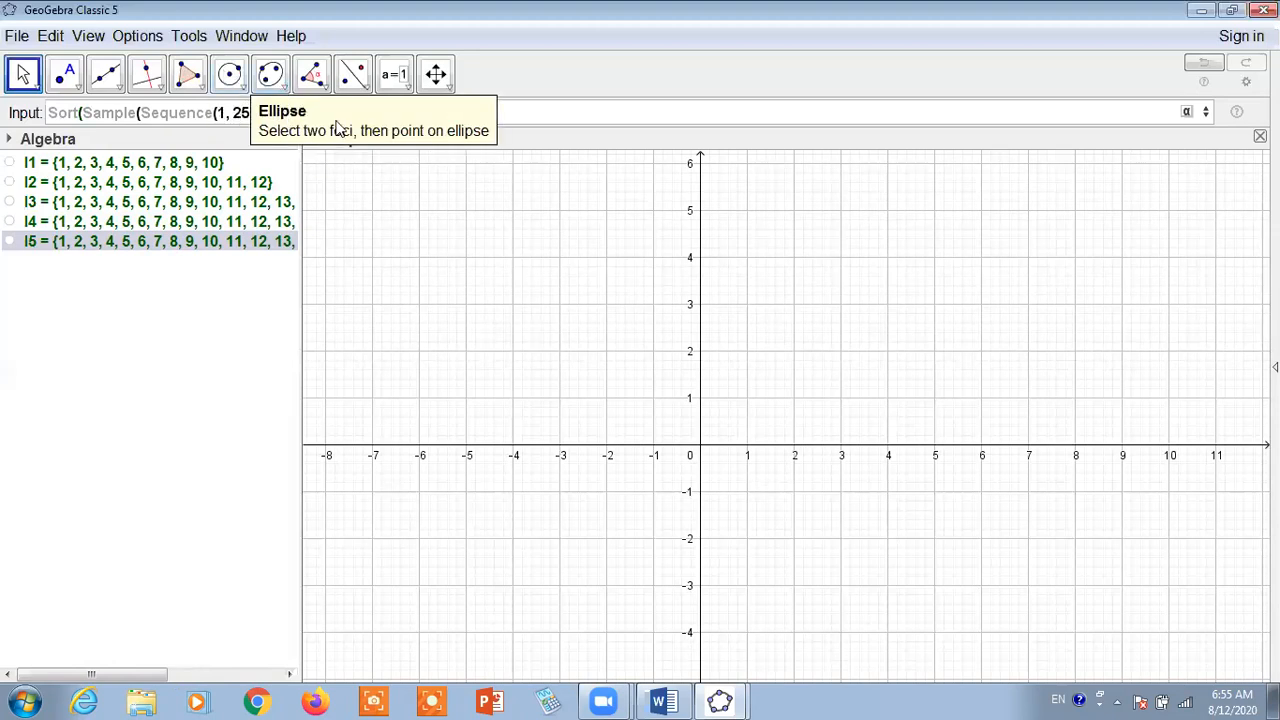
click(264, 112)
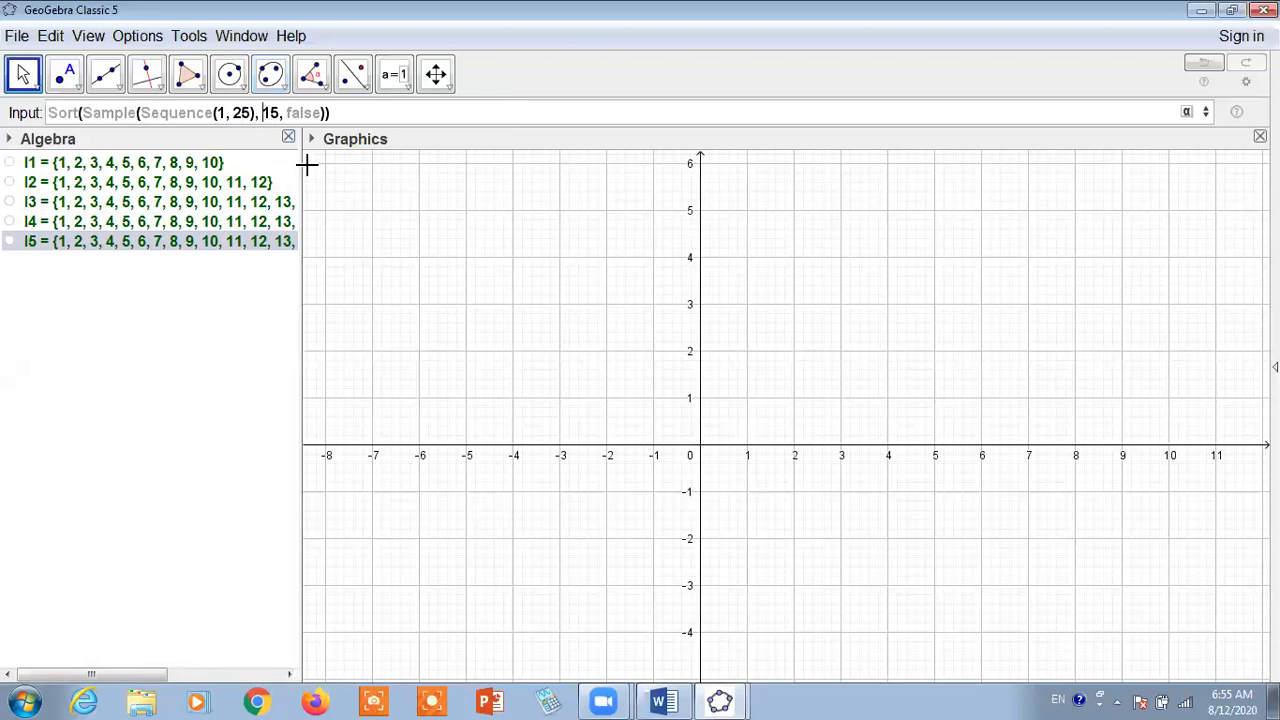
key(Return)
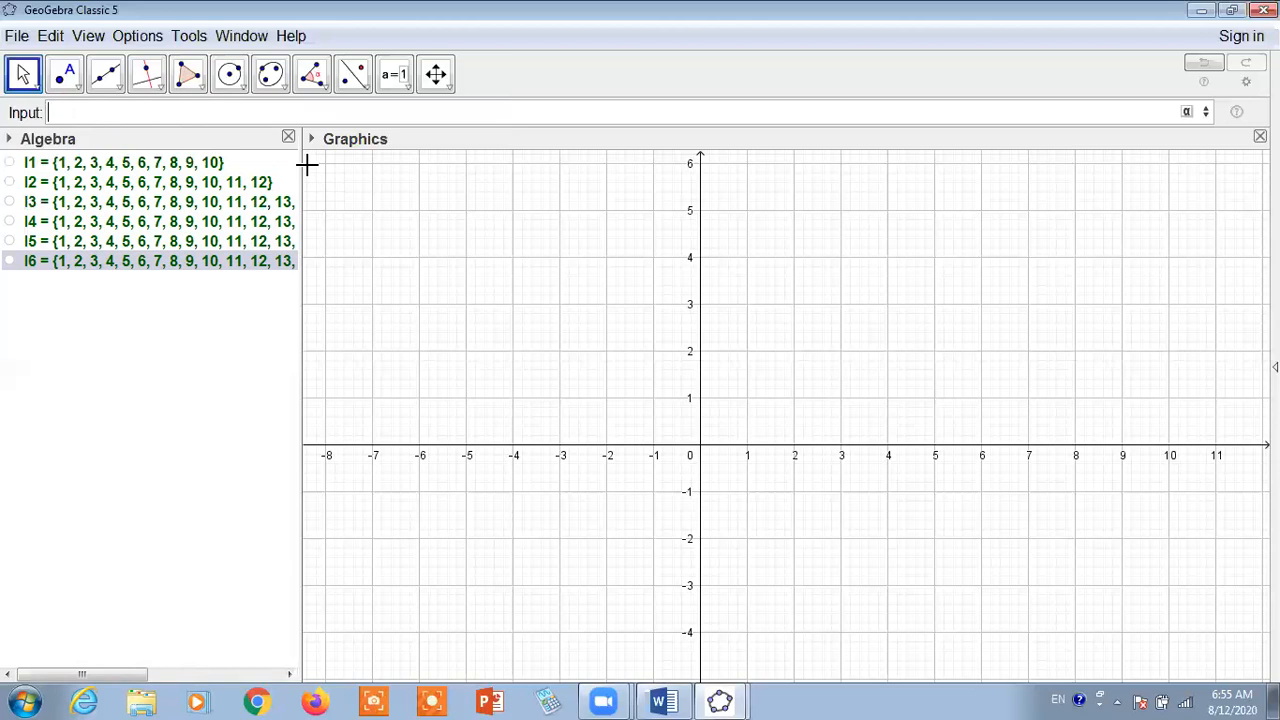
- Define the random selector number as a=RandomBetween(1, 6)
text(a=ran)
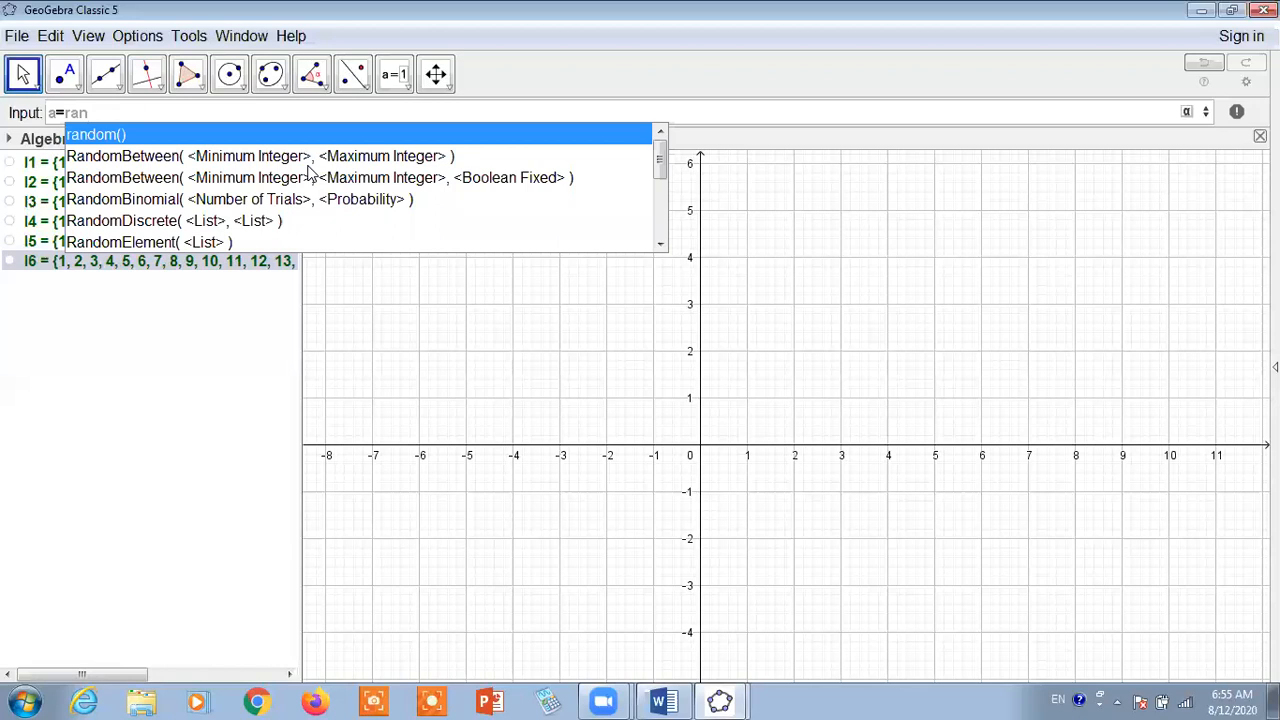
click(265, 156)
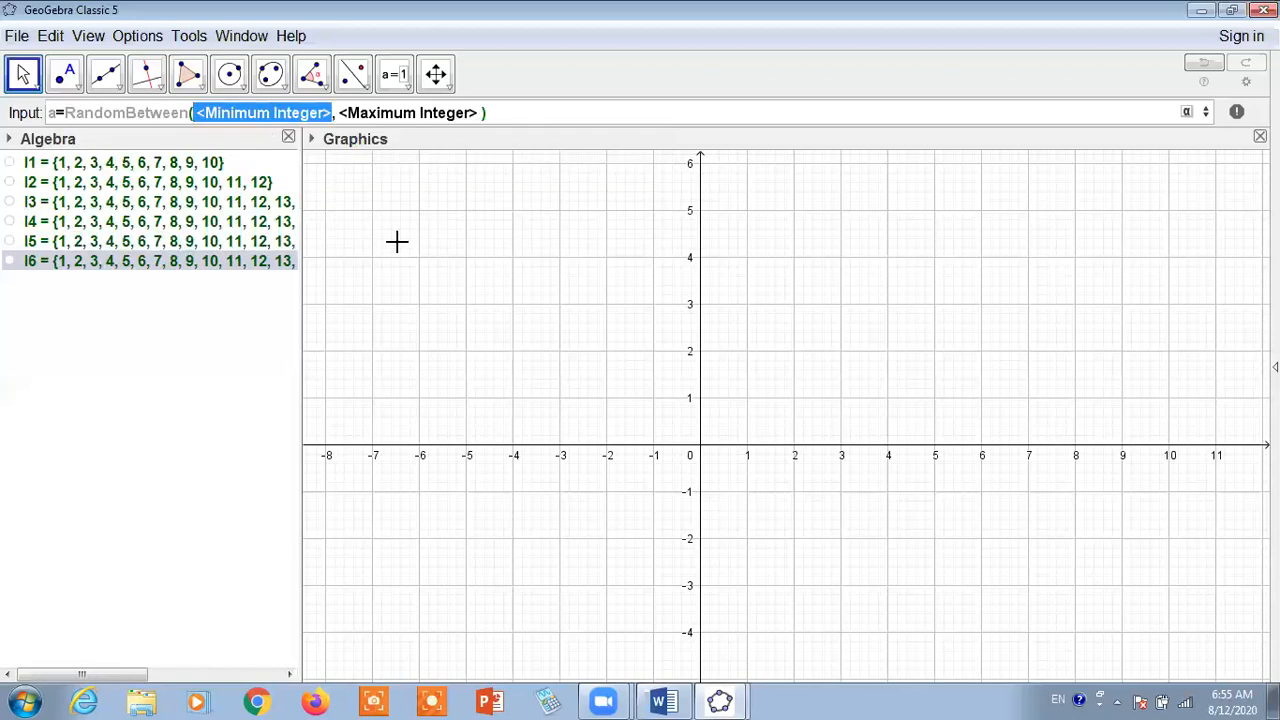
text(1)
key(Tab)
text(6)
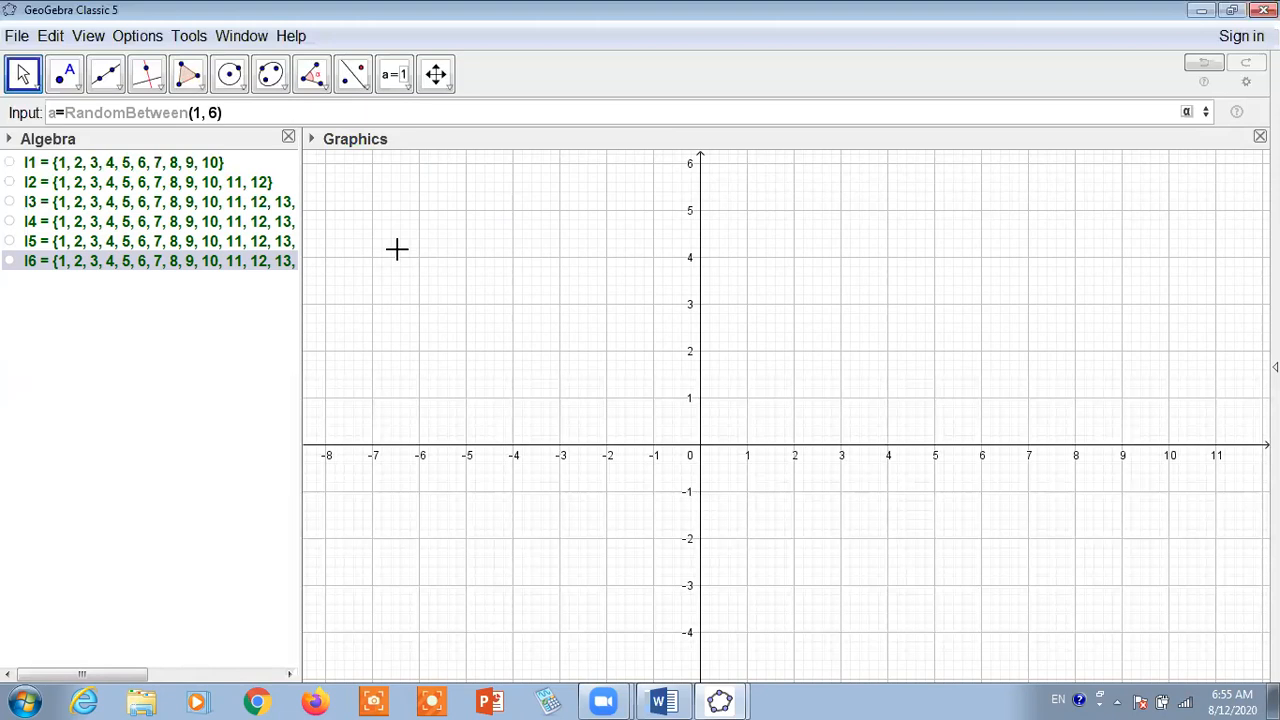
key(Return)
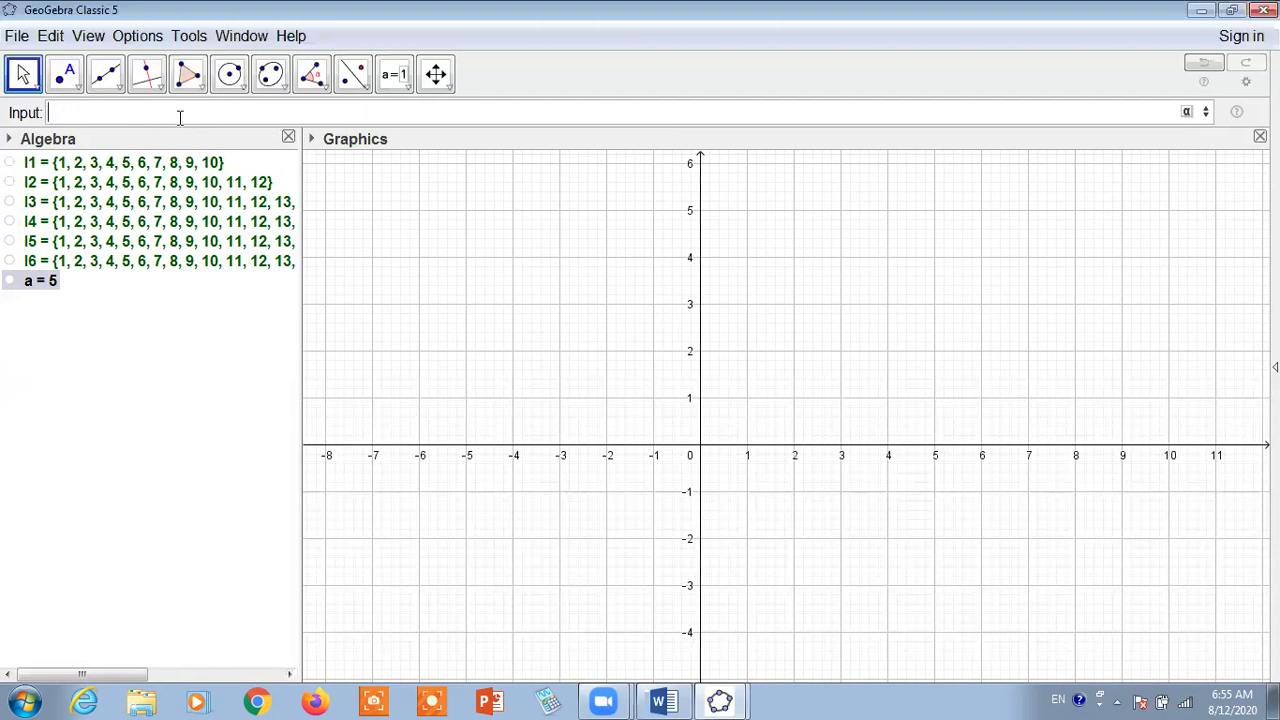
- Start an If command with condition, then and else arguments, using a==1 as the condition and l1 as the result
text(u)
key(BackSpace)
text(If)
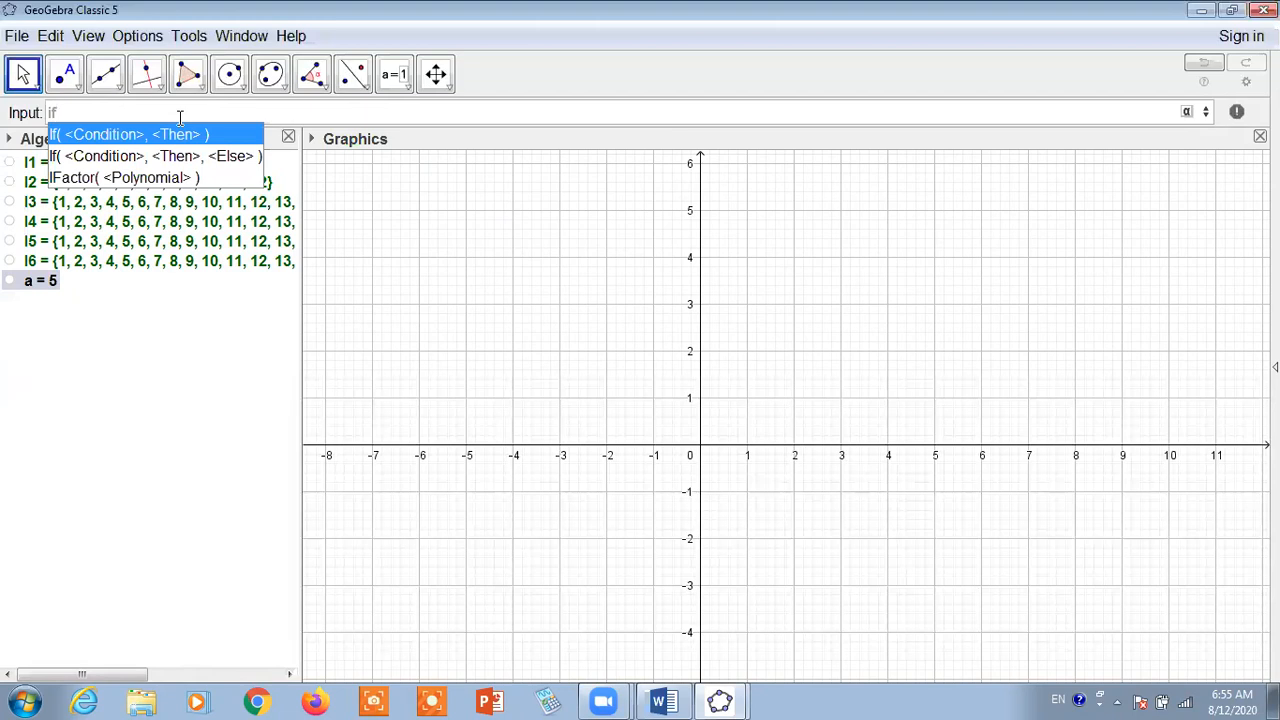
click(147, 160)
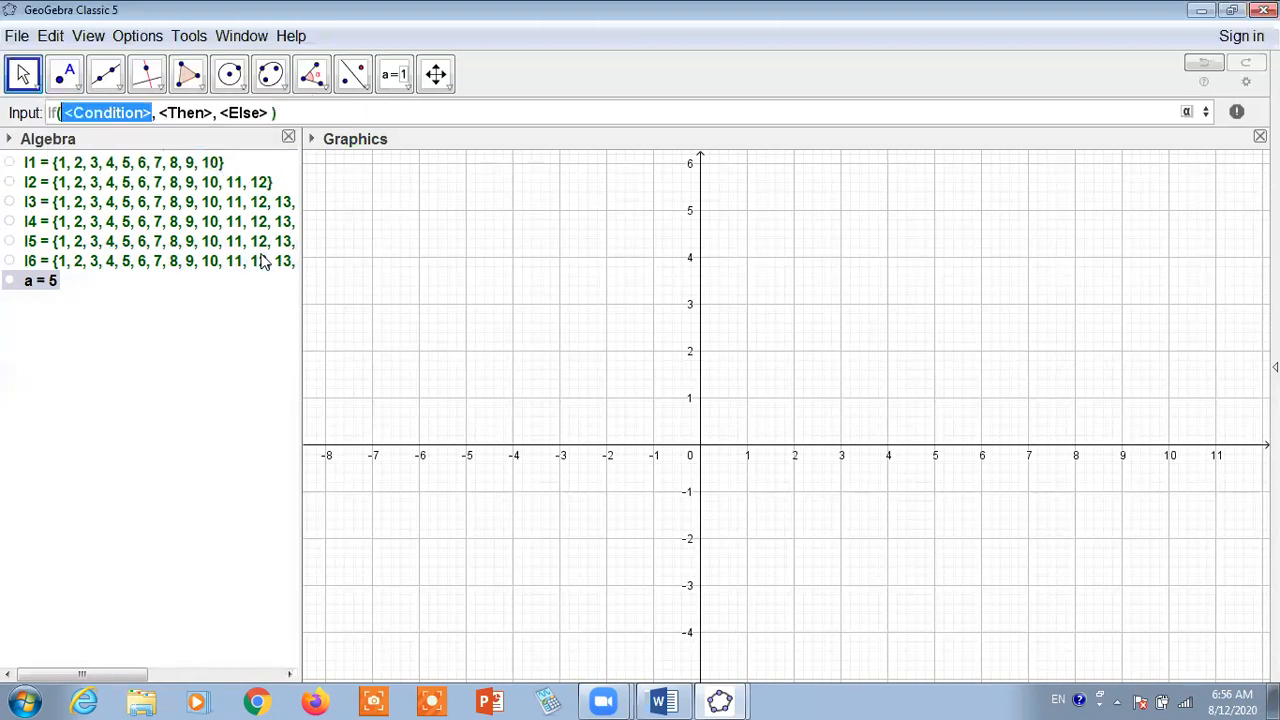
text(a==)
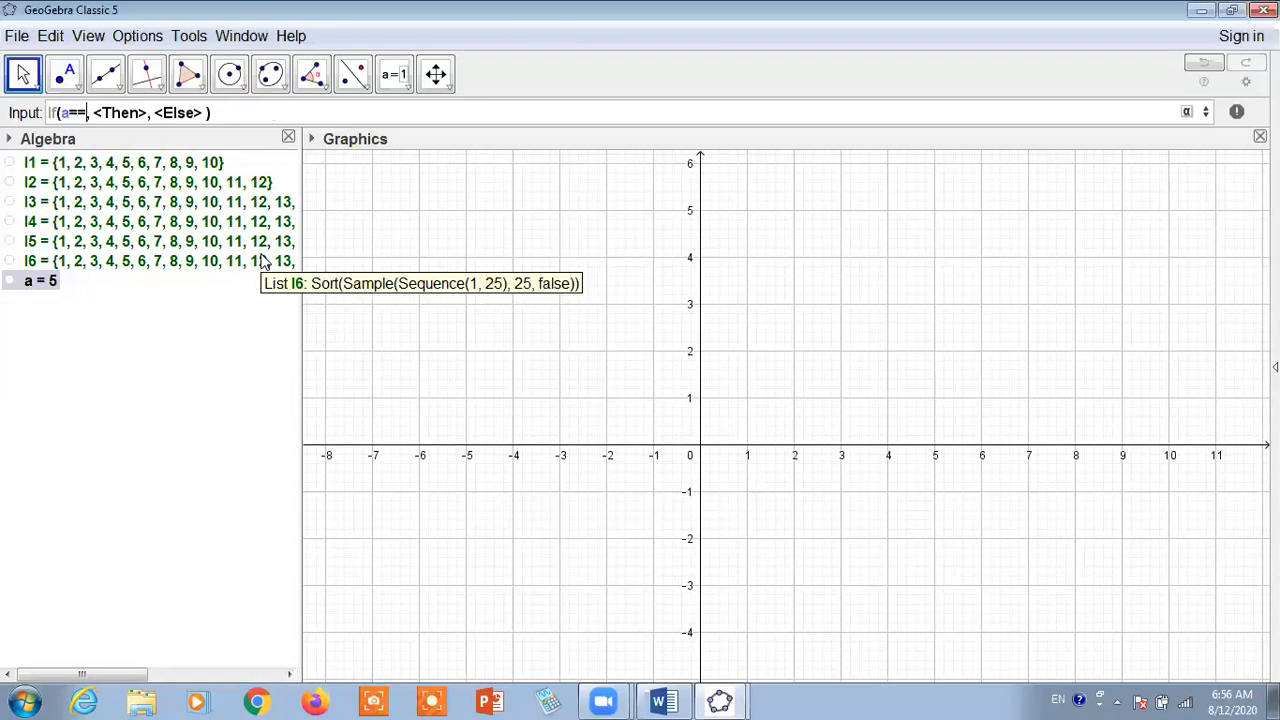
text(1)
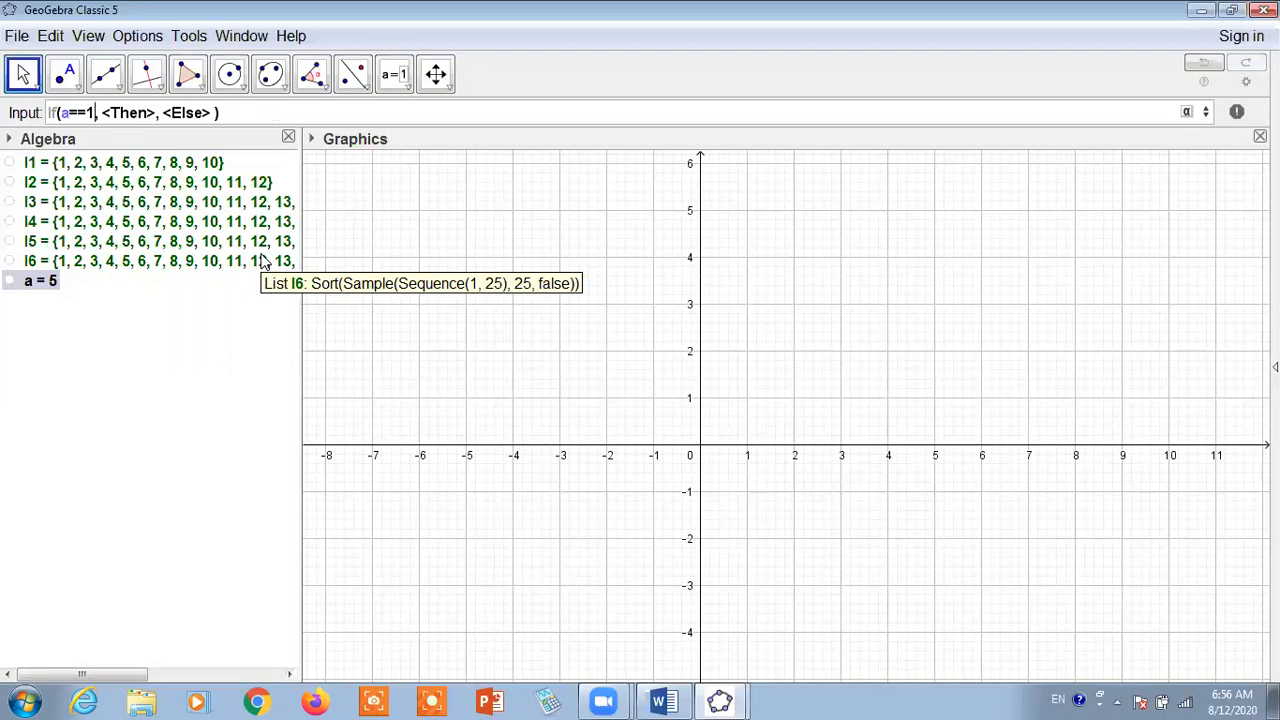
key(Tab)
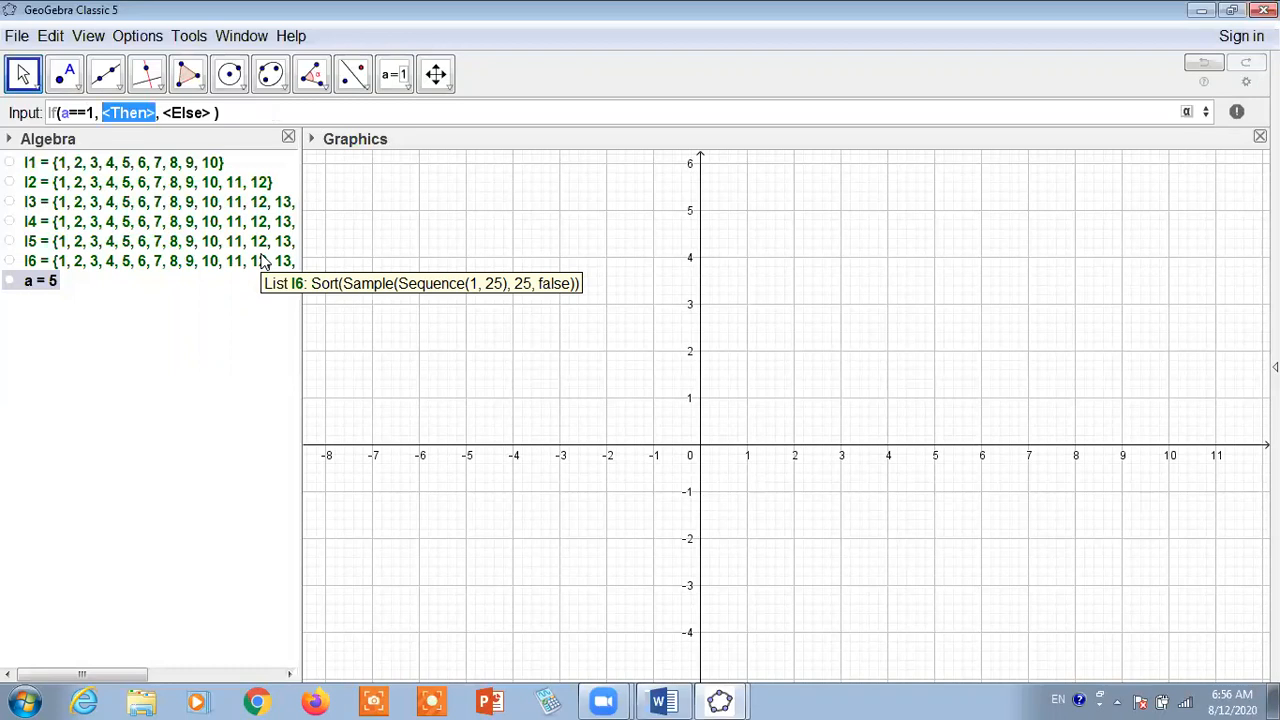
key(BackSpace)
text(l1)
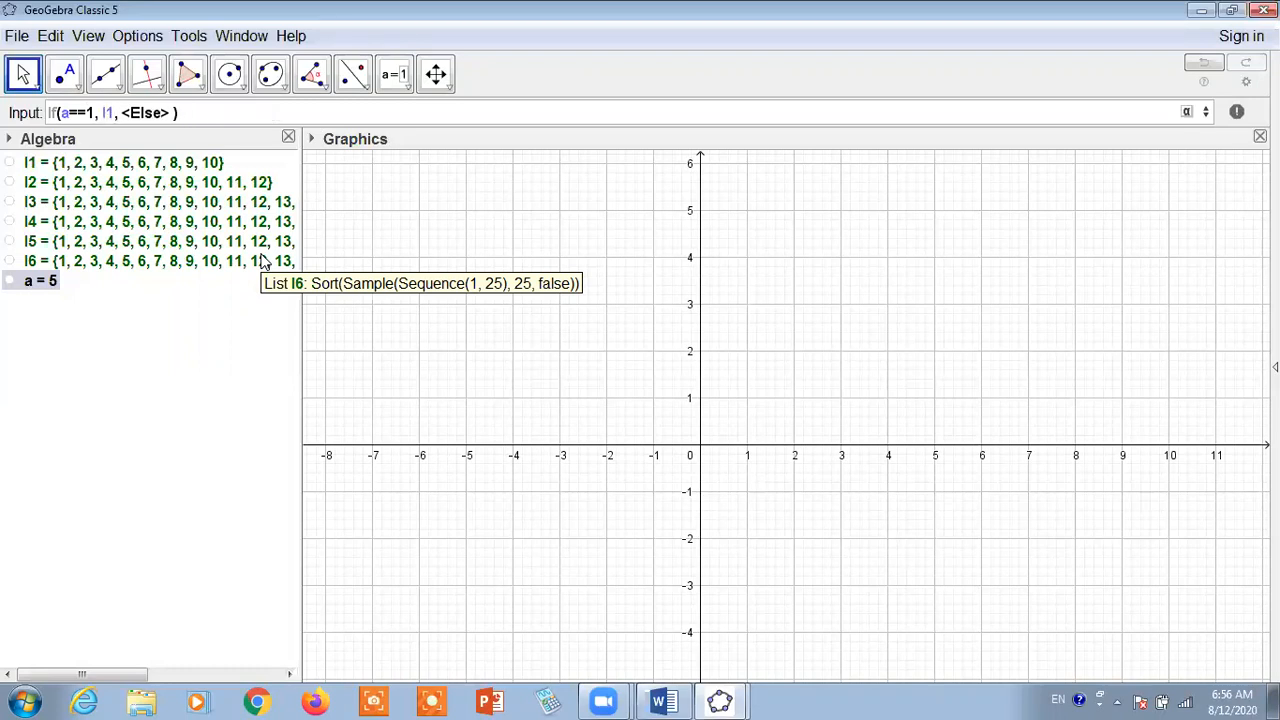
- Nest a second If command in the else argument, with condition a==2 and result l2
key(Tab)
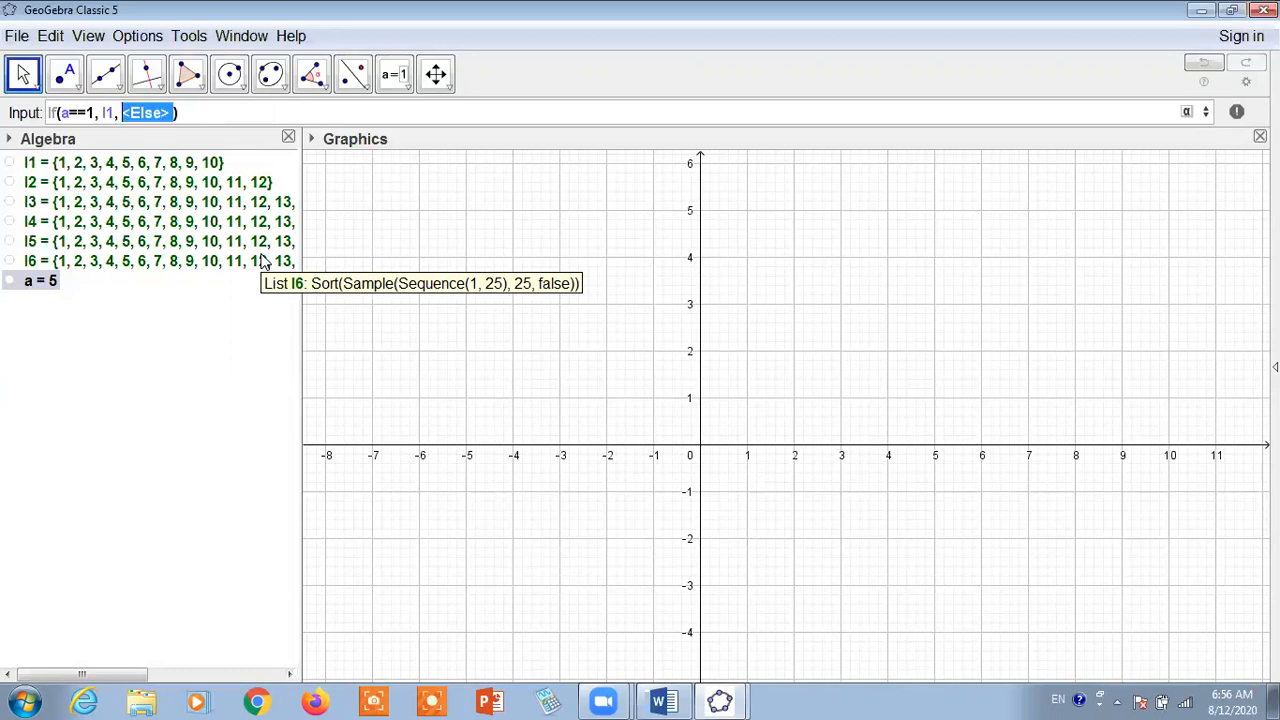
key(BackSpace)
text(If)
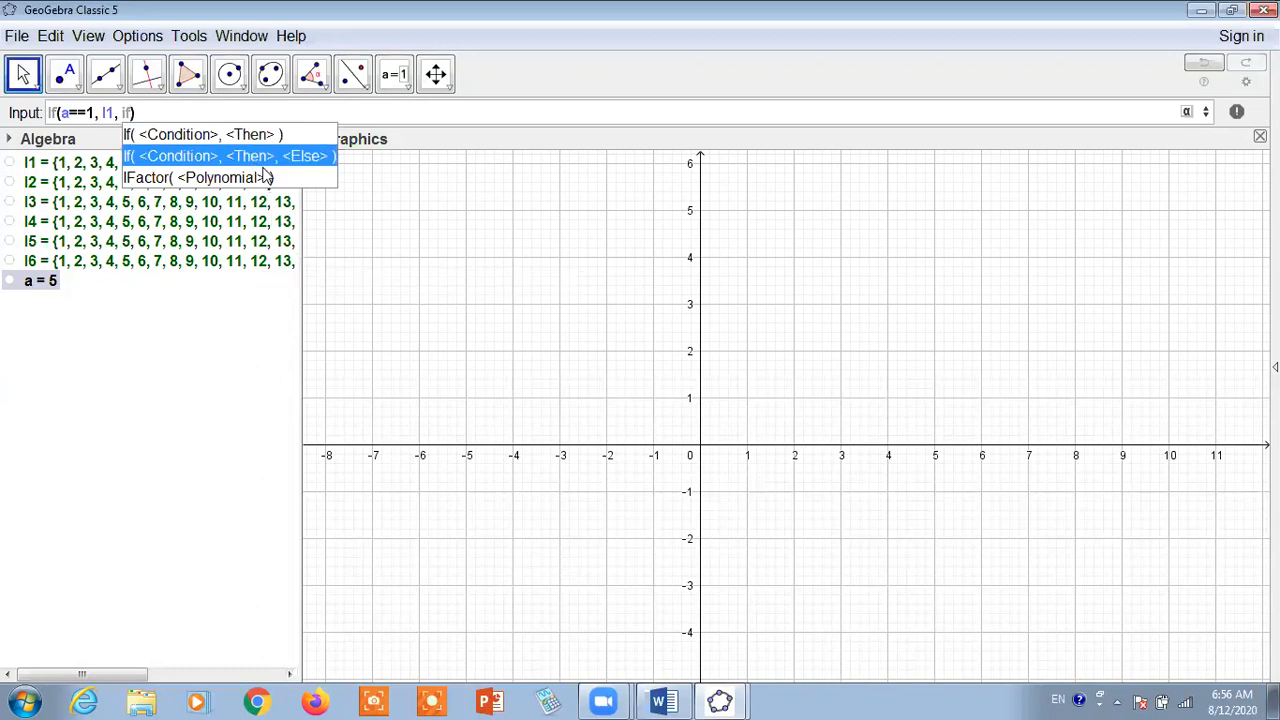
click(260, 167)
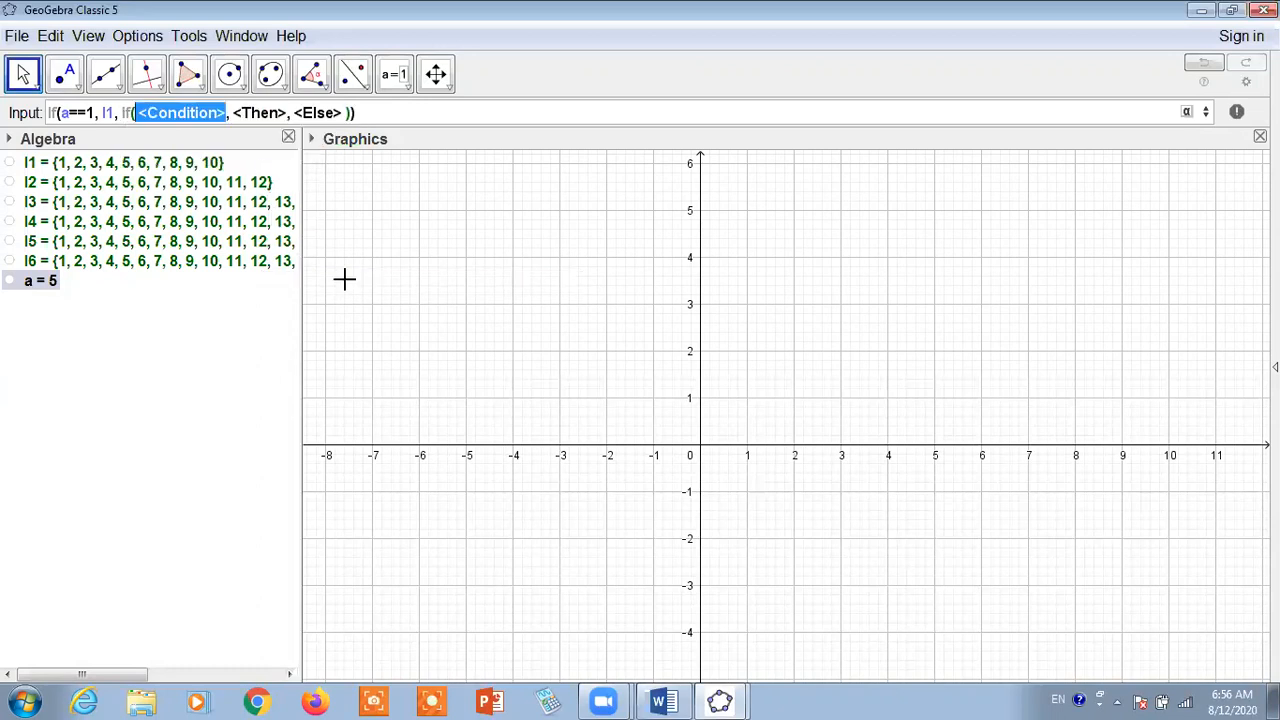
text(a==2)
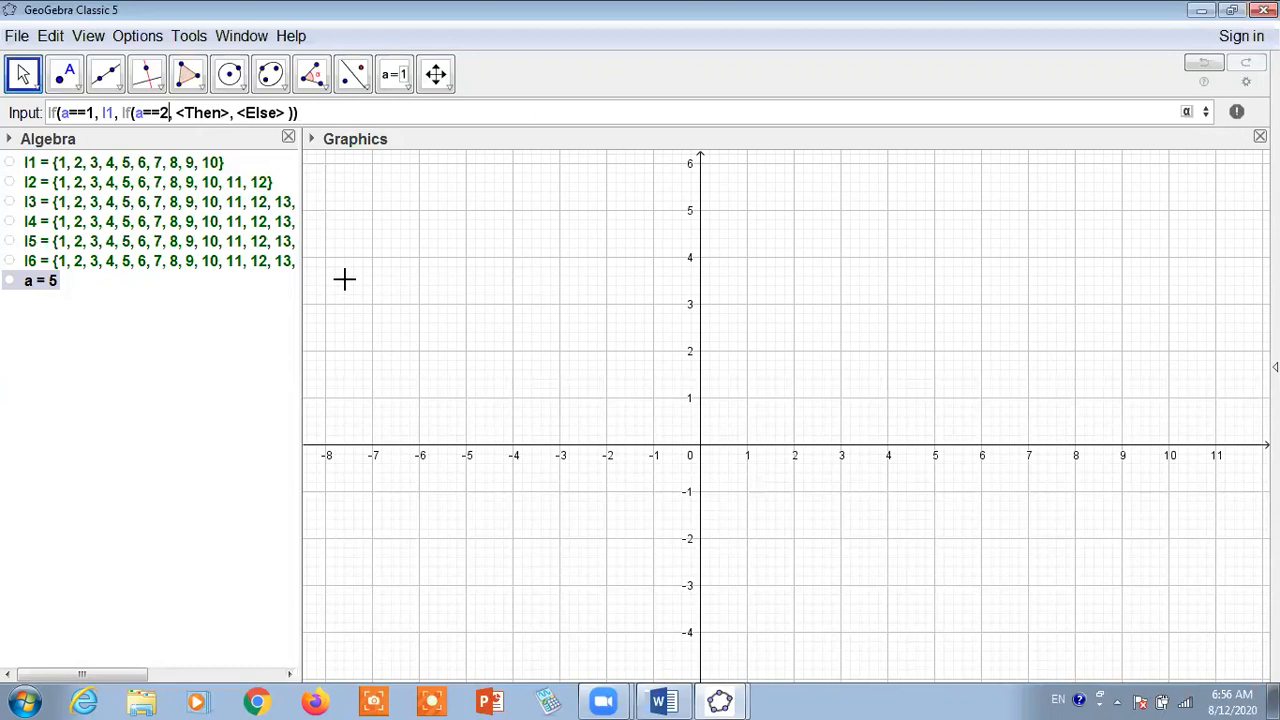
key(Tab)
text(l2)
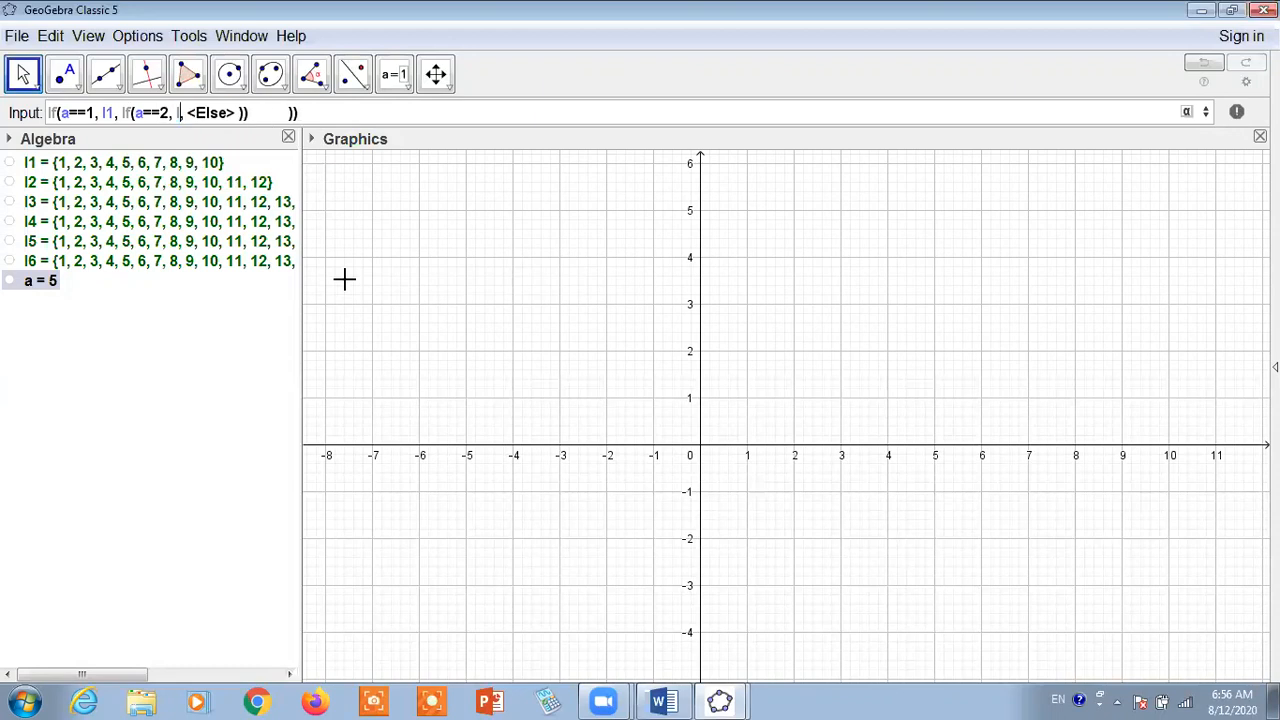
- Replace the inner else placeholder with a third nested If command, with condition a==3 and result l3
key(Tab)
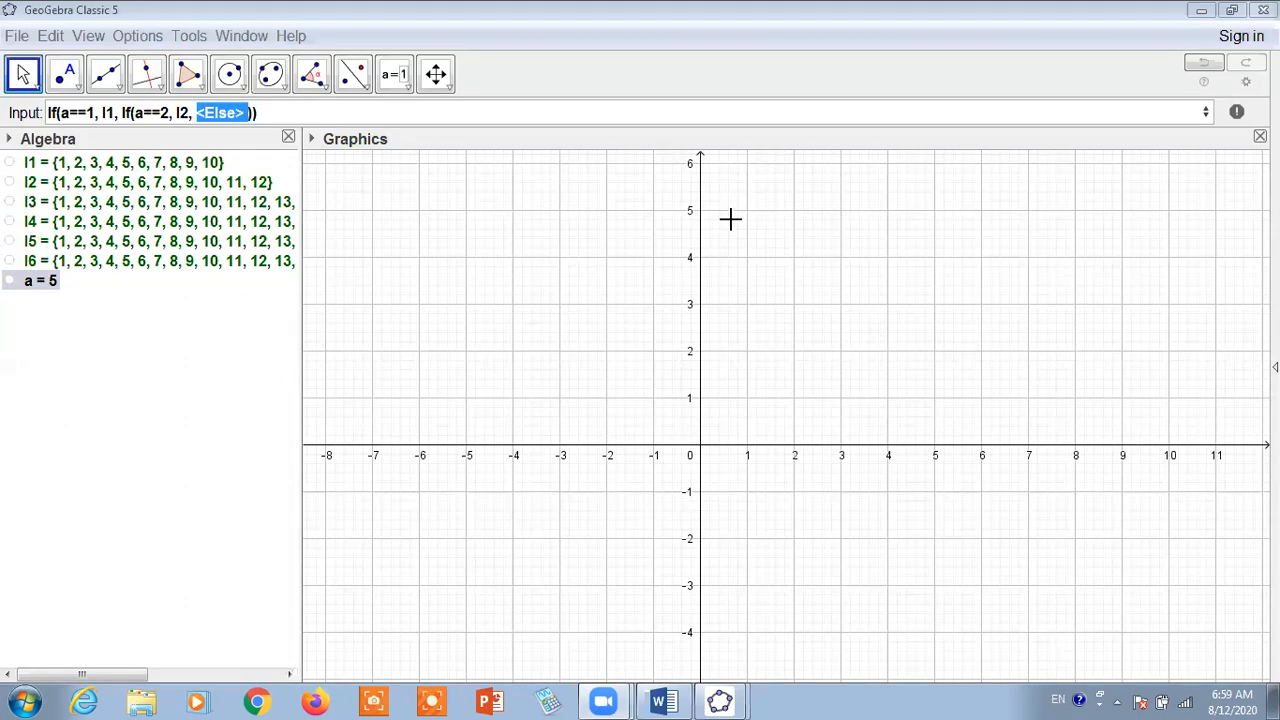
click(238, 112)
key(BackSpace)
key(BackSpace)
key(BackSpace)
key(BackSpace)
key(BackSpace)
key(BackSpace)
text(if)
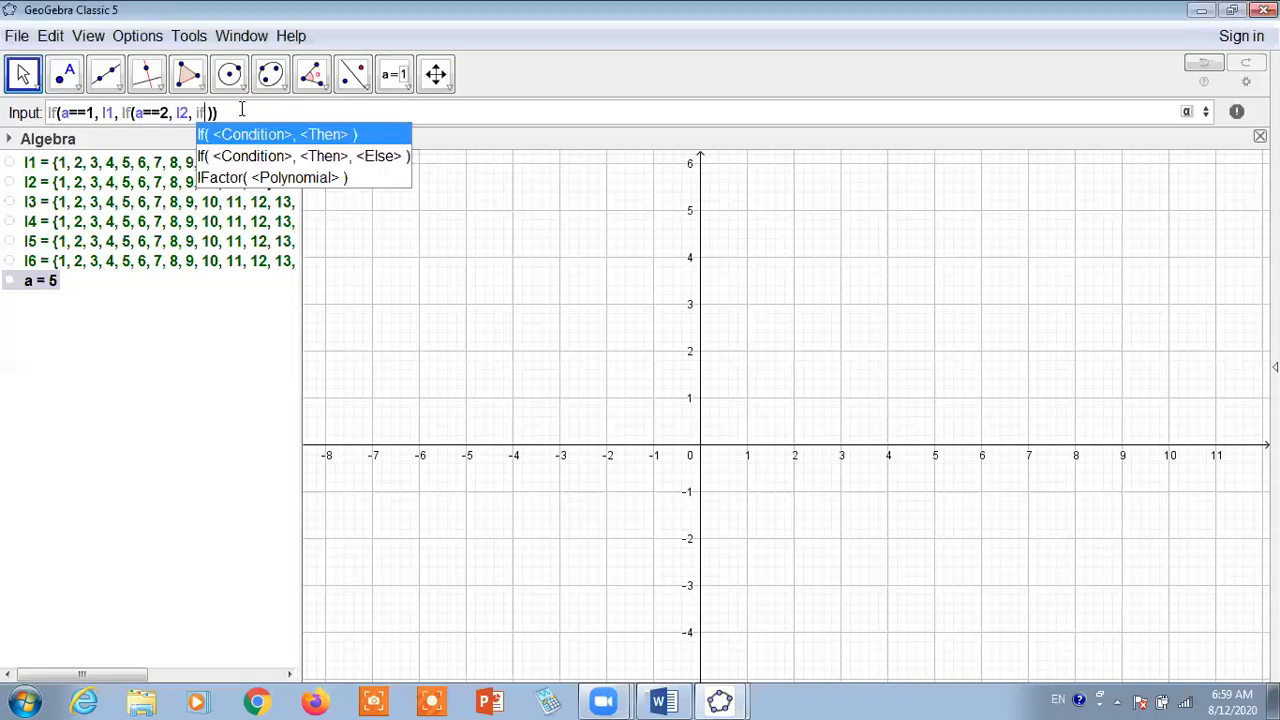
click(333, 156)
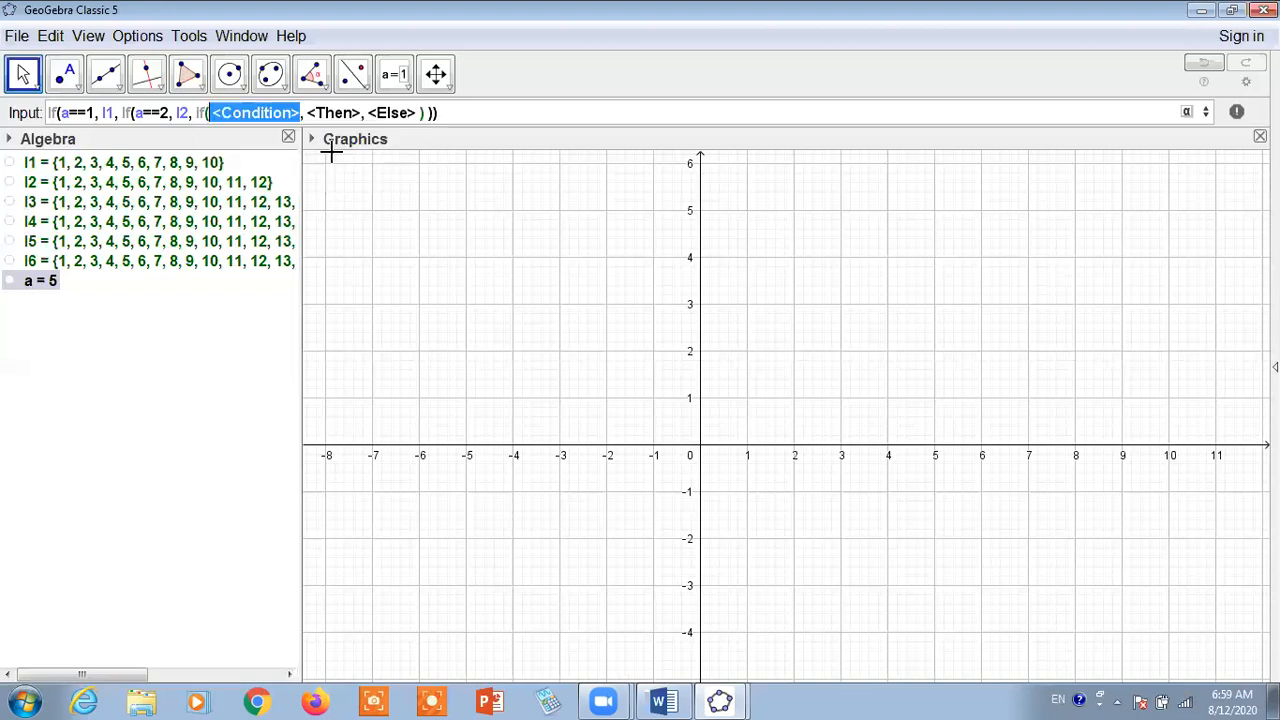
key(BackSpace)
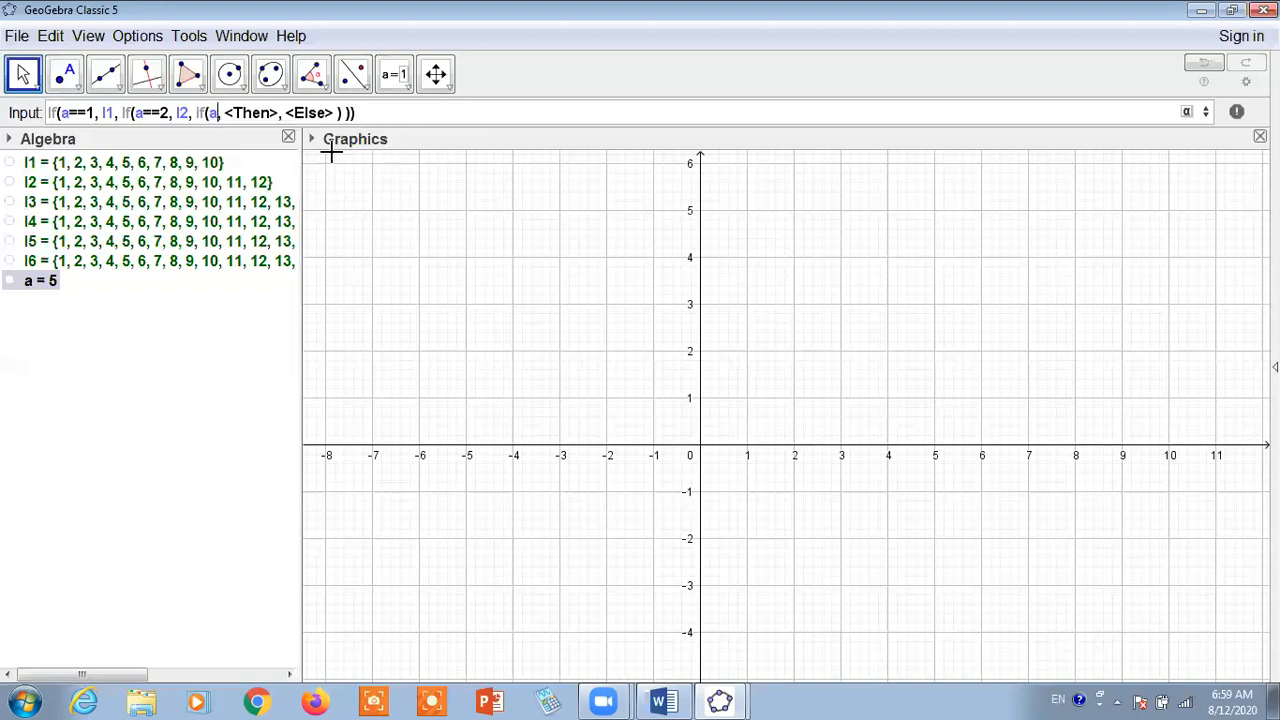
text(a==3)
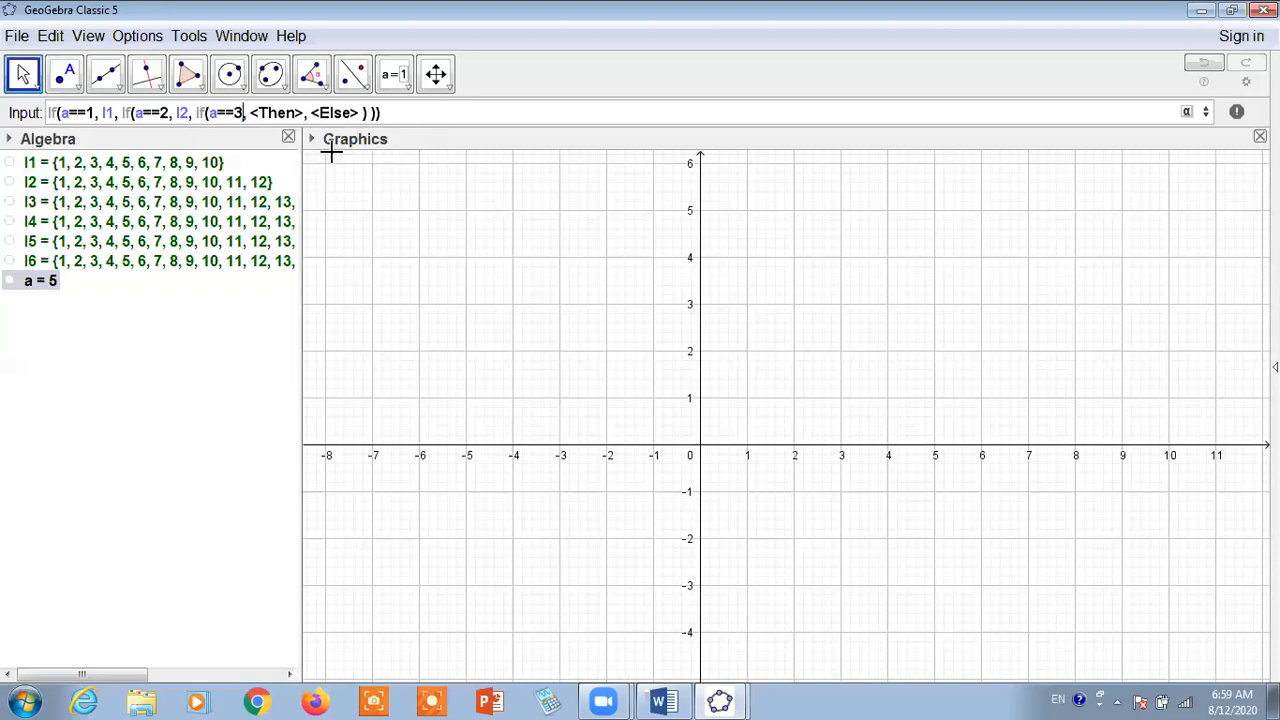
key(Tab)
text(l3)
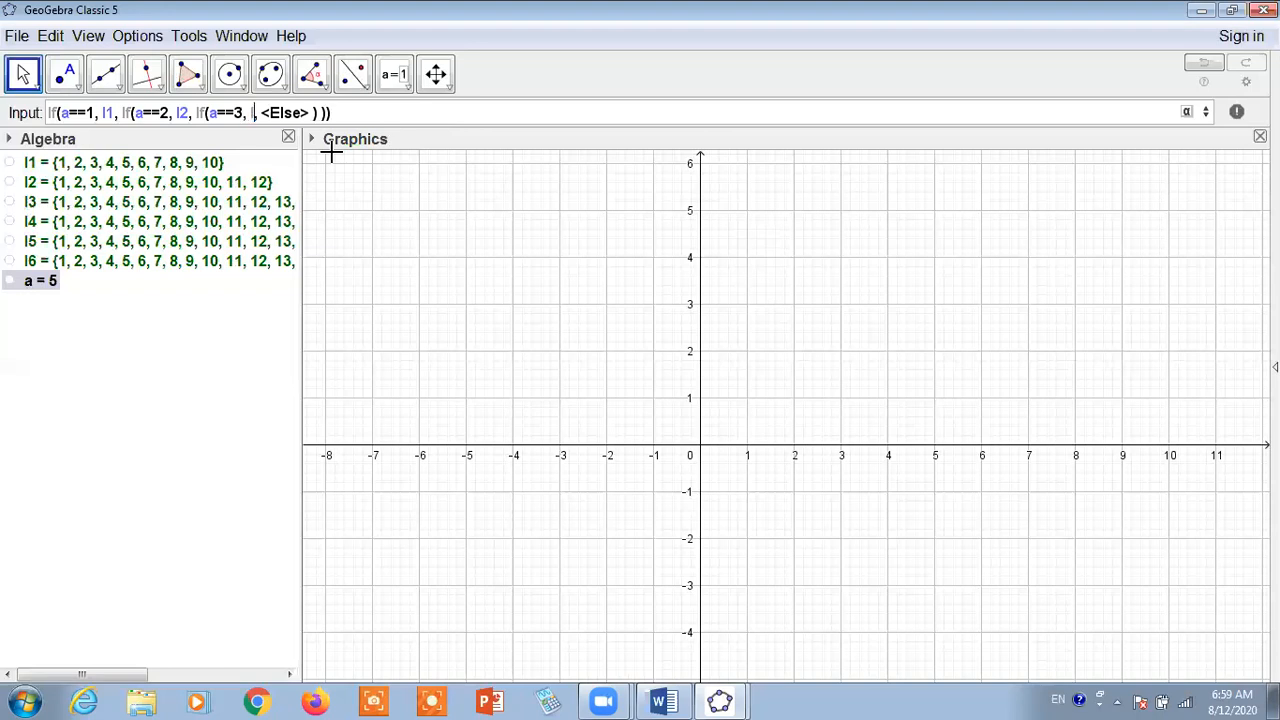
- Nest a fourth If command in the innermost else argument, with condition a==4 and result l4
key(Tab)
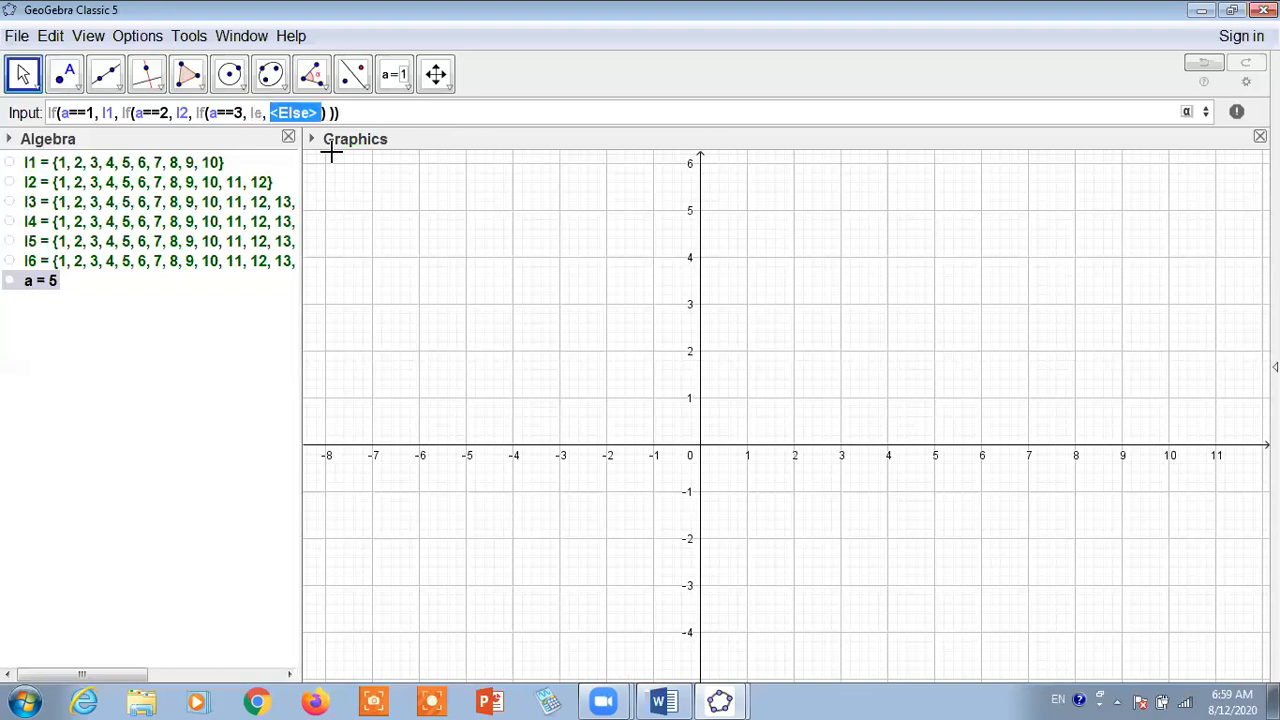
text(If)
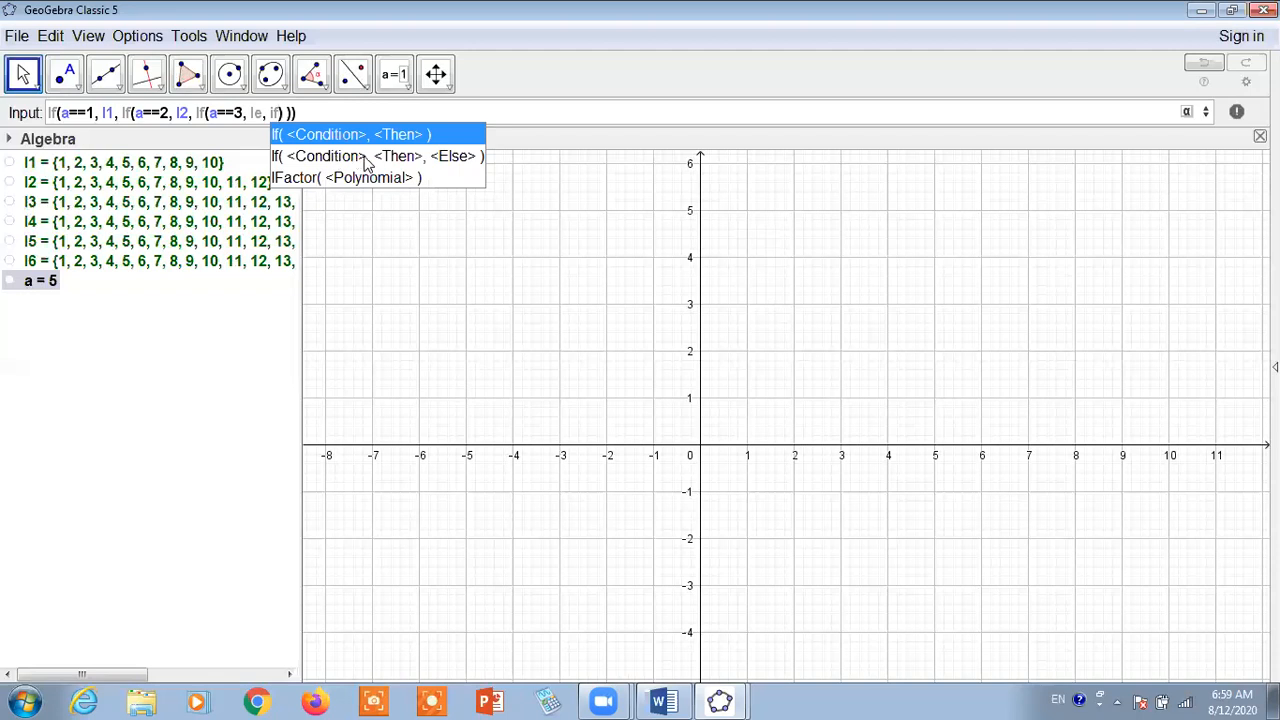
click(365, 157)
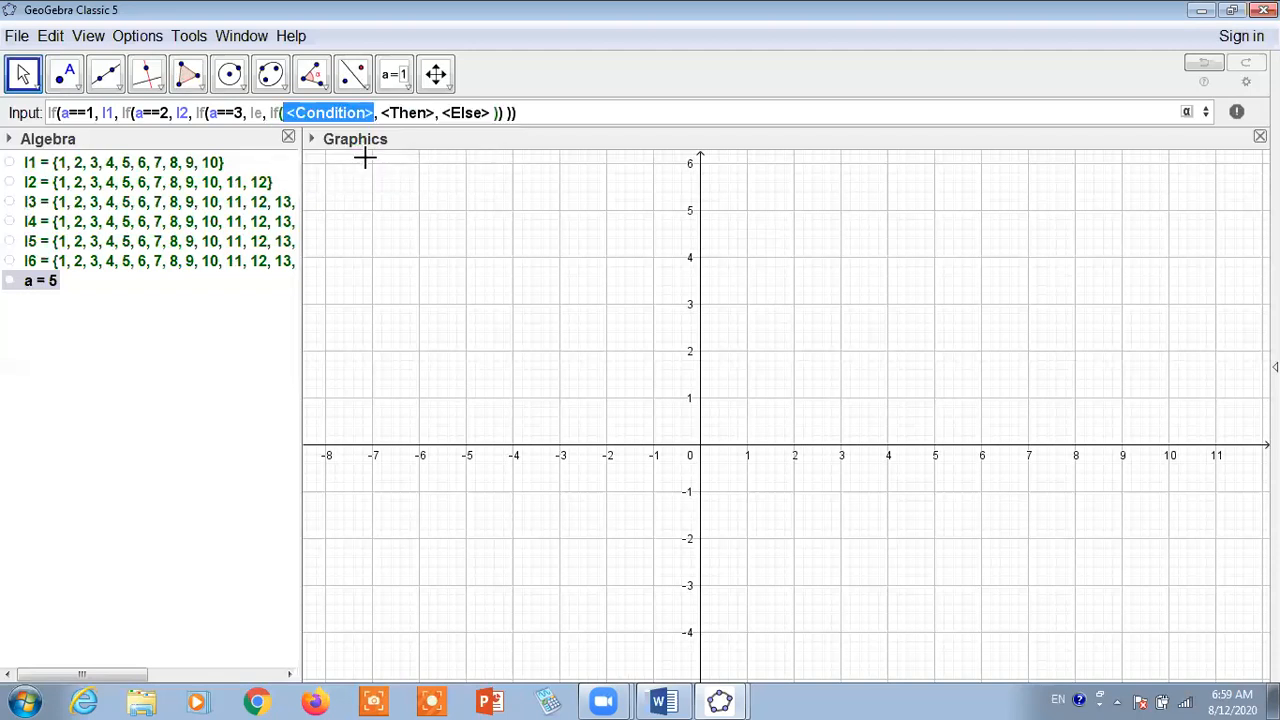
text(a==)
text(4)
key(Tab)
text(l4)
- Nest a fifth If command in the remaining else argument, with condition a==5, result l5 and else result l6
key(Tab)
text(If)
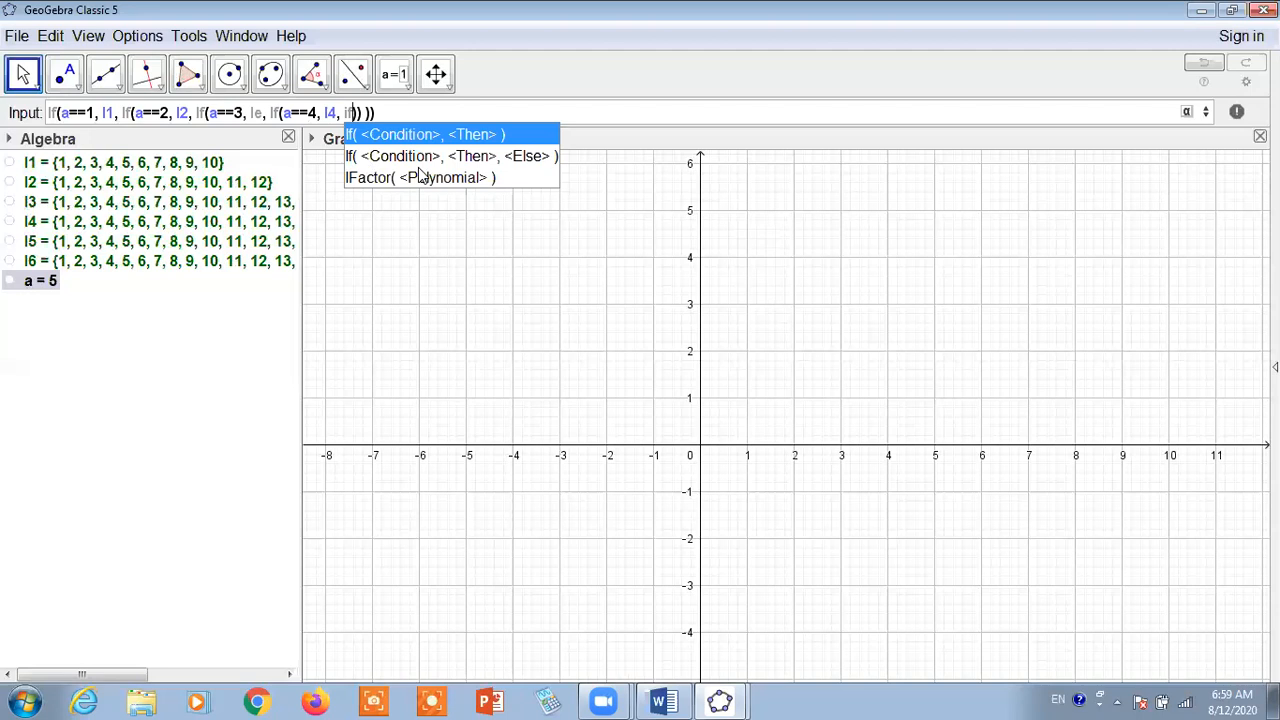
key(Down)
key(Return)
text(a)
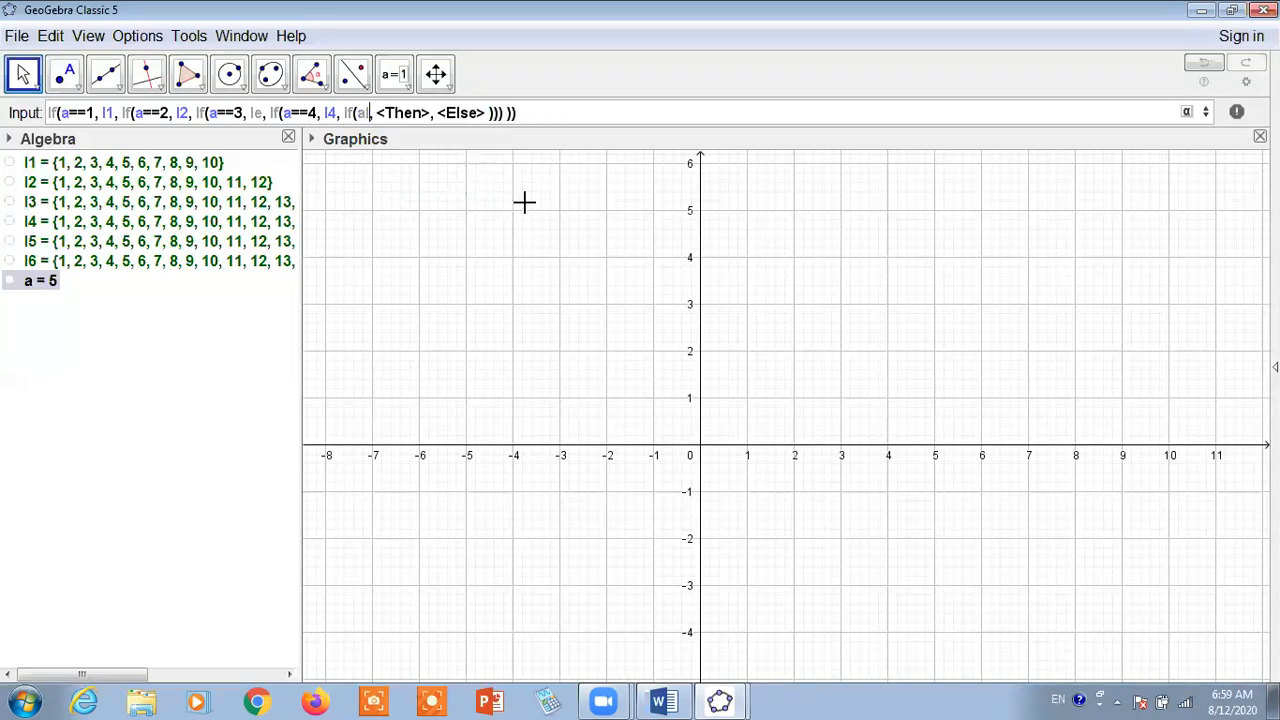
text(==)
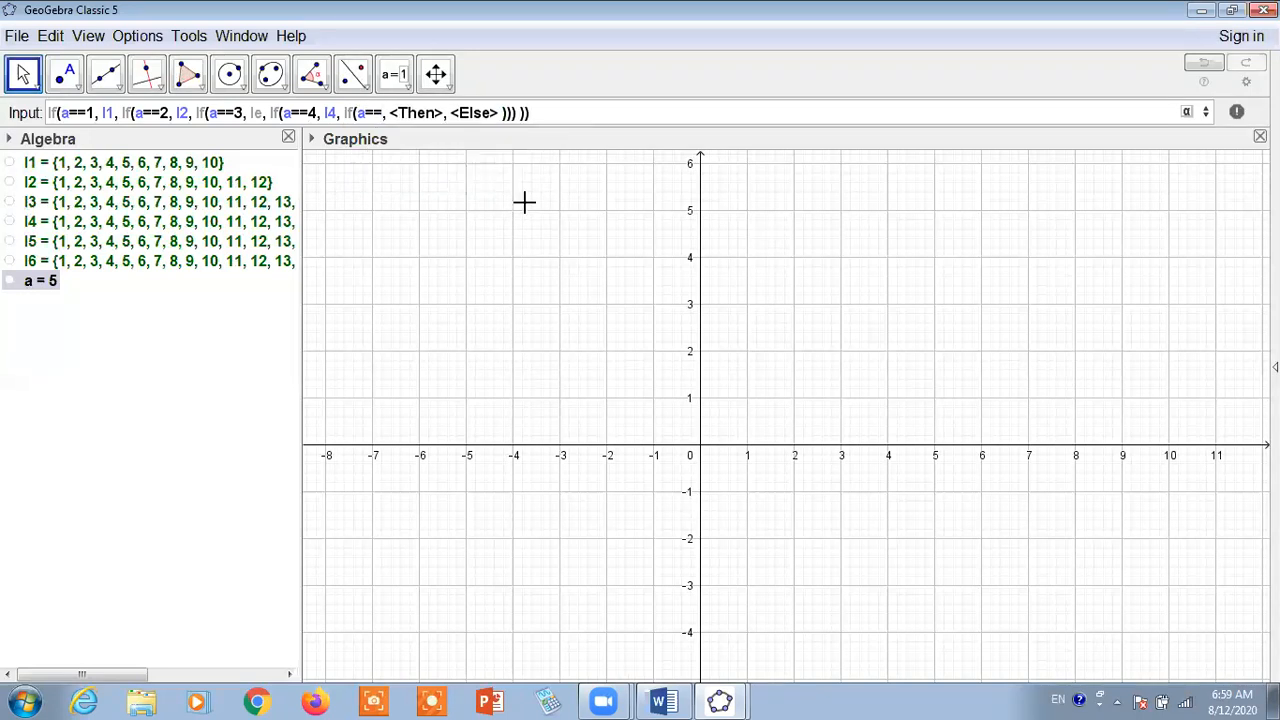
text(5)
key(Tab)
text(l)
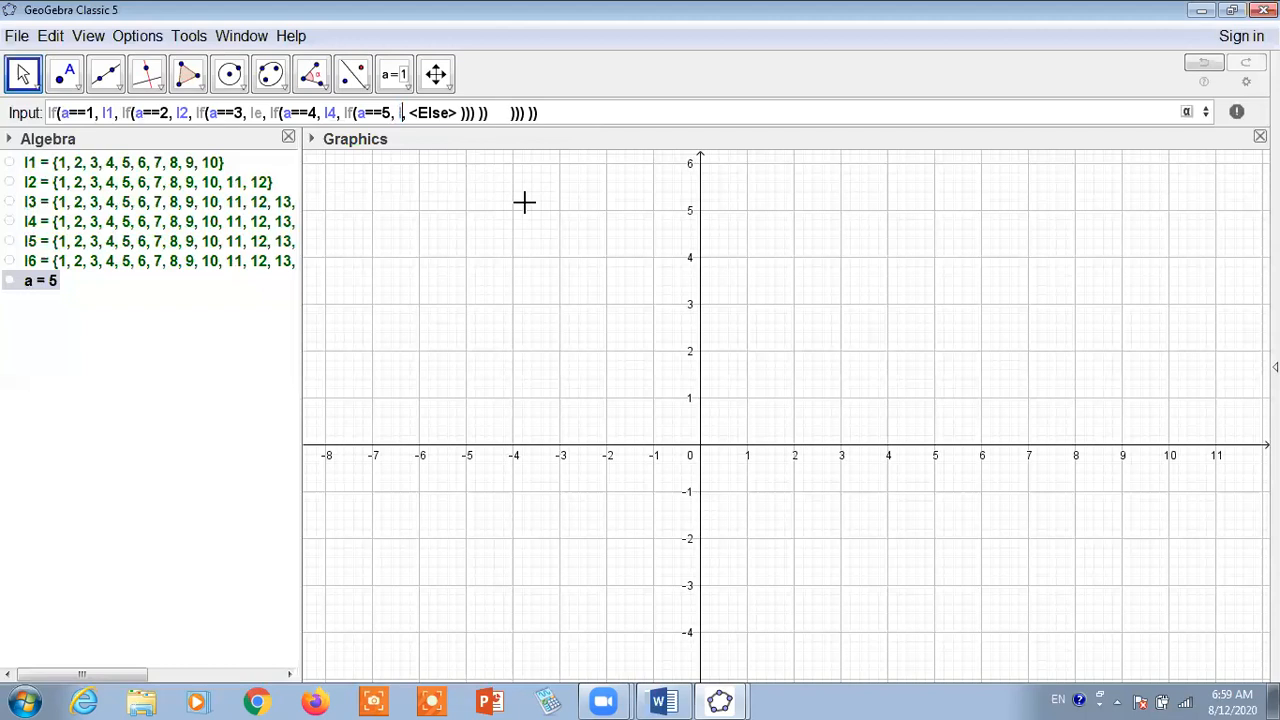
text(5)
key(Tab)
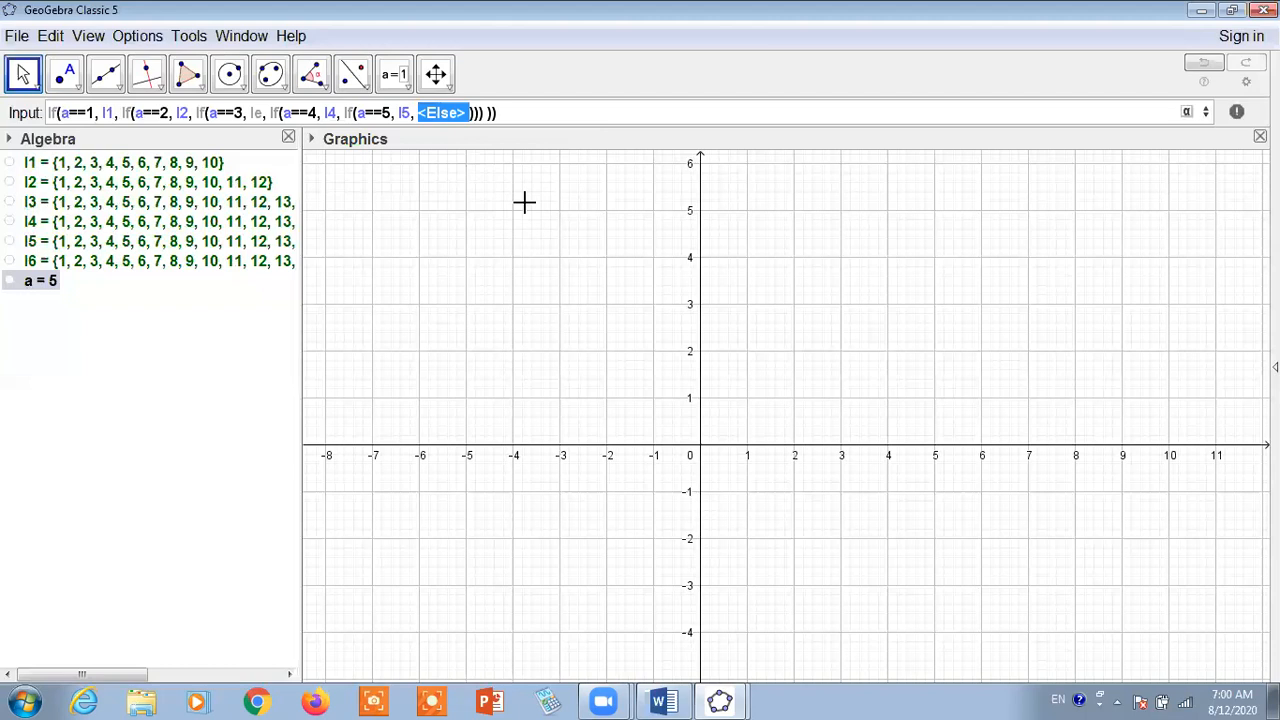
text(l6)
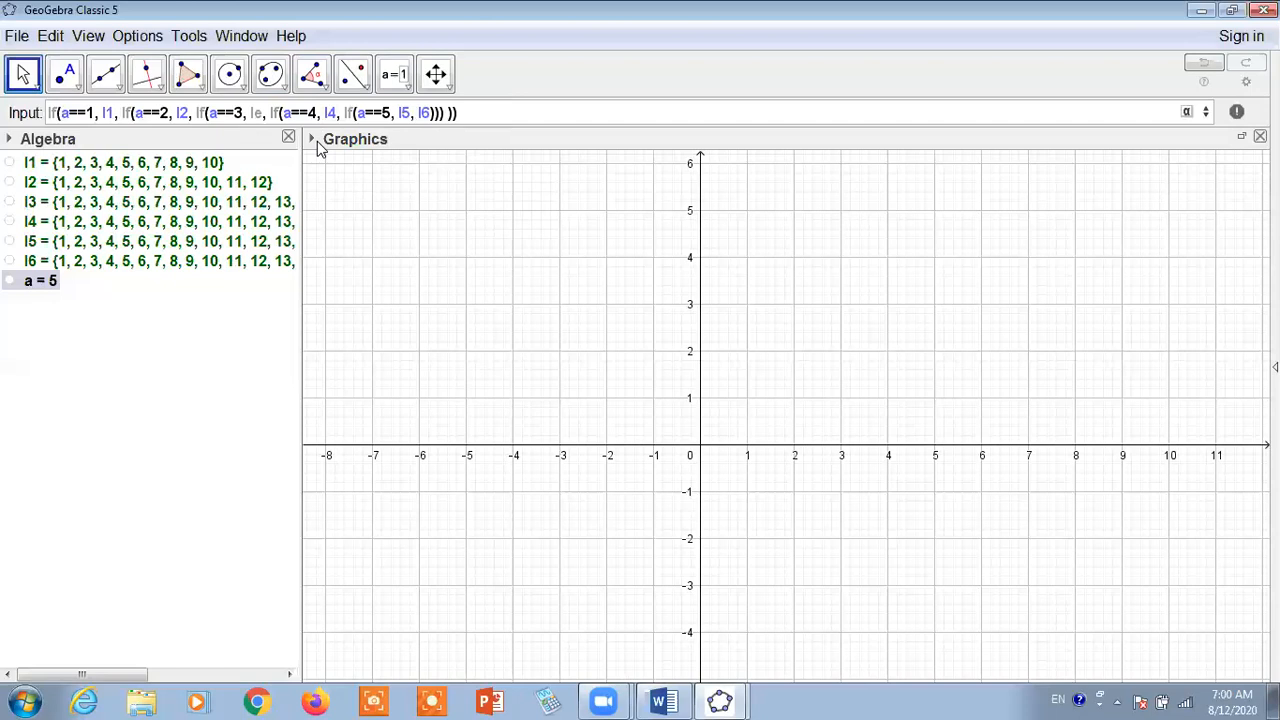
- Correct the result for a==3 to l3 and create the list from the nested If command
key(BackSpace)
text(3)
click(476, 113)
key(Return)
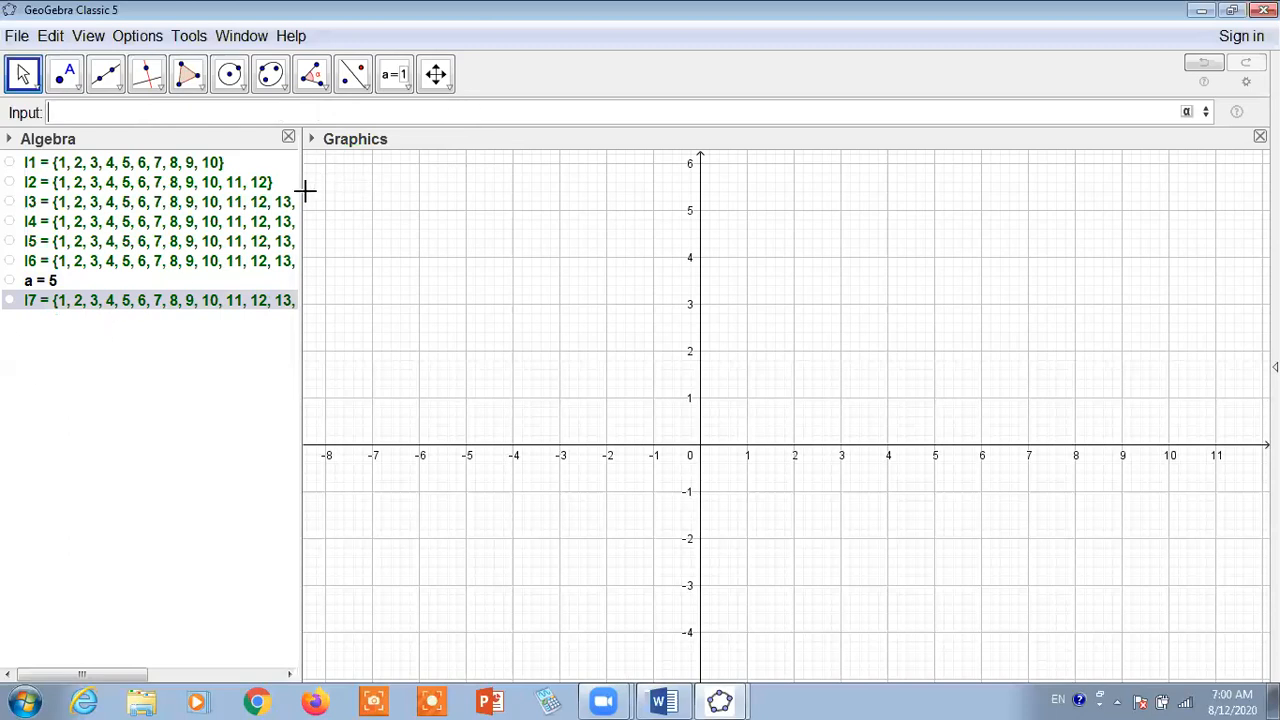
- Narrow the Algebra view and start a text object near the top of the graphics view with "U="
drag(300, 197, 361, 210)
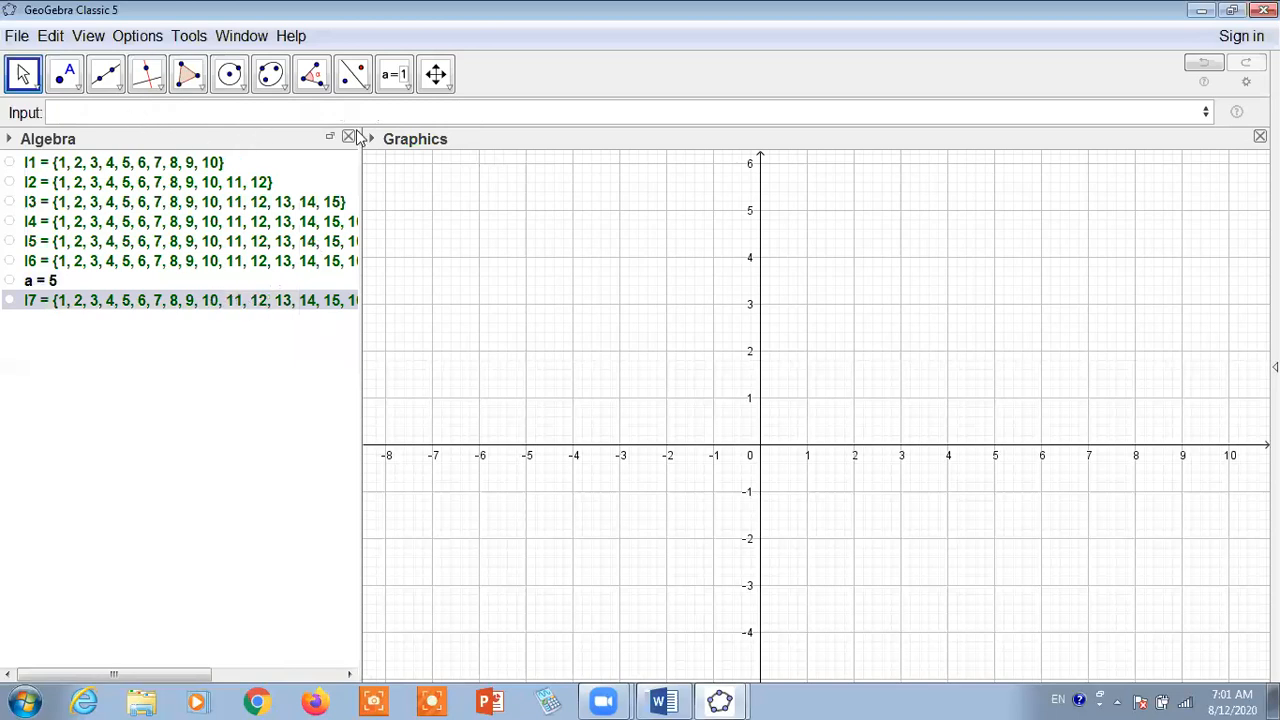
drag(358, 190, 243, 190)
click(403, 88)
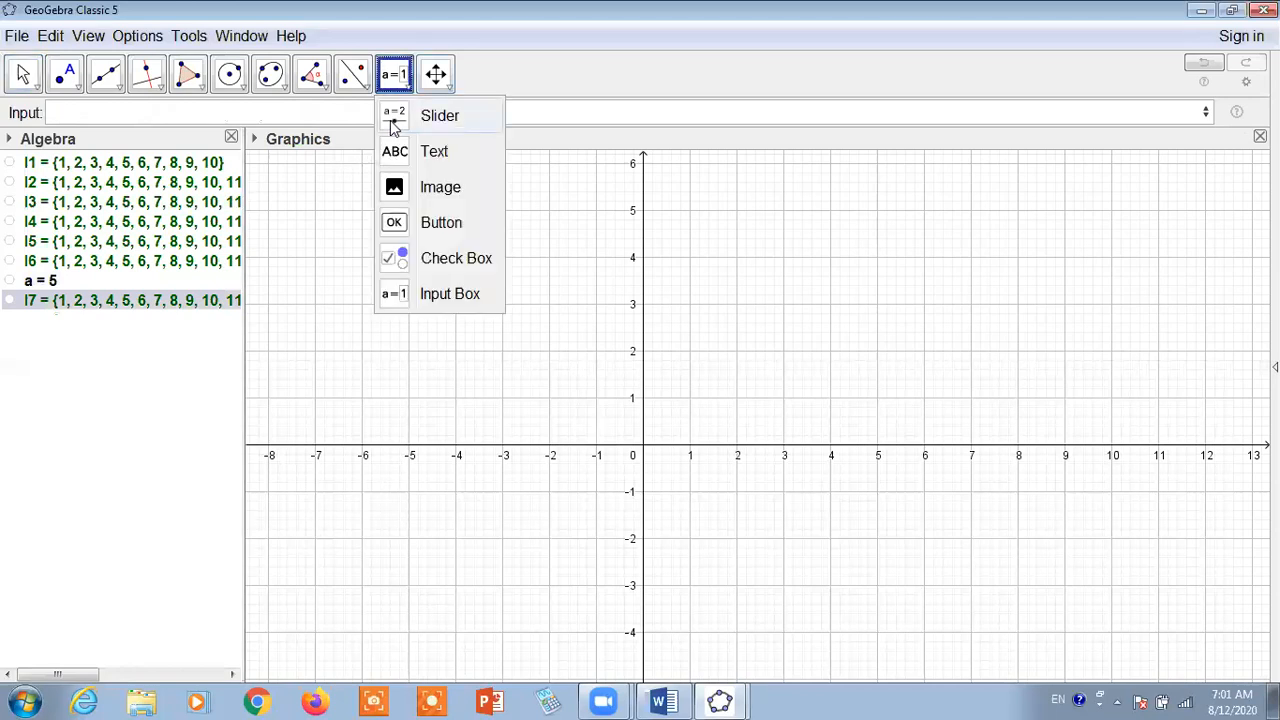
click(403, 150)
click(514, 209)
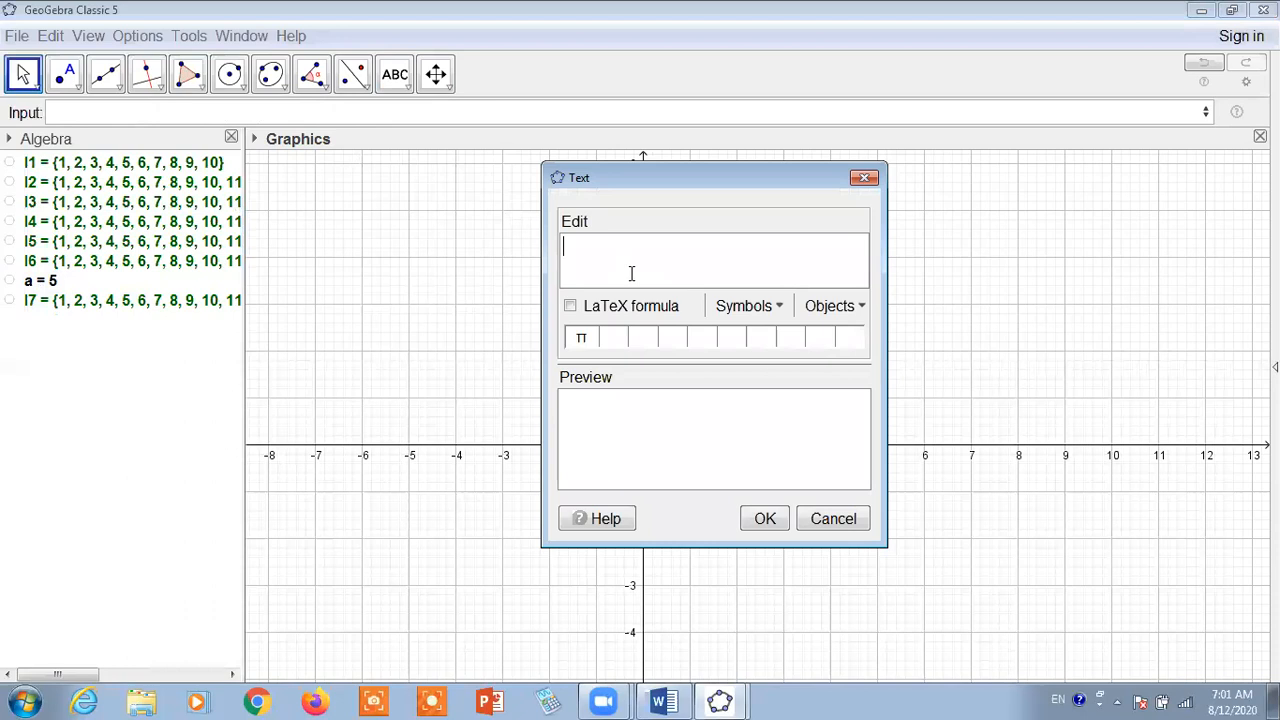
text(U=)
- Insert list l7 after "U=" straight from the Algebra view, and remove it again
click(148, 300)
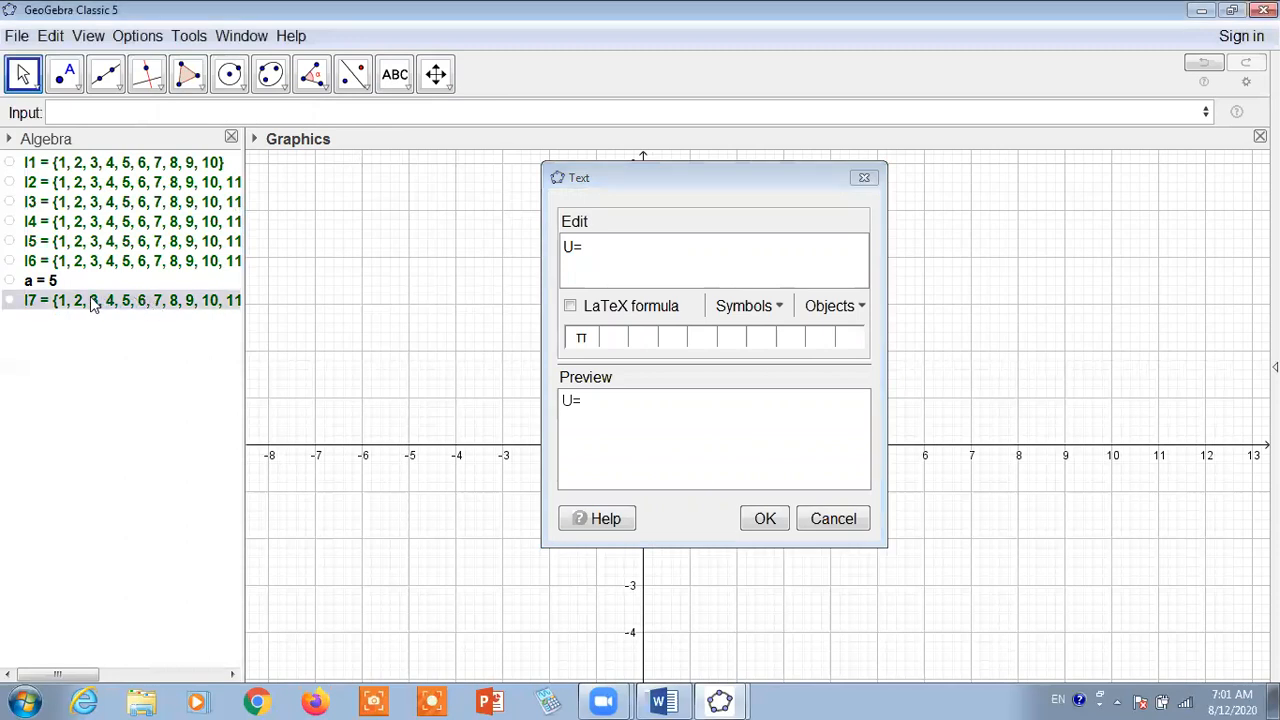
click(609, 260)
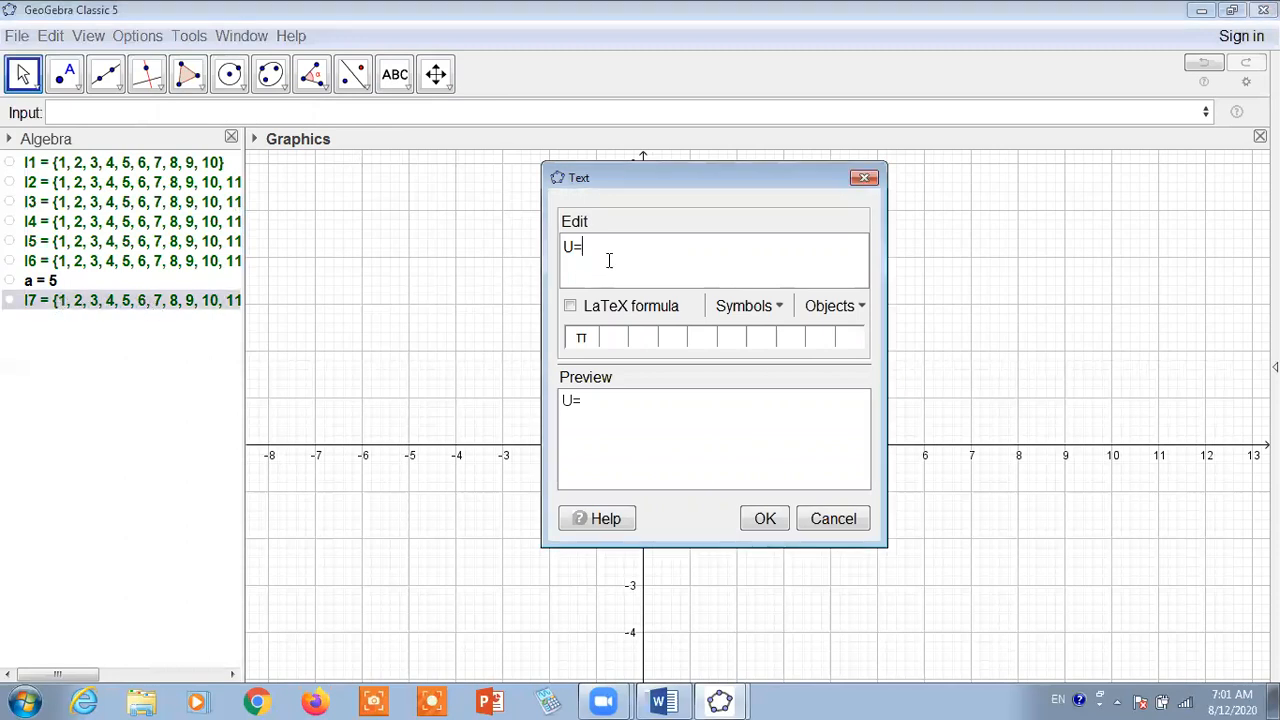
click(108, 302)
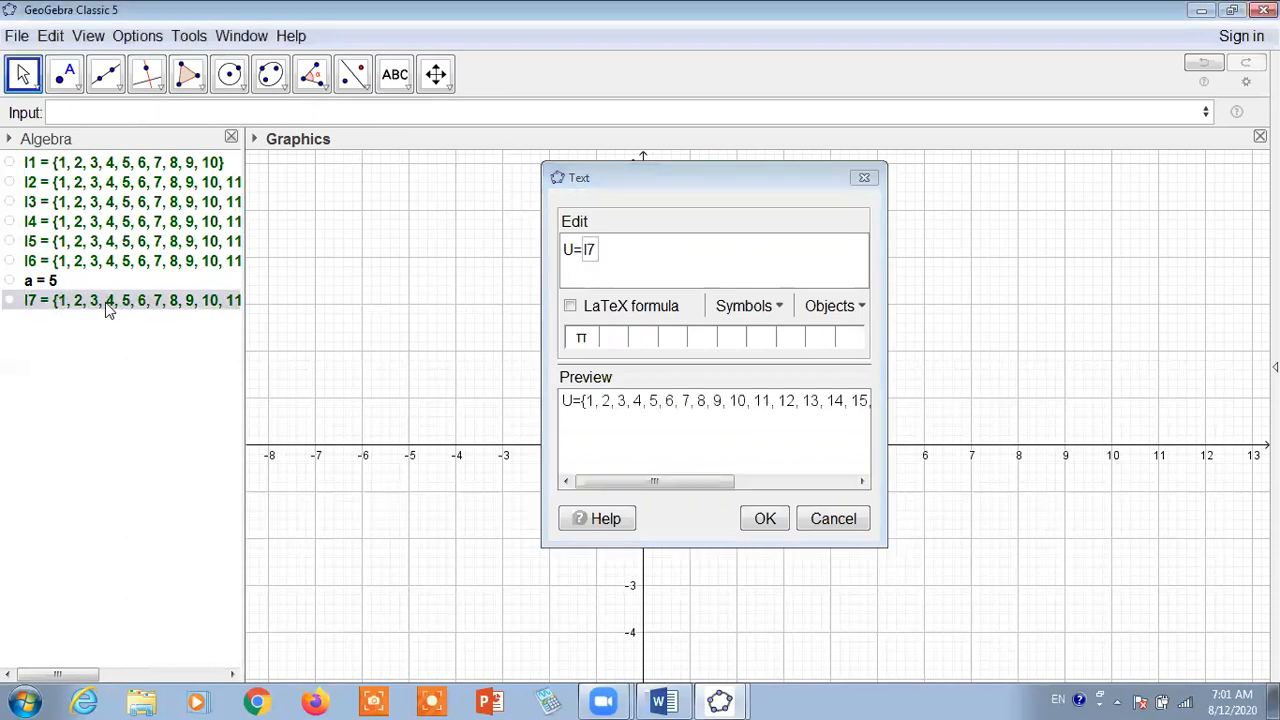
click(610, 256)
key(BackSpace)
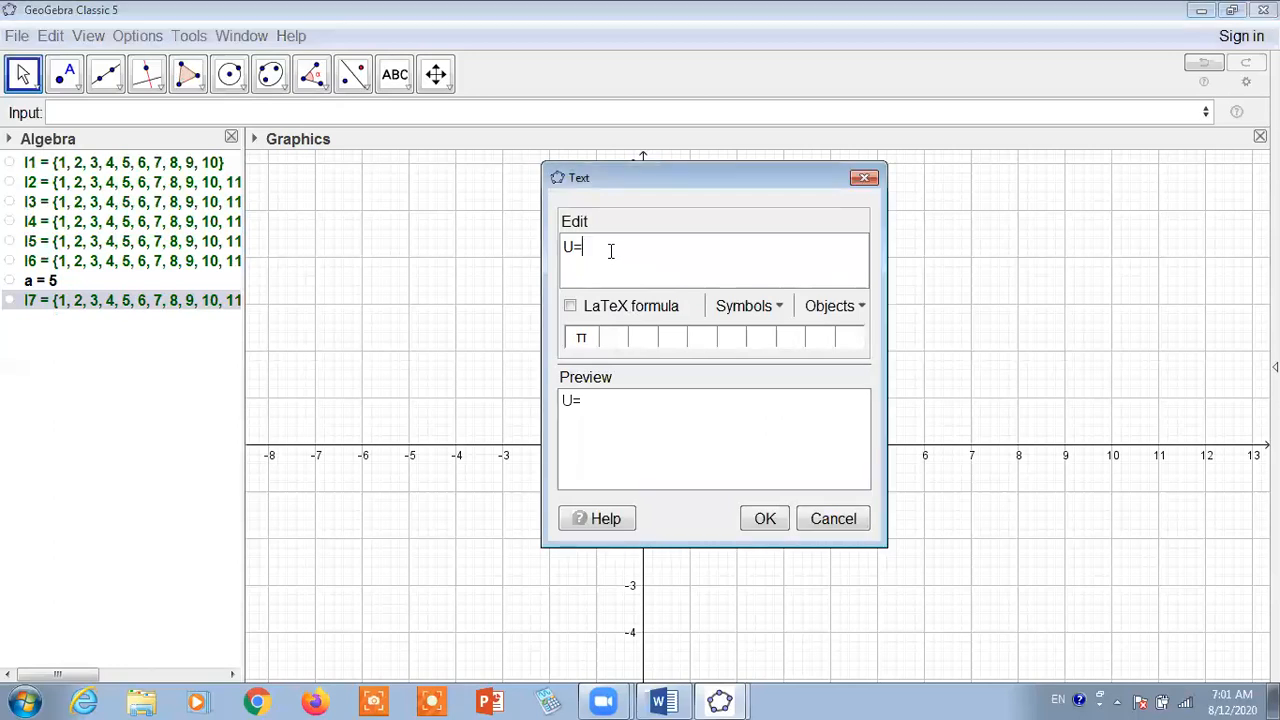
- Insert an object box after "U=" in the text and enter l7 in it
click(861, 308)
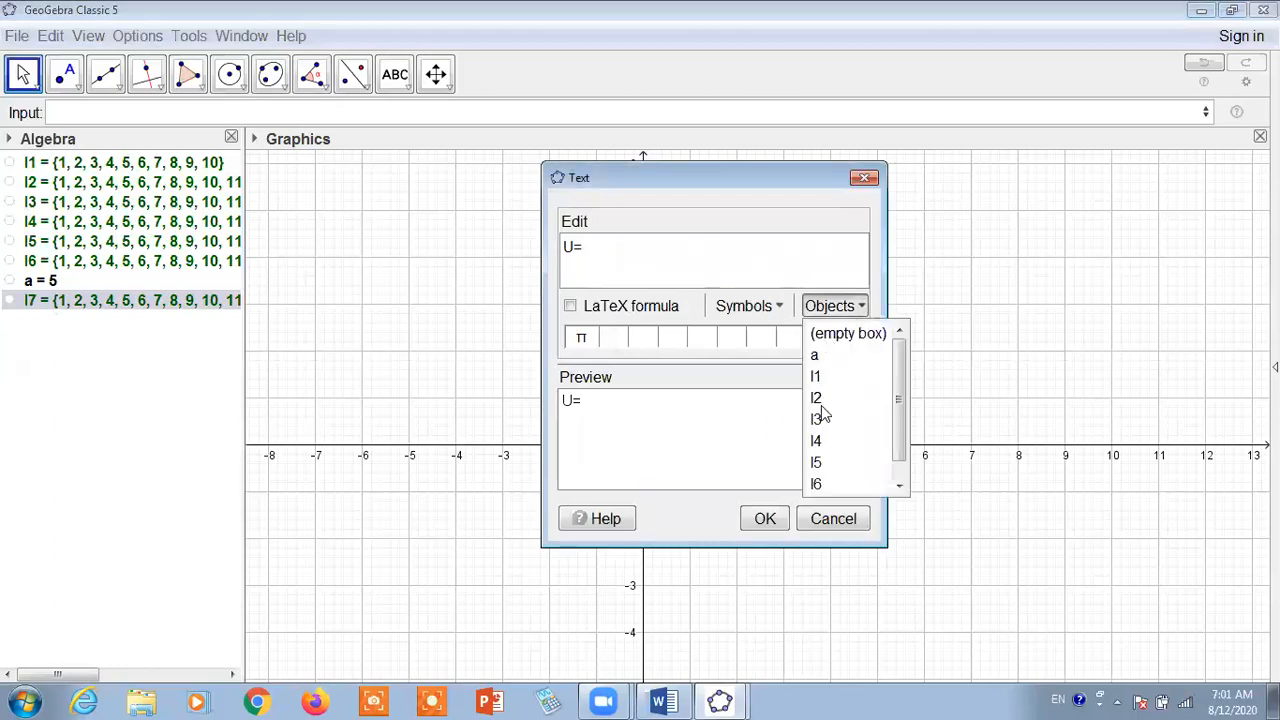
scroll(820, 462, down, 1)
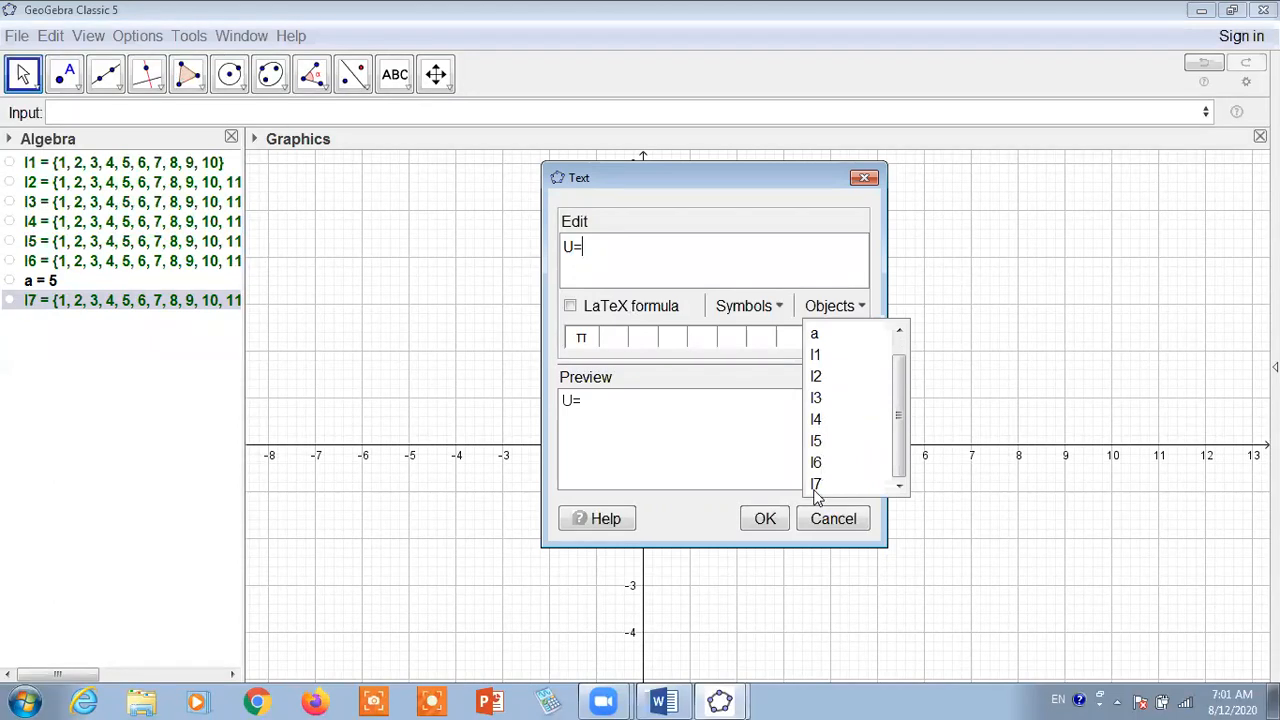
click(816, 485)
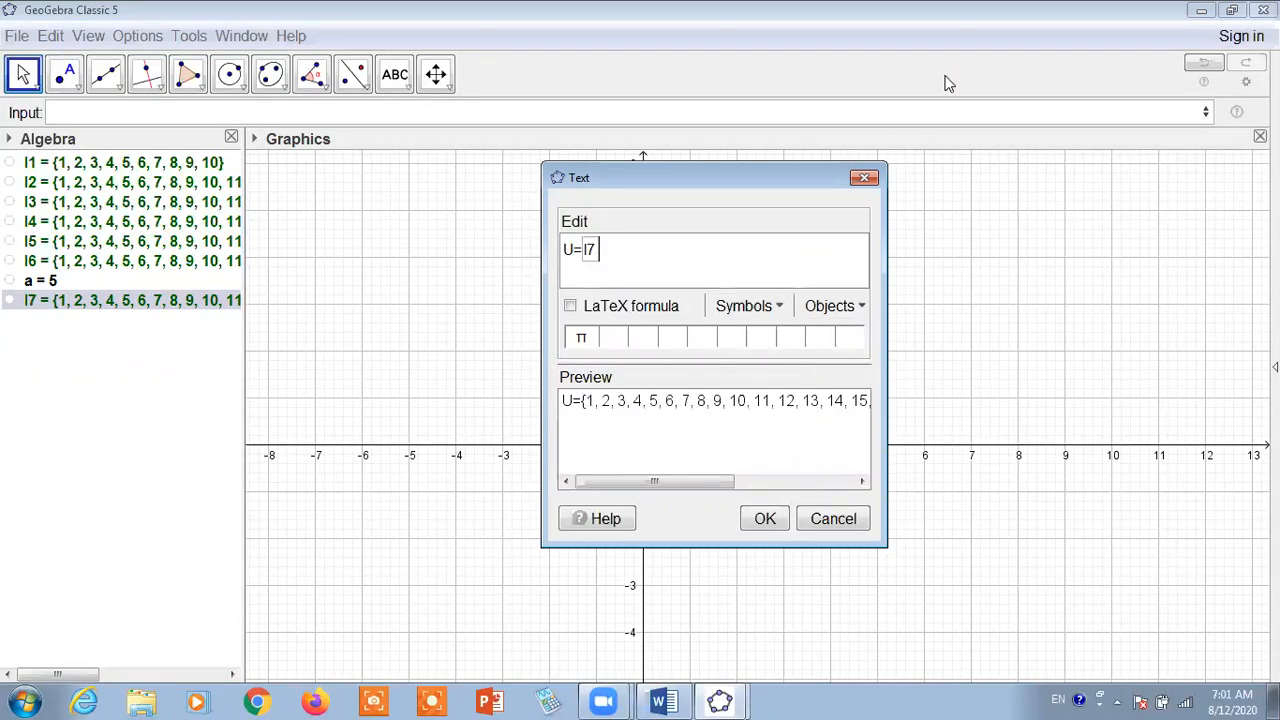
key(BackSpace)
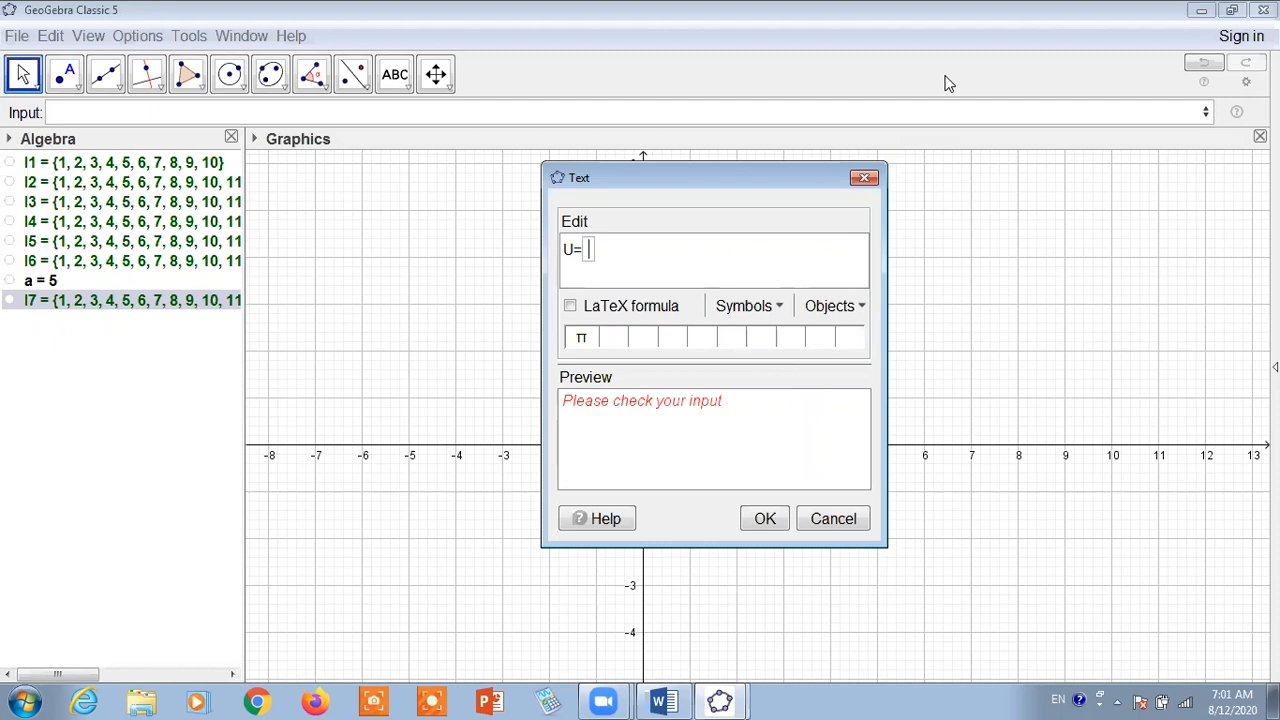
text(l7)
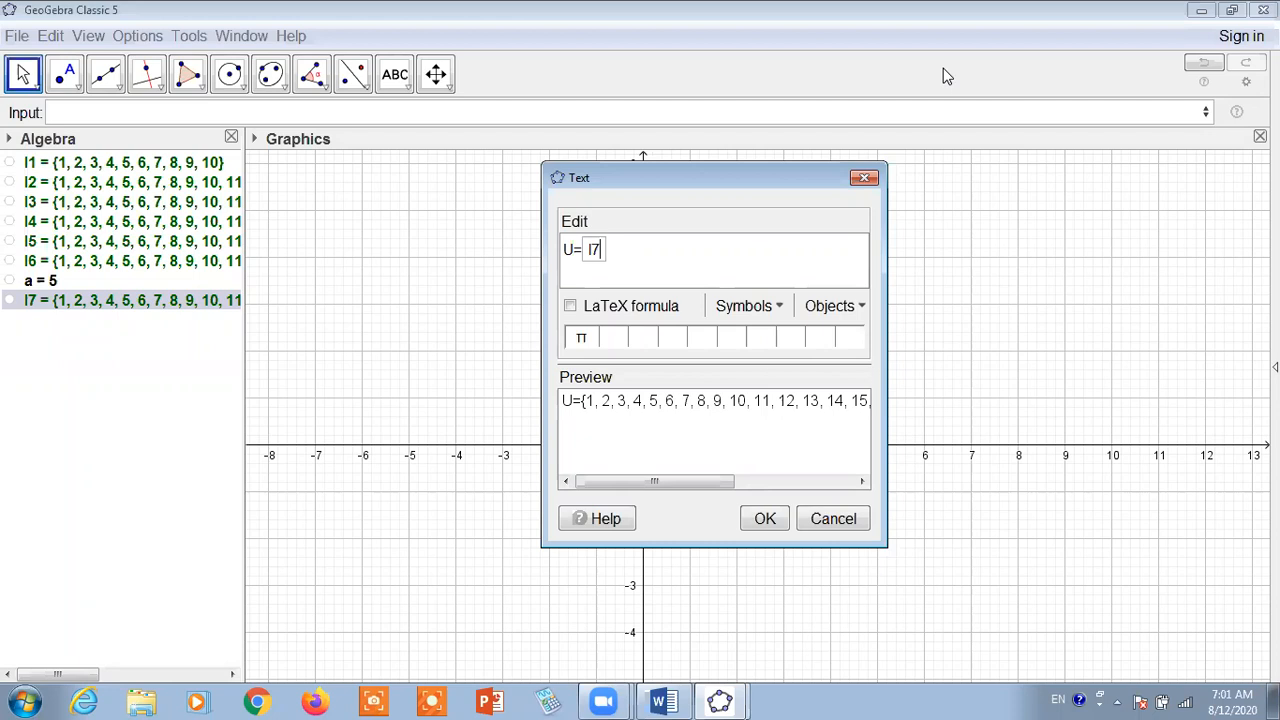
- Format the universal set text as a LaTeX formula and create it in the graphics view
click(572, 307)
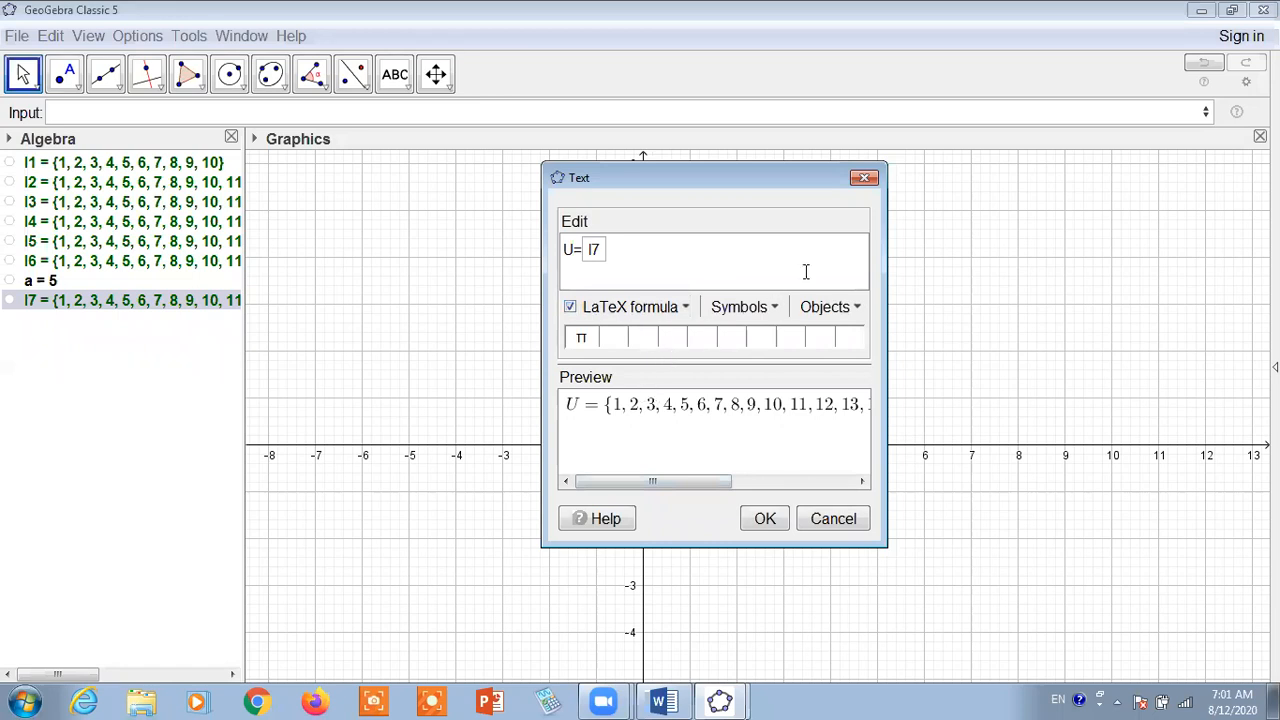
click(406, 86)
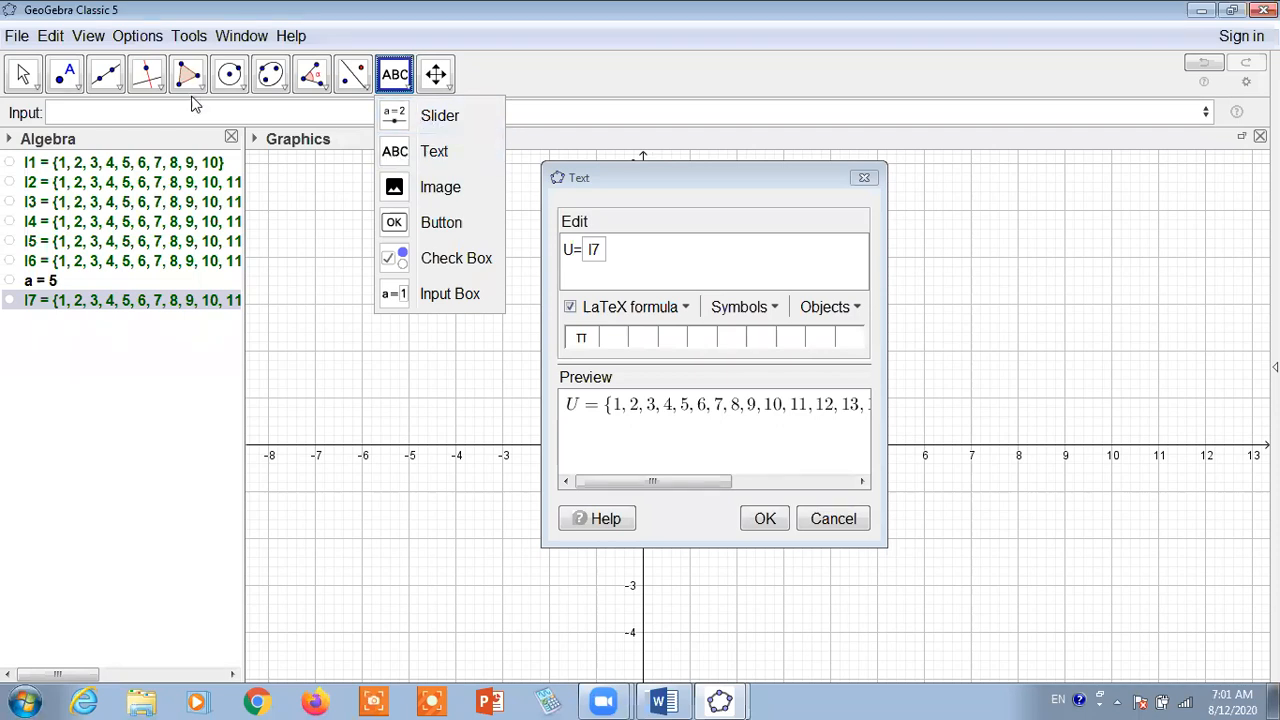
mouse_move(418, 96)
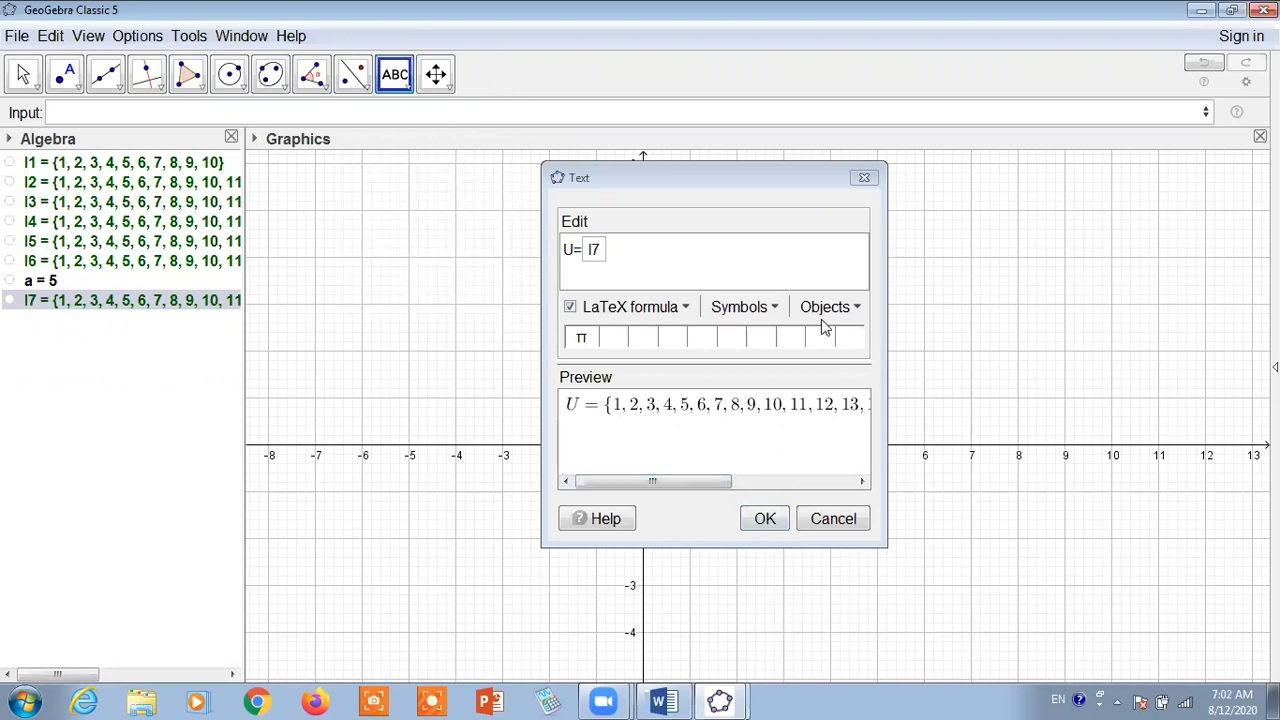
click(256, 141)
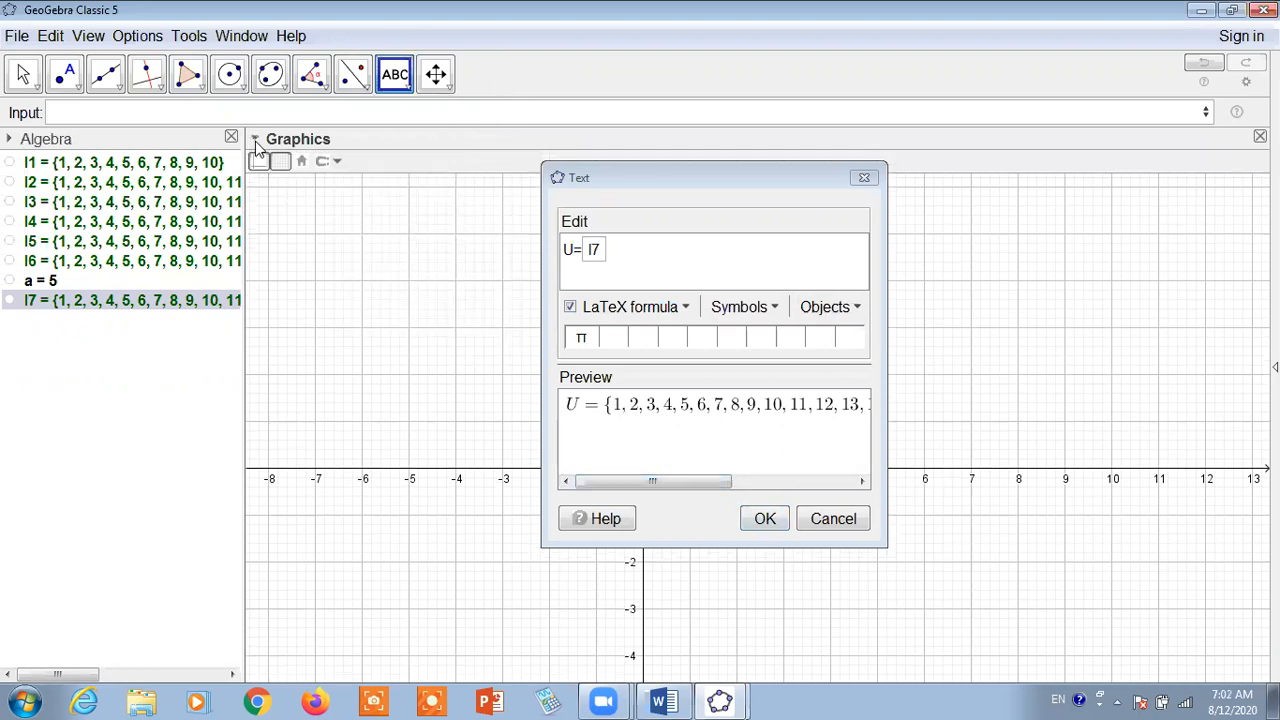
click(256, 143)
click(765, 520)
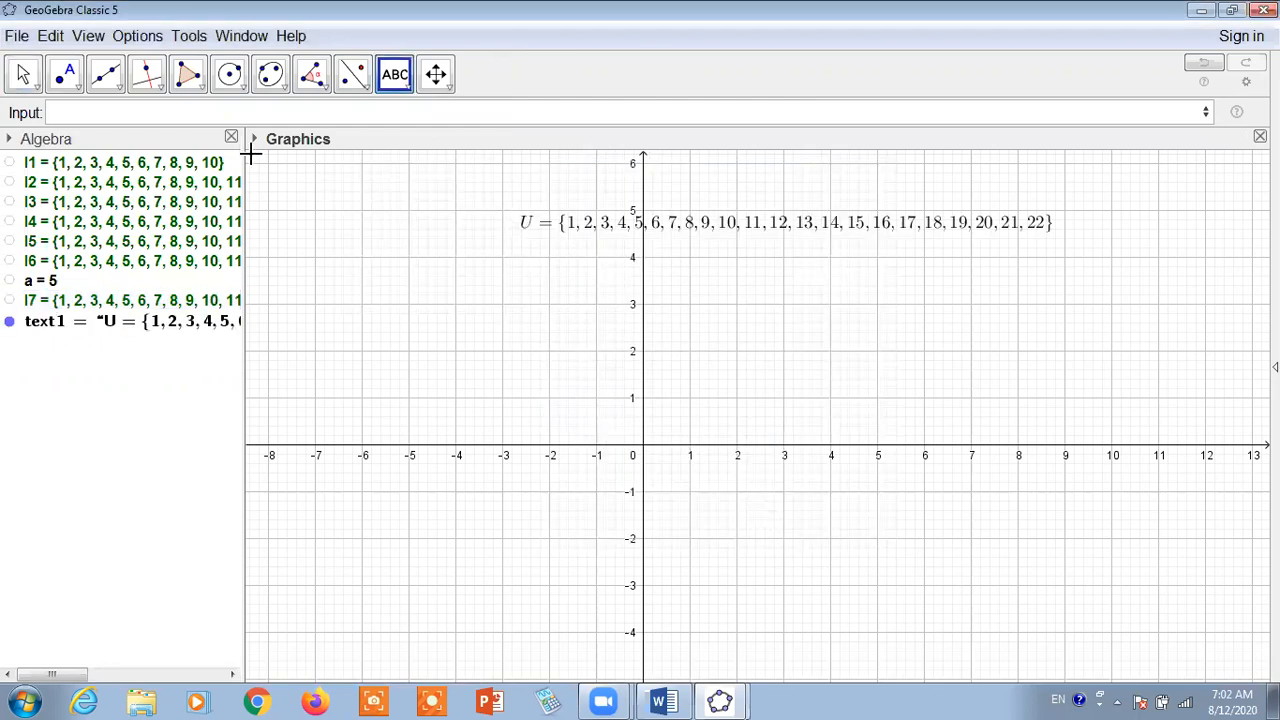
- Format the universal set text as Medium and bold, and move it left so the whole set fits in view
click(24, 75)
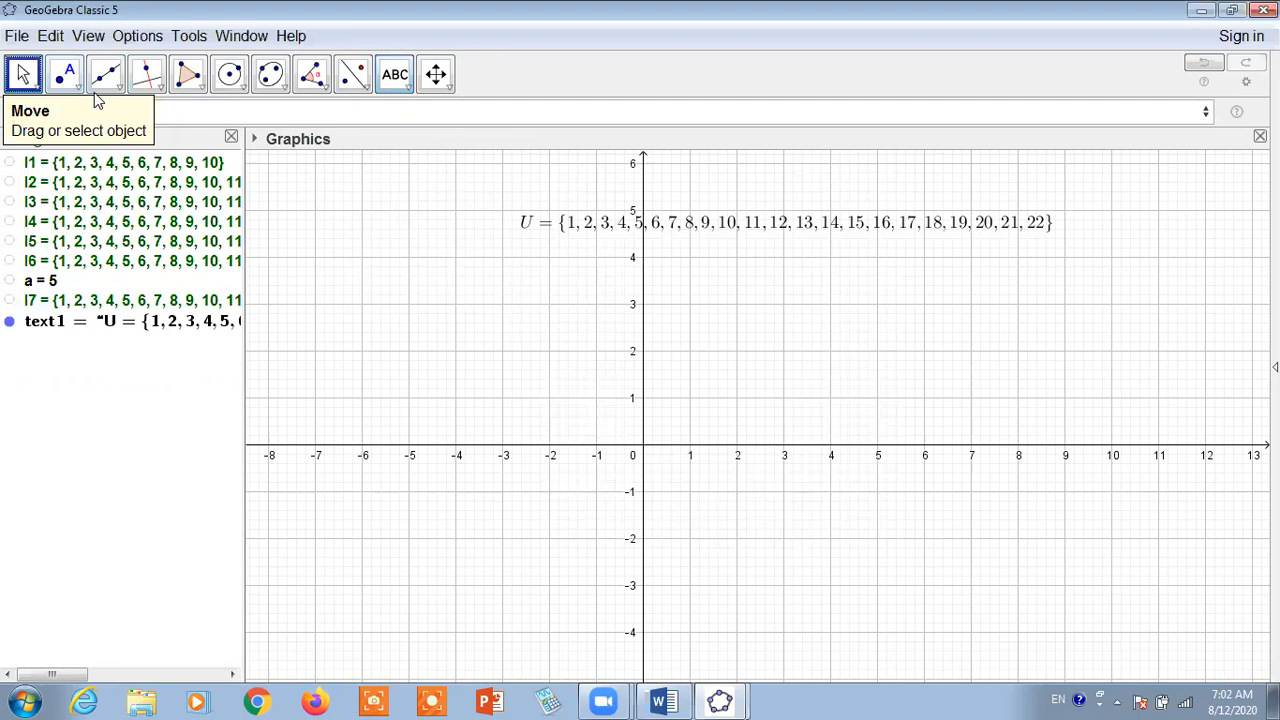
click(612, 224)
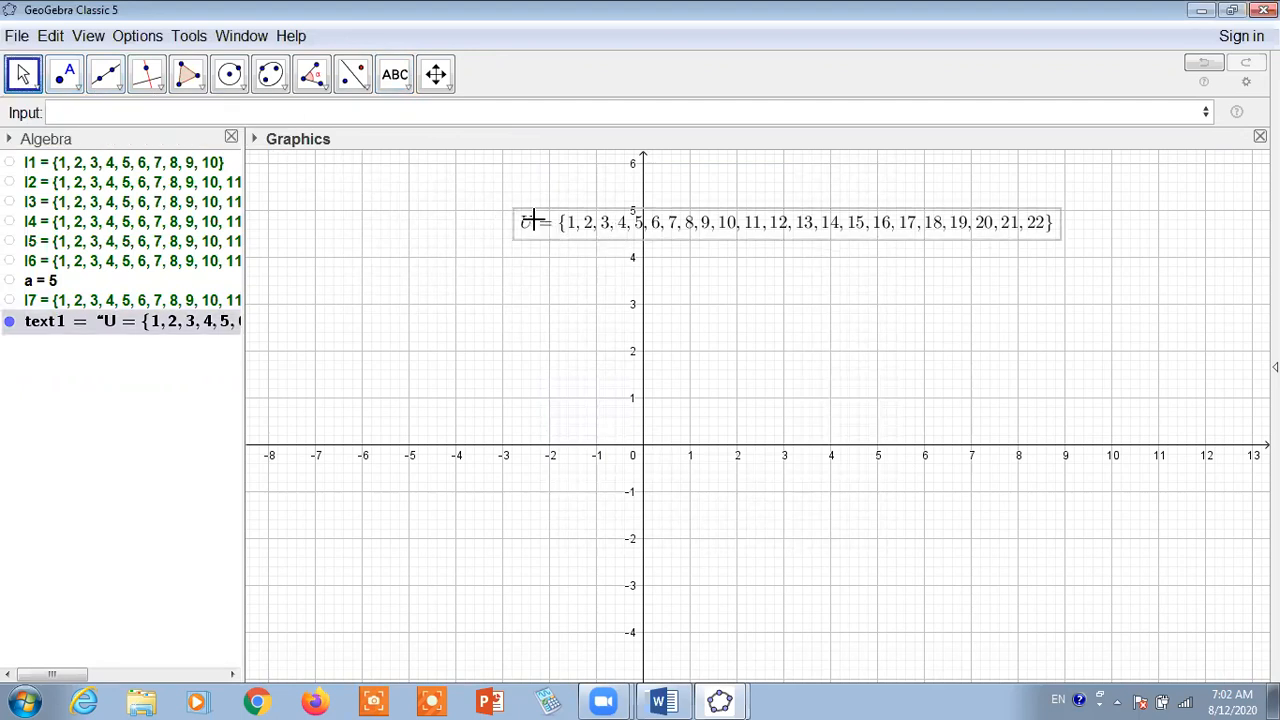
click(255, 141)
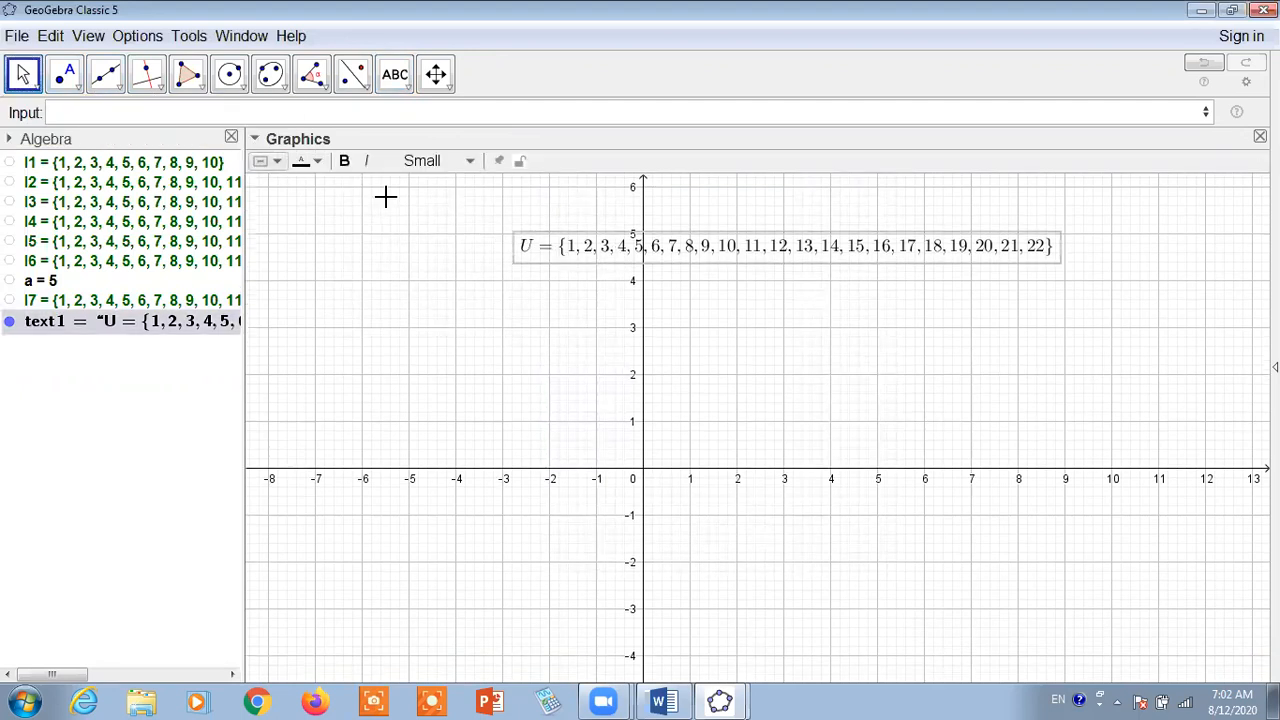
click(469, 161)
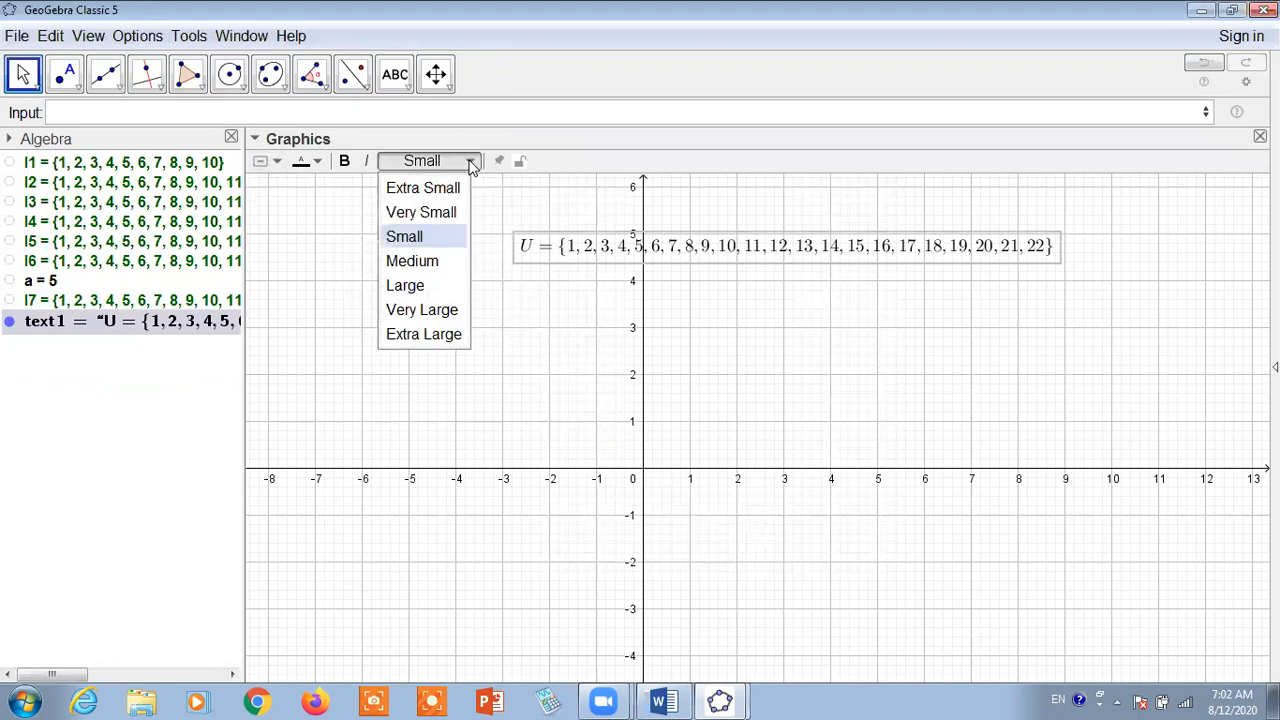
click(423, 260)
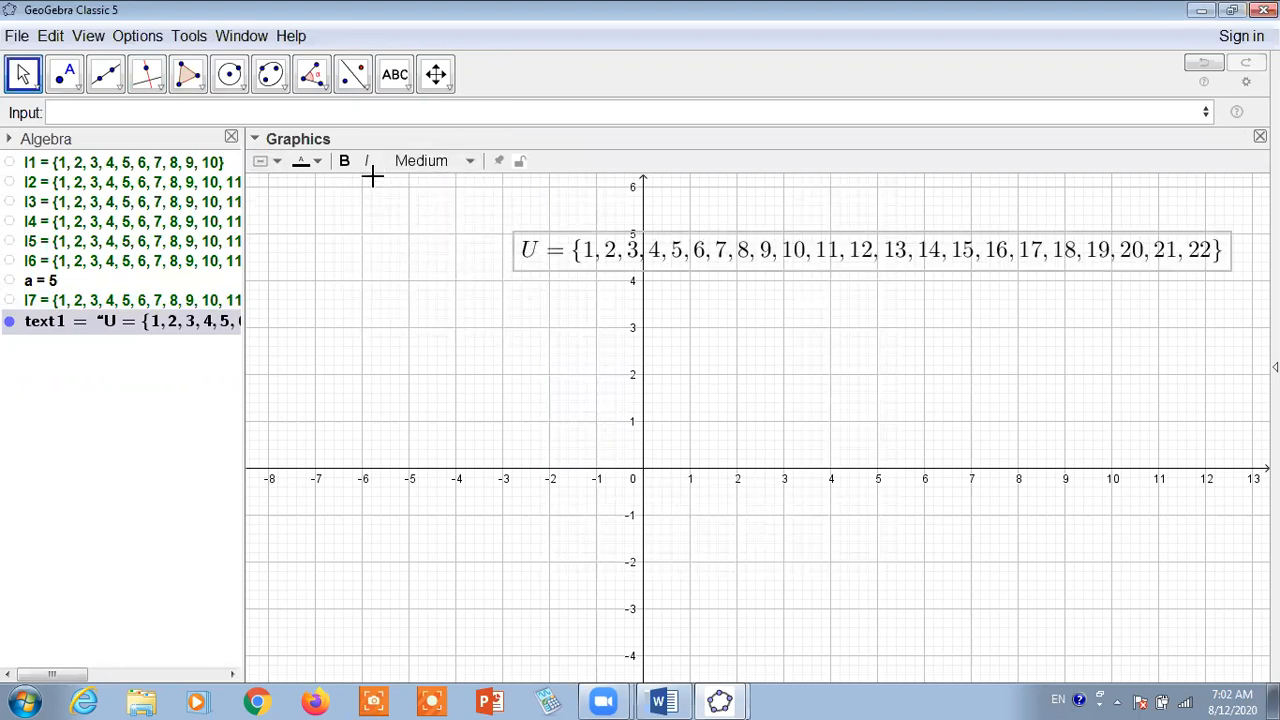
click(345, 161)
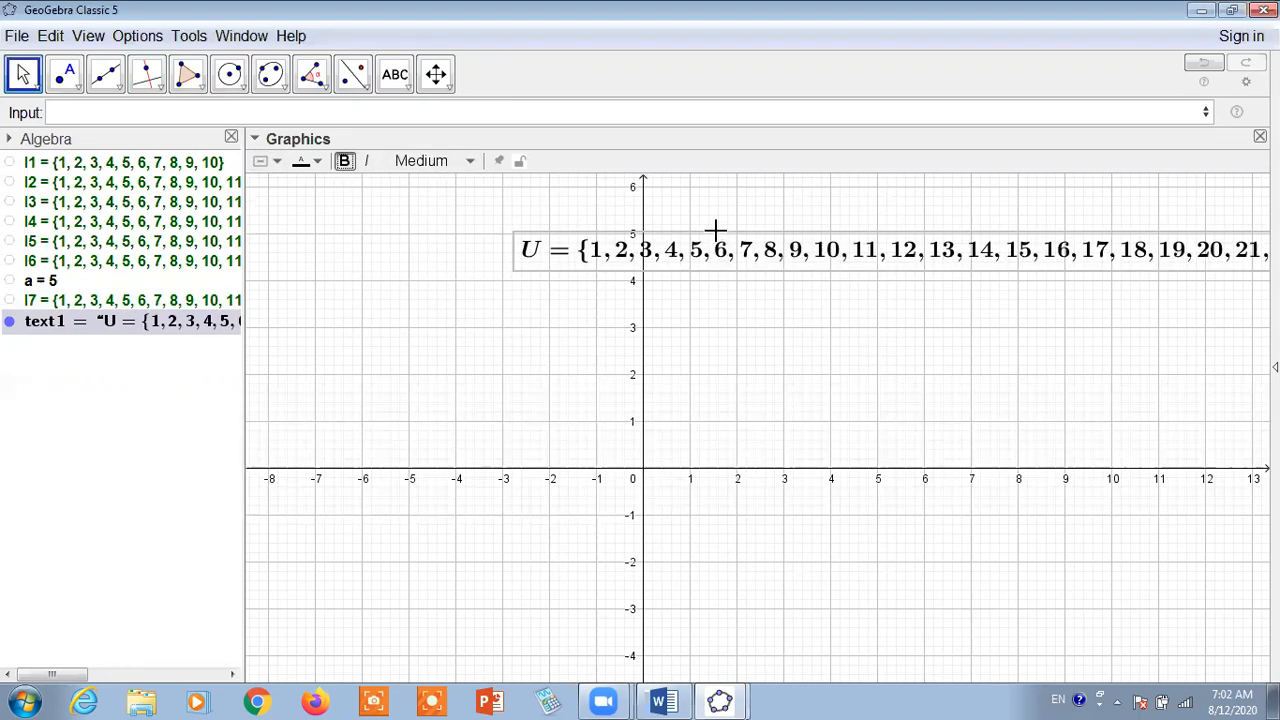
drag(580, 232, 537, 237)
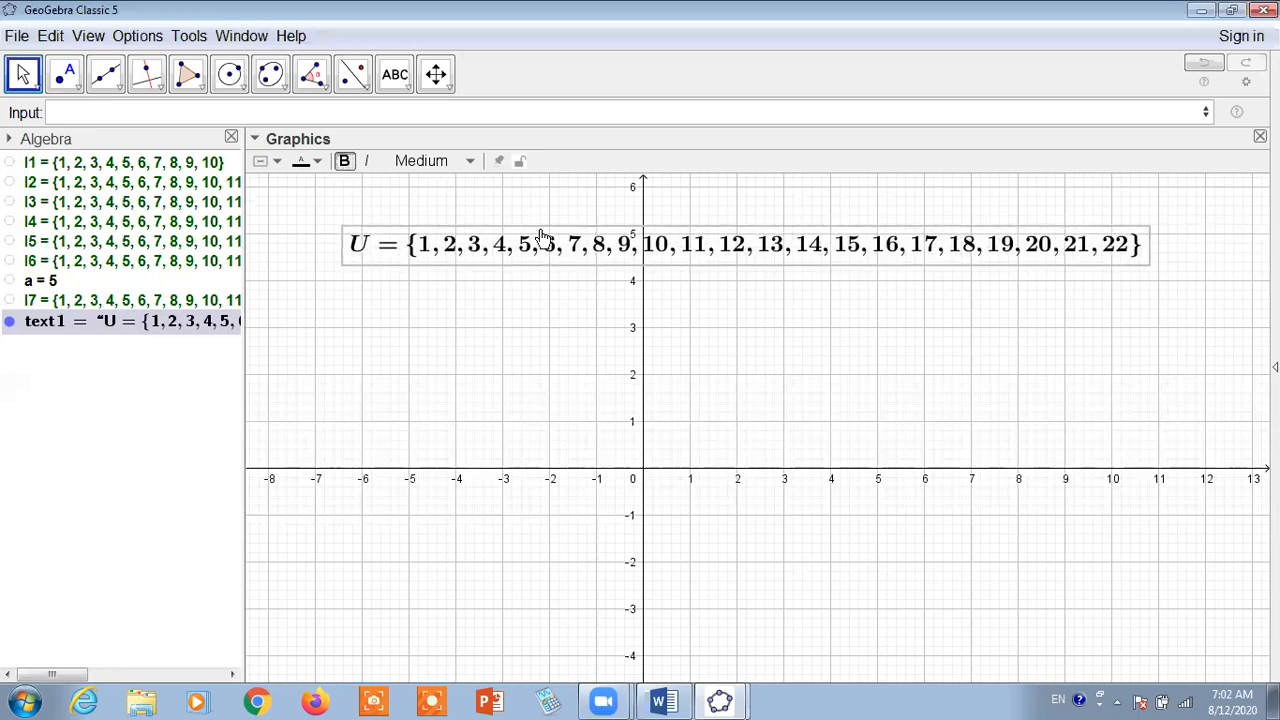
- Set the universal set text's background colour to light turquoise after trying pink and green
click(280, 166)
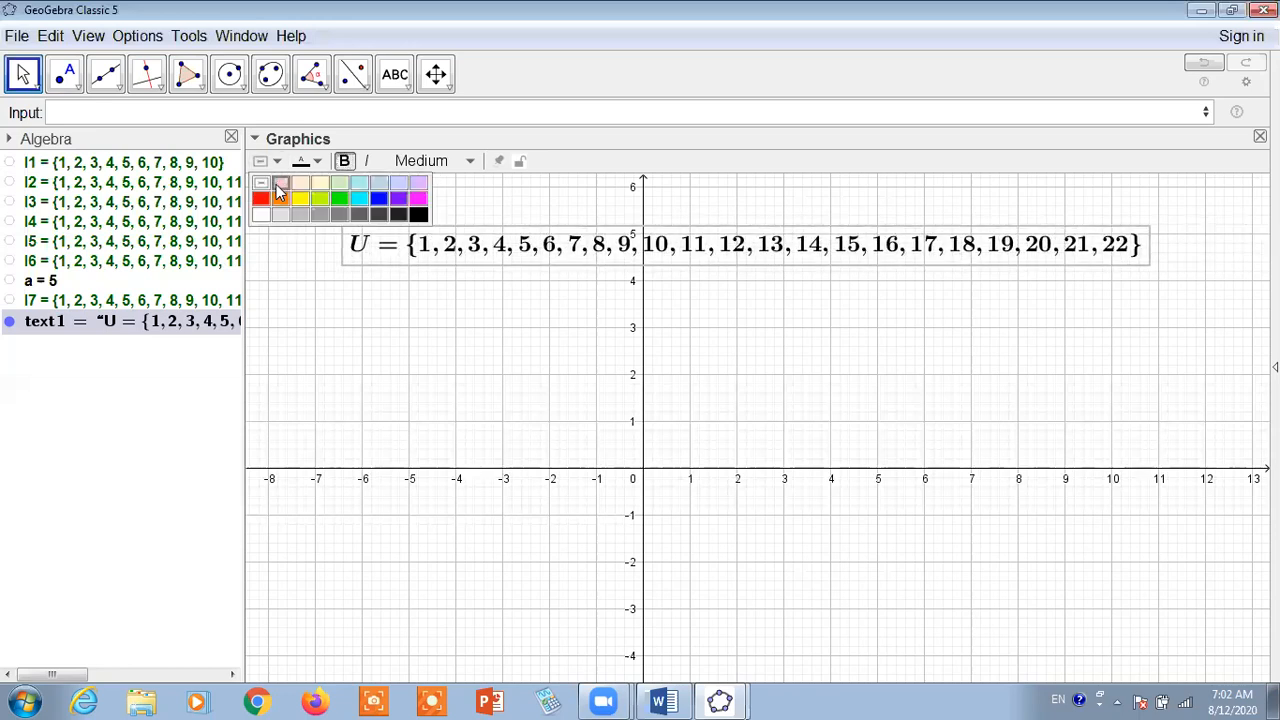
click(281, 186)
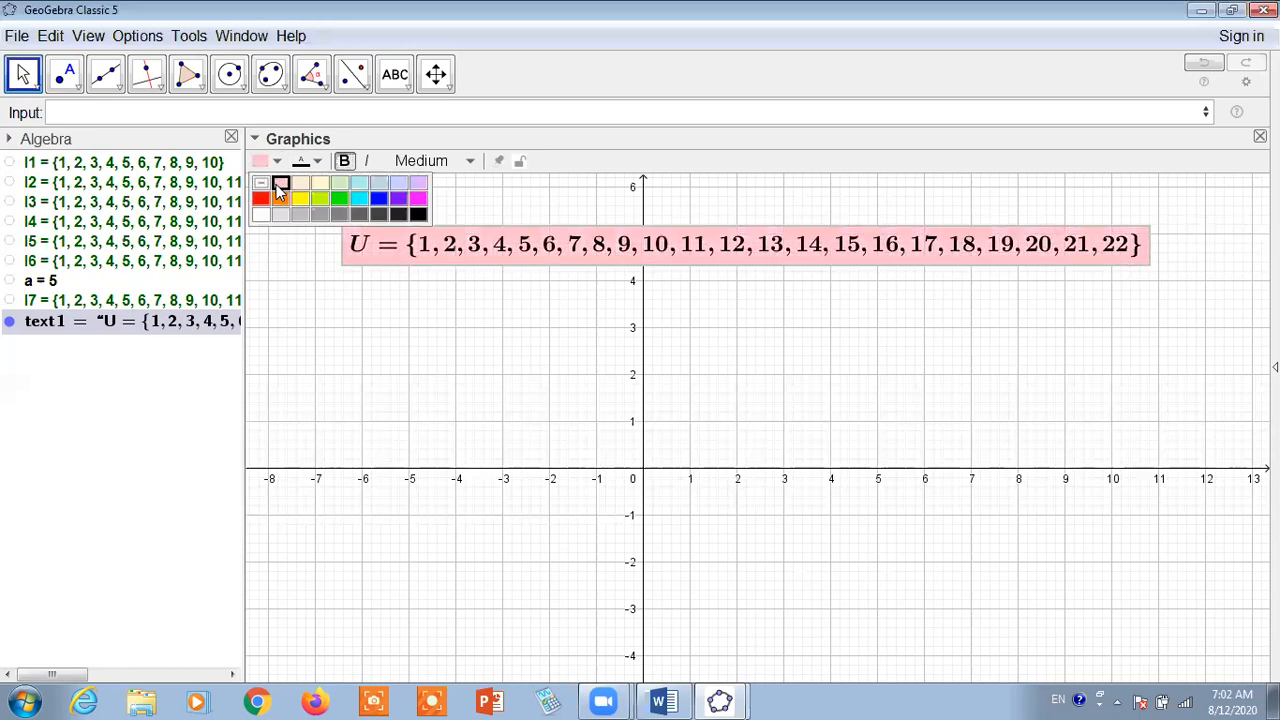
click(339, 199)
click(359, 183)
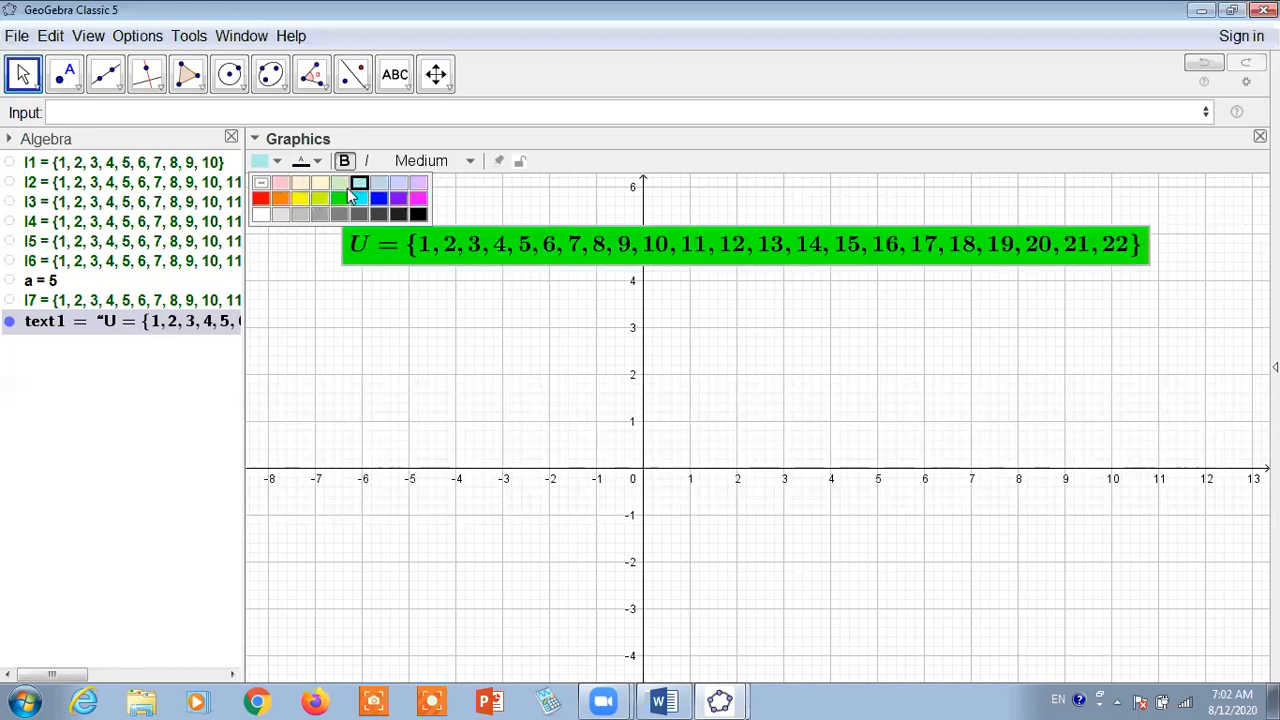
click(484, 202)
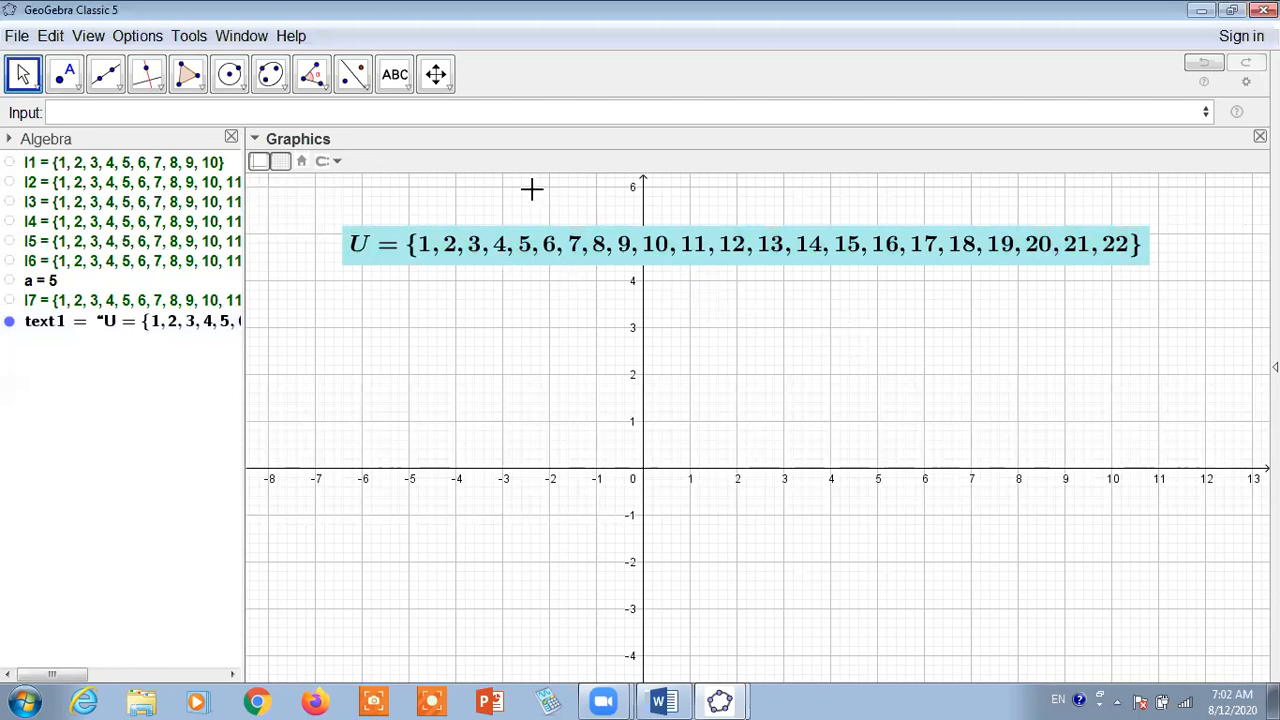
- Insert a button below the universal set text and caption it "Next Question"
click(406, 90)
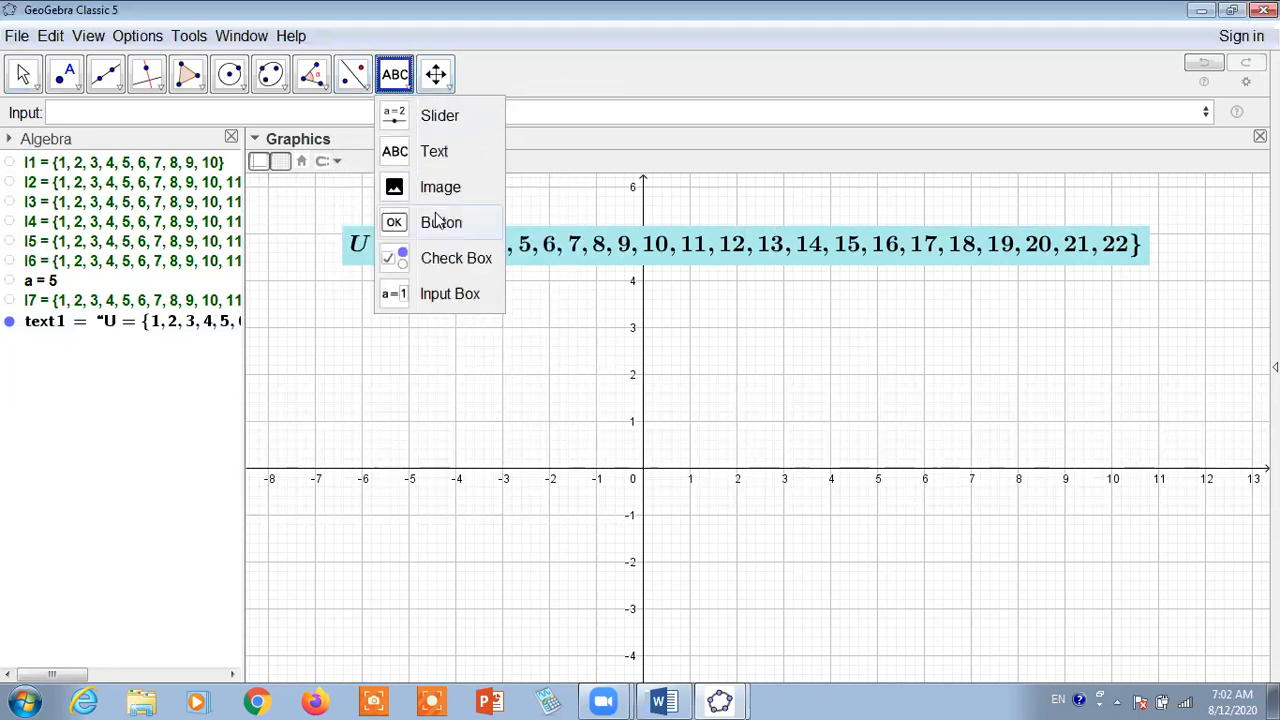
click(437, 224)
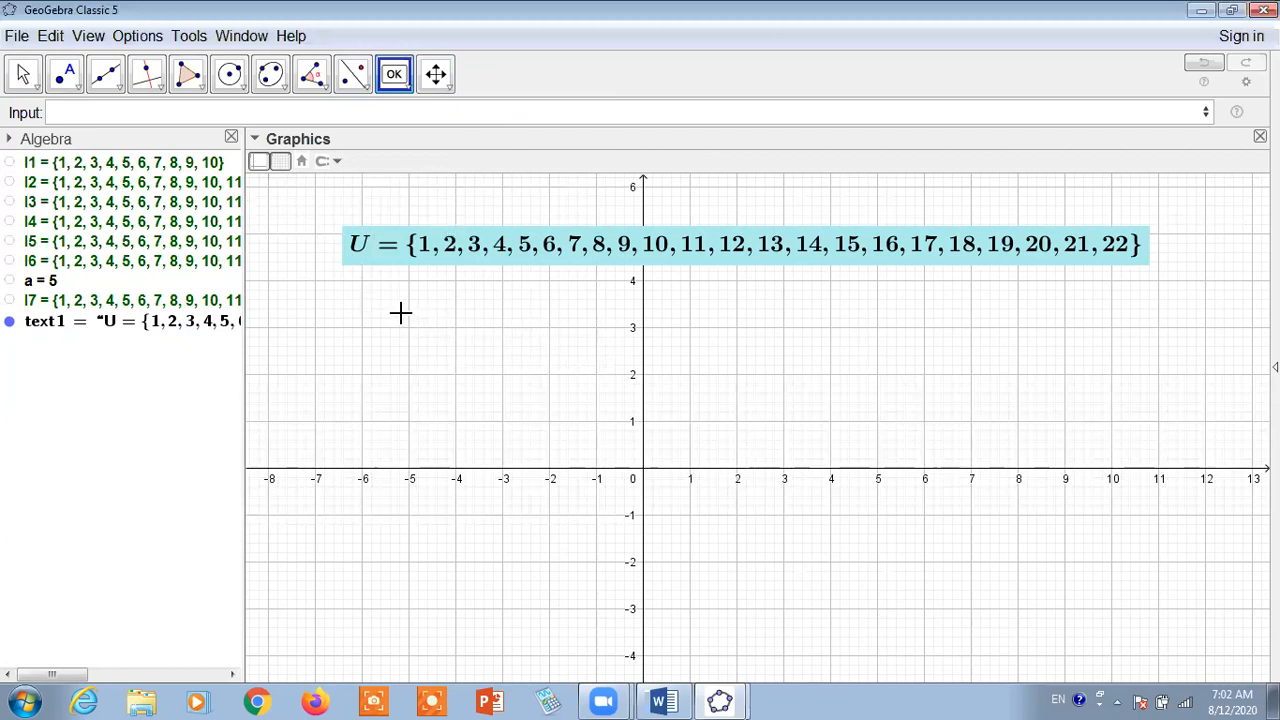
click(400, 313)
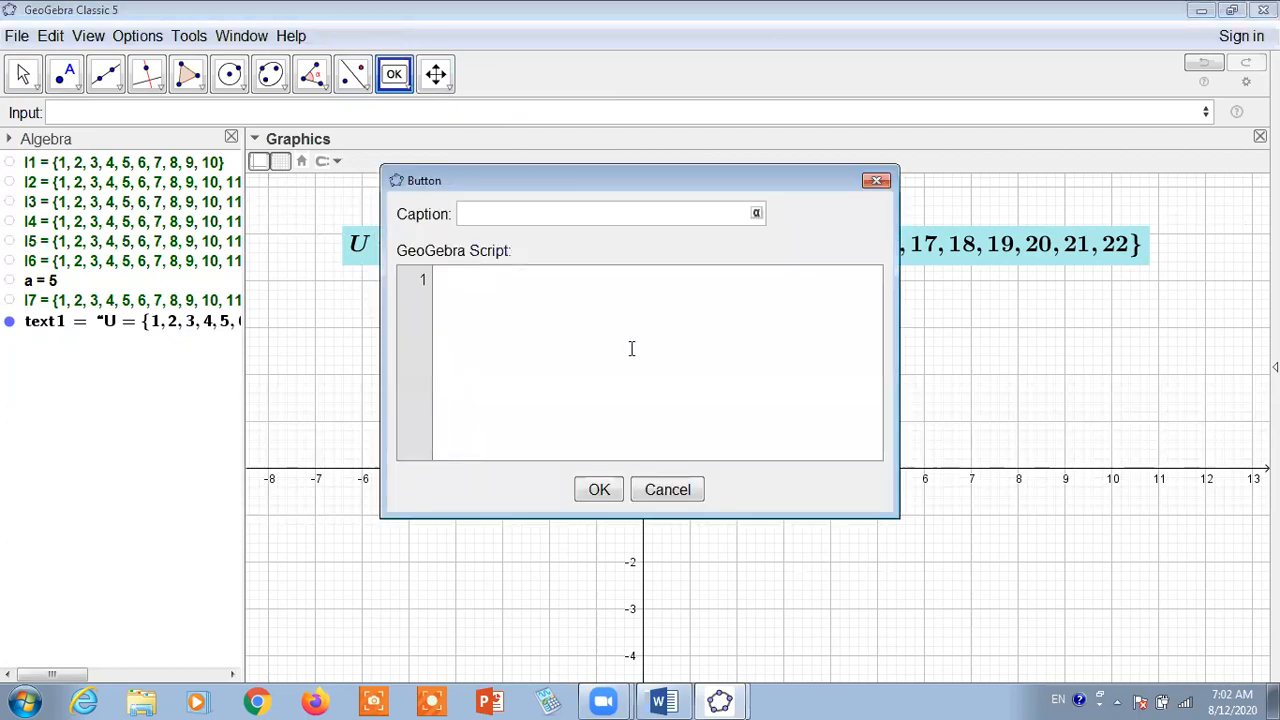
text(Next Question)
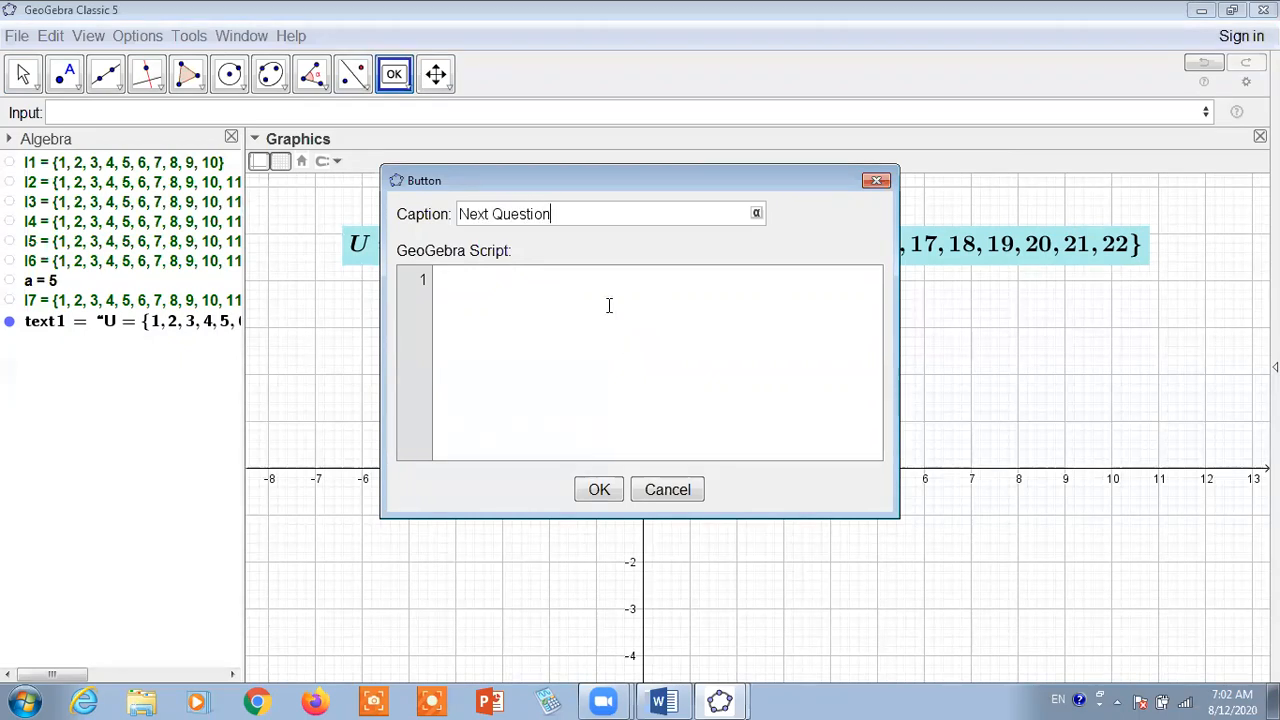
- Enter UpdateConstruction[] as the button's GeoGebra script and create the button
click(646, 354)
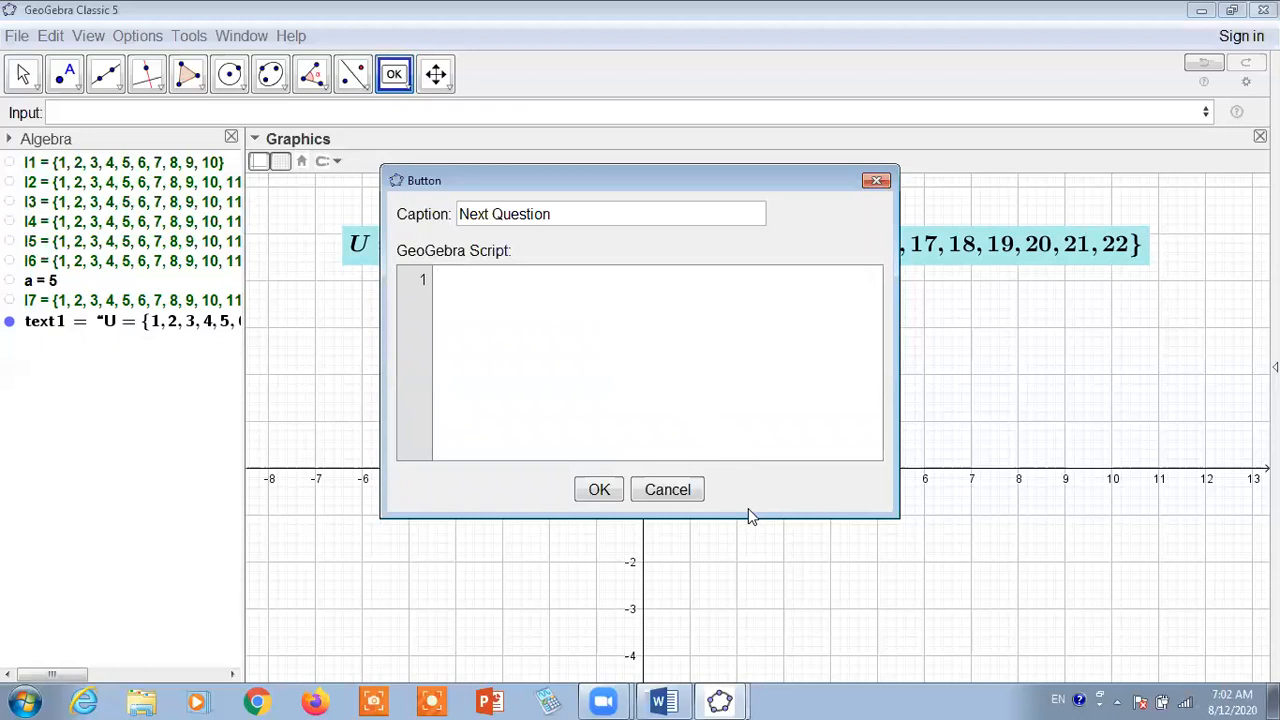
text(UpdateConstruction)
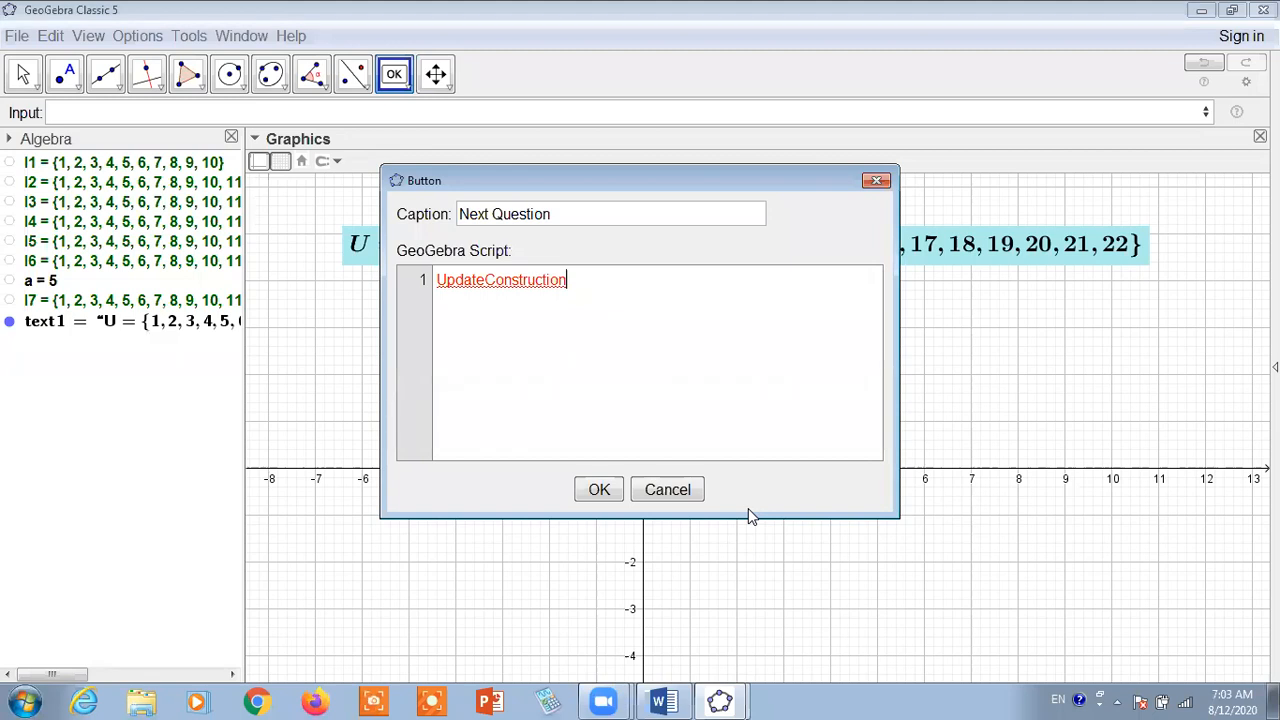
text([)
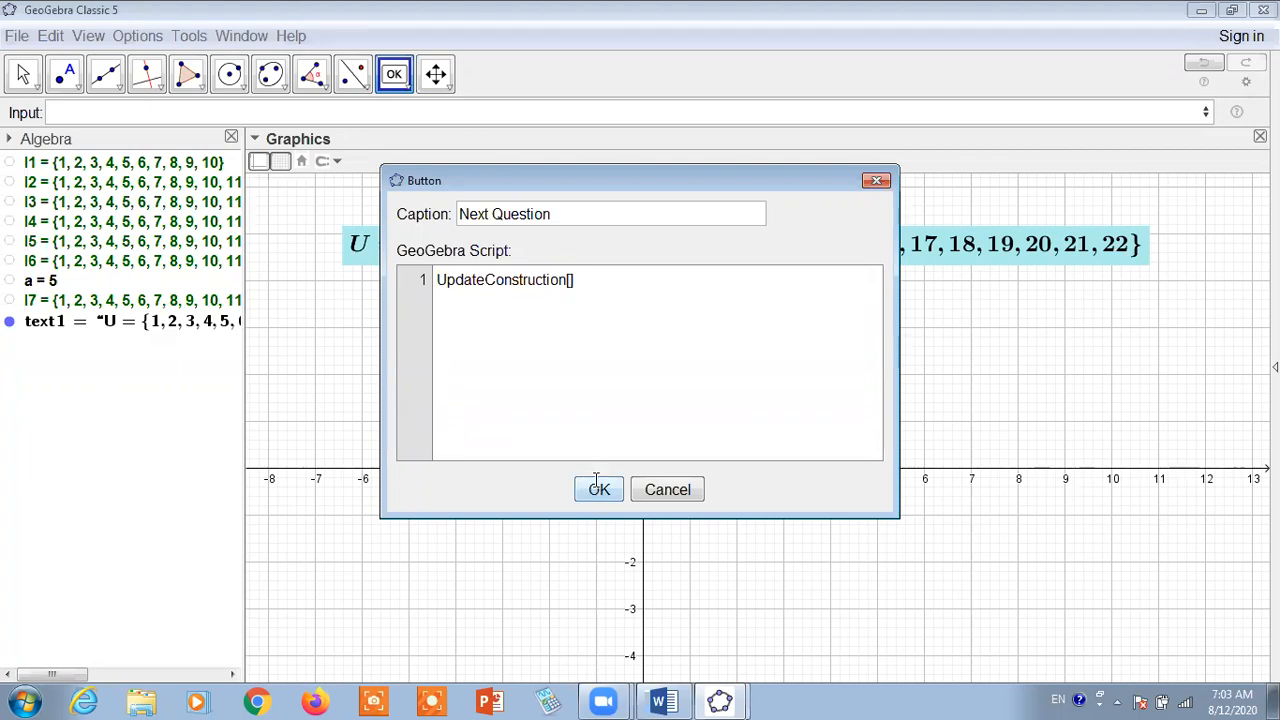
click(410, 90)
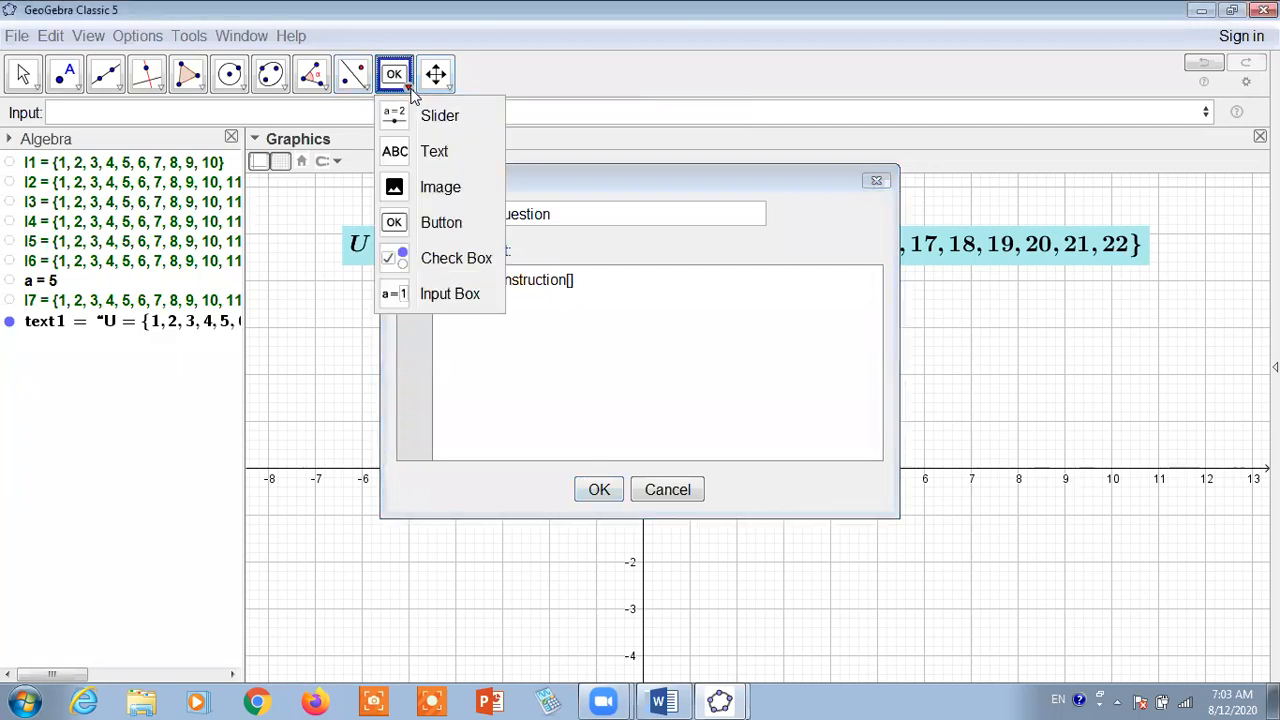
click(440, 78)
click(394, 74)
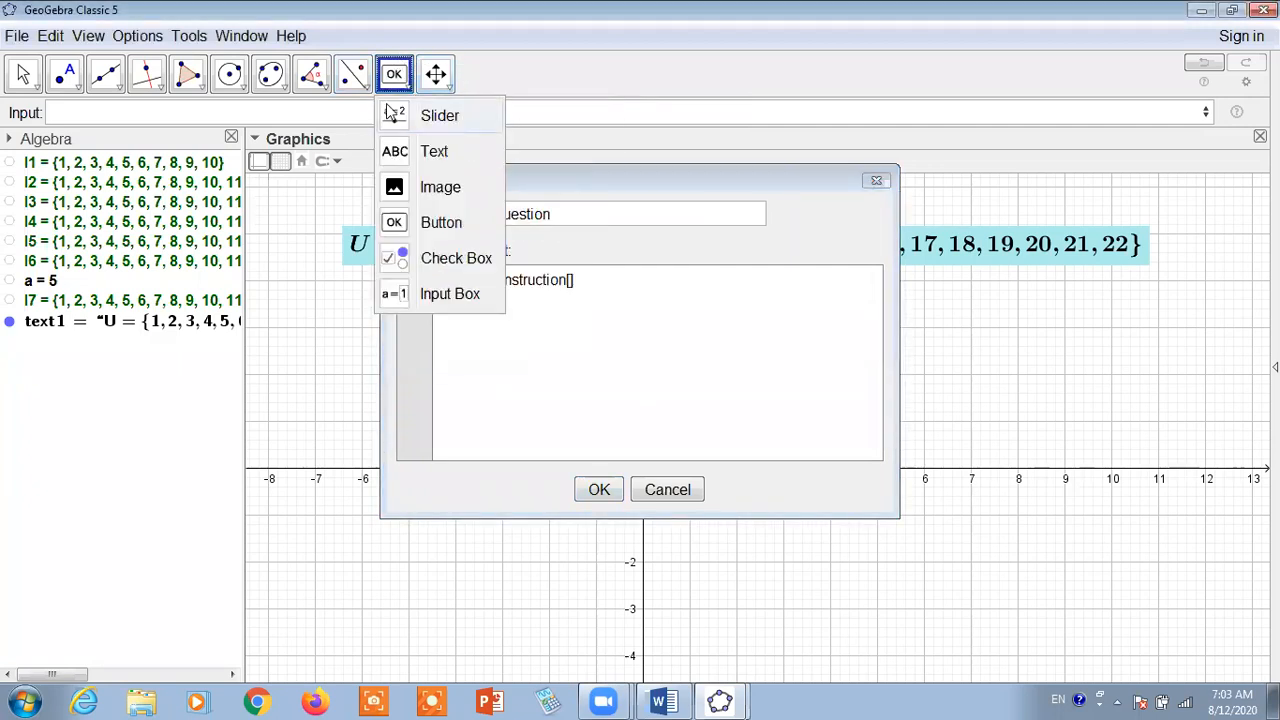
click(589, 86)
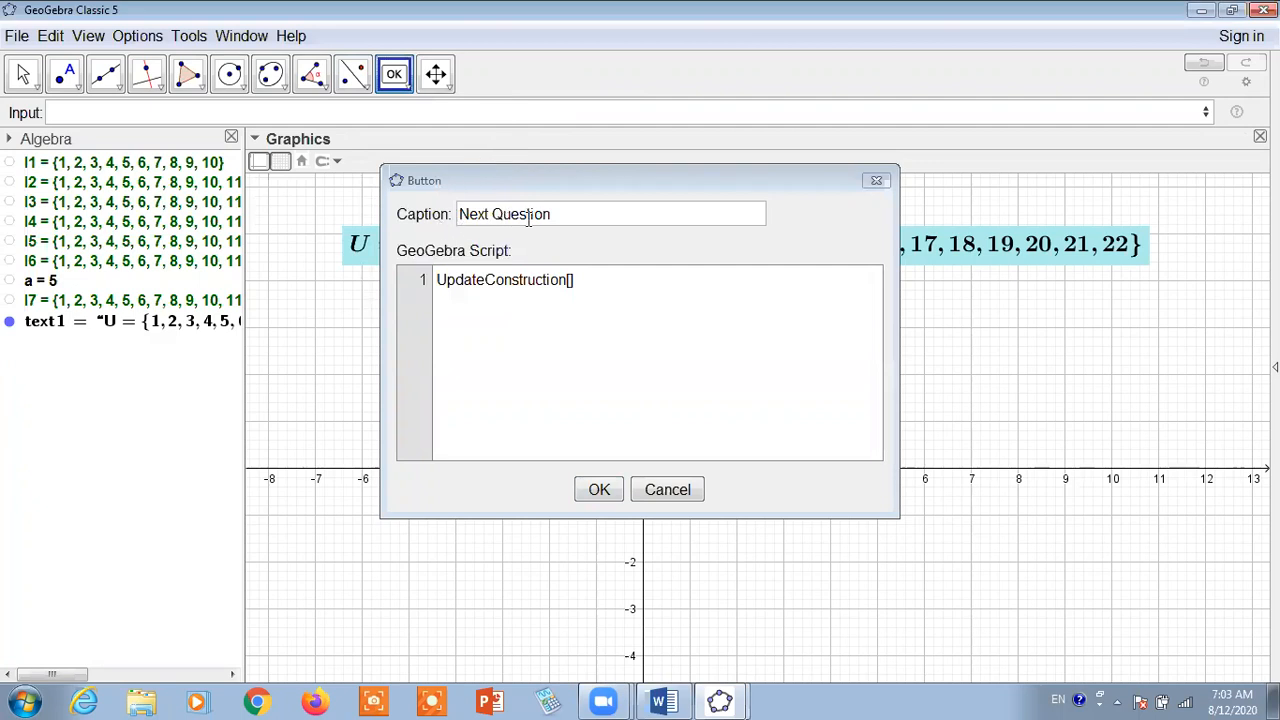
click(530, 304)
click(598, 500)
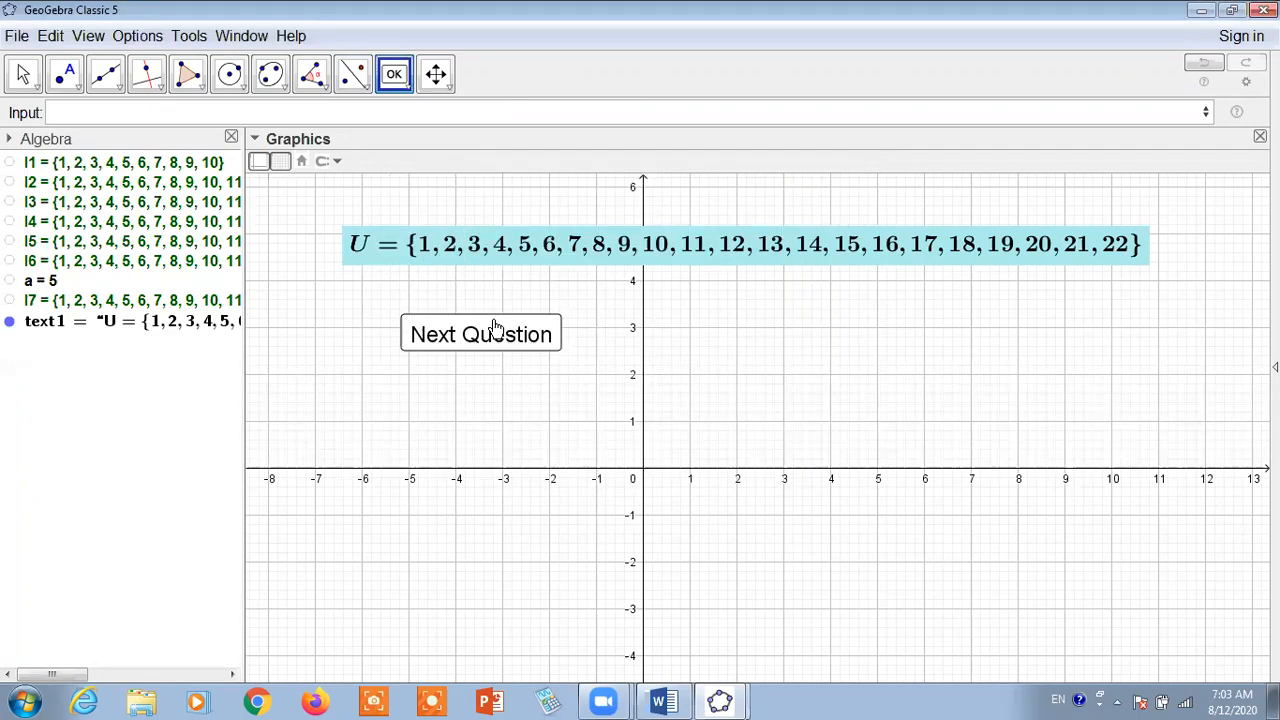
- Move the Next Question button beneath the right part of the universal set text and narrow the Algebra view
drag(493, 326, 1006, 316)
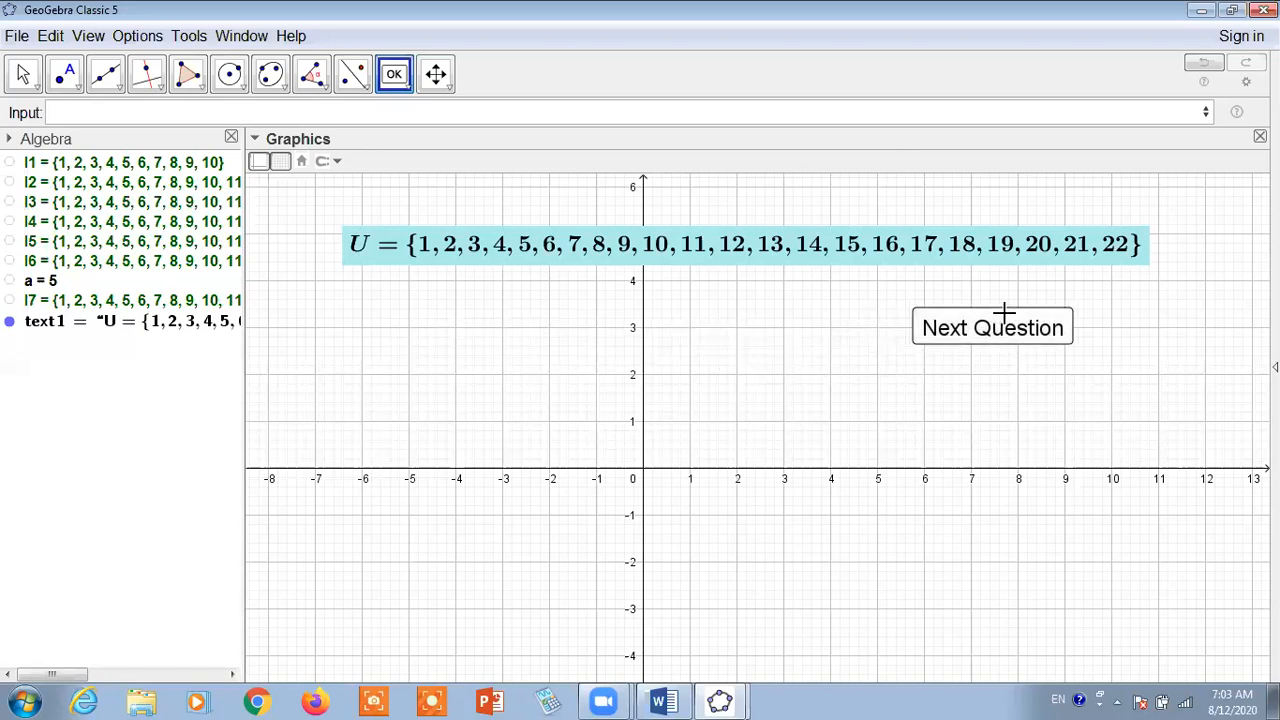
click(964, 333)
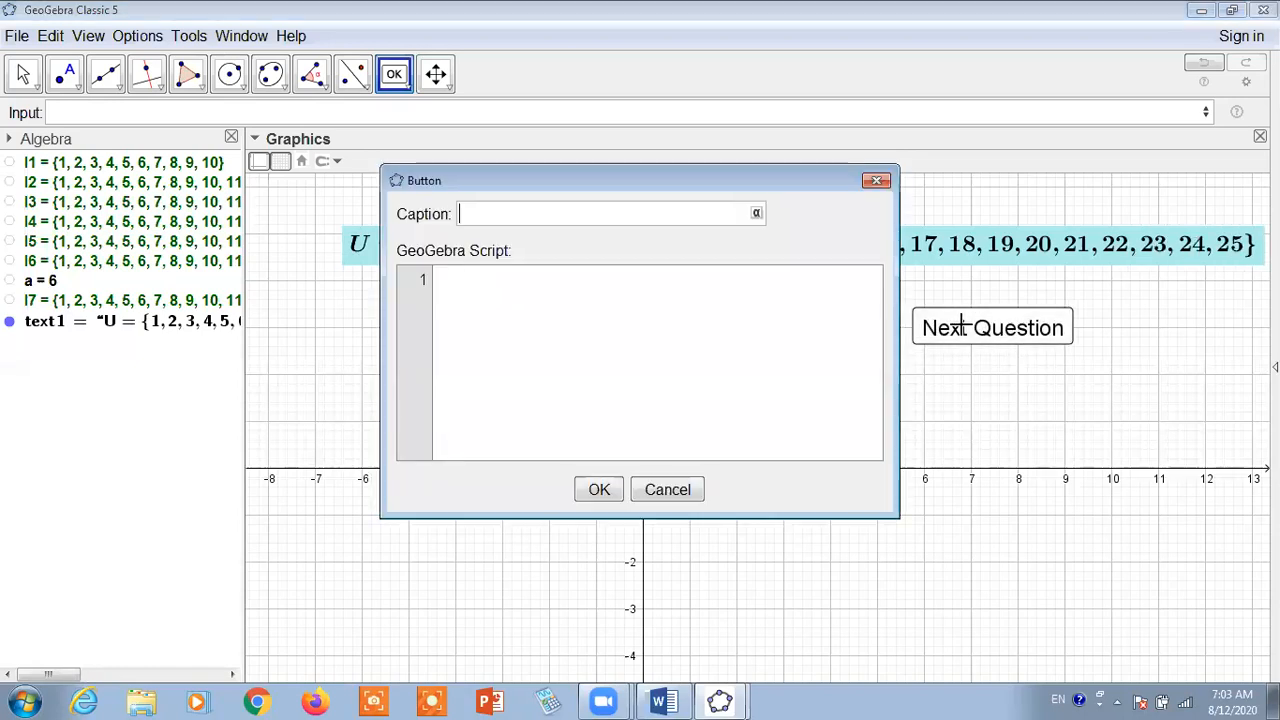
click(876, 179)
click(23, 74)
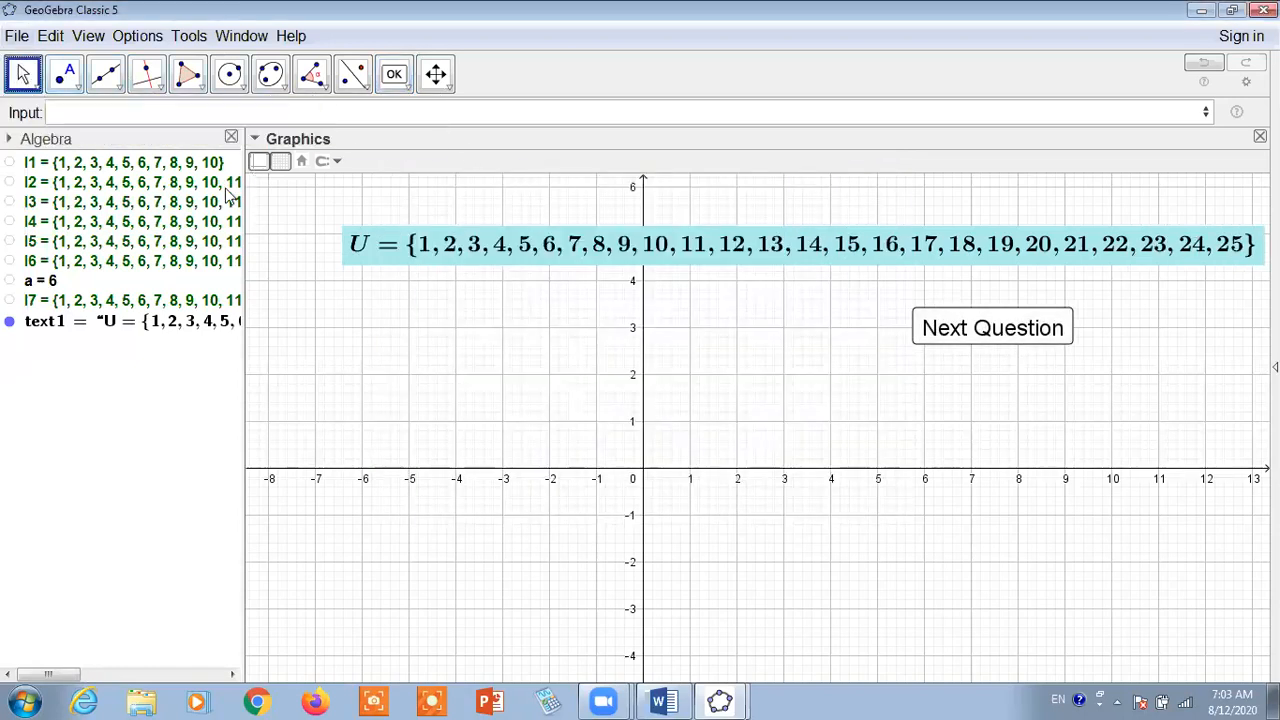
drag(246, 202, 128, 205)
- Test the Next Question button repeatedly to check that it generates random universal sets
click(864, 332)
click(864, 330)
click(864, 330)
click(864, 330)
click(864, 330)
click(864, 330)
click(862, 330)
click(862, 330)
click(861, 333)
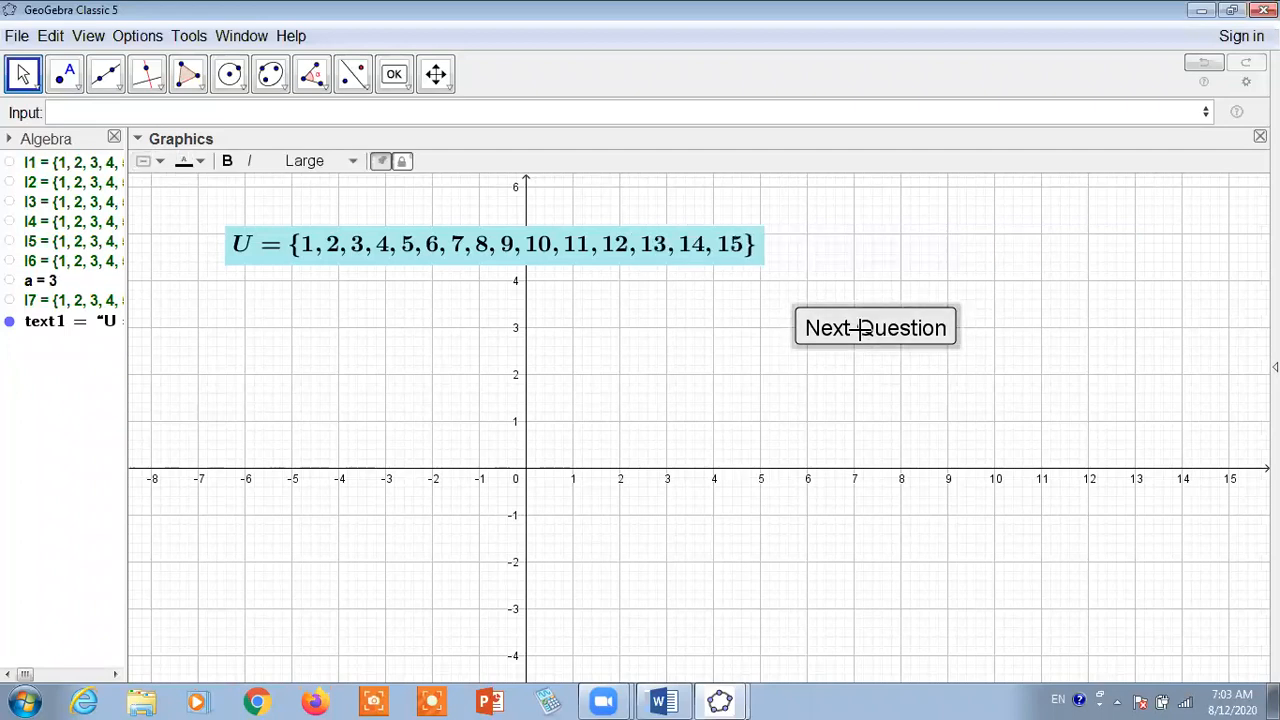
click(860, 331)
click(858, 328)
click(858, 328)
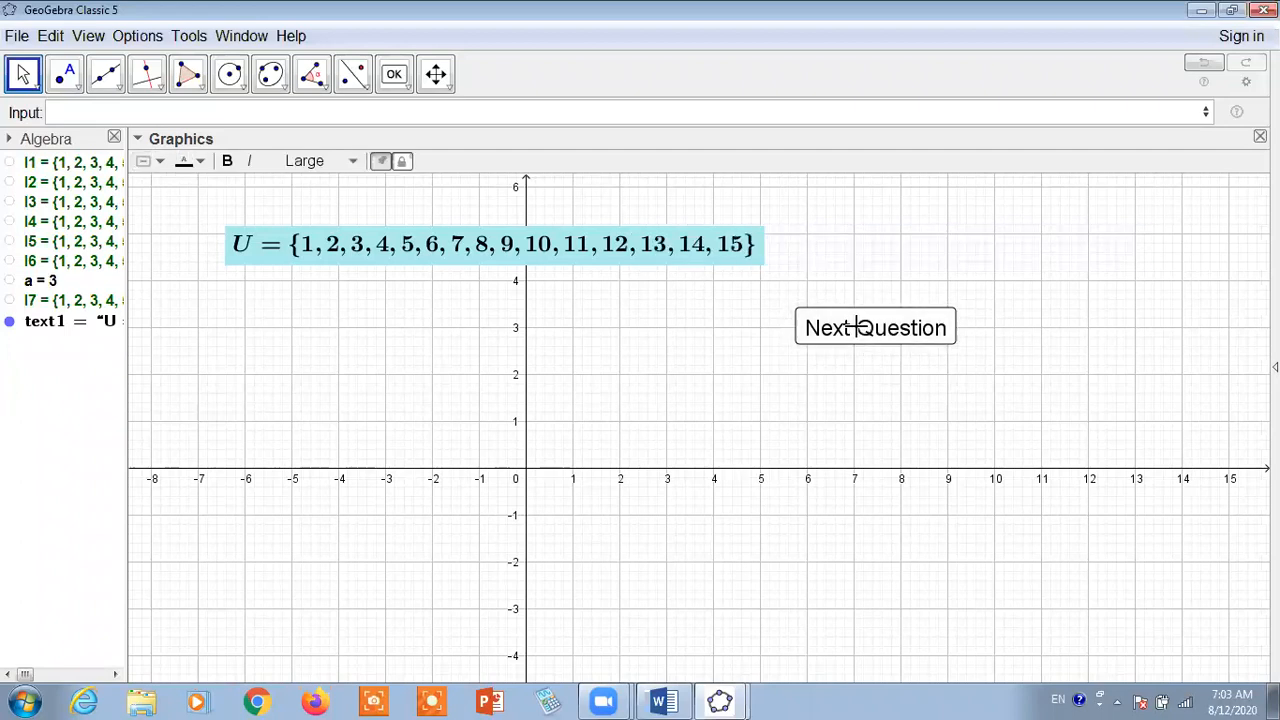
click(858, 328)
click(858, 328)
click(858, 328)
click(858, 328)
click(858, 328)
click(858, 328)
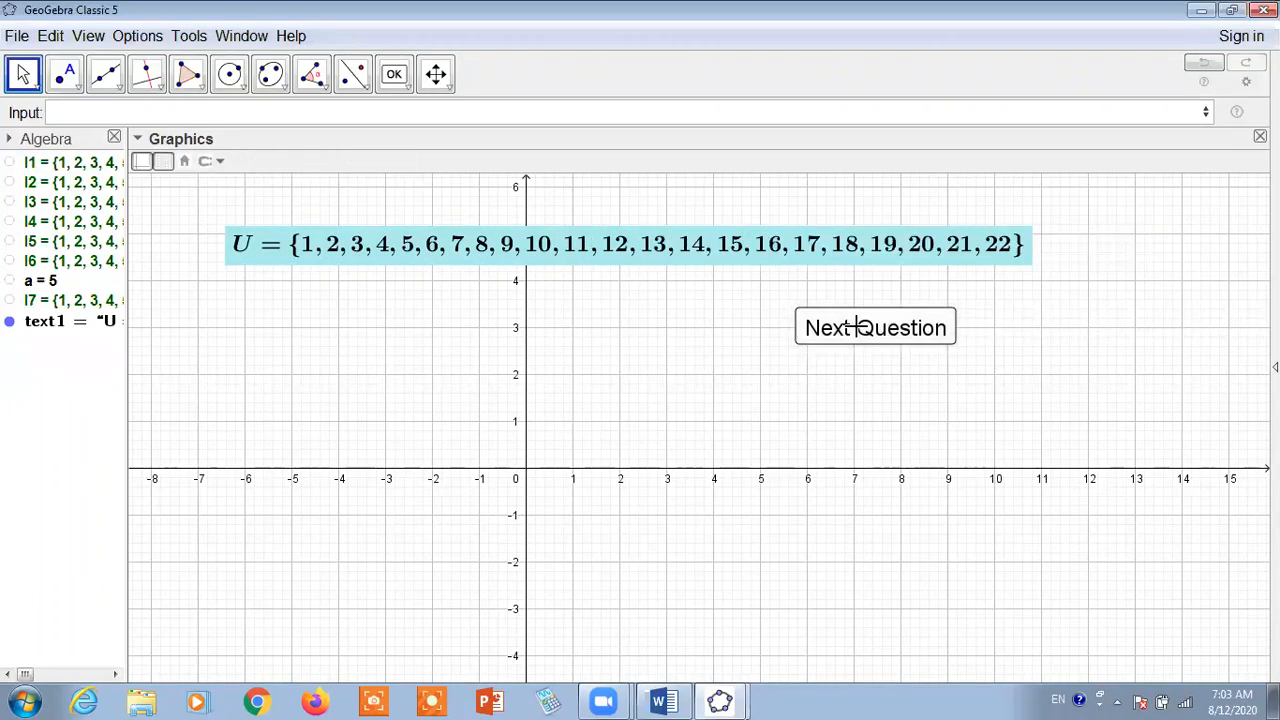
click(858, 328)
click(858, 328)
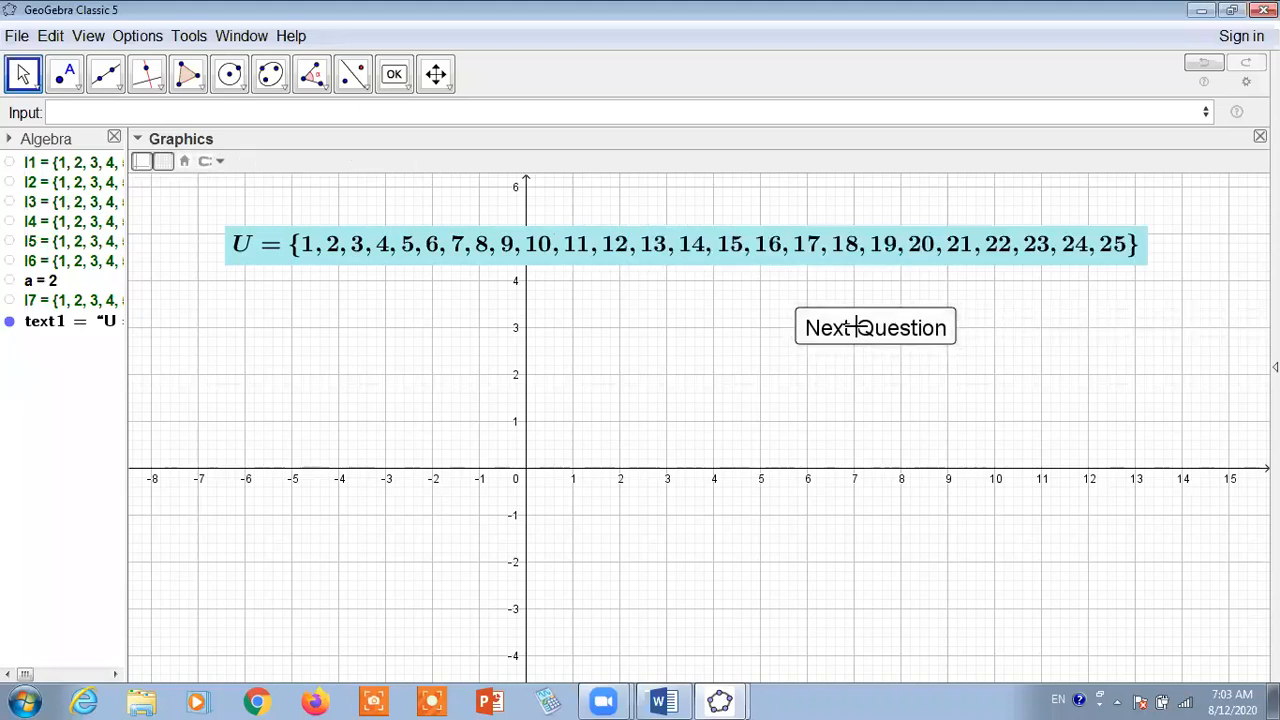
- Move the universal set text to the graph's upper-left corner and enter A={a,e,i,o,u} in a new text object below it
drag(479, 248, 389, 212)
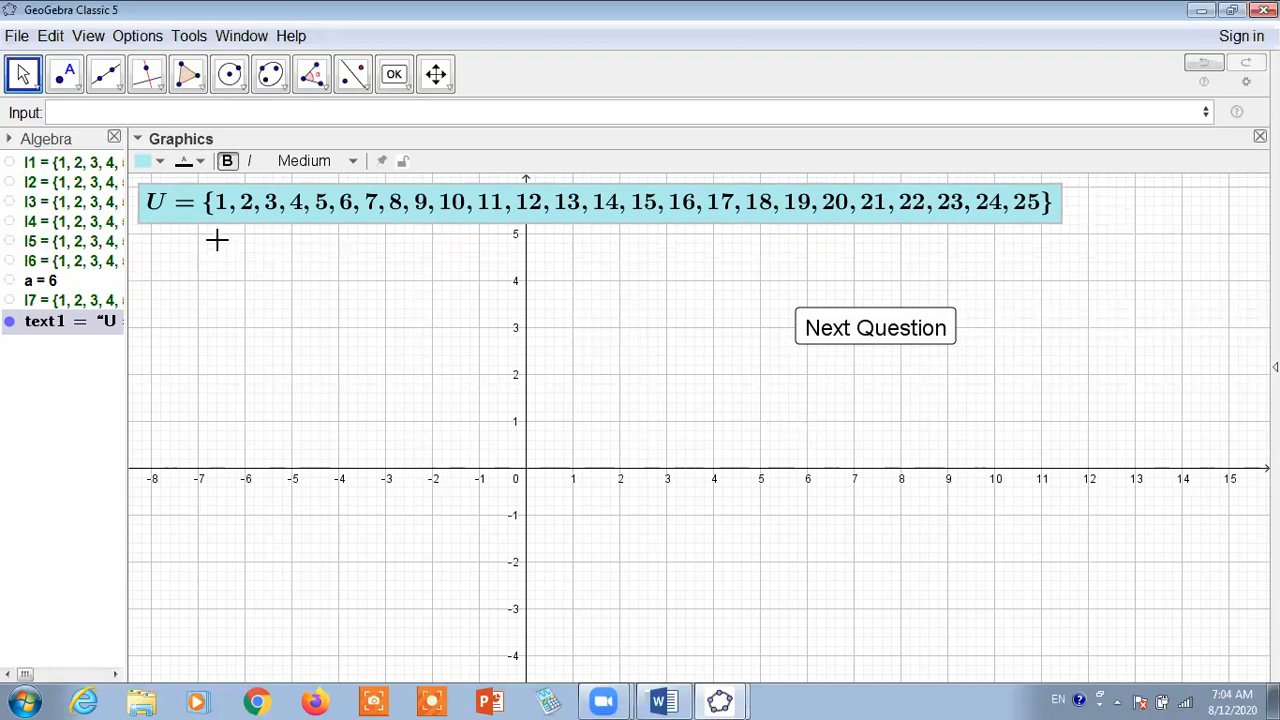
click(408, 91)
click(408, 152)
click(346, 276)
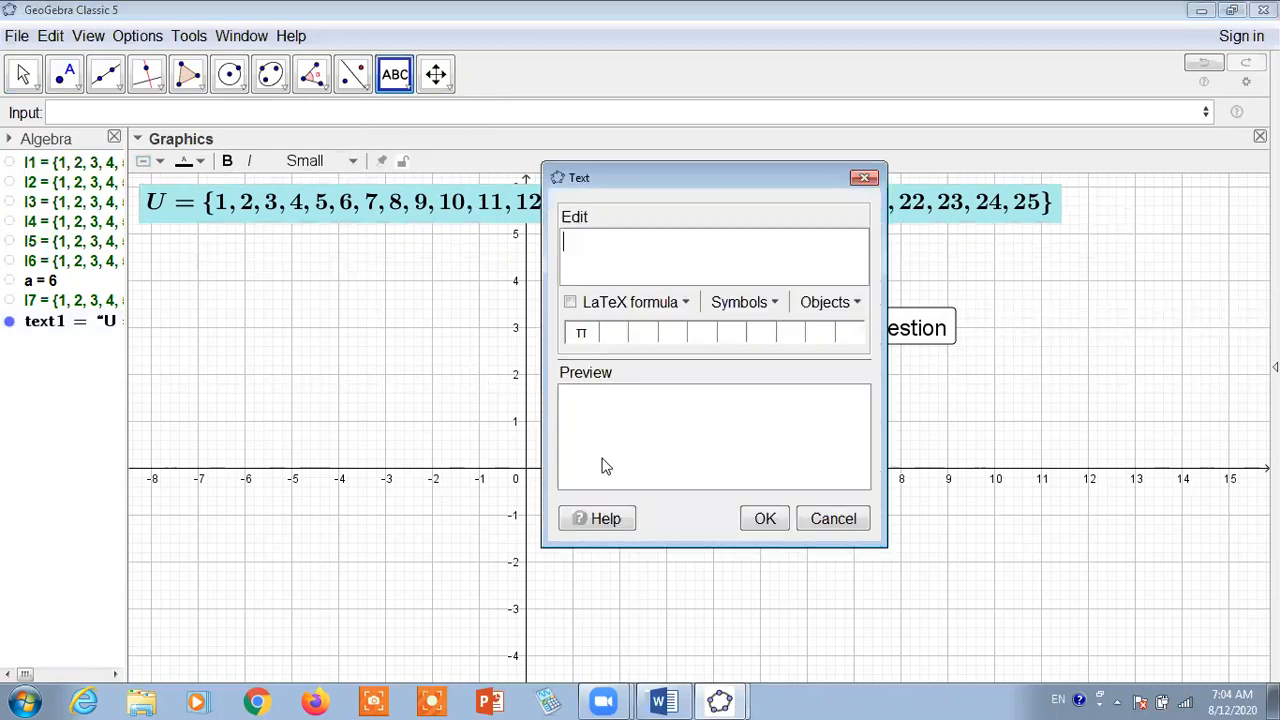
text(A)
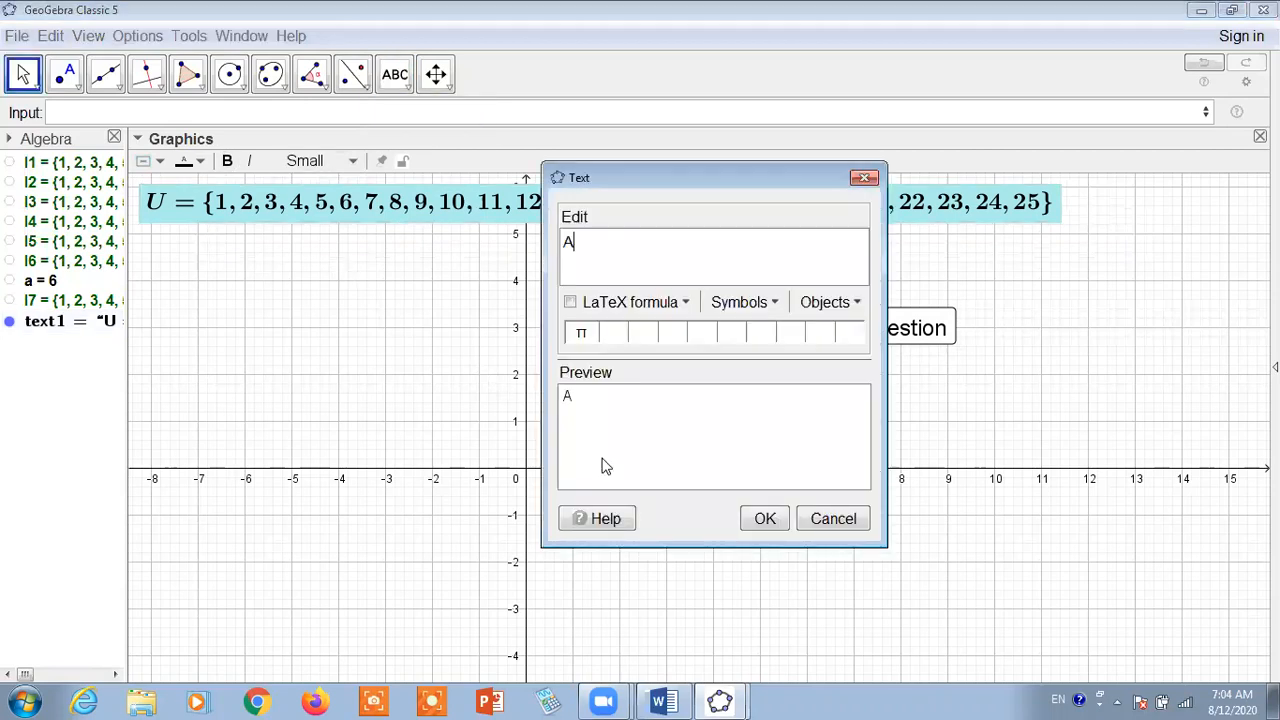
text(={a,e,i,u)
key(BackSpace)
text(o)
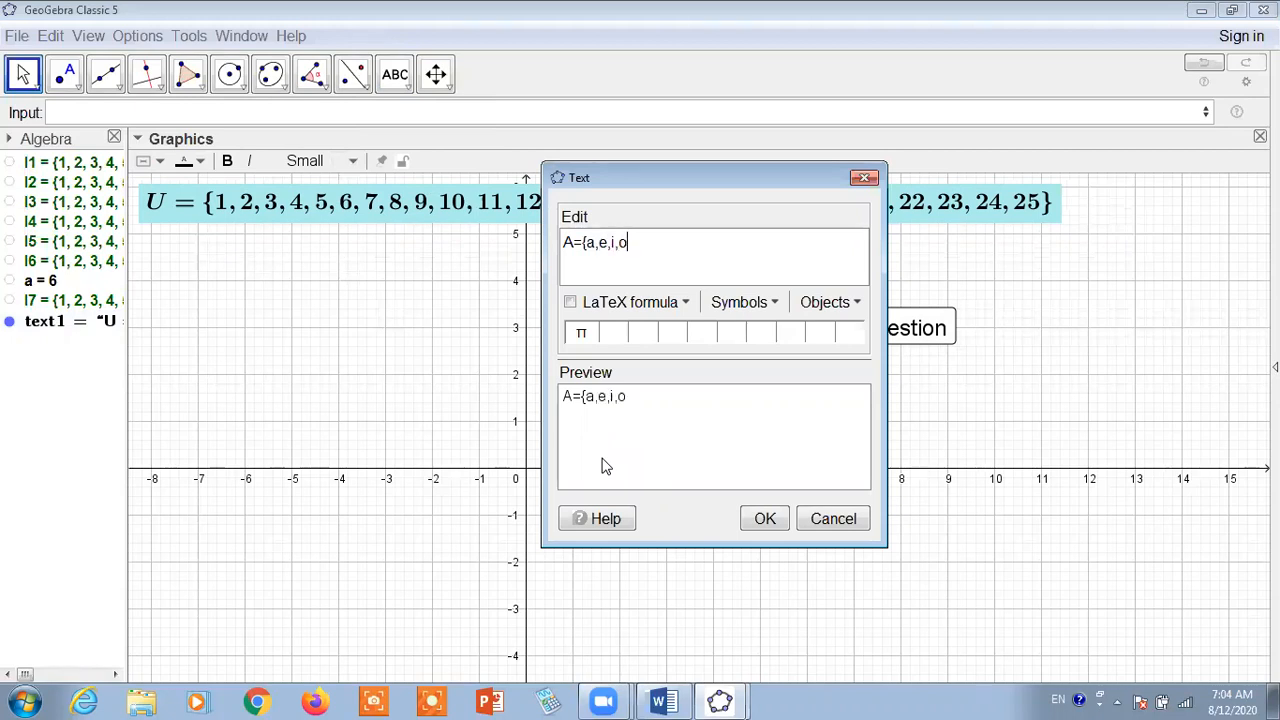
text(,u)
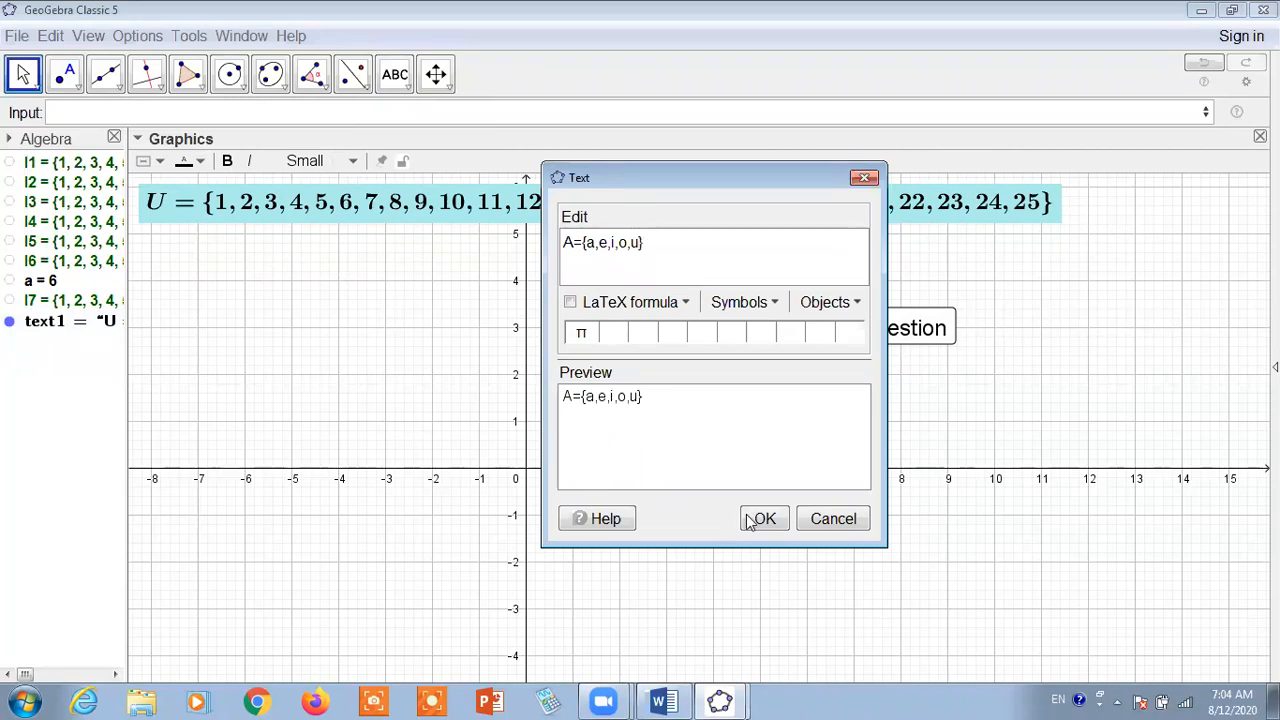
- Format the set A text as a LaTeX formula in Medium bold and create it
click(570, 302)
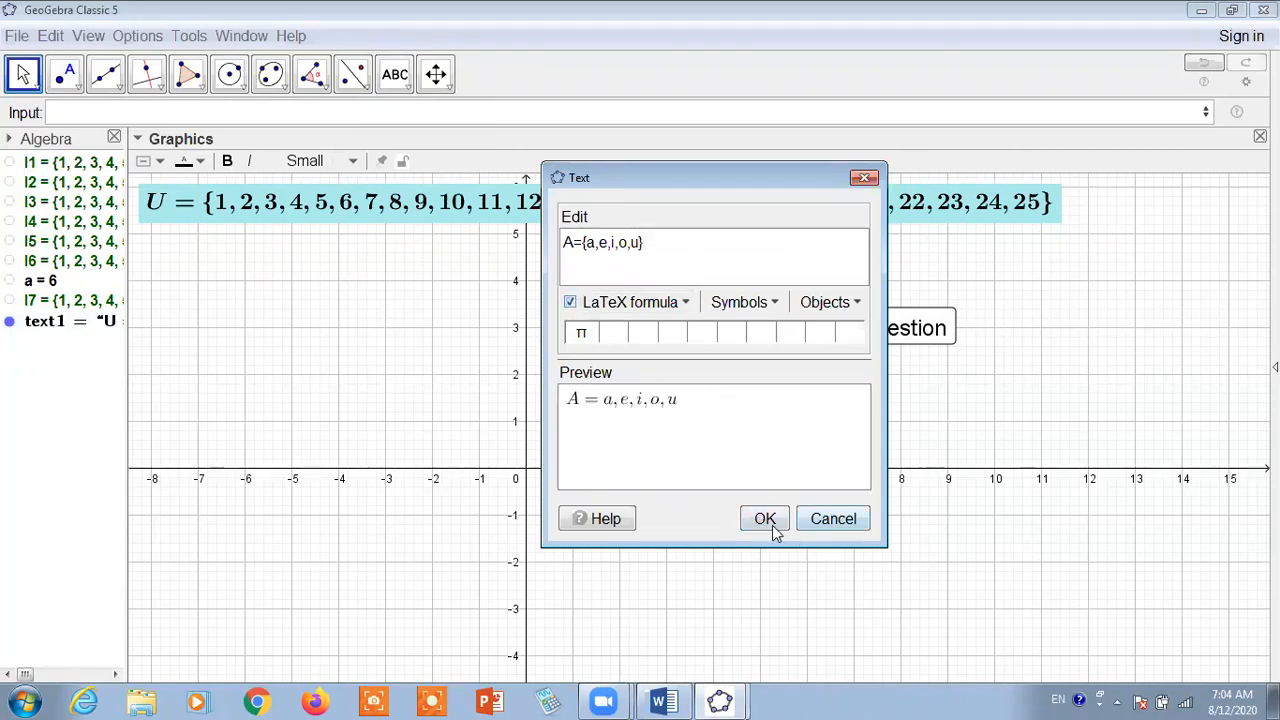
click(349, 165)
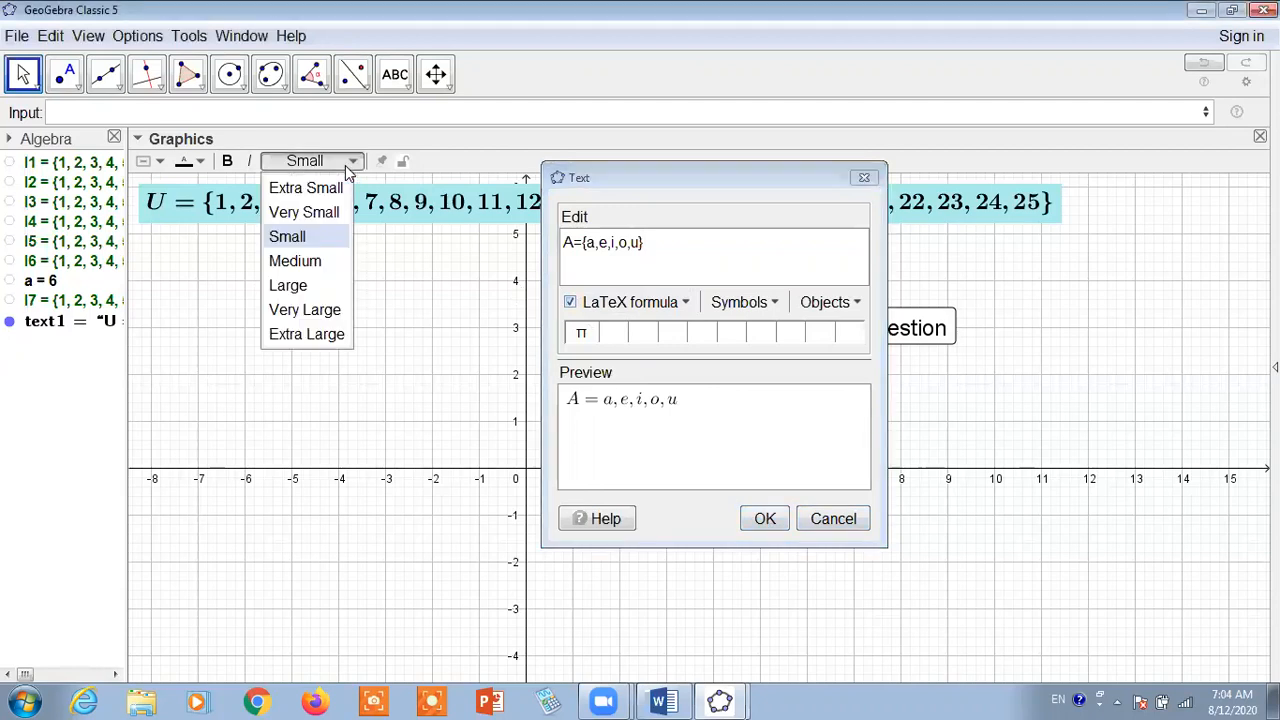
click(322, 261)
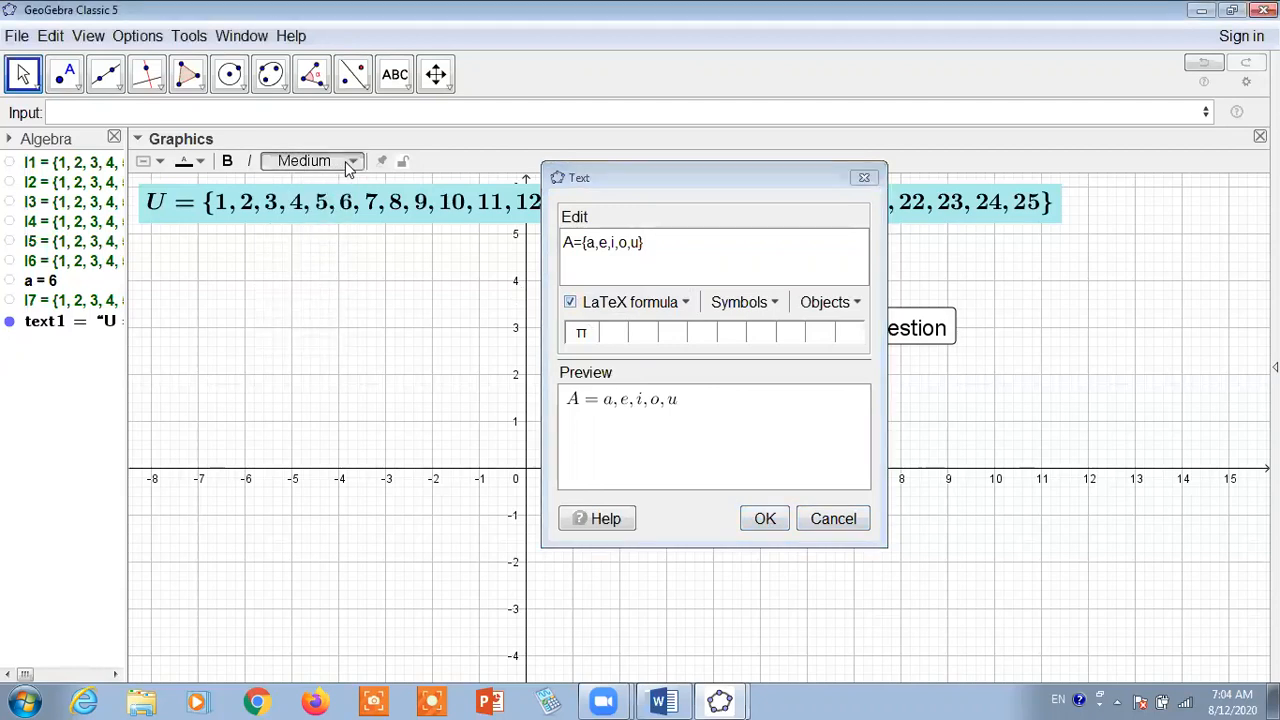
click(227, 161)
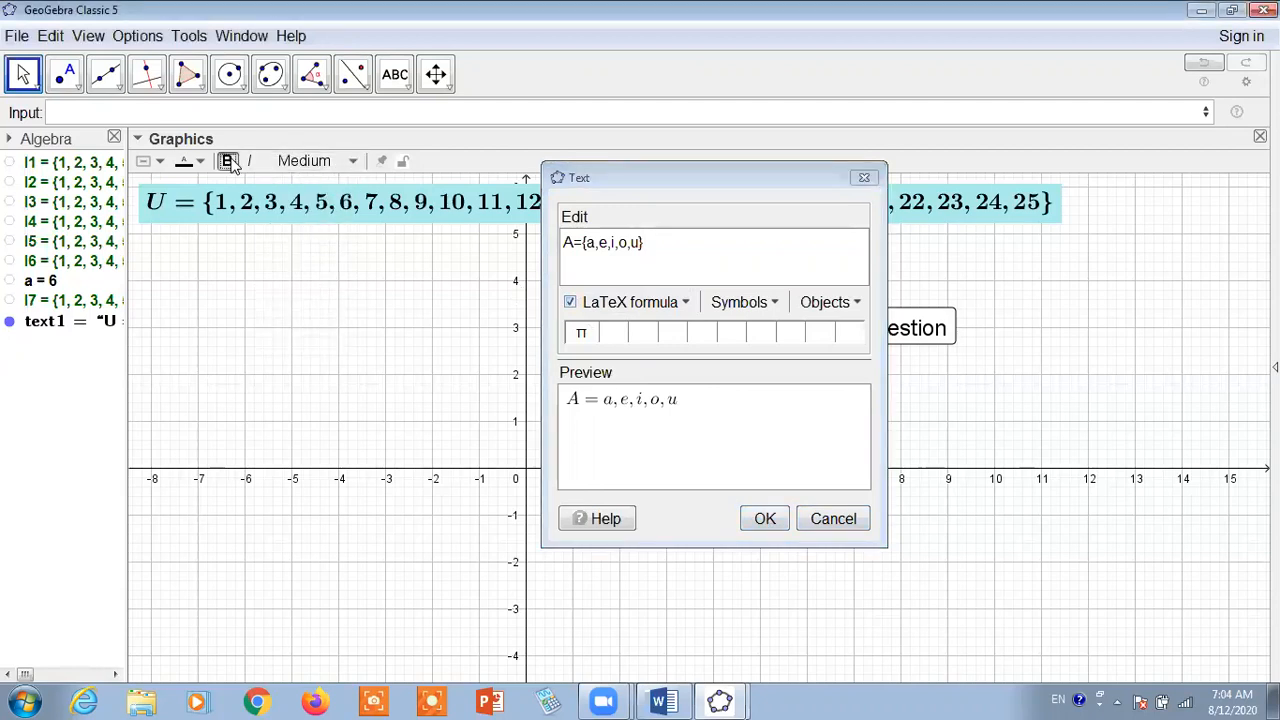
click(757, 519)
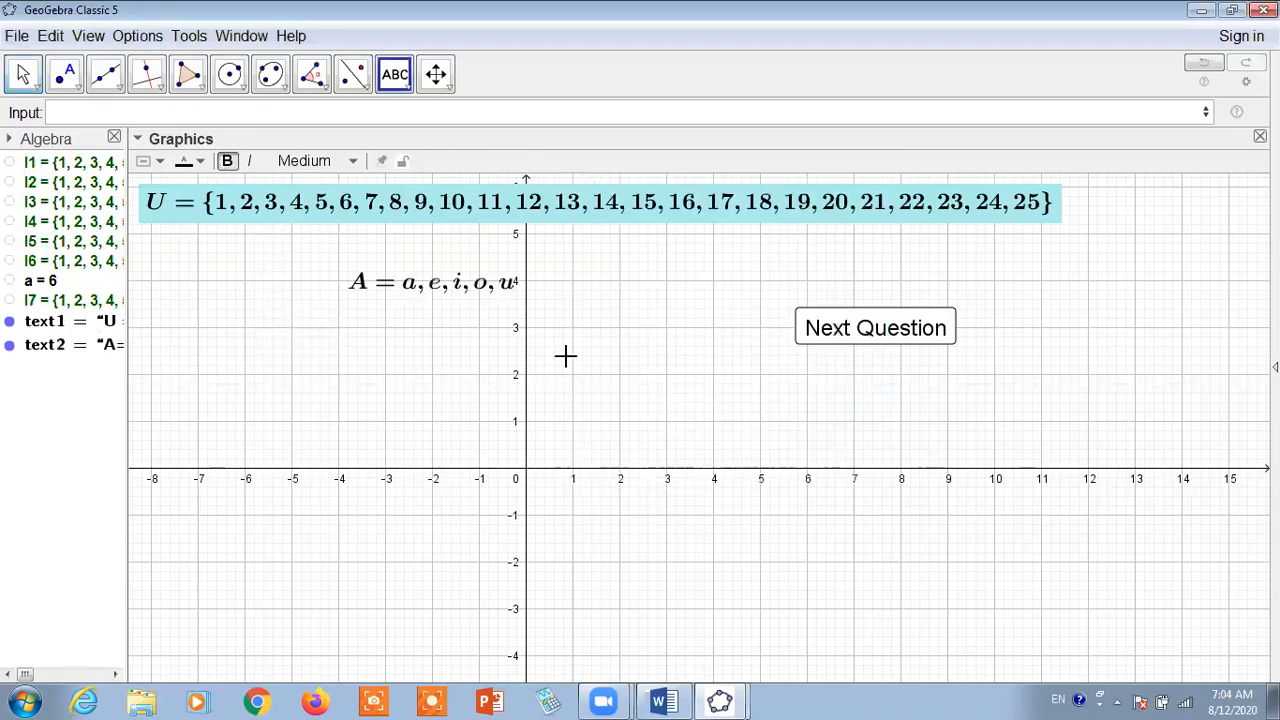
- Open set A's text for editing and try to wrap its content in a LaTeX \text{ command
double_click(443, 287)
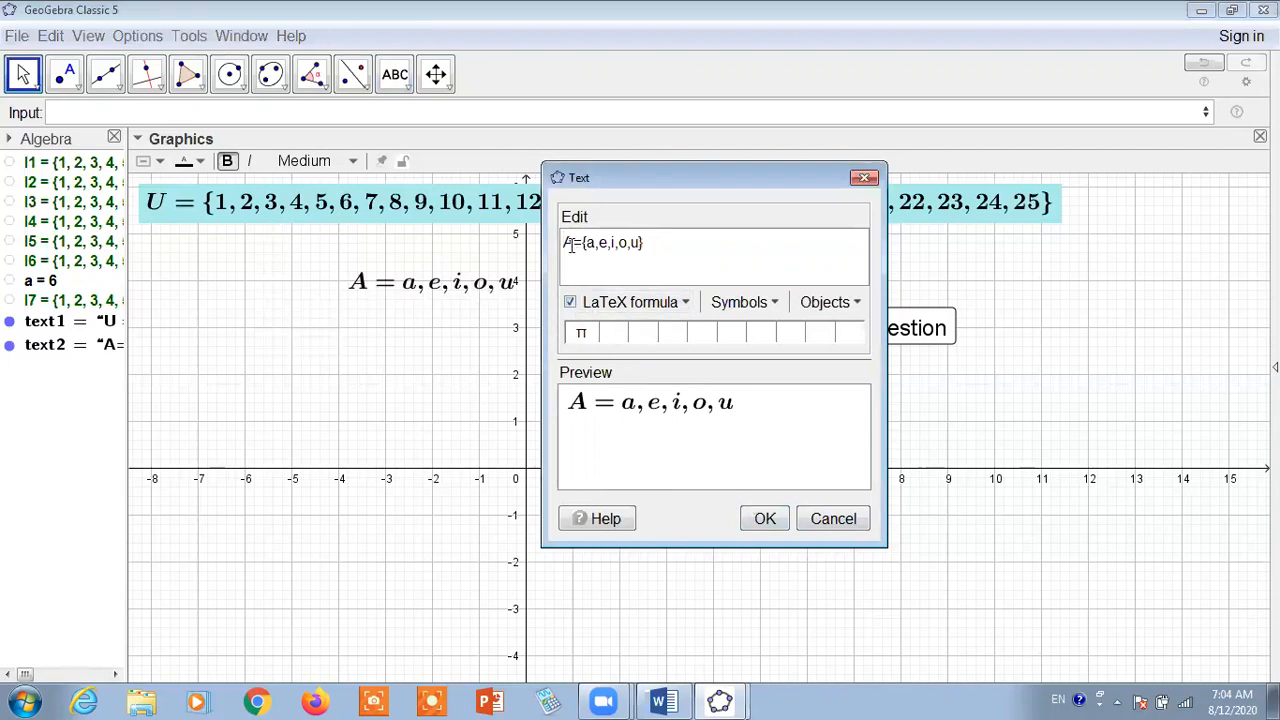
text(\Text{)
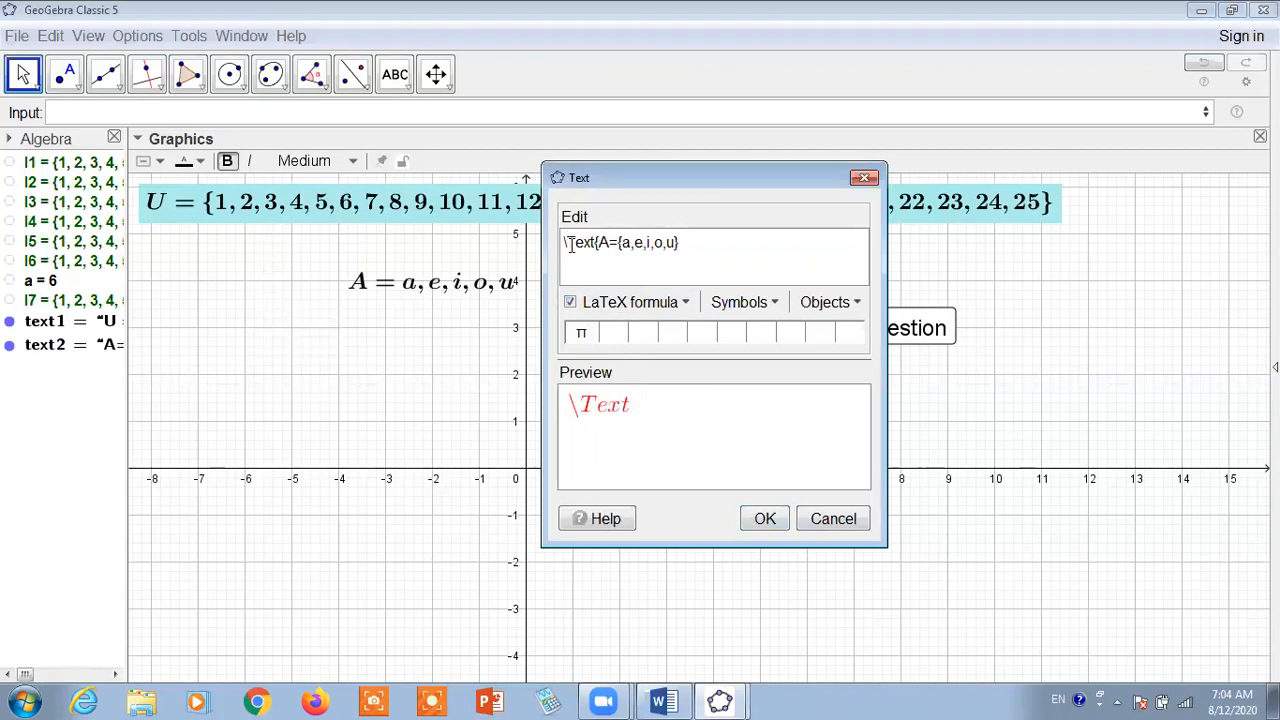
key(BackSpace)
key(BackSpace)
key(BackSpace)
key(BackSpace)
key(BackSpace)
text(tex)
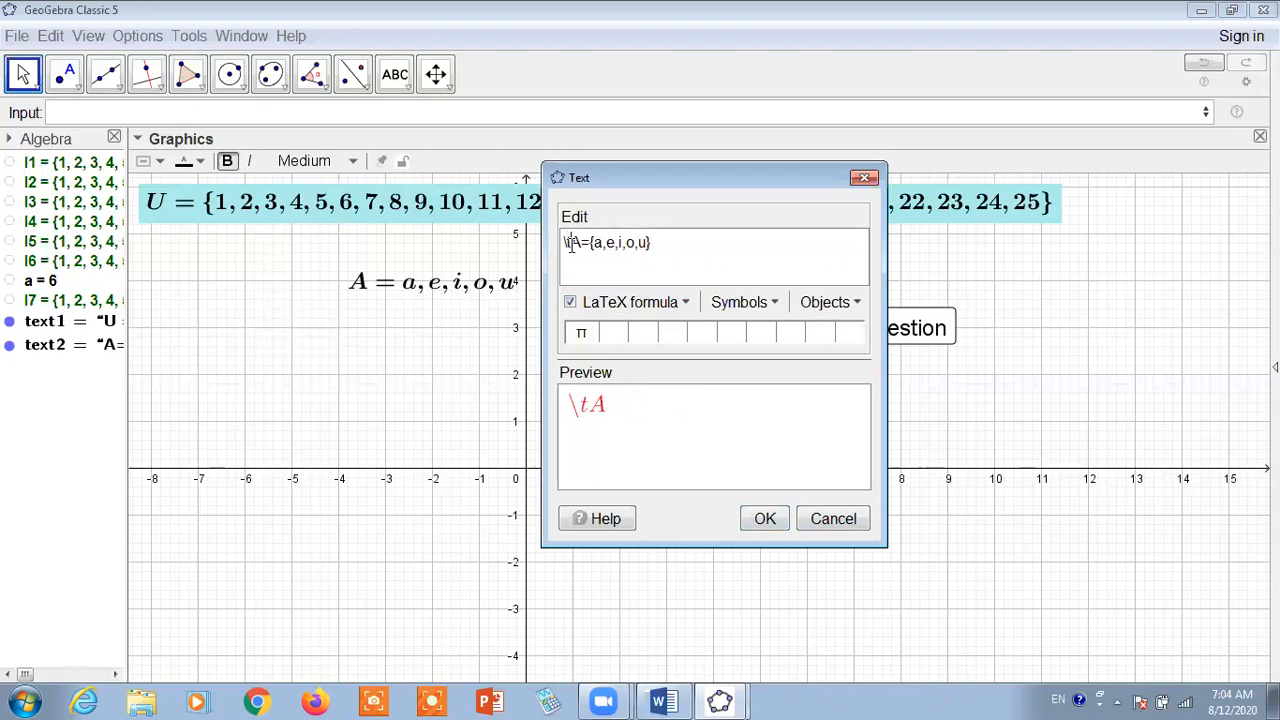
text(t{)
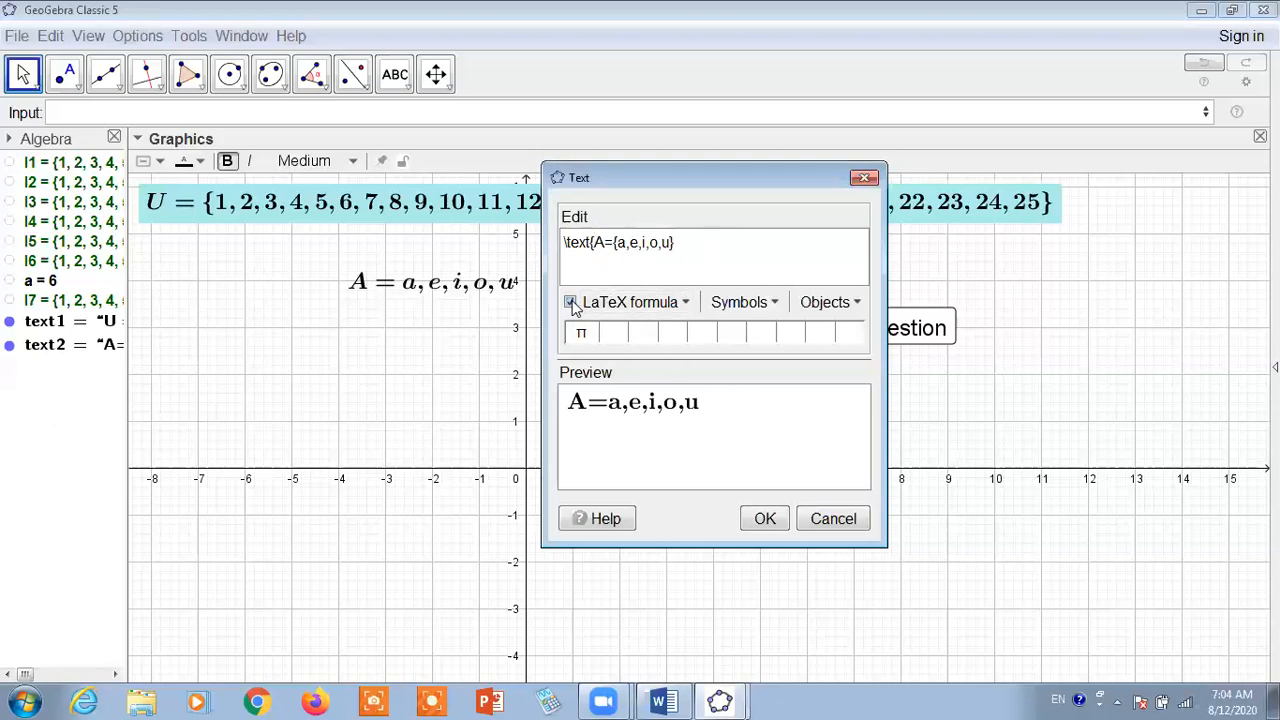
- Turn off LaTeX formatting for set A's text and remove the \text{ prefix, leaving A={a,e,i,o,u}
click(571, 303)
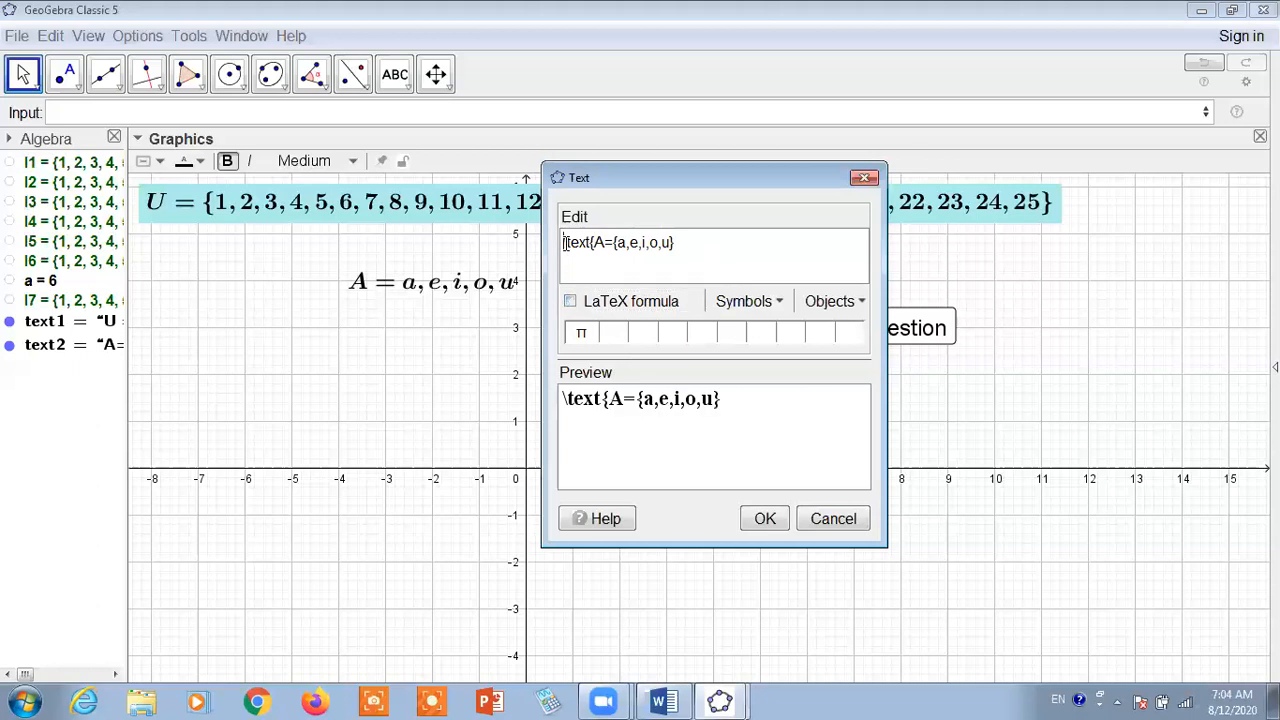
key(Delete)
key(Delete)
key(Delete)
key(Delete)
key(Delete)
key(Delete)
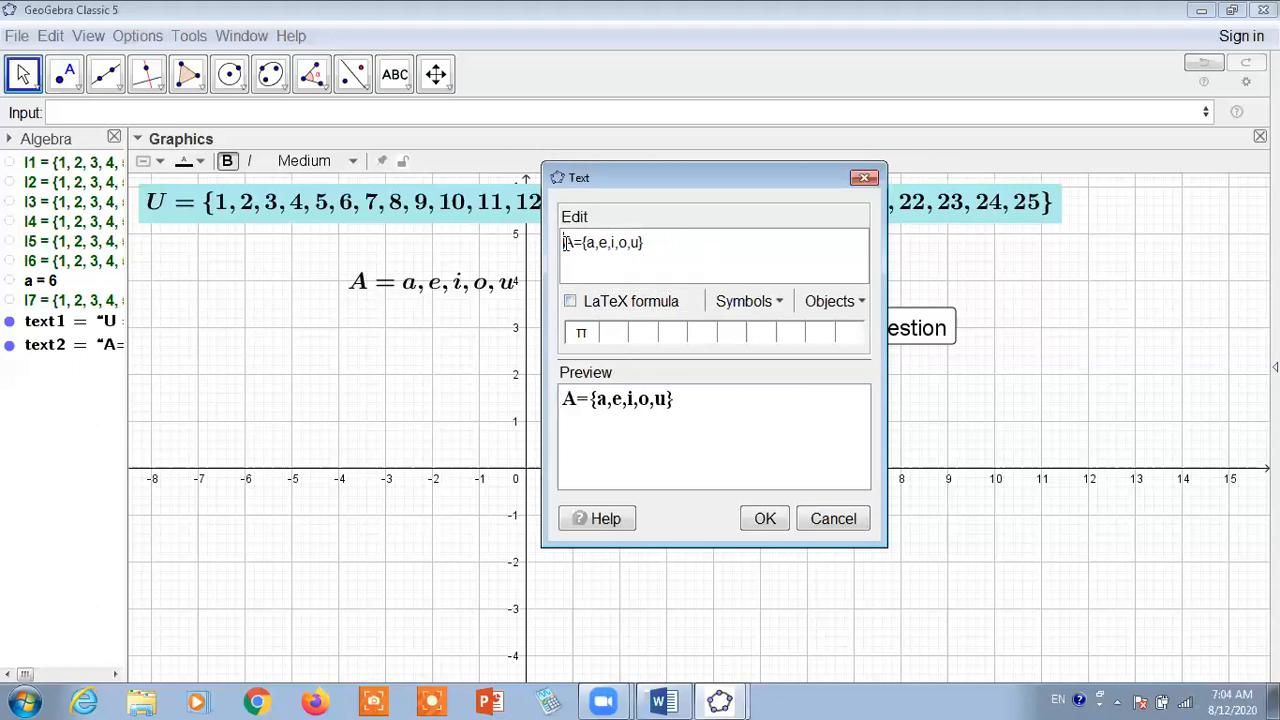
click(762, 520)
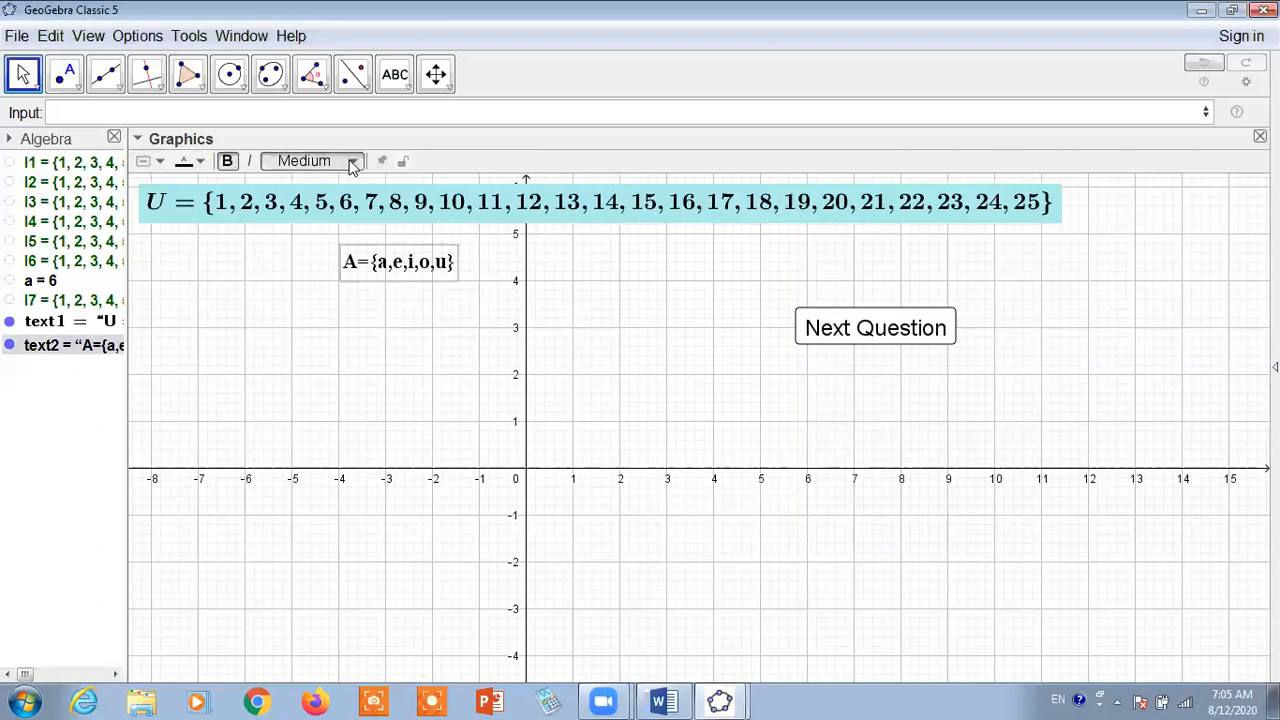
- Set the set A text to Large and move it beneath the start of the universal set text
click(352, 165)
click(315, 291)
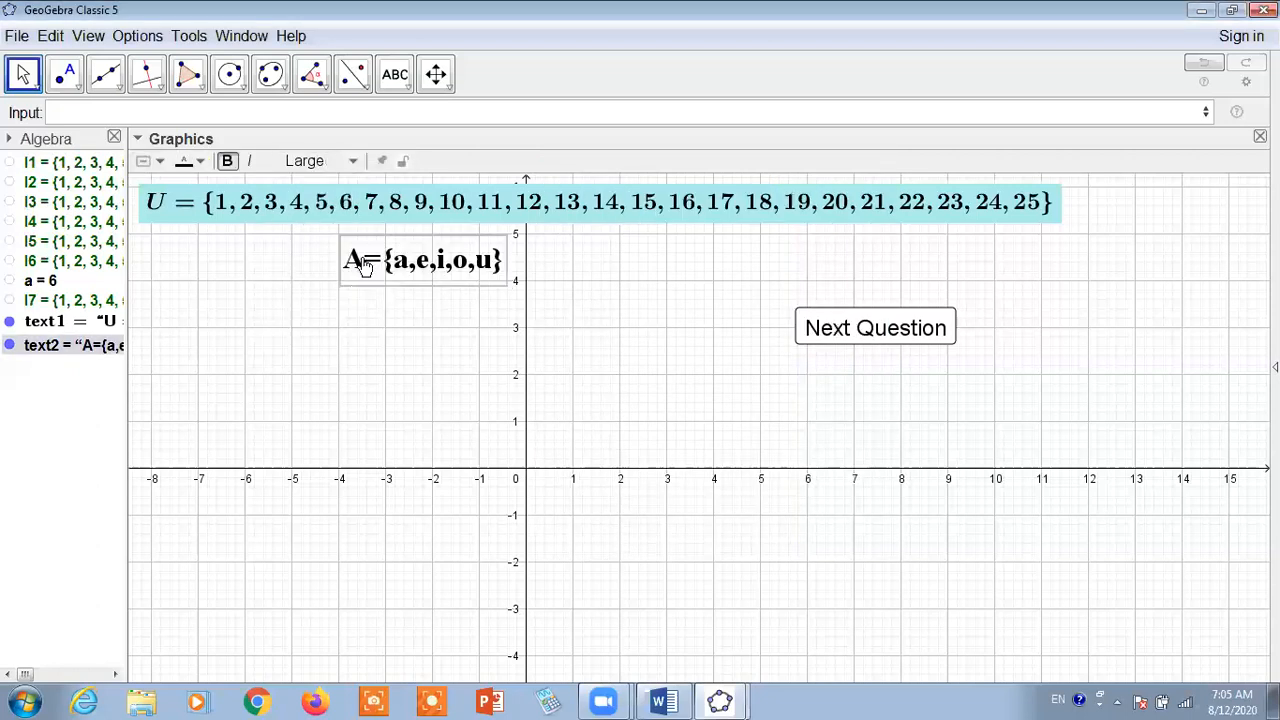
drag(365, 265, 167, 286)
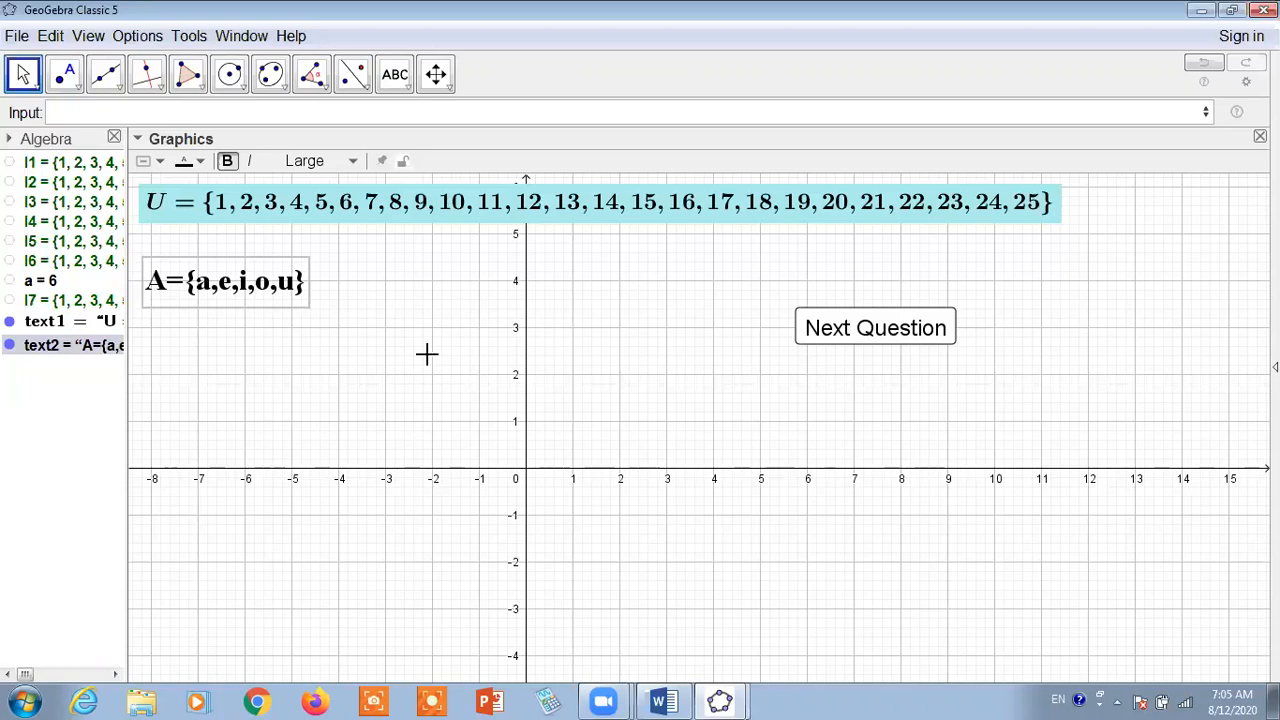
- Start a new text object below set A and enter B={h,e,a,d} as its content
click(406, 90)
click(418, 158)
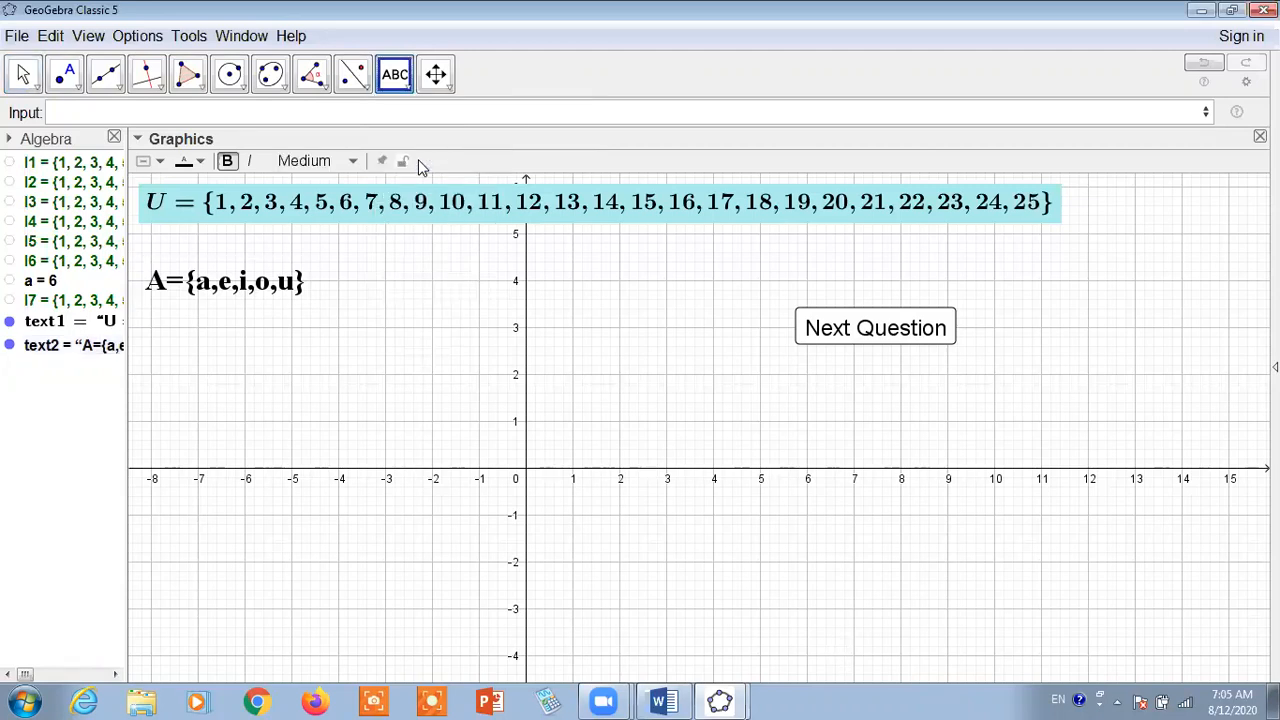
click(226, 364)
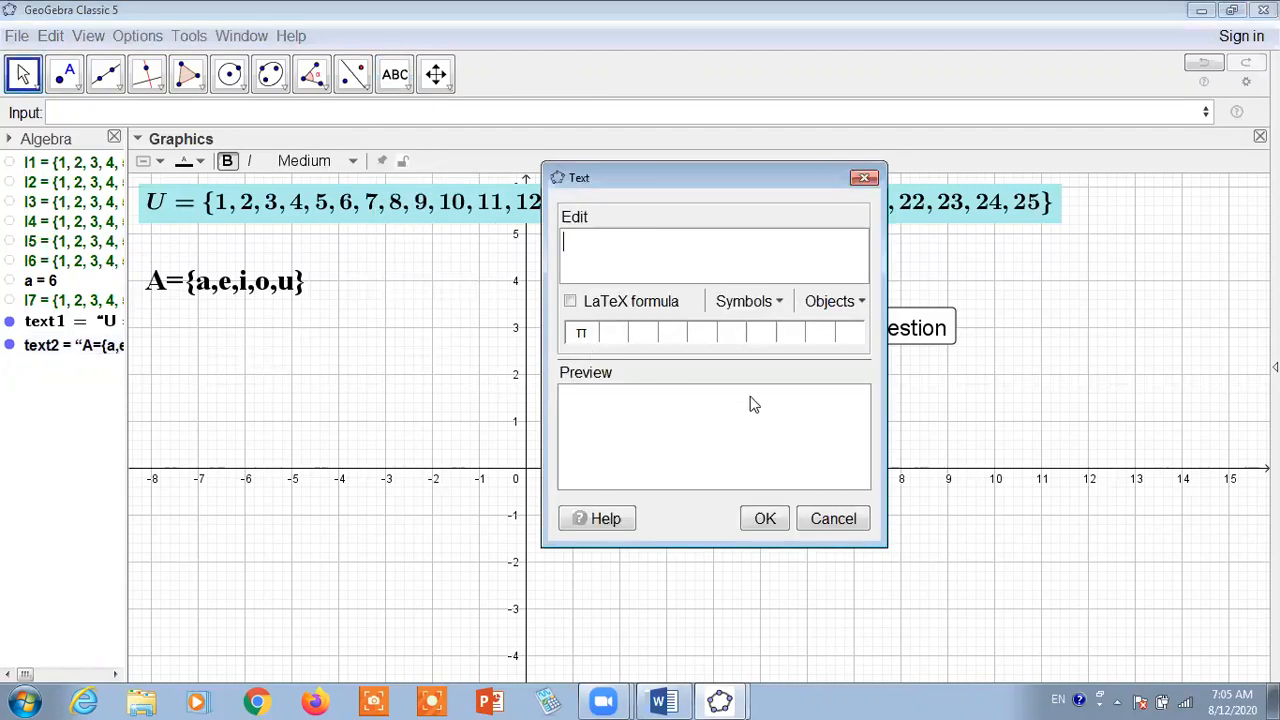
text(b)
key(BackSpace)
text(B={h,ea)
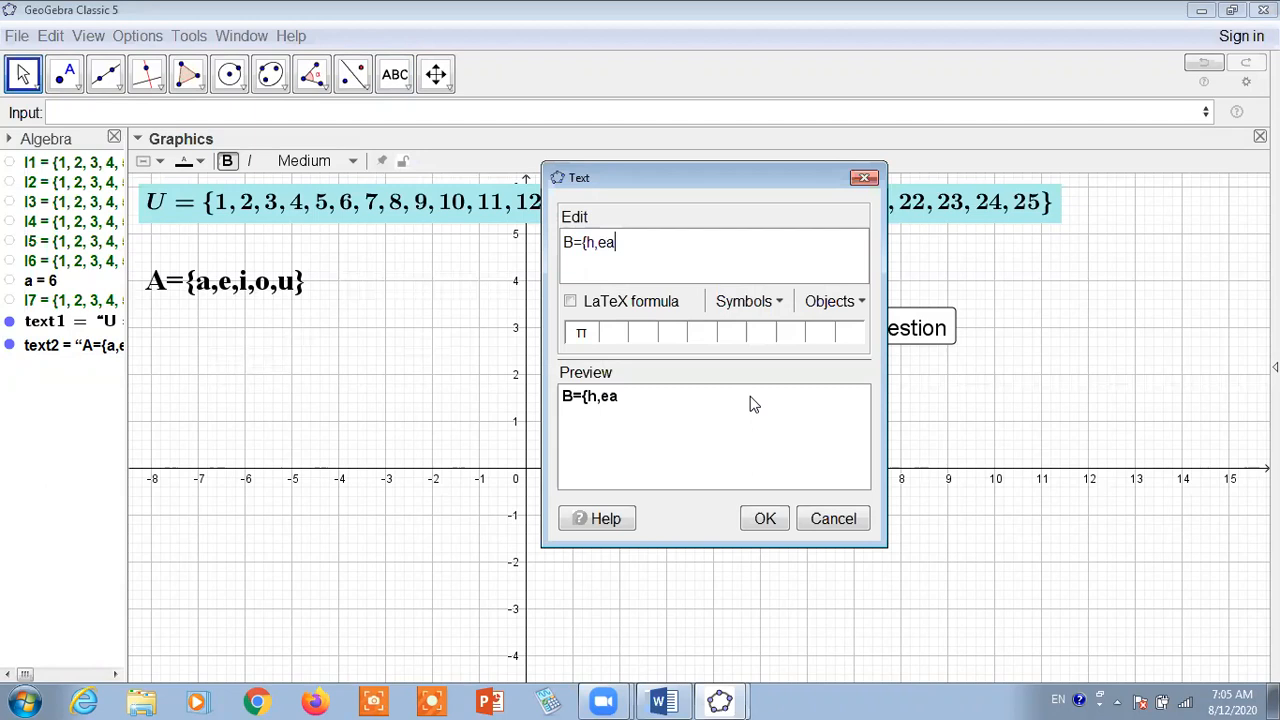
key(BackSpace)
key(BackSpace)
text(a,d)
- Create the set B text in Large size and move it directly beneath the set A text
click(318, 162)
click(300, 284)
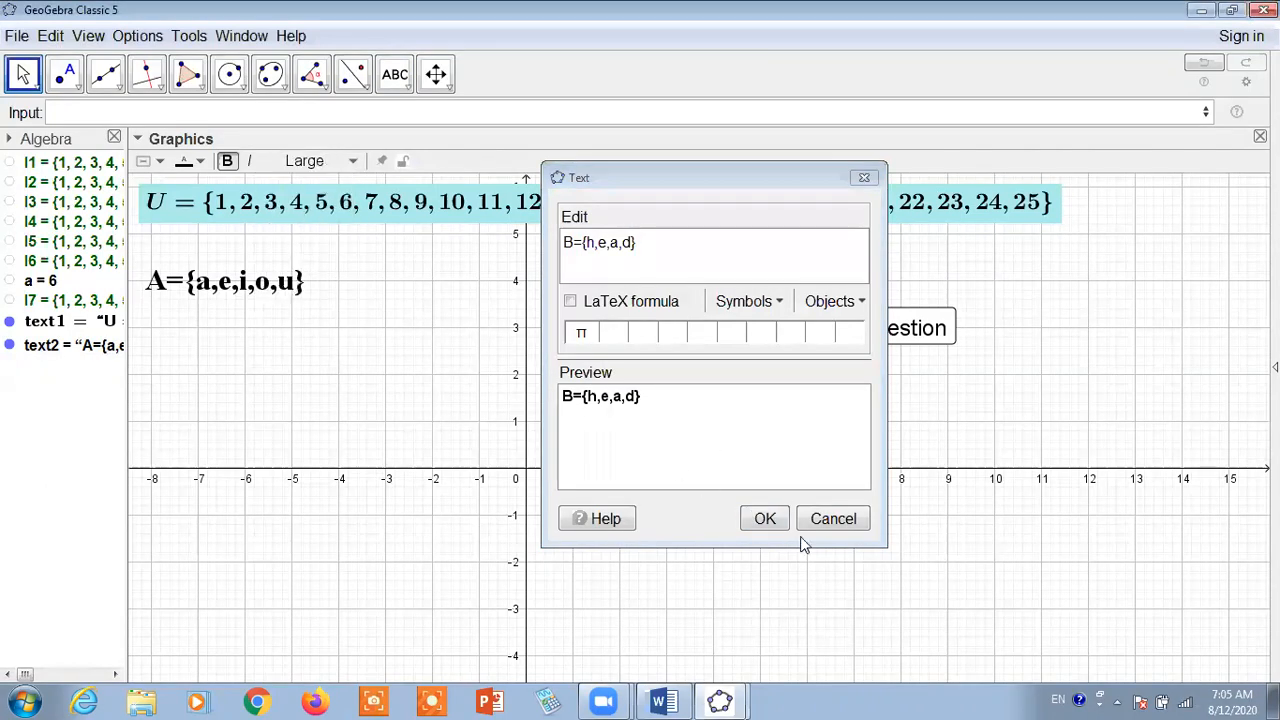
click(765, 518)
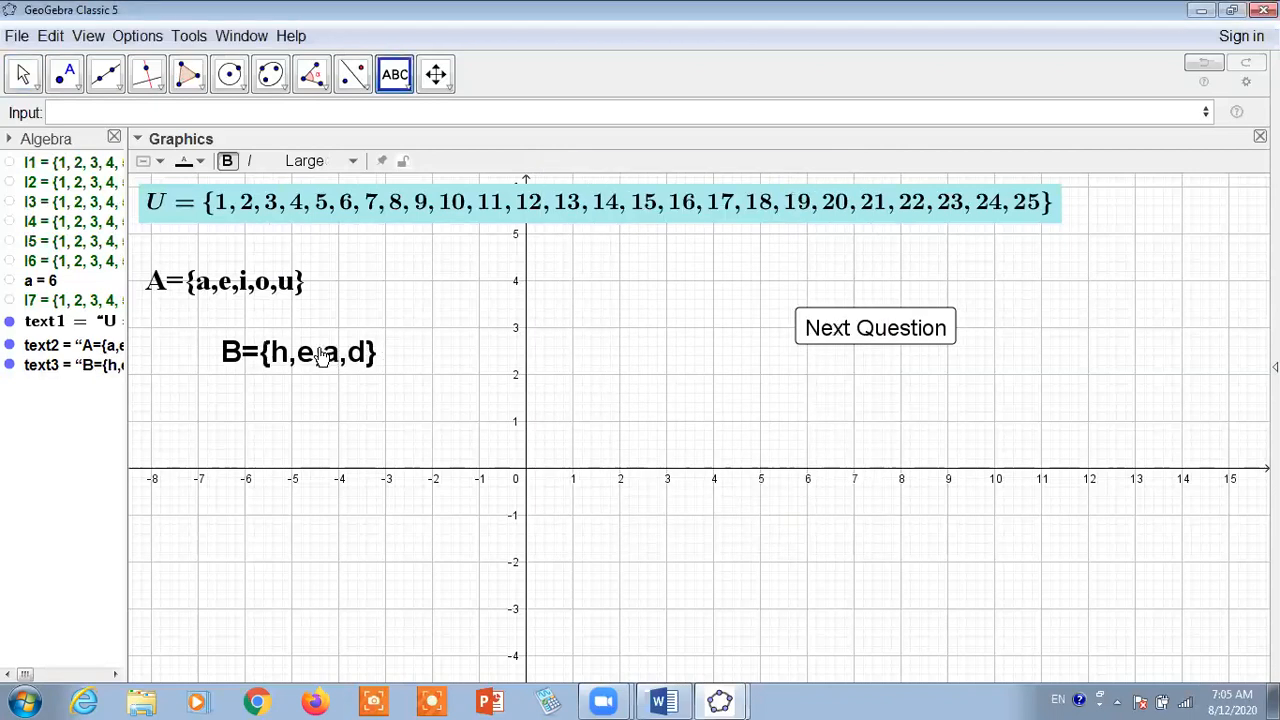
drag(325, 350, 257, 348)
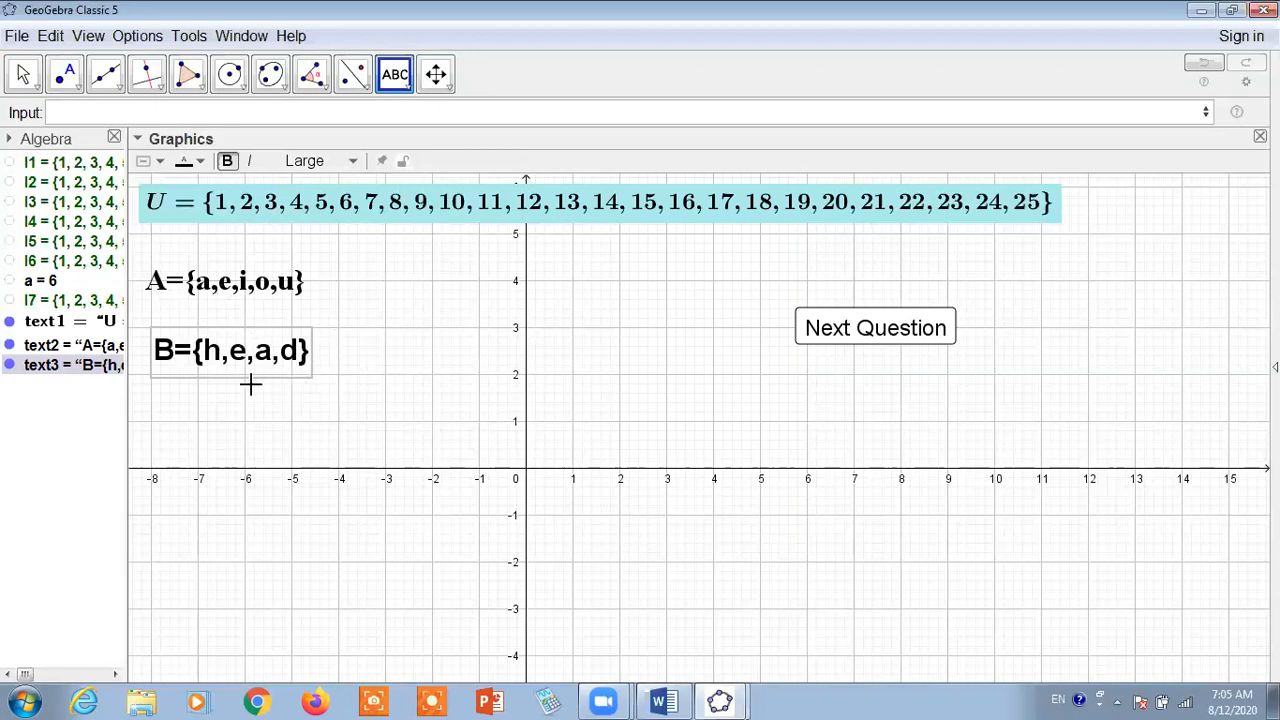
click(263, 309)
click(866, 179)
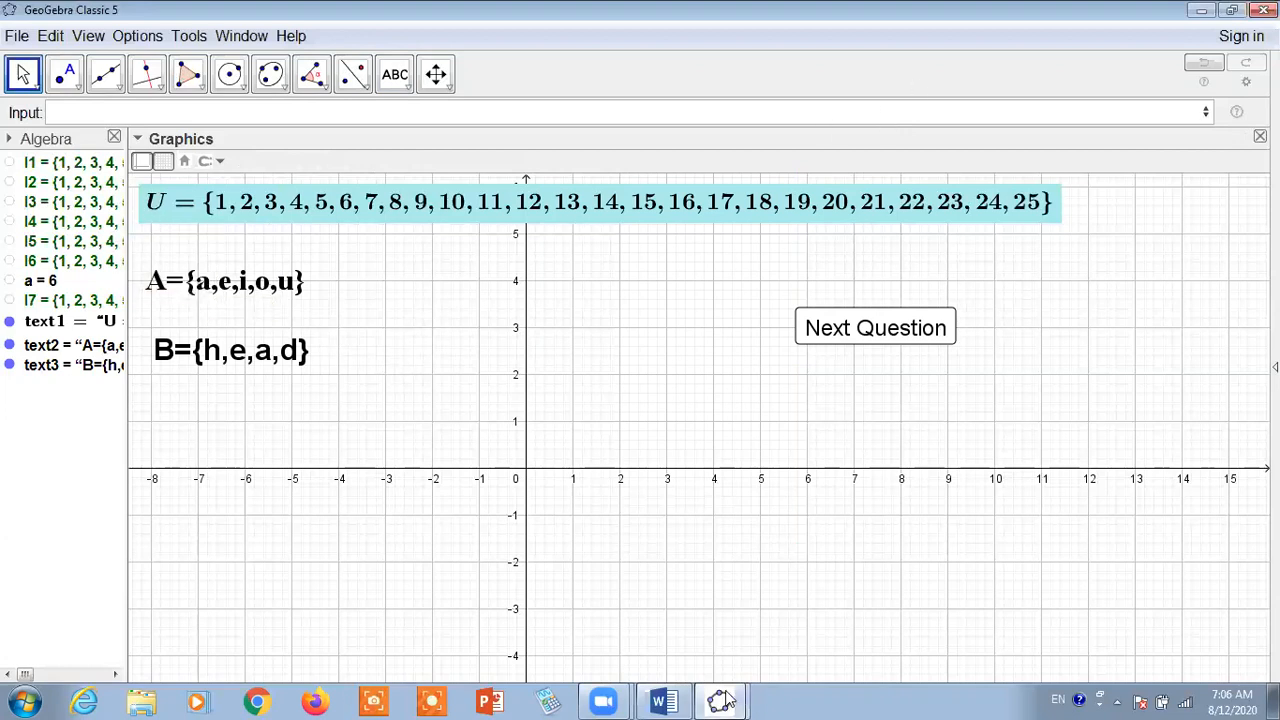
- Switch to the day4 Word document and review question 2 on finding n(A∩B) and drawing a Venn diagram
mouse_move(722, 700)
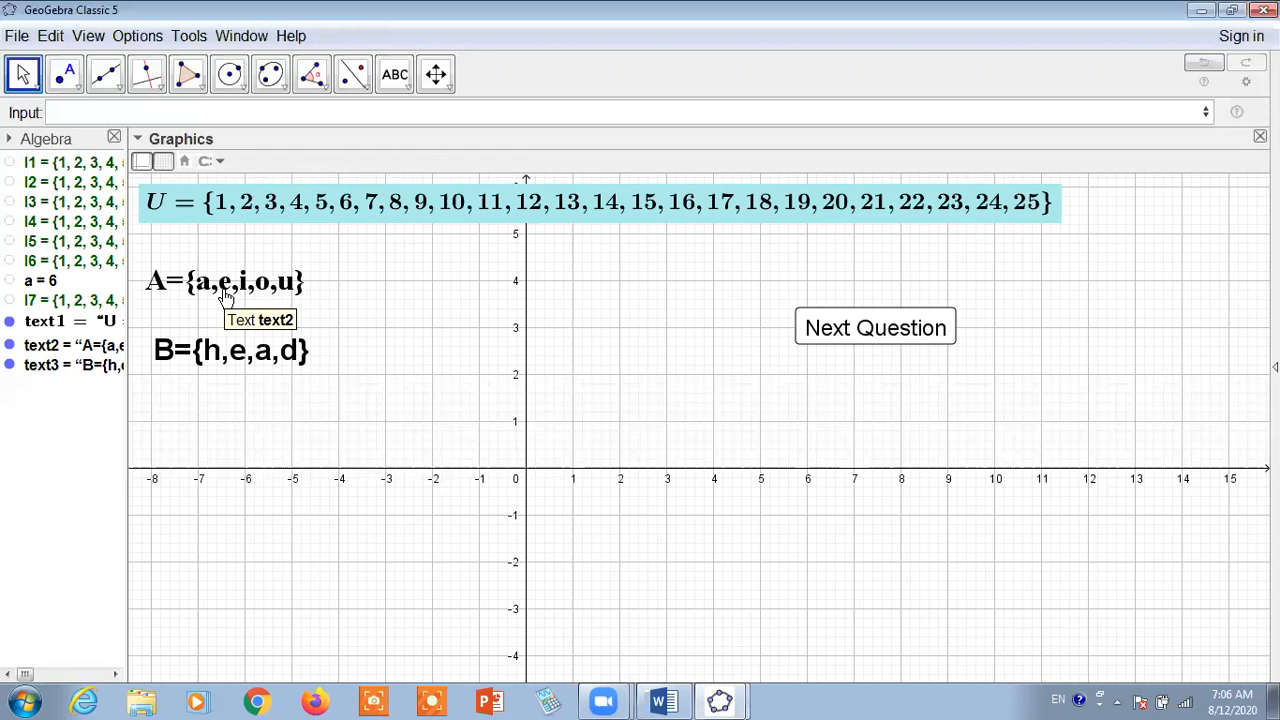
click(668, 700)
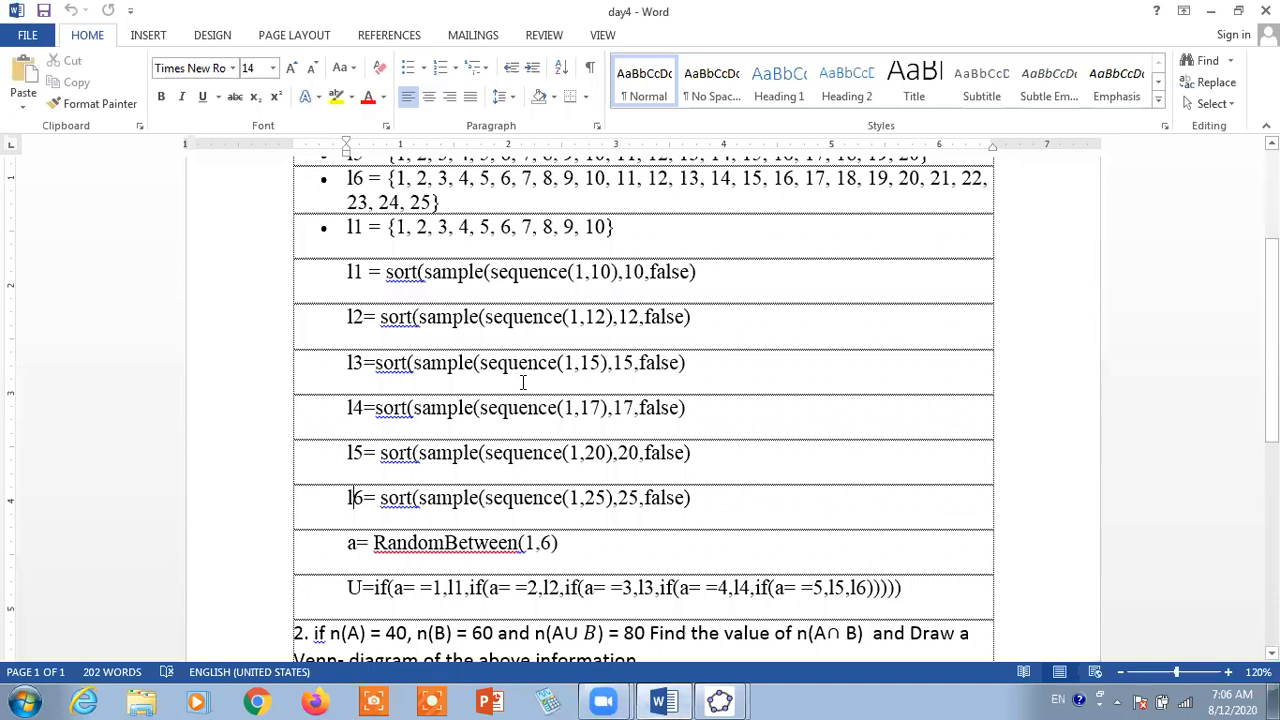
scroll(522, 382, down, 5)
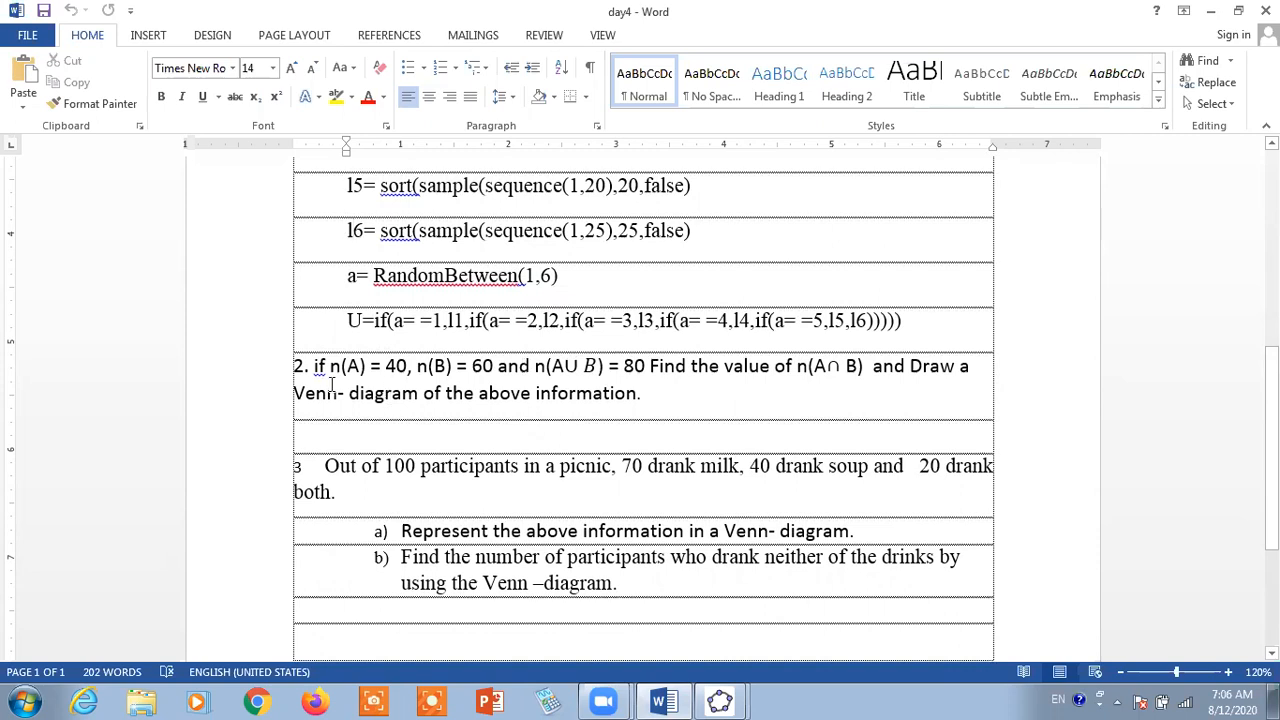
drag(297, 367, 702, 410)
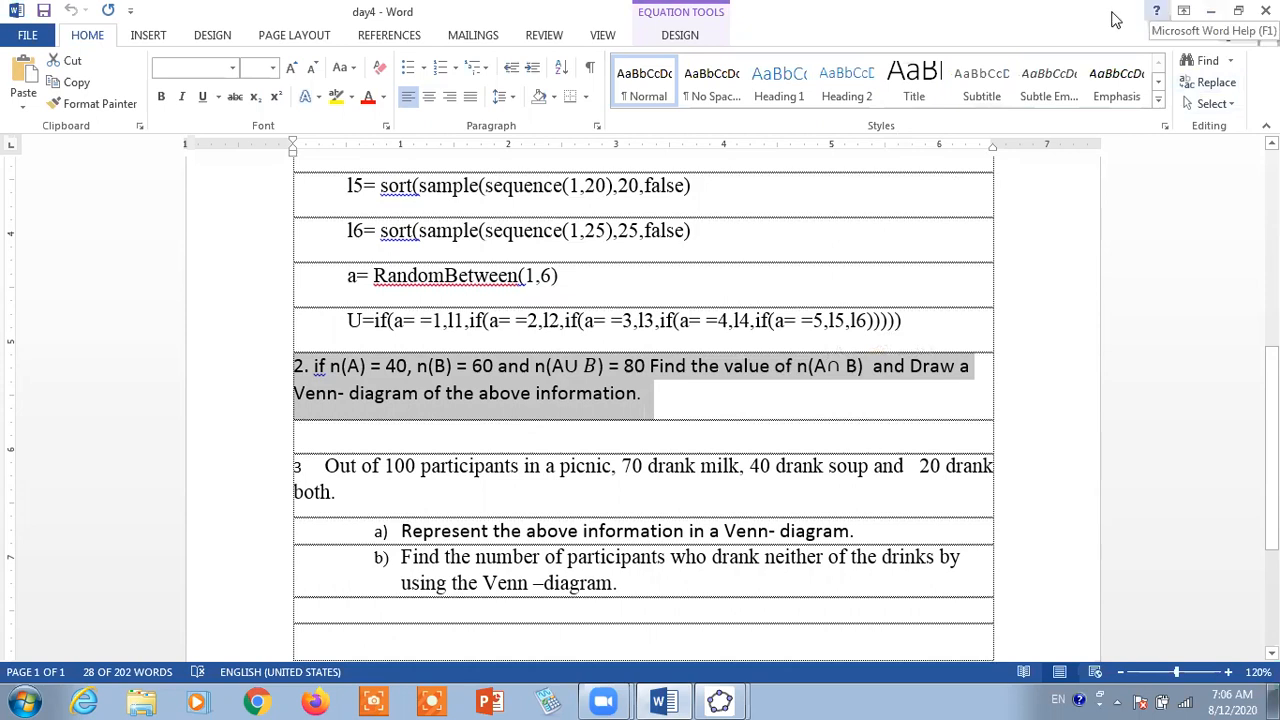
click(822, 256)
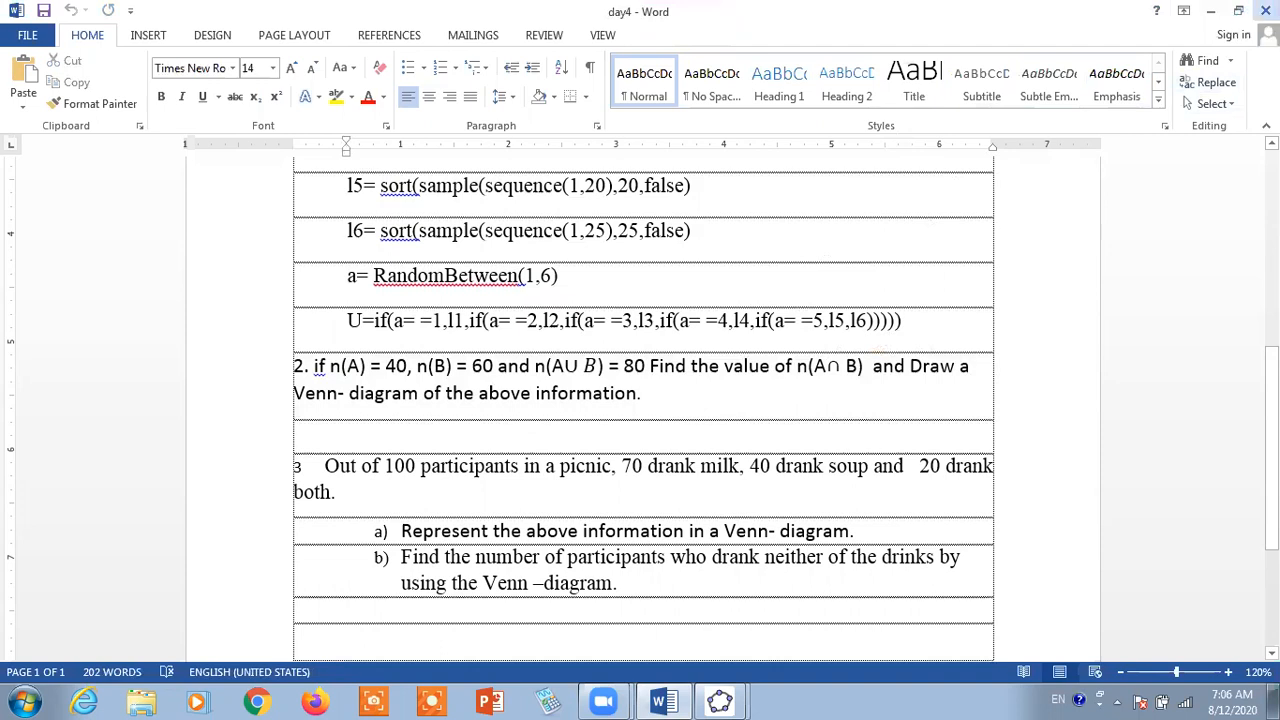
- Close the day4 Word document and close the GeoGebra file without saving its changes
click(1265, 10)
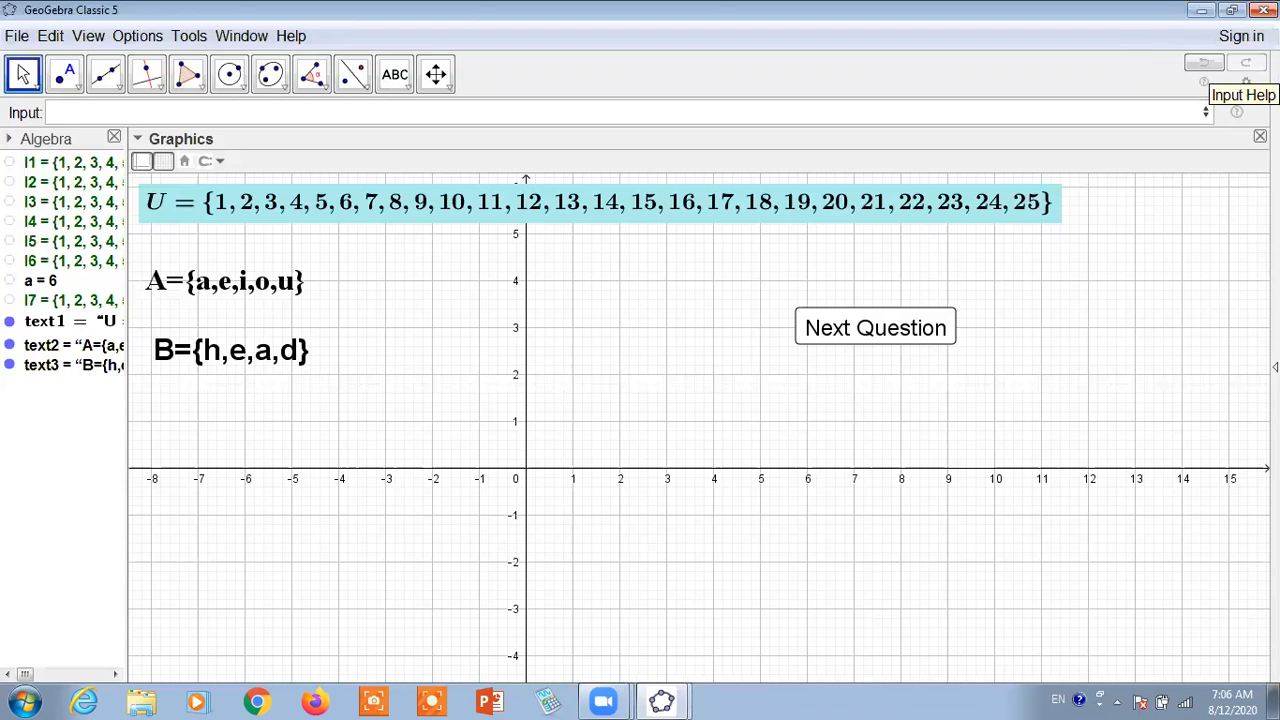
click(1262, 10)
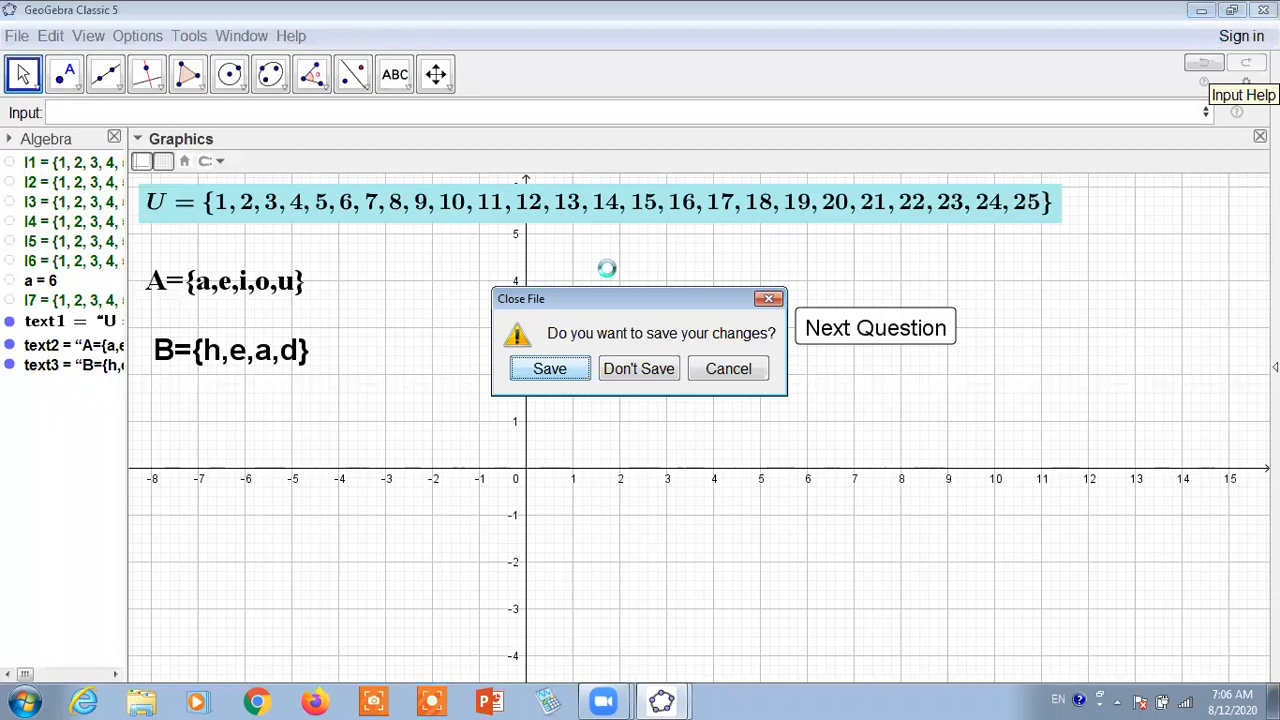
click(628, 371)
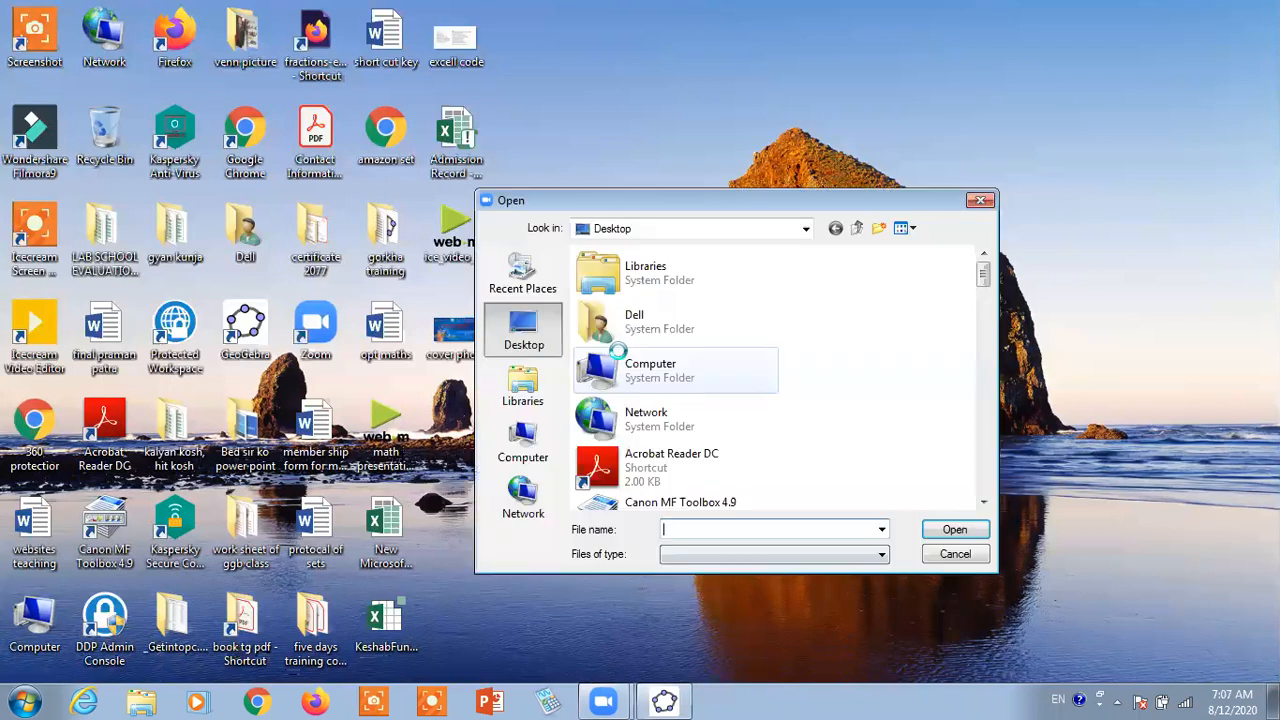
- Open Sets-High-Dynamic-File.ggb from the Desktop's gorkha training folder, view its picnic Venn-diagram solution, and minimize it
drag(979, 262, 986, 346)
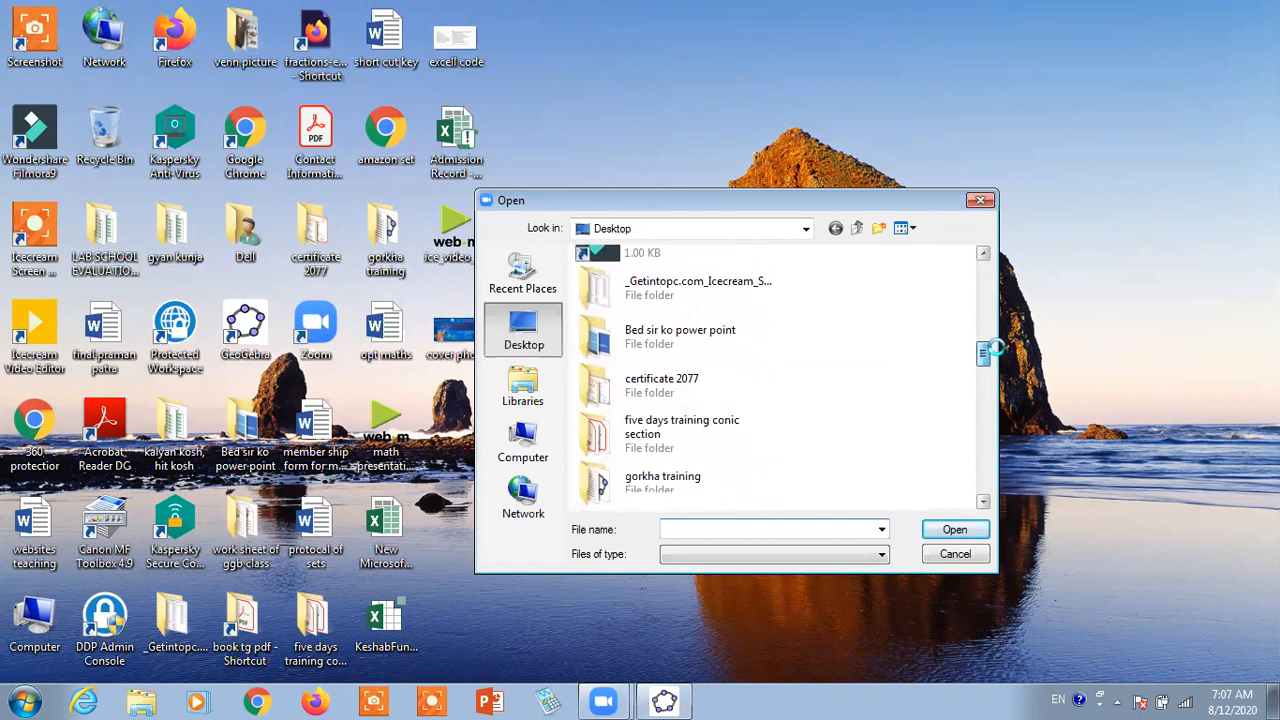
click(660, 483)
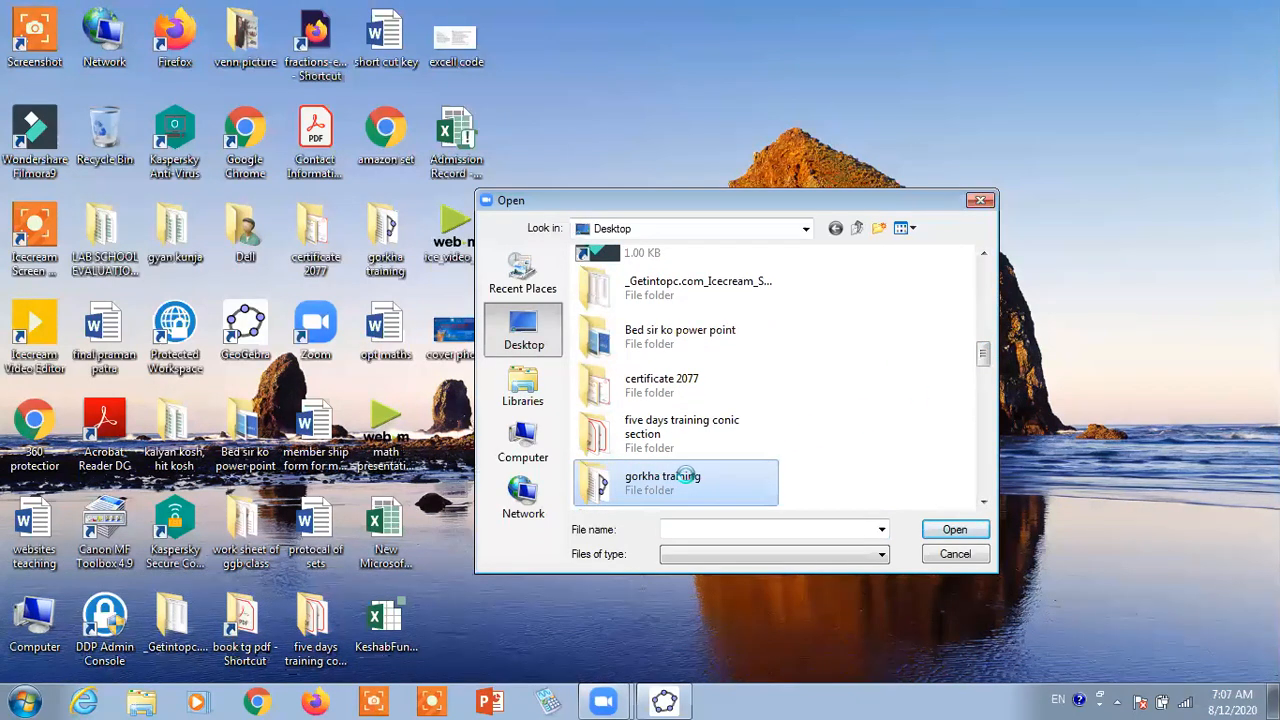
double_click(676, 476)
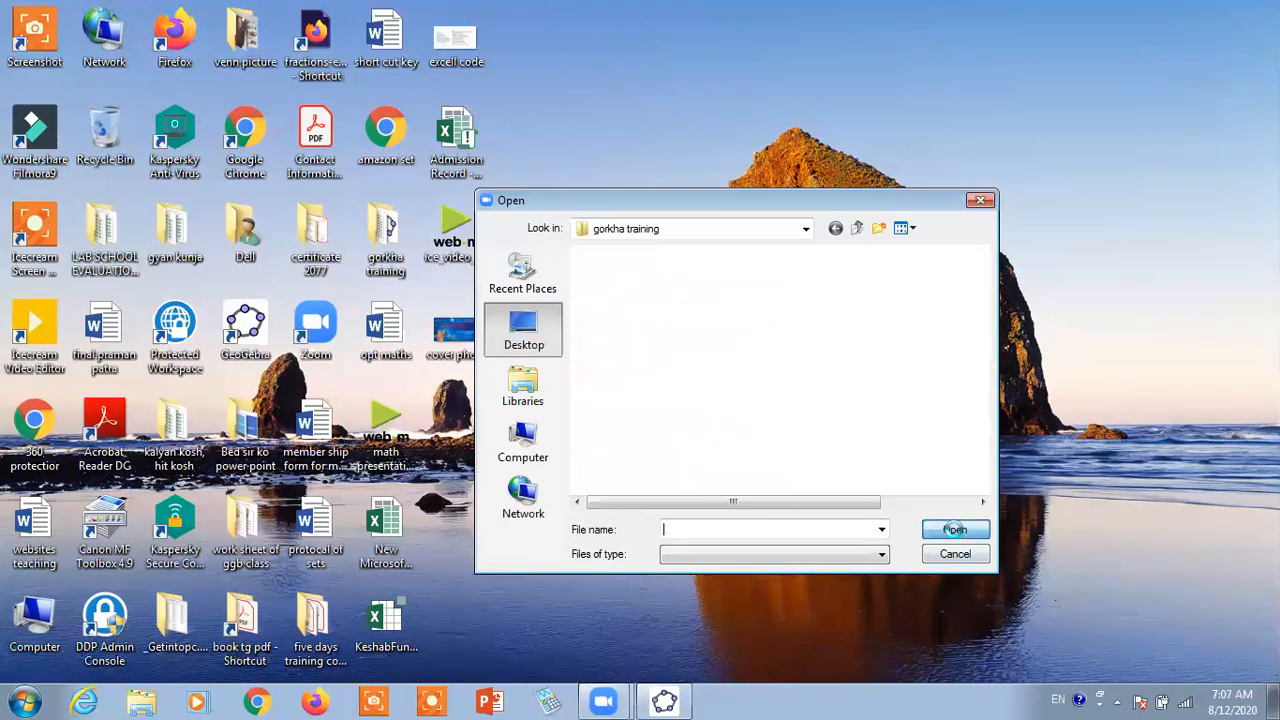
click(605, 489)
click(945, 532)
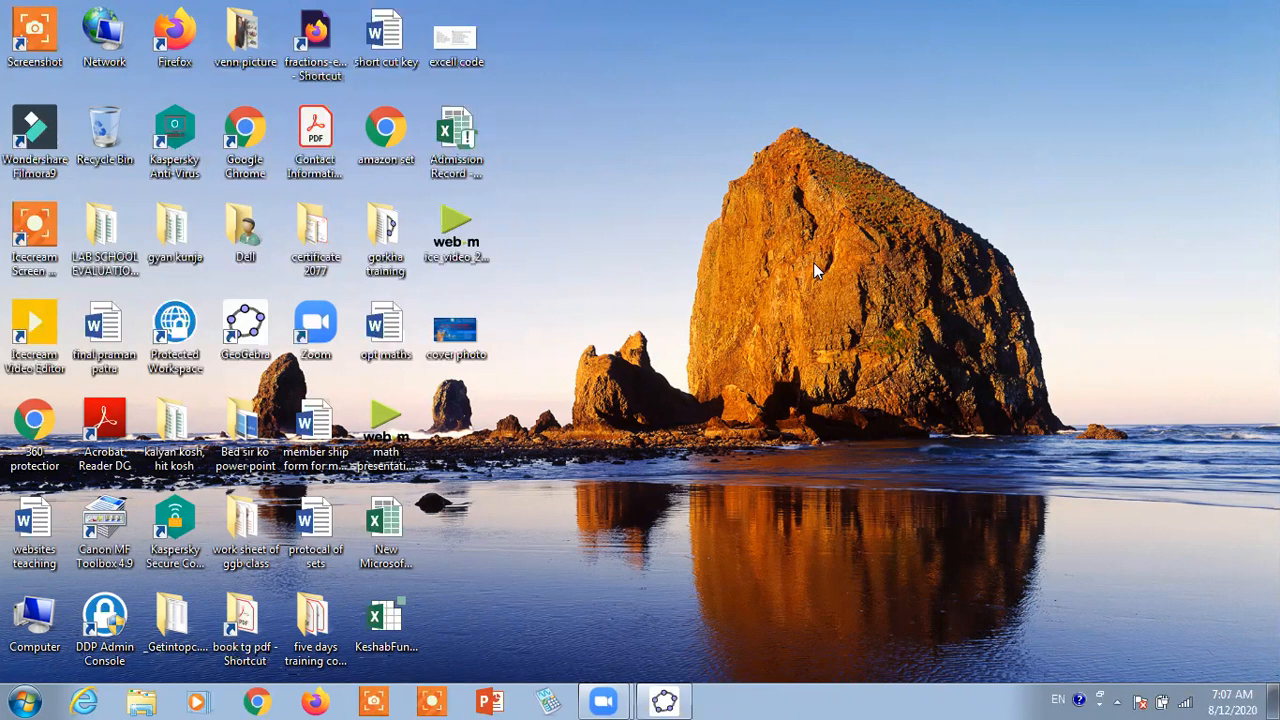
click(668, 700)
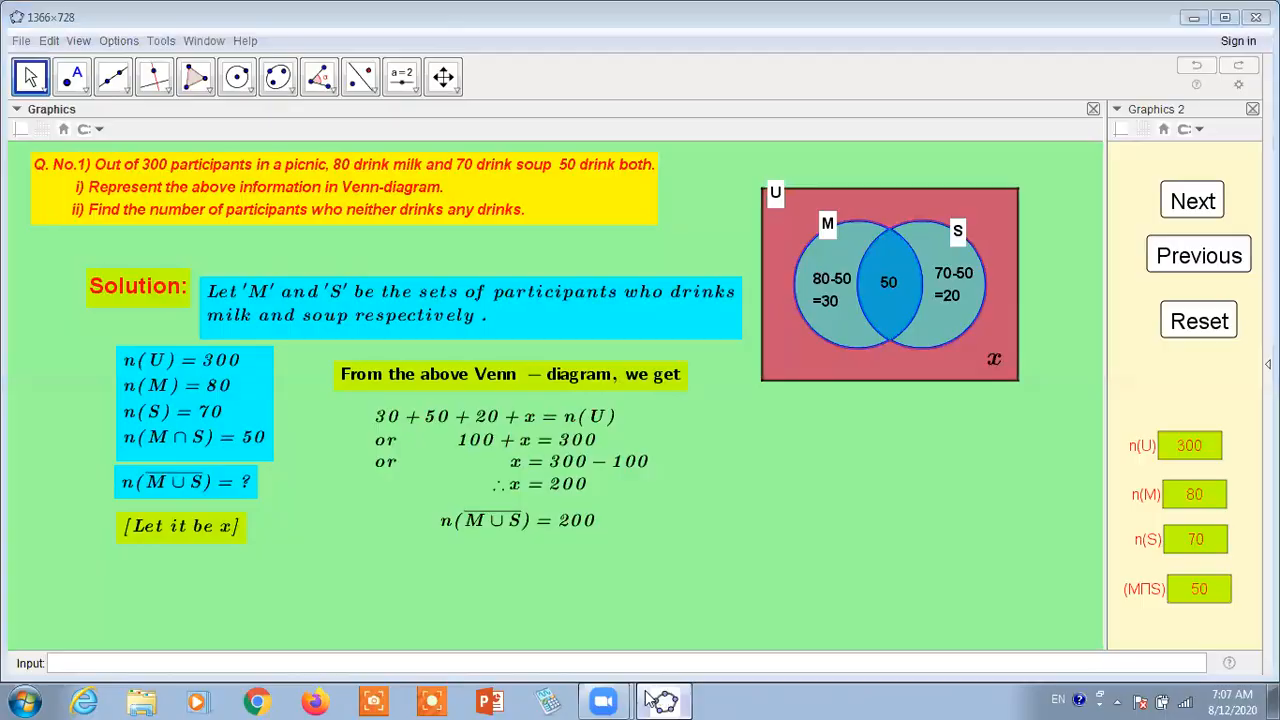
click(660, 700)
- Start a new GeoGebra window, maximize it and set the layout to show the input bar above the views
double_click(252, 325)
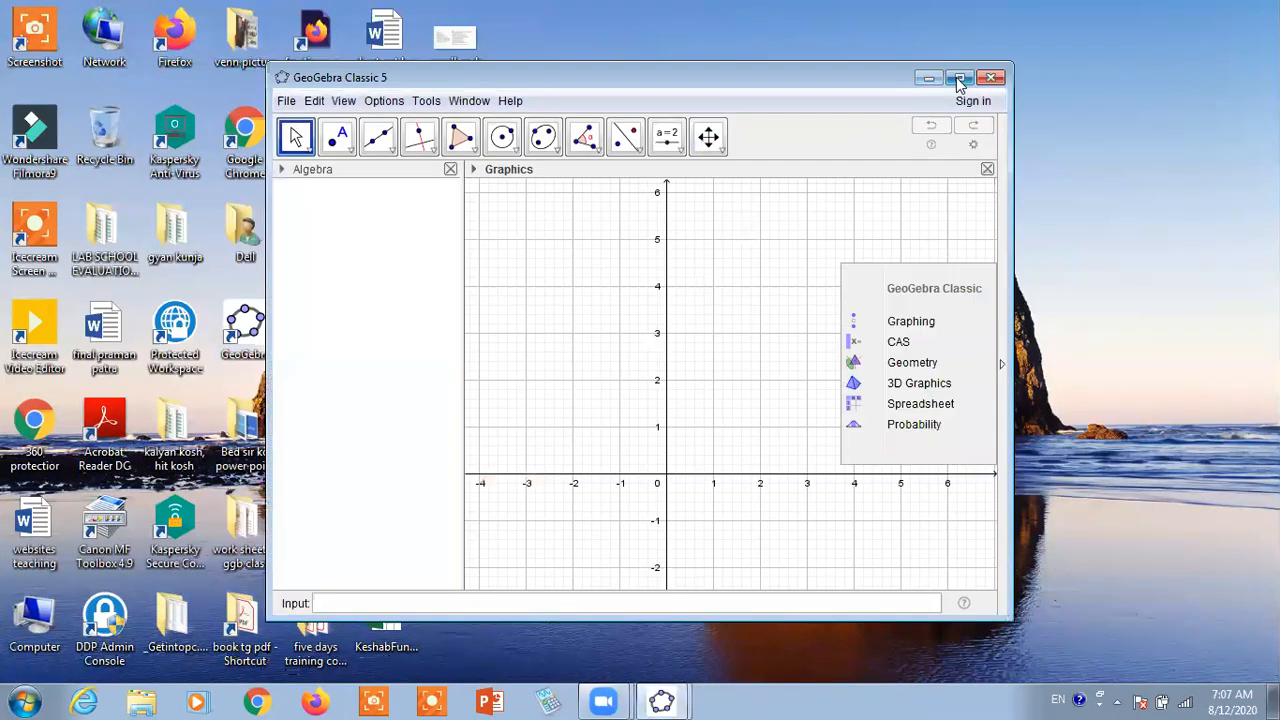
click(958, 79)
click(71, 33)
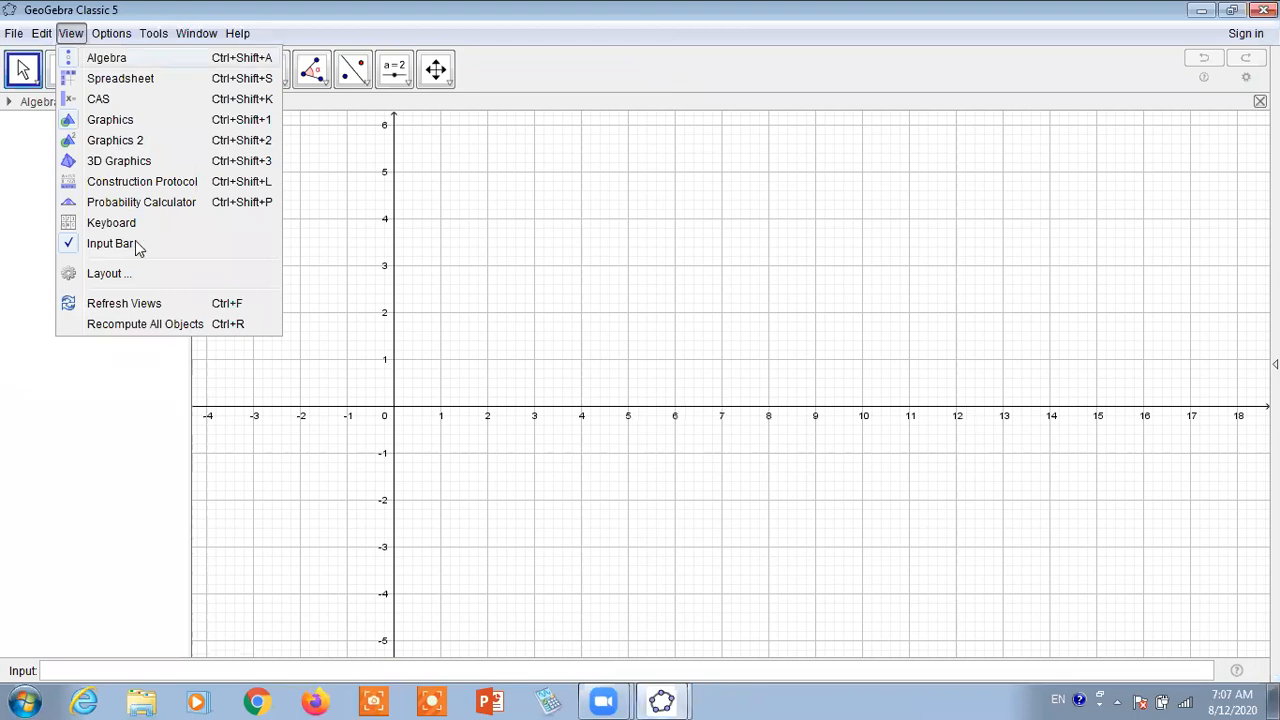
click(107, 277)
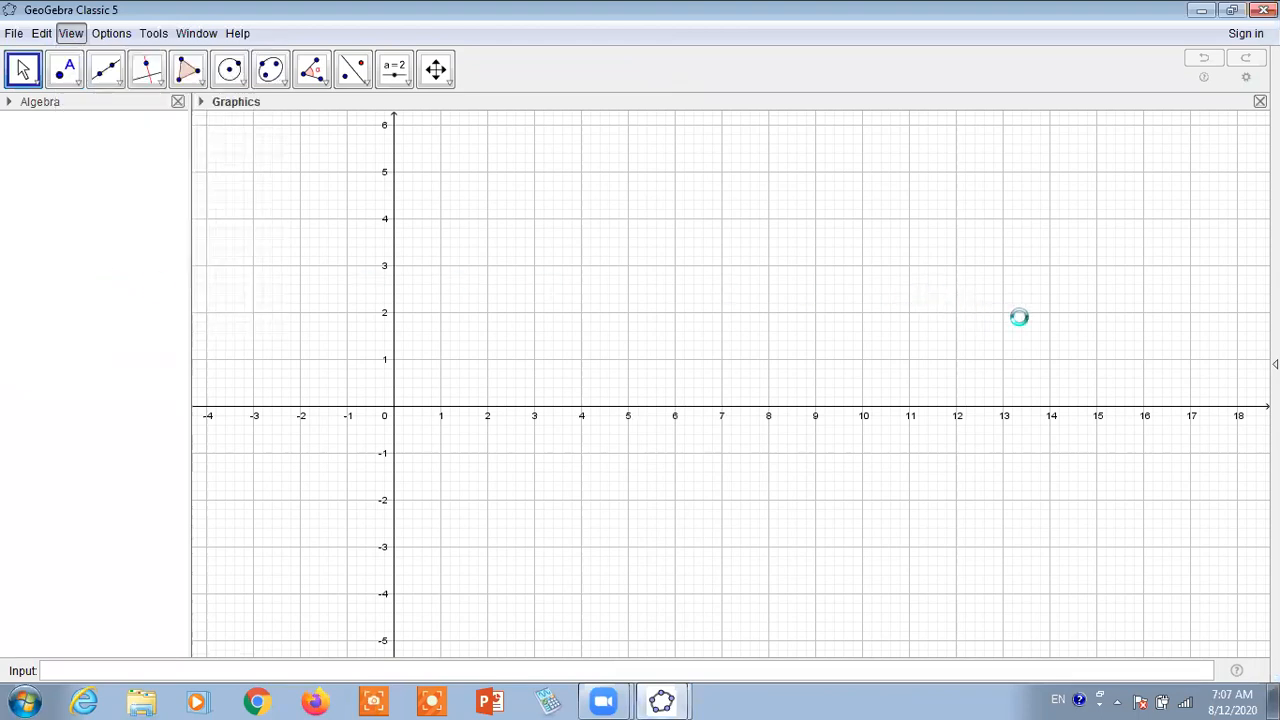
click(1026, 174)
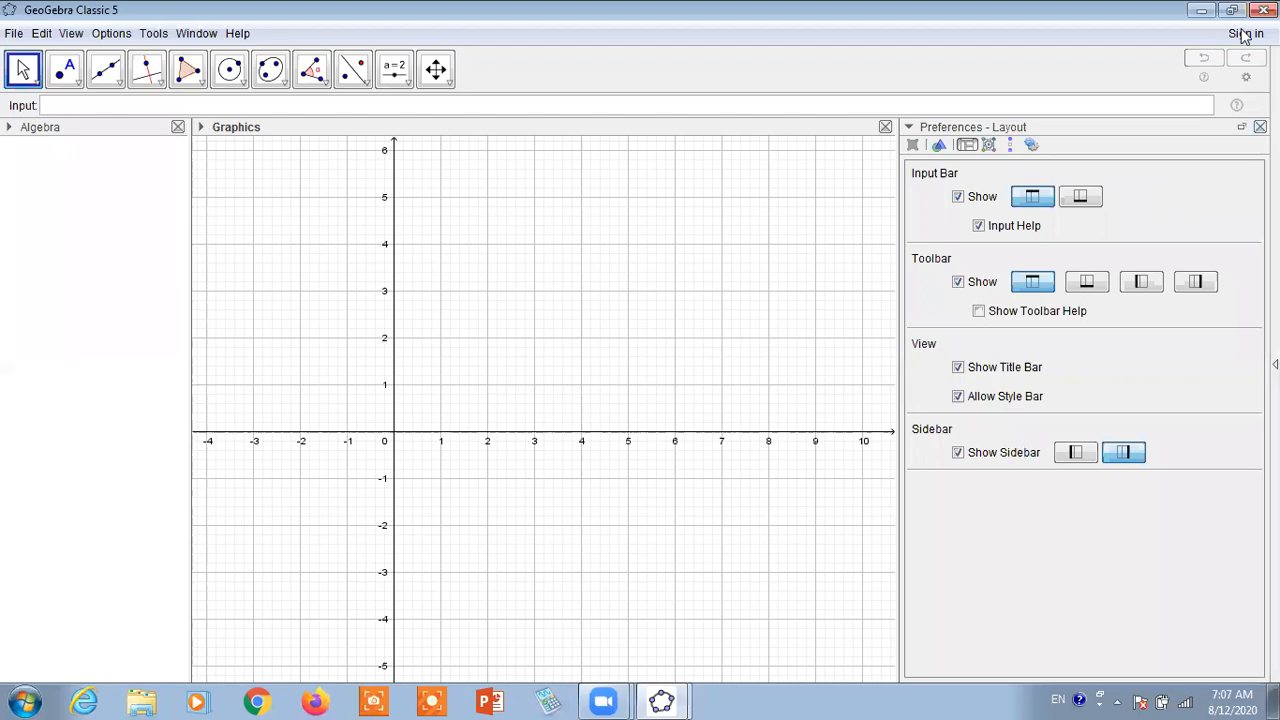
click(1260, 127)
- Open the day4 Word document from the Desktop's gorkha training folder and copy the full text of question 2
click(1205, 7)
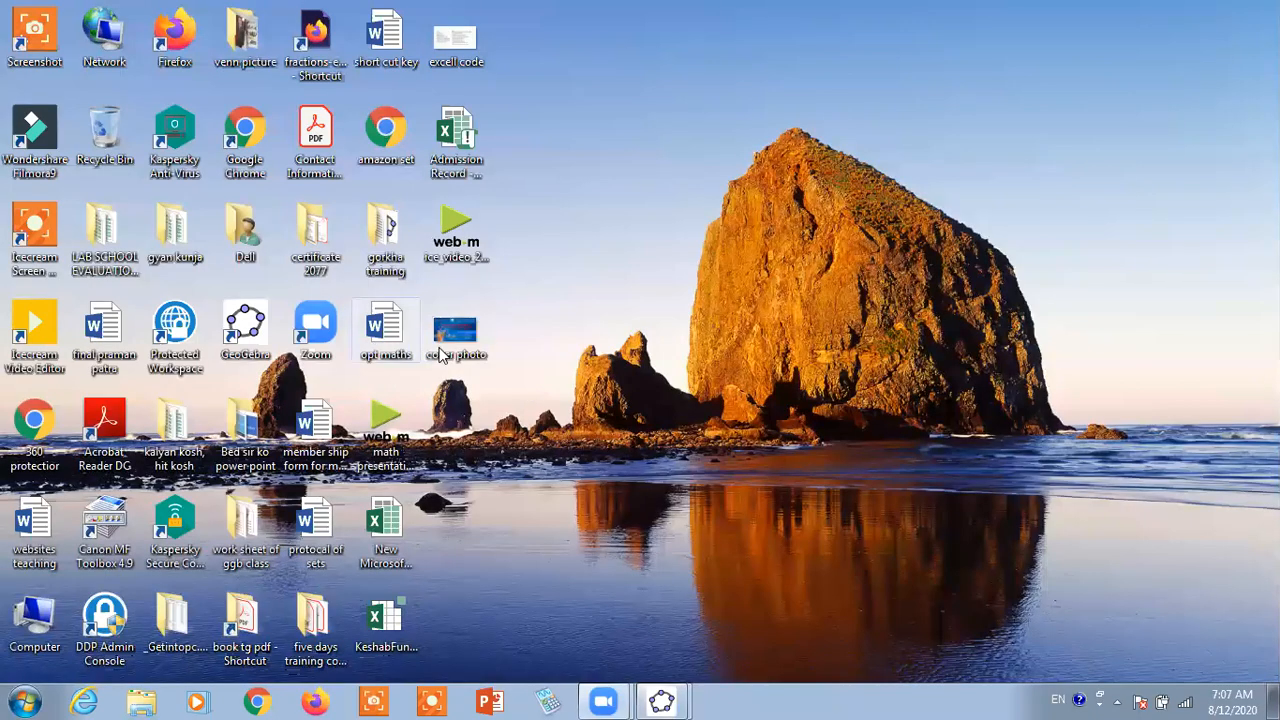
mouse_move(661, 700)
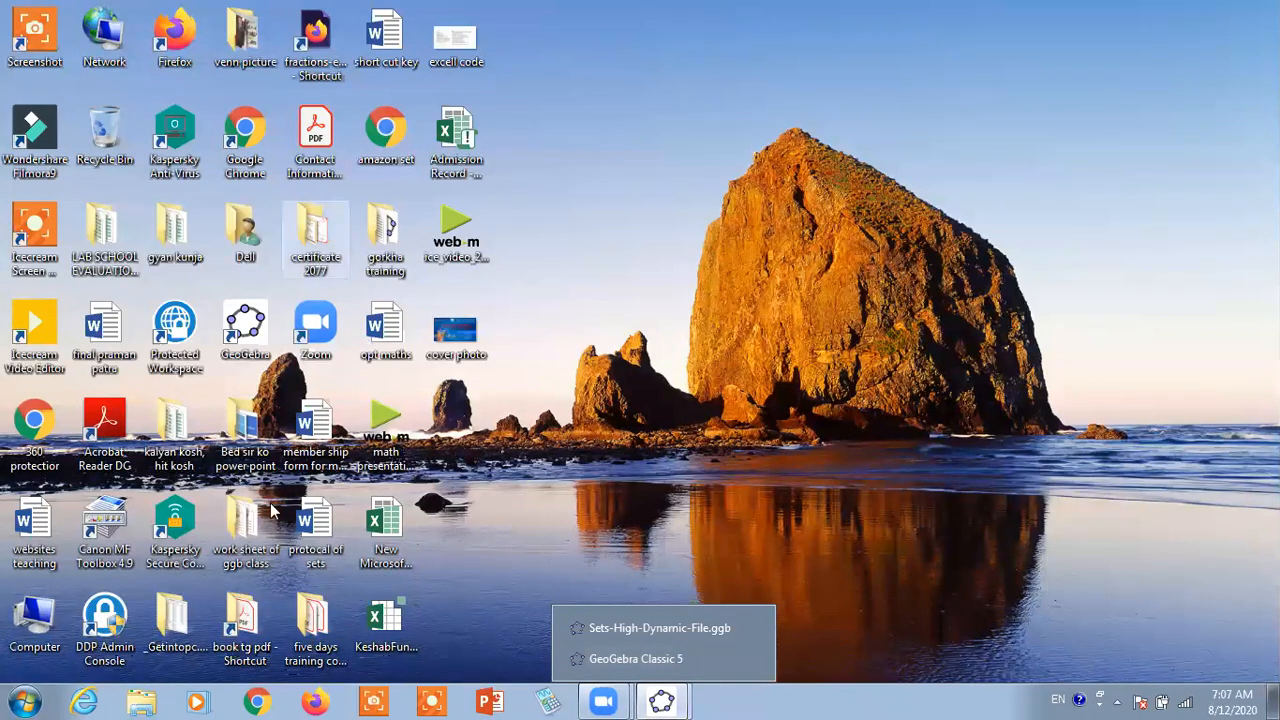
double_click(393, 248)
click(322, 527)
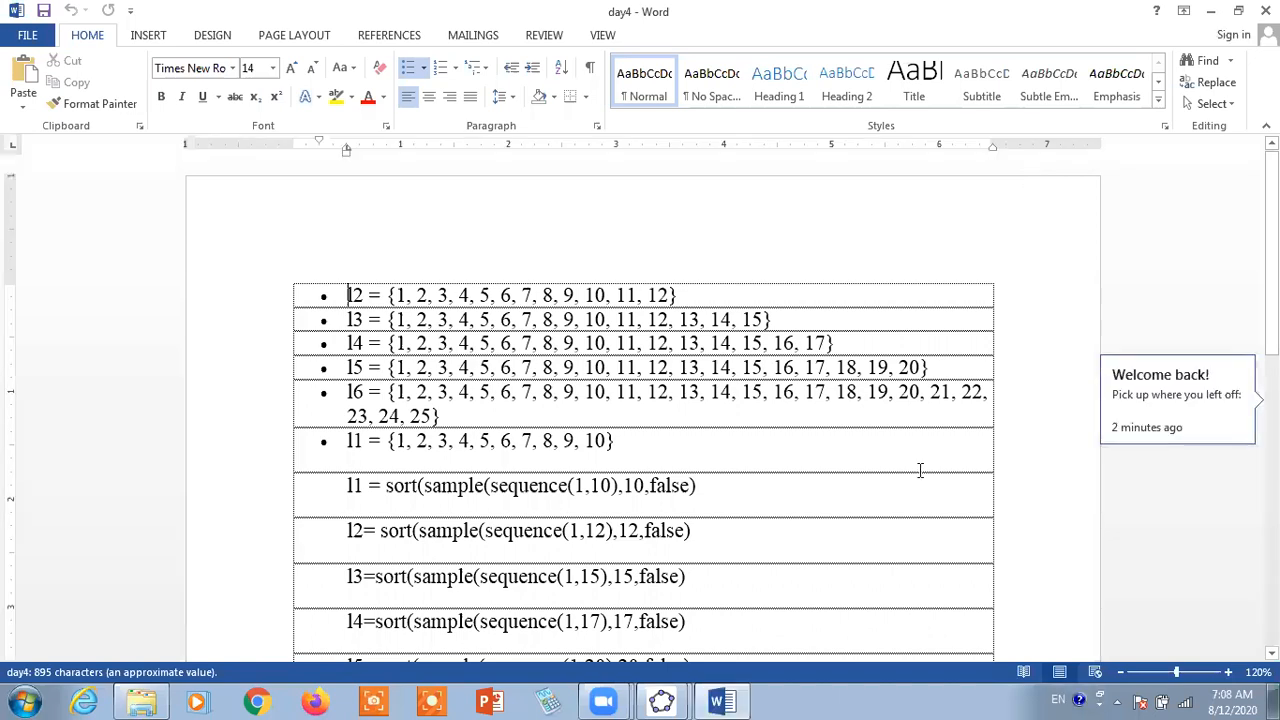
scroll(920, 471, down, 8)
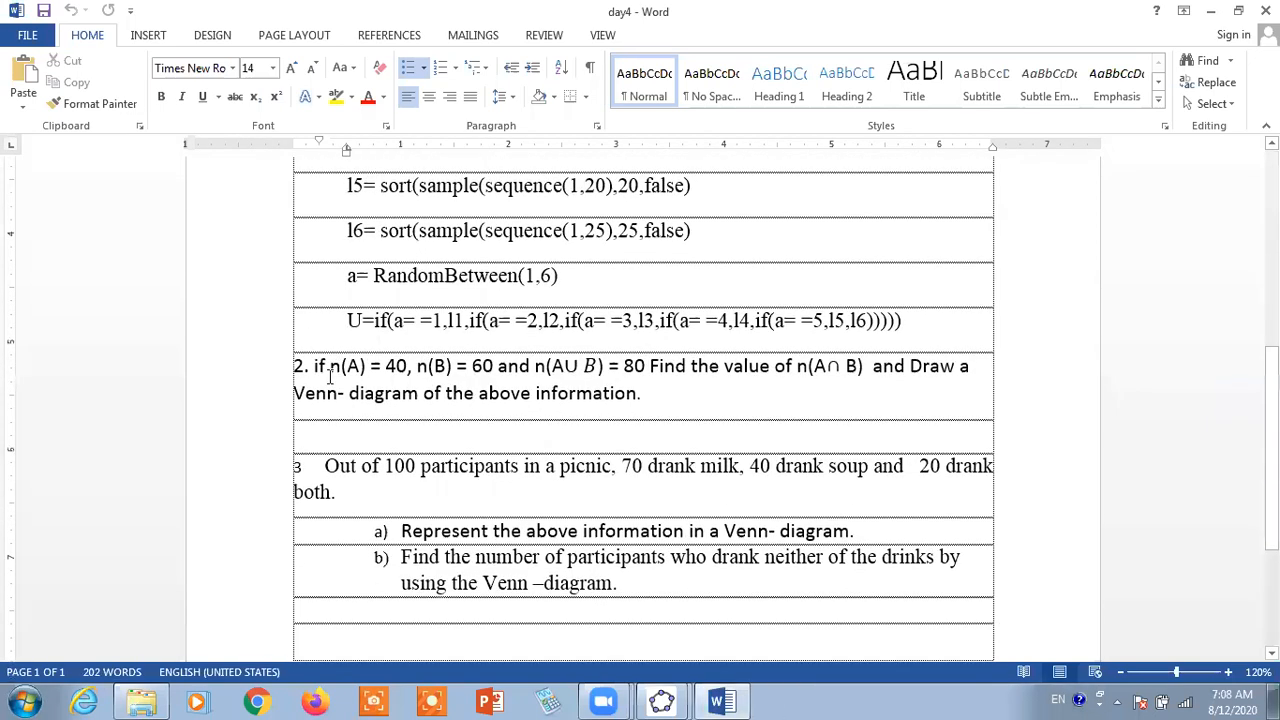
drag(291, 366, 650, 394)
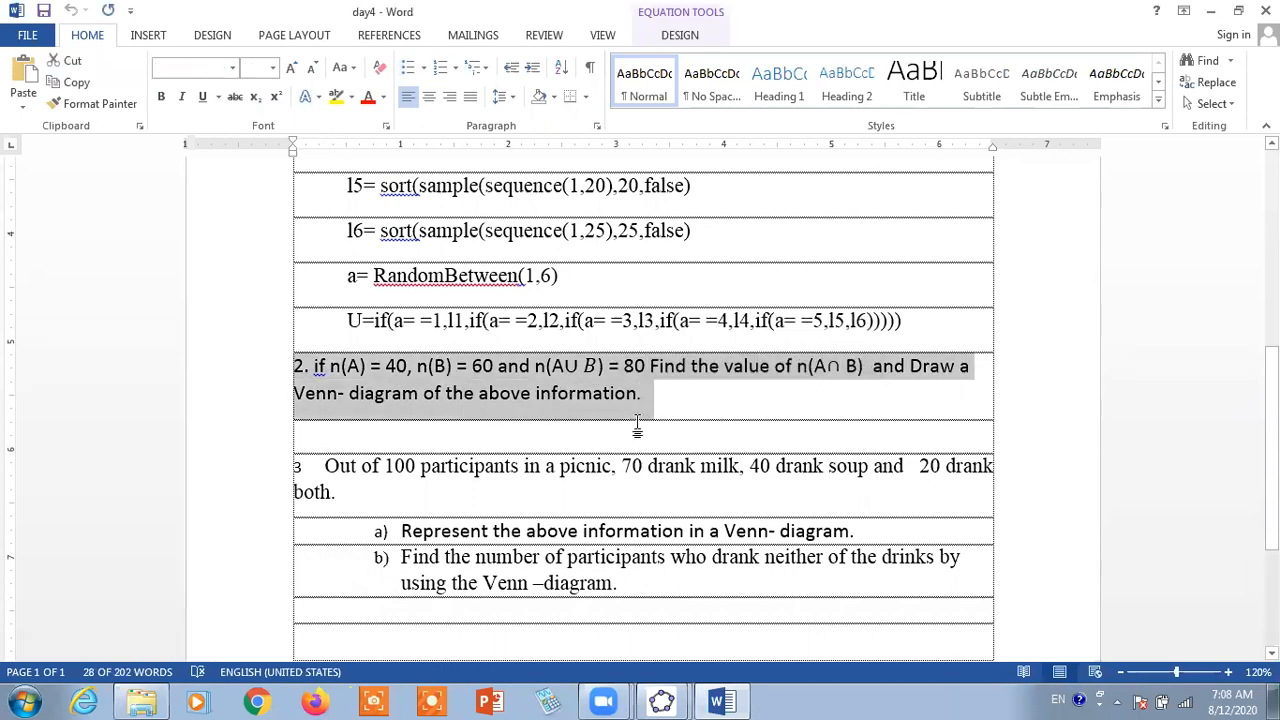
- Switch to the blank GeoGebra window and paste question 2 on n(A∩B) into a new text object
right_click(661, 701)
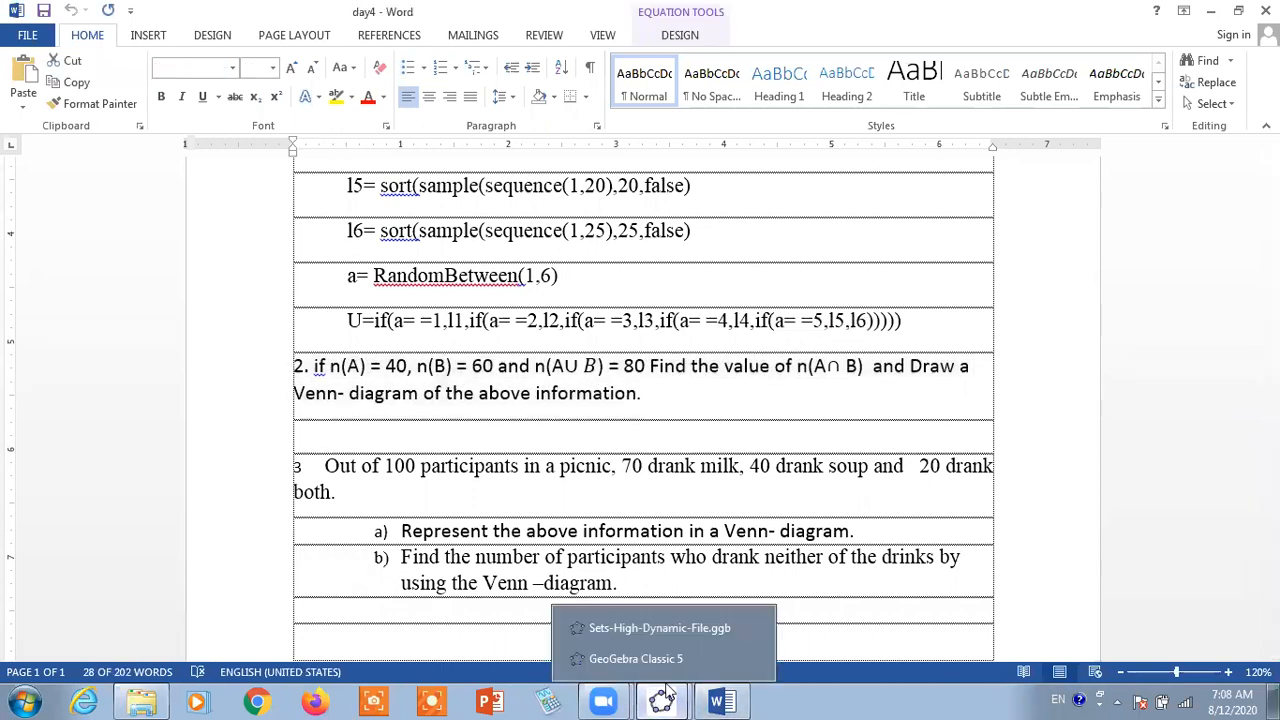
click(640, 658)
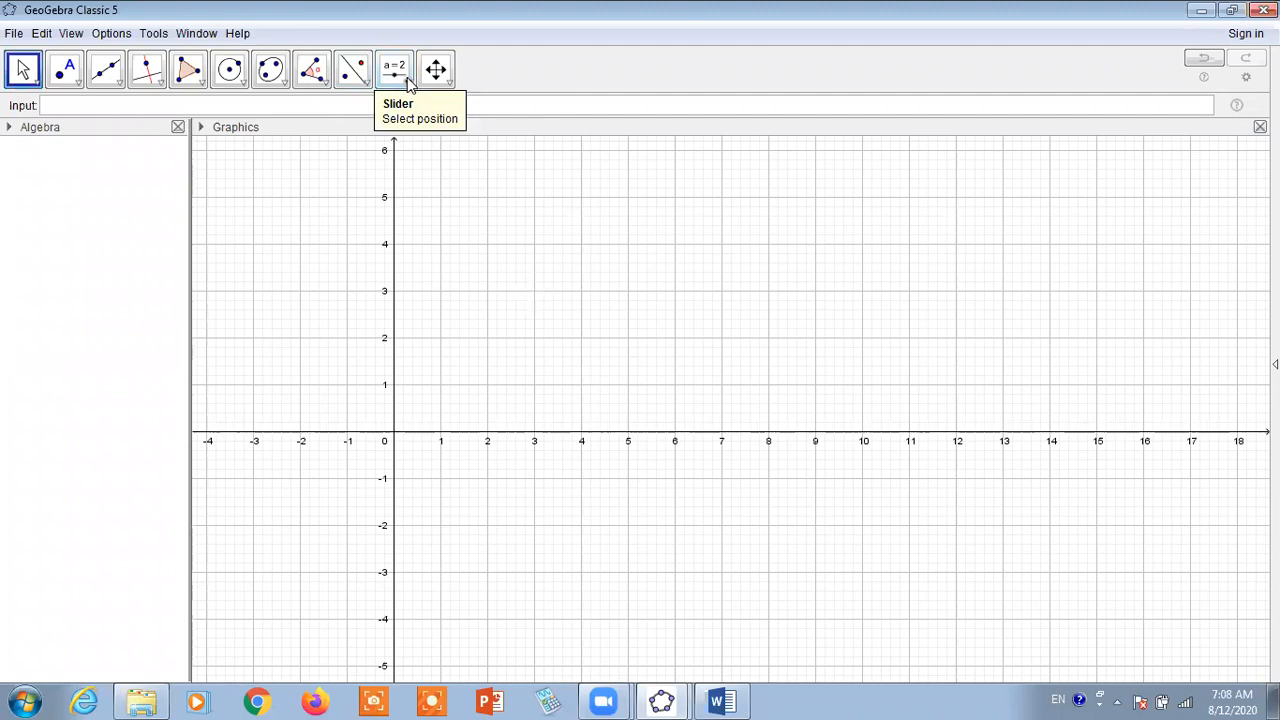
click(408, 85)
click(404, 150)
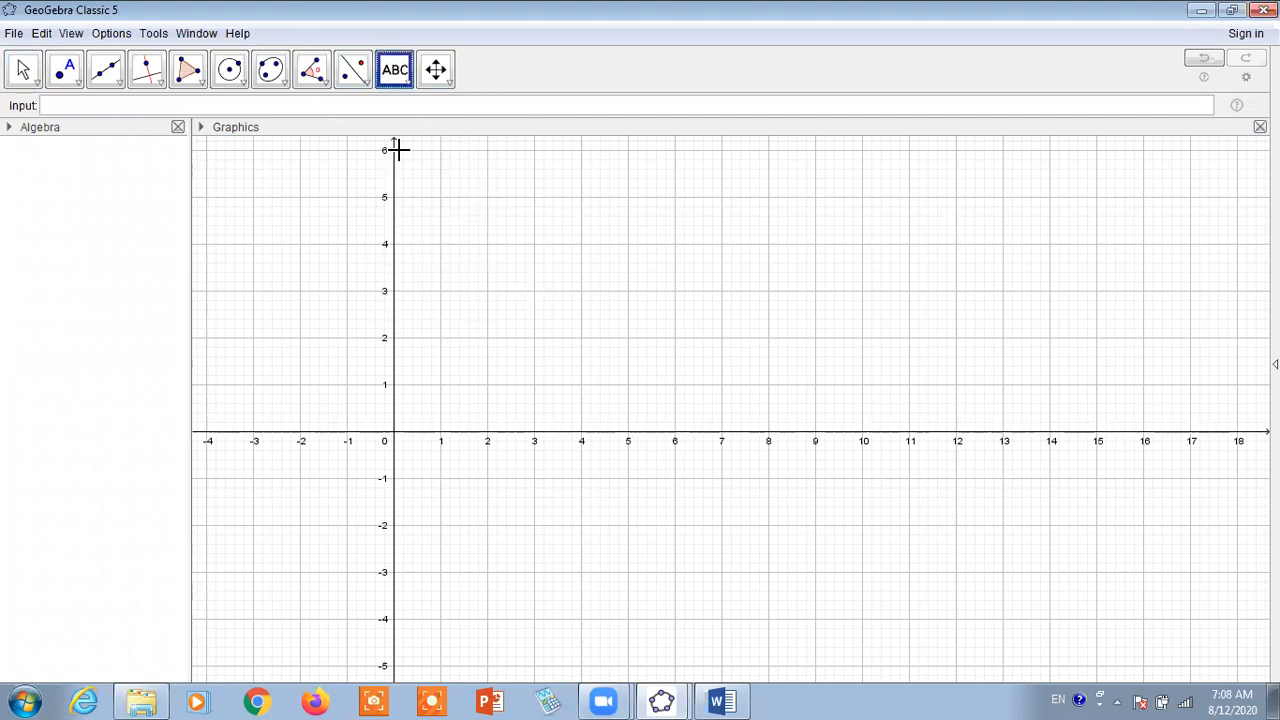
click(584, 211)
drag(845, 242, 1115, 242)
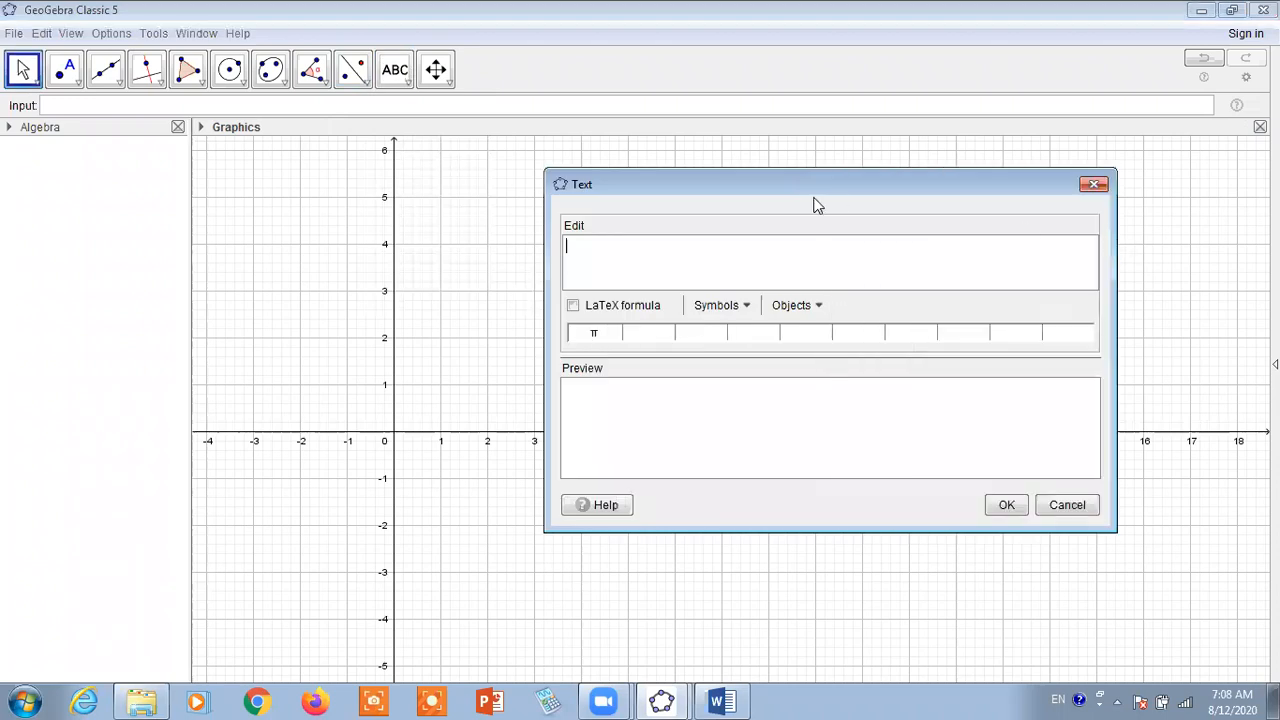
drag(800, 186, 766, 145)
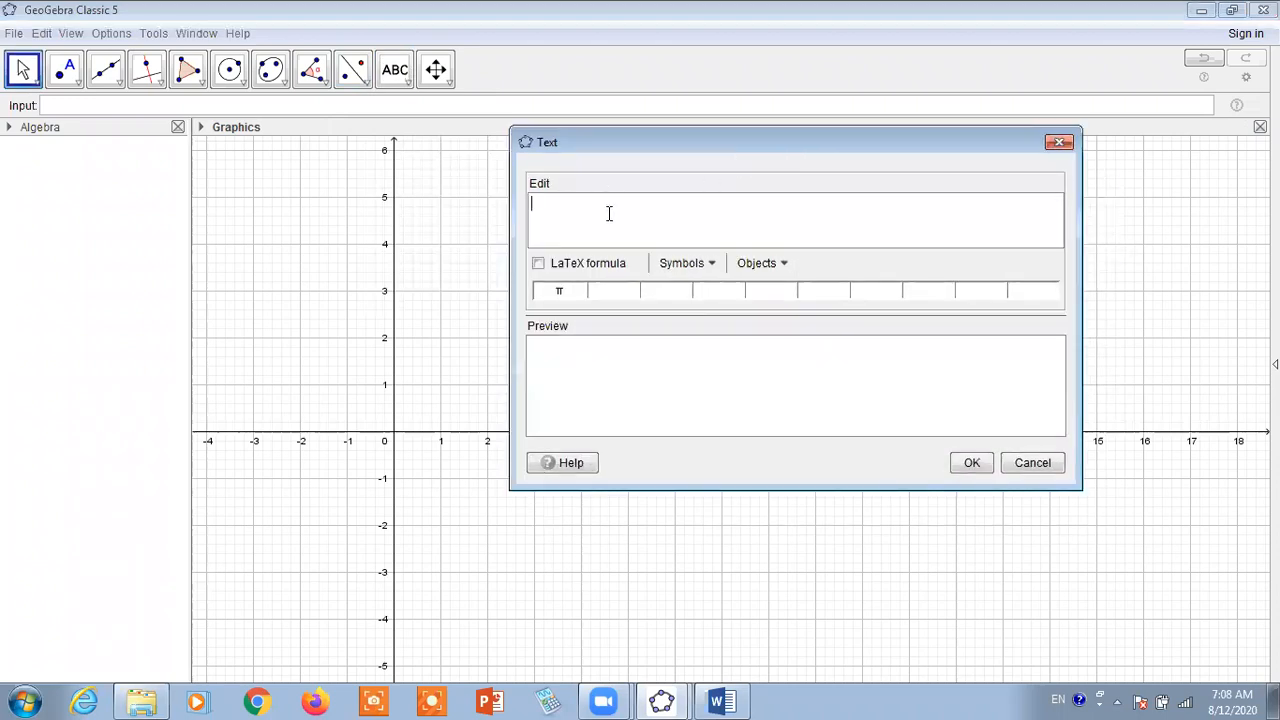
text(2. if n(A) = 40, n(B) = 60 and n(A∪ B) = 80 Find the value of n(A∩ B)  and Draw a Venn- diagram of the above information.)
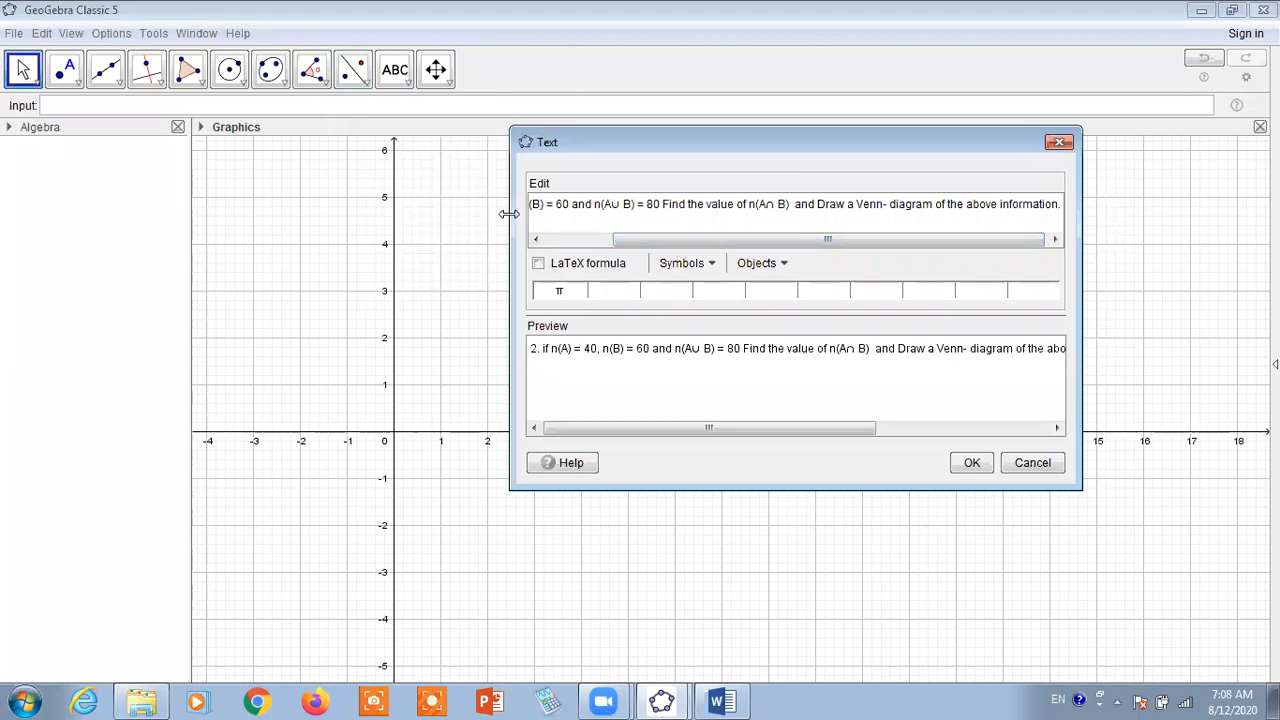
- Widen the text dialog and break the question into two lines before "and Draw a Venn- diagram"
drag(509, 214, 327, 214)
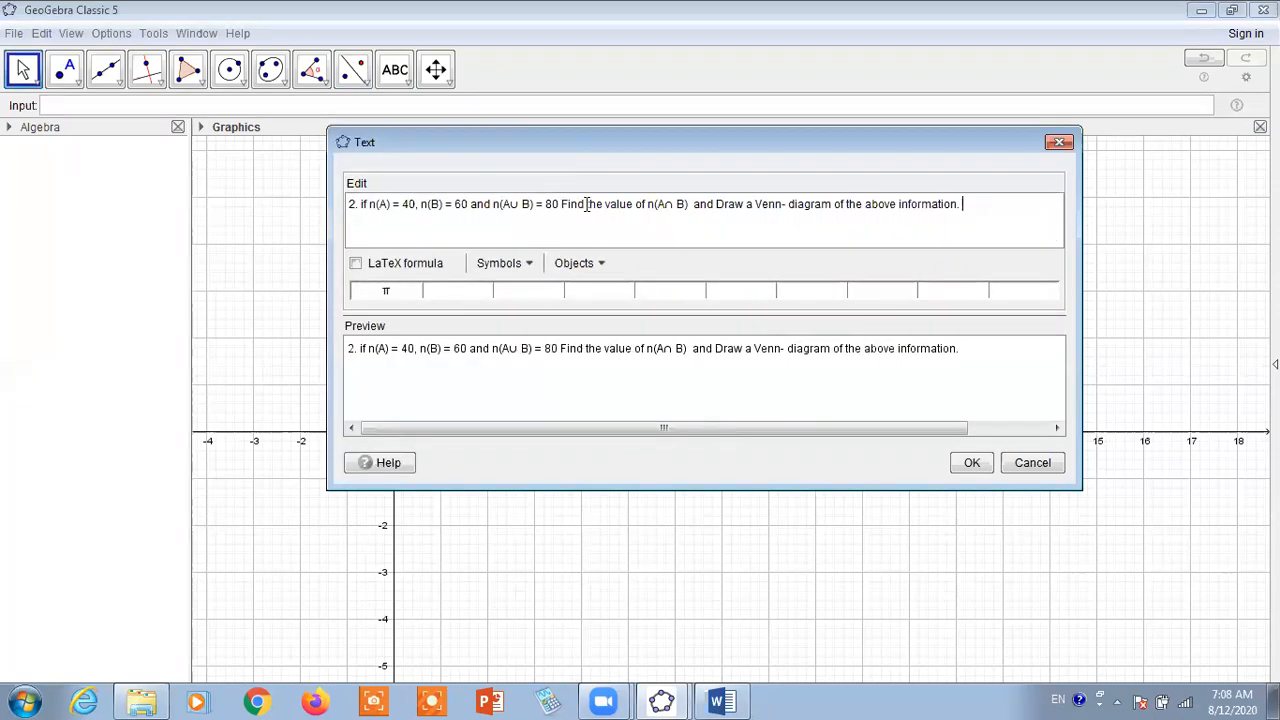
click(694, 204)
key(Return)
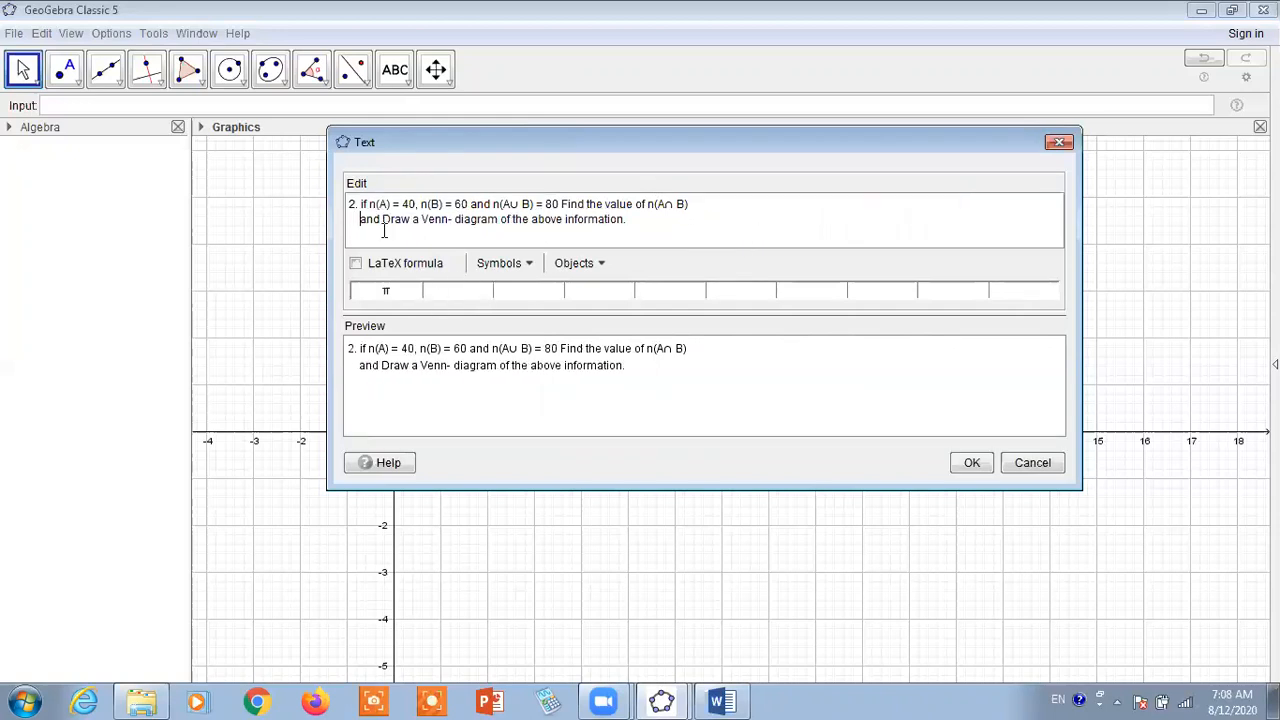
- Format the question as a LaTeX formula, adding \text{ at its start and \\ at the end of its first line
text(\tex)
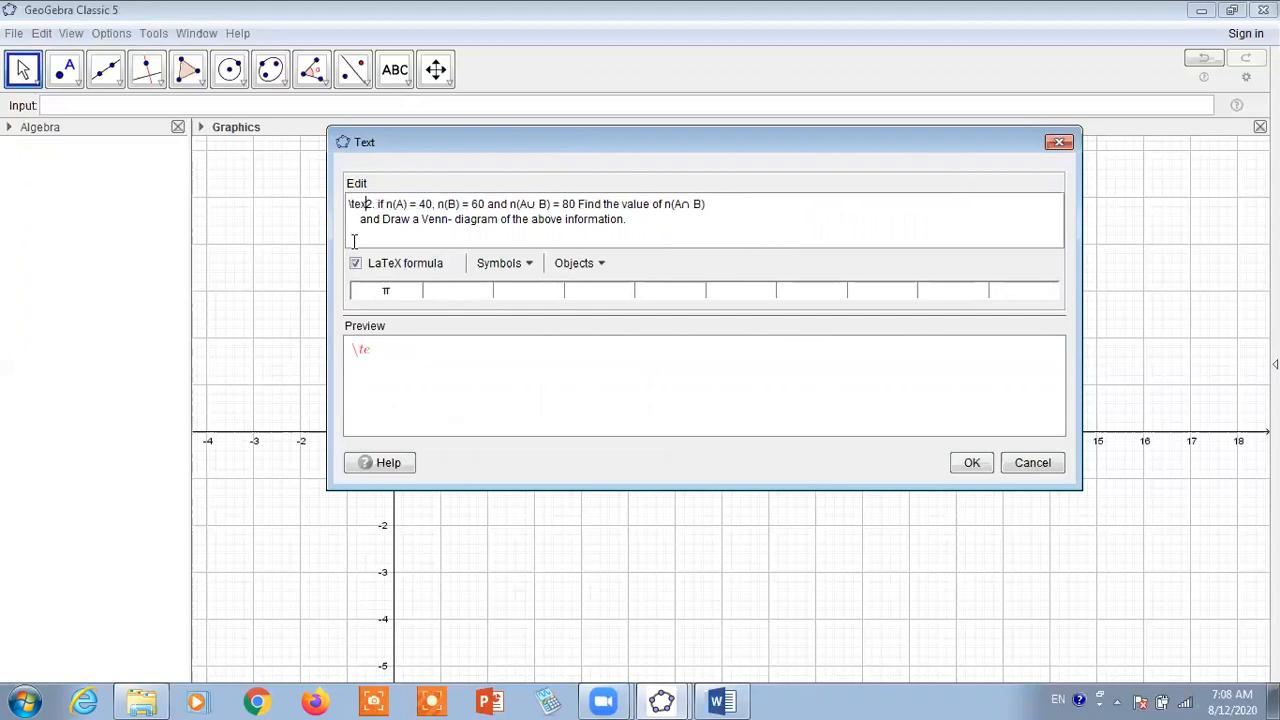
text(t)
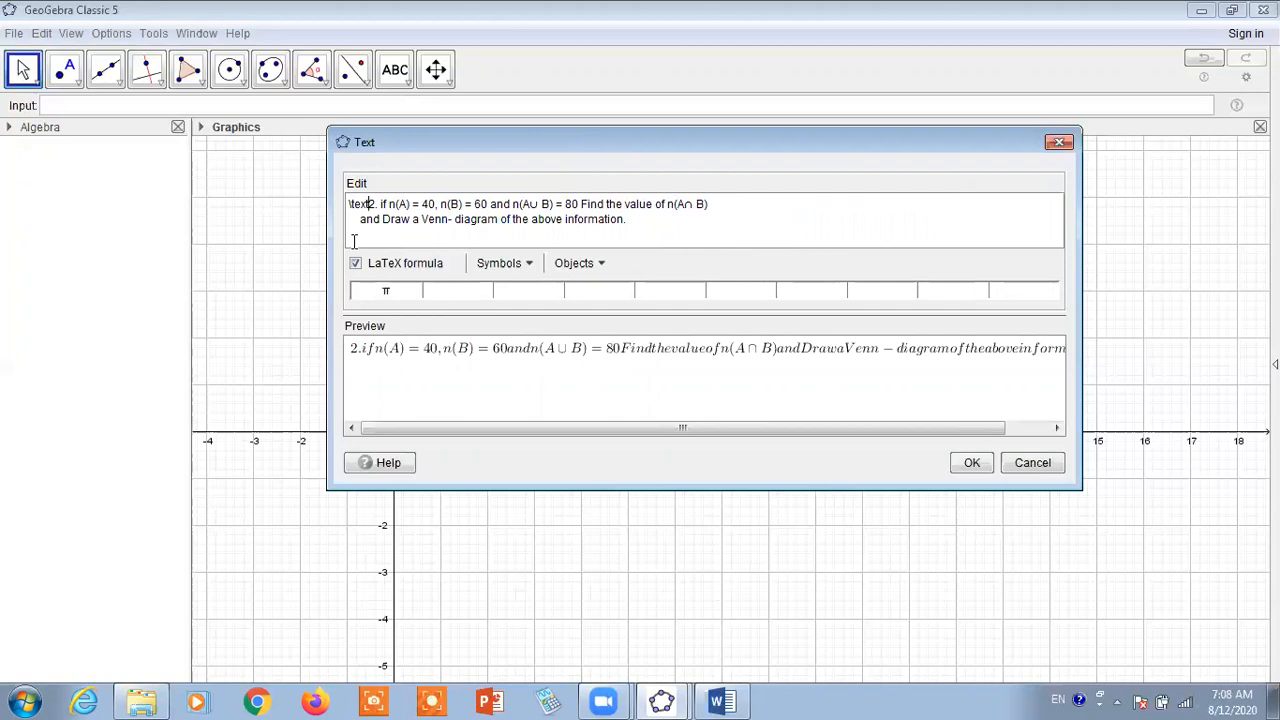
text({)
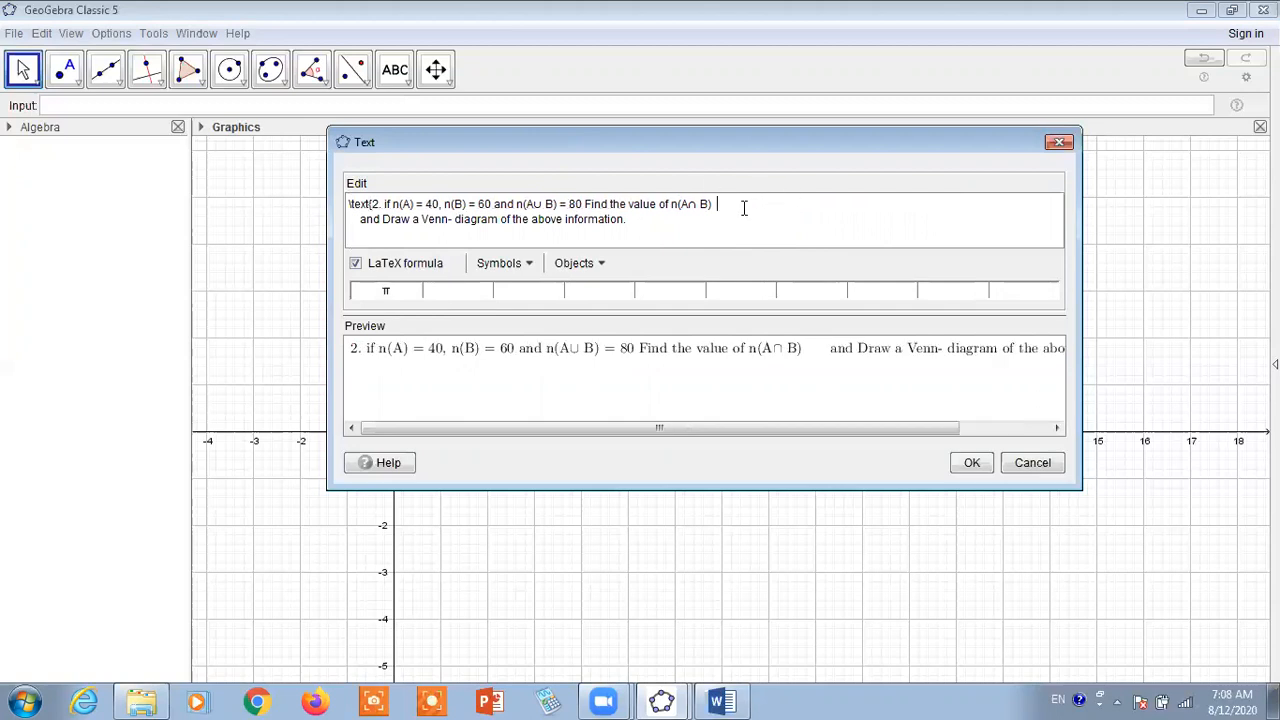
text(\\)
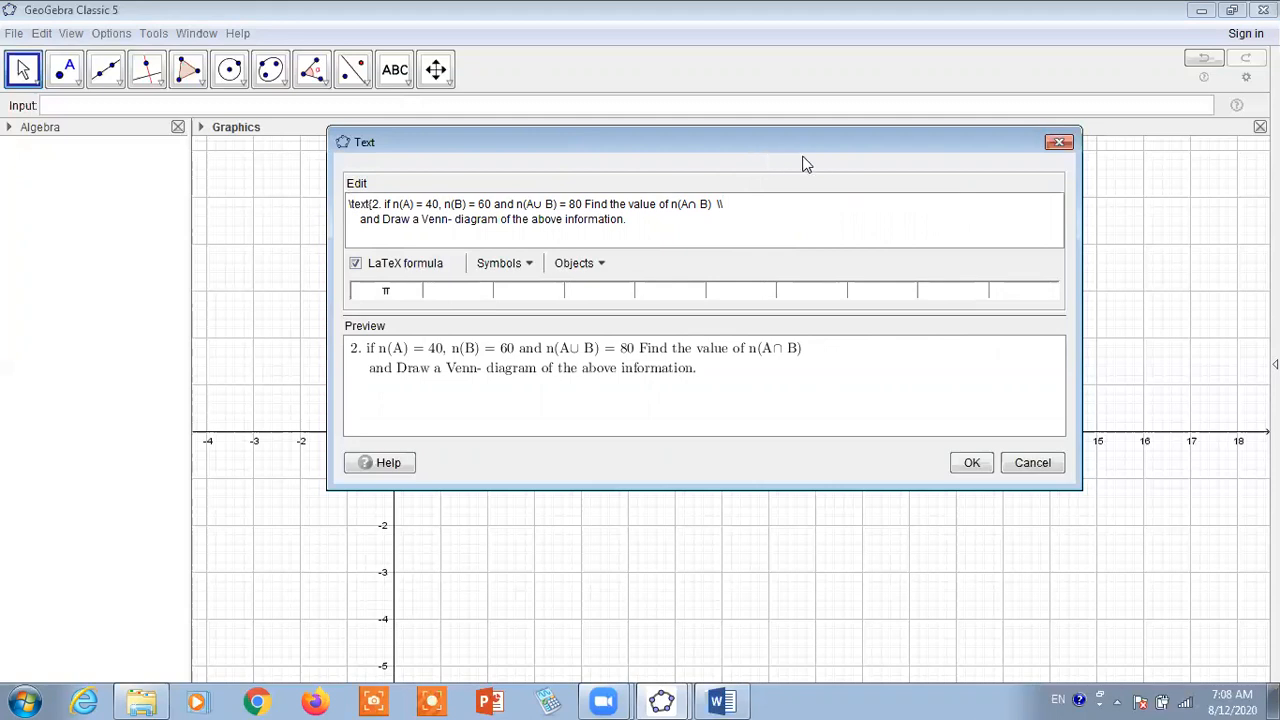
drag(808, 143, 945, 169)
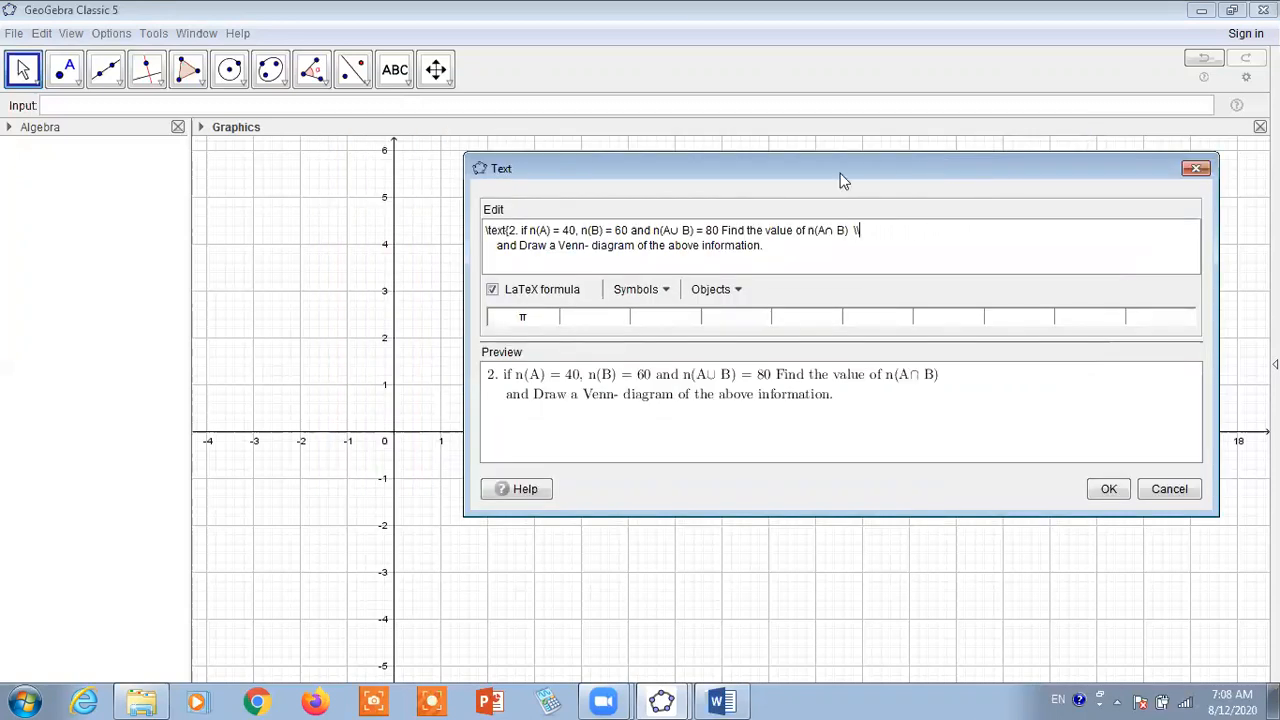
- Set the global font size to 18 pt, then insert the question text and move it near the graphics view's upper-left corner
click(202, 130)
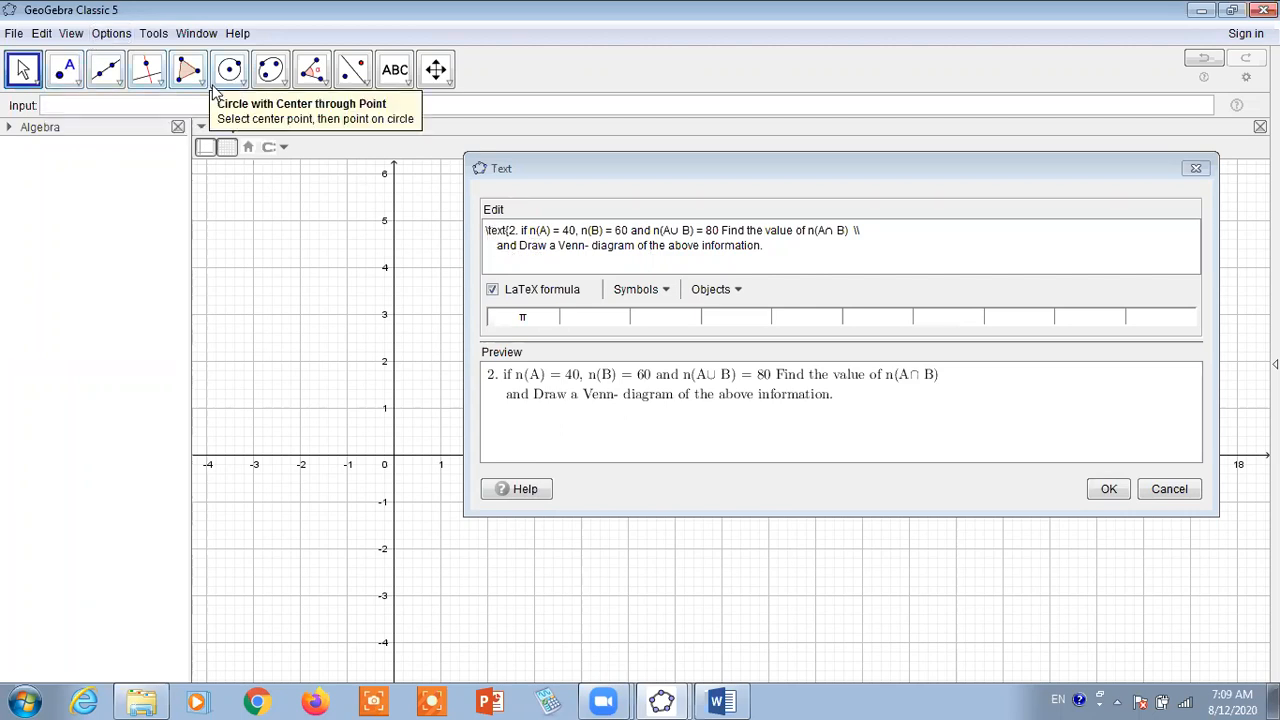
click(108, 33)
mouse_move(172, 122)
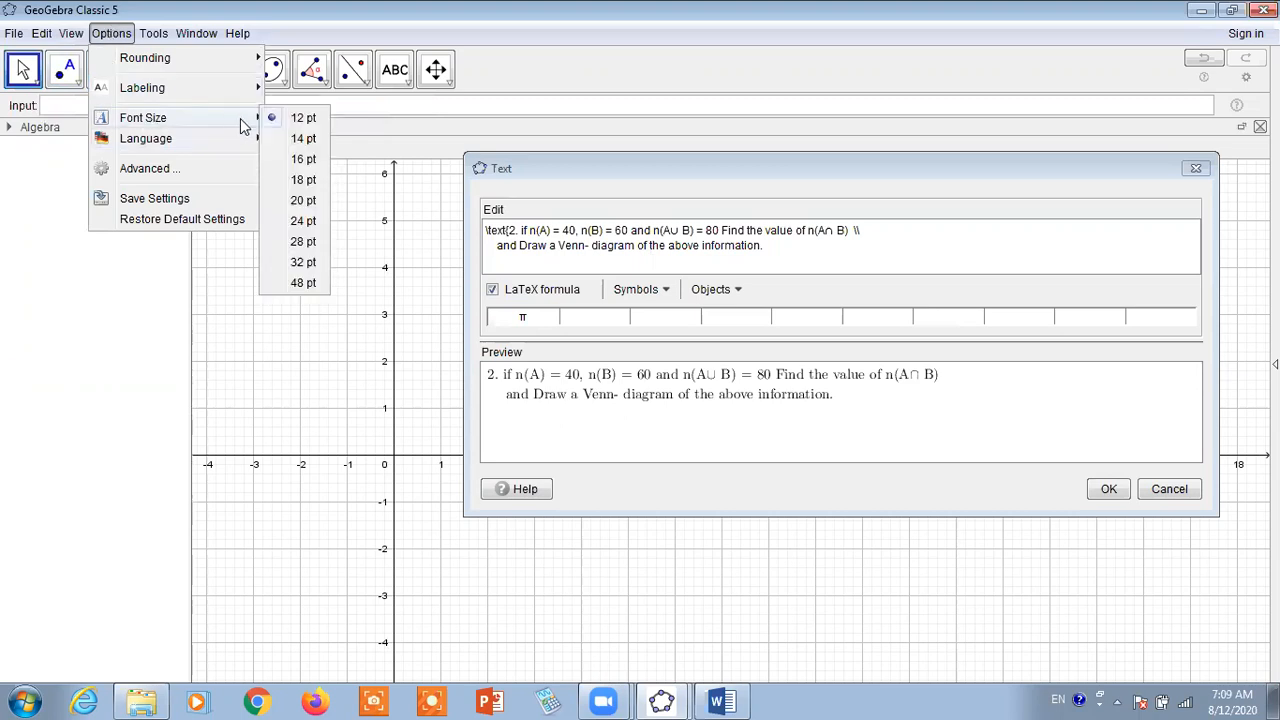
click(300, 180)
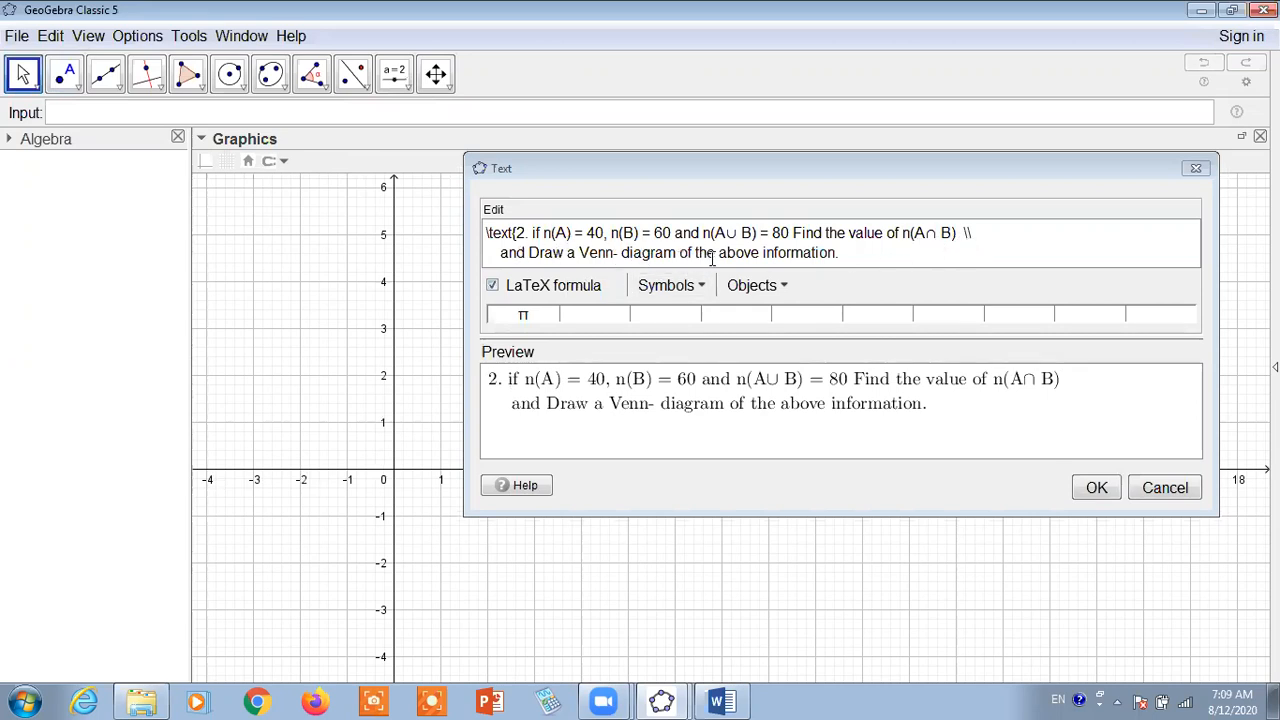
click(1097, 487)
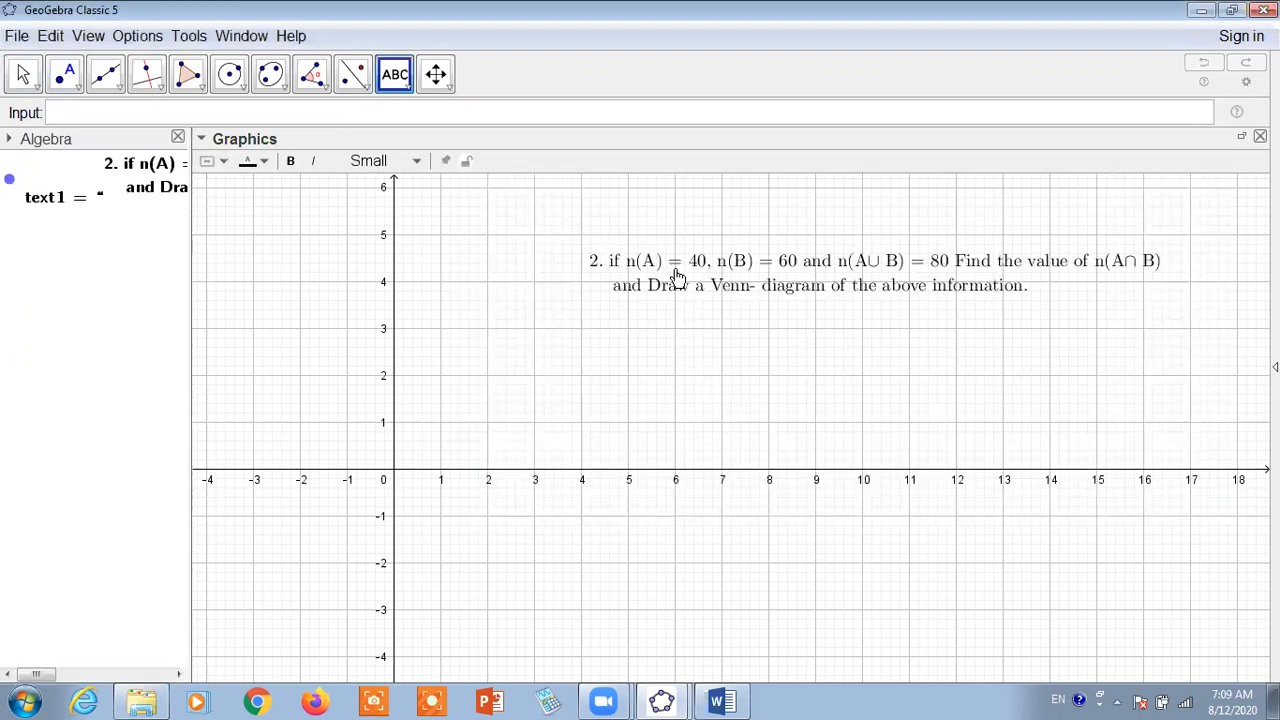
drag(470, 243, 355, 218)
- Set the question text's size to Medium and shift it closer to the graphics view's upper-left corner
click(414, 162)
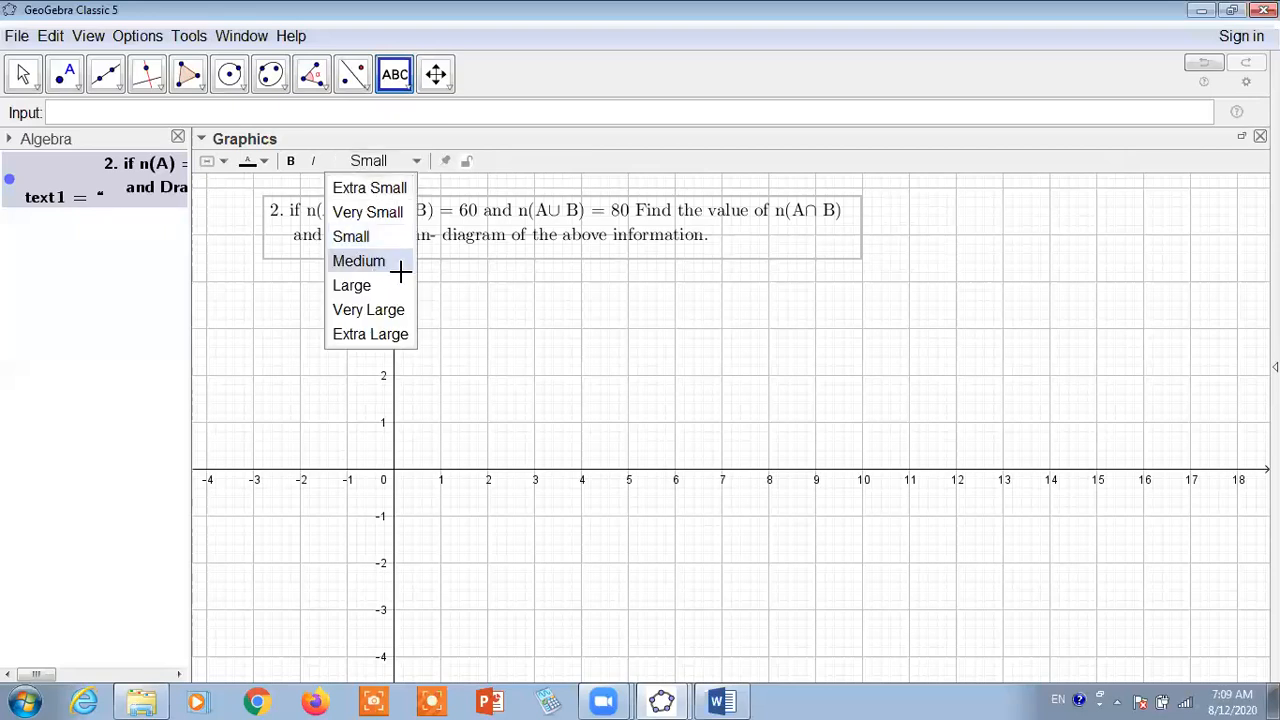
click(403, 266)
click(514, 265)
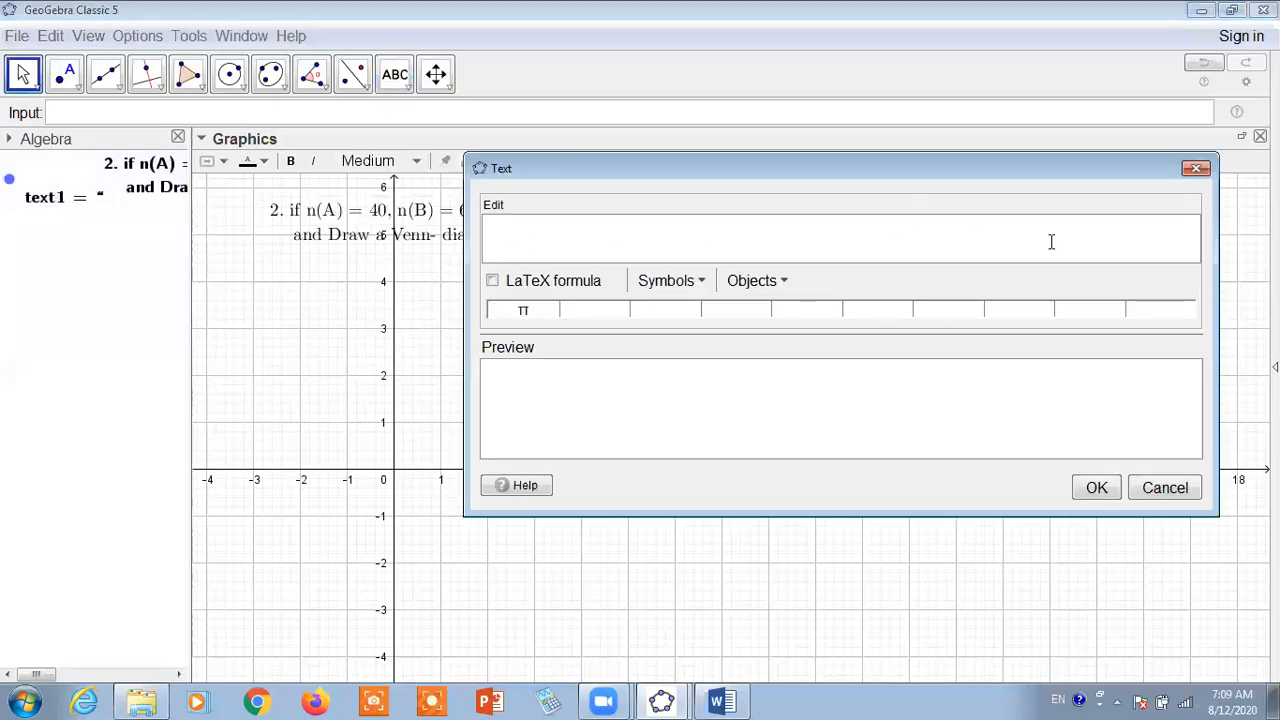
click(1196, 168)
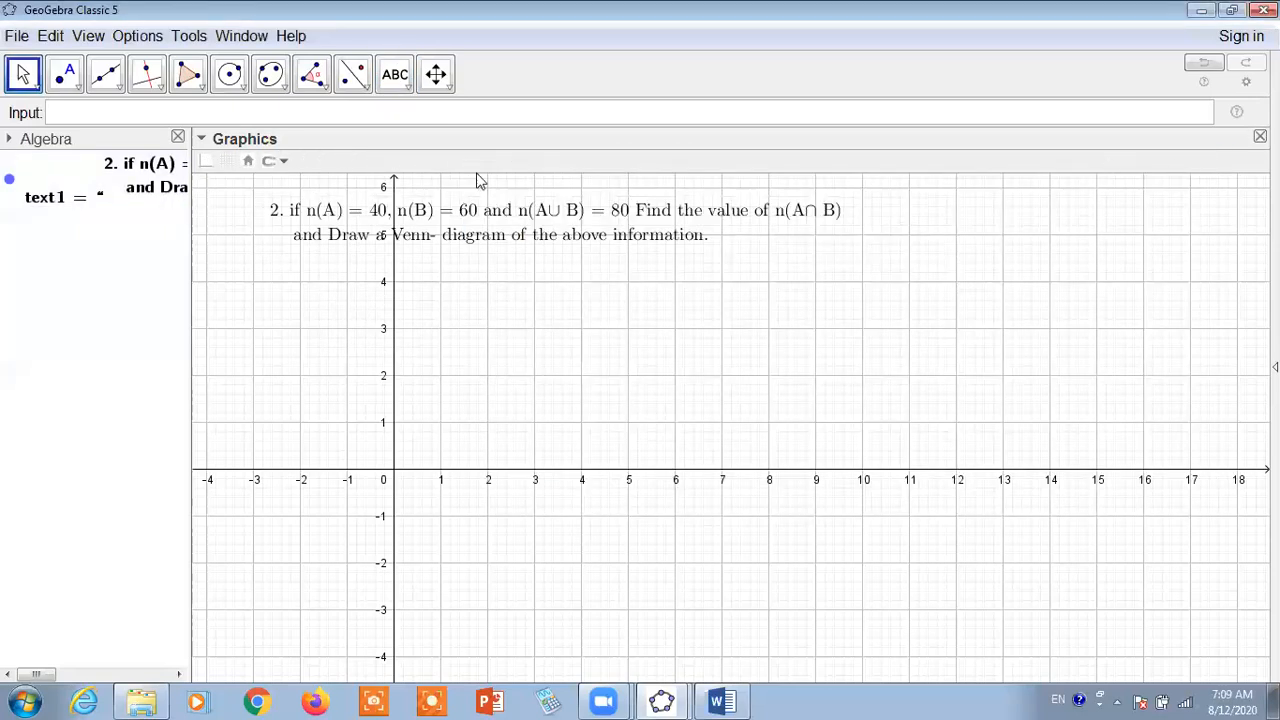
click(458, 228)
click(414, 161)
click(403, 266)
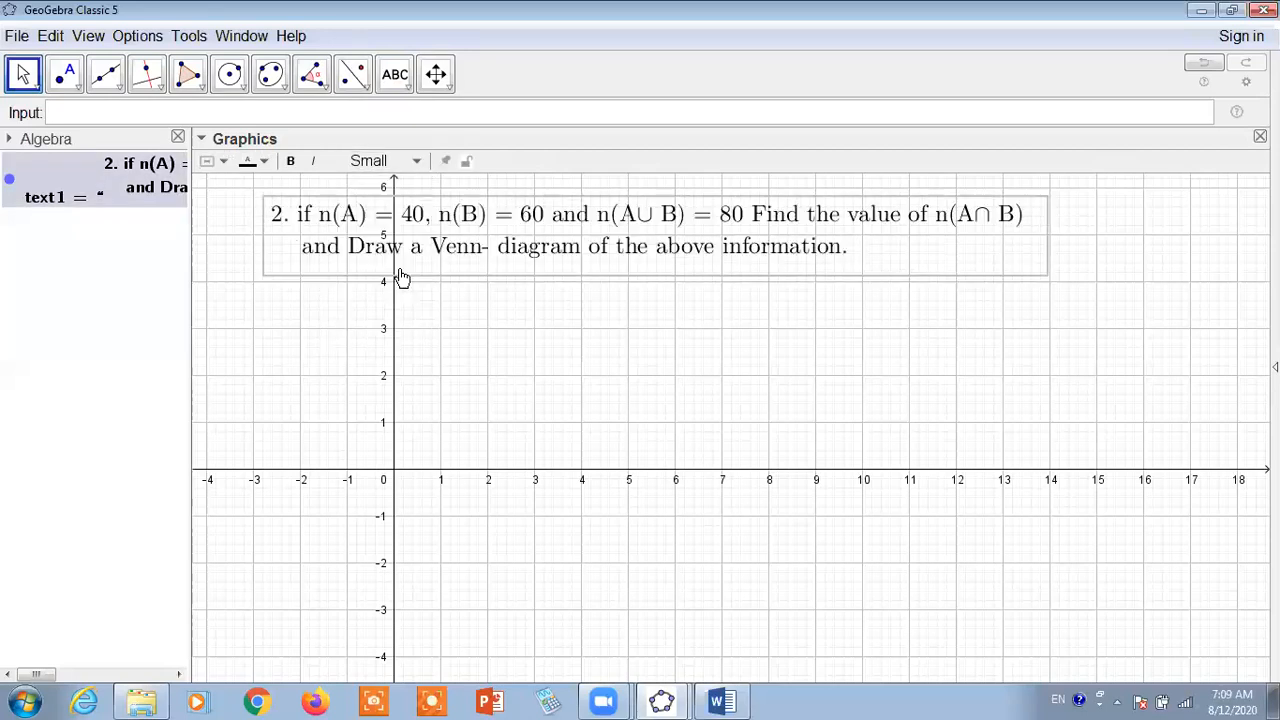
drag(636, 208, 587, 196)
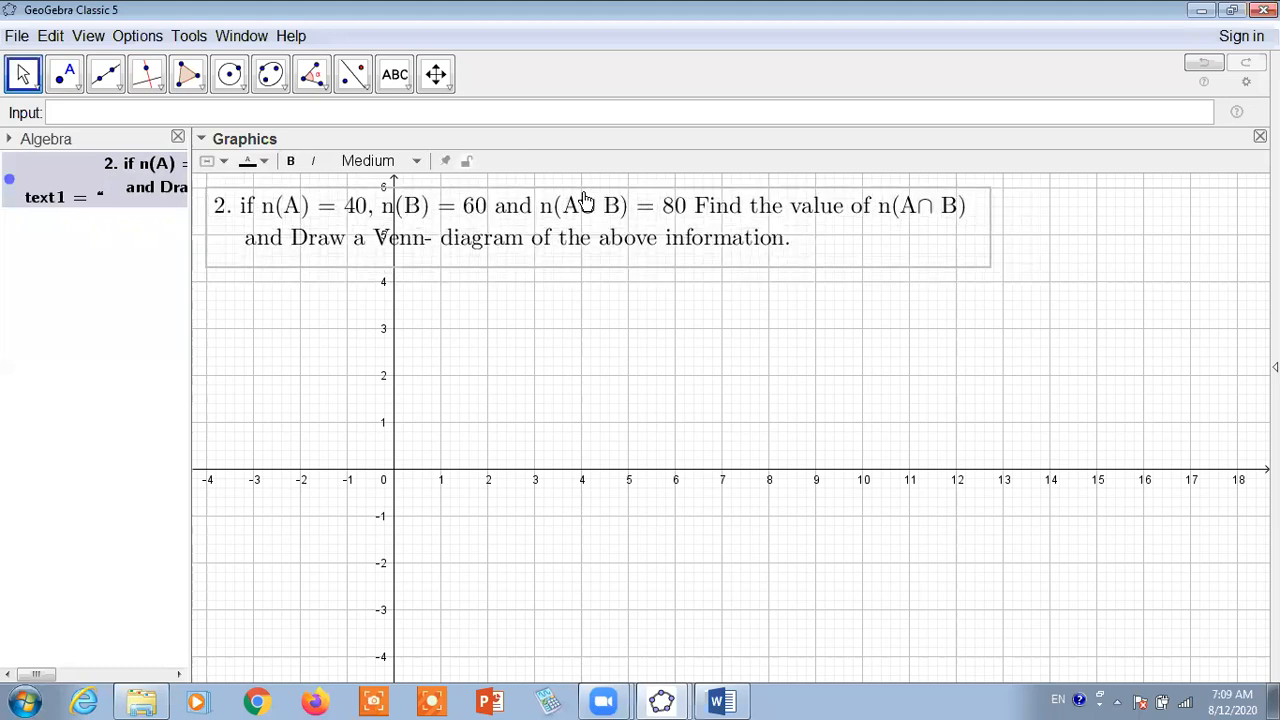
- Hide the coordinate axes in the graphics view and make the question text bold
click(445, 301)
click(206, 161)
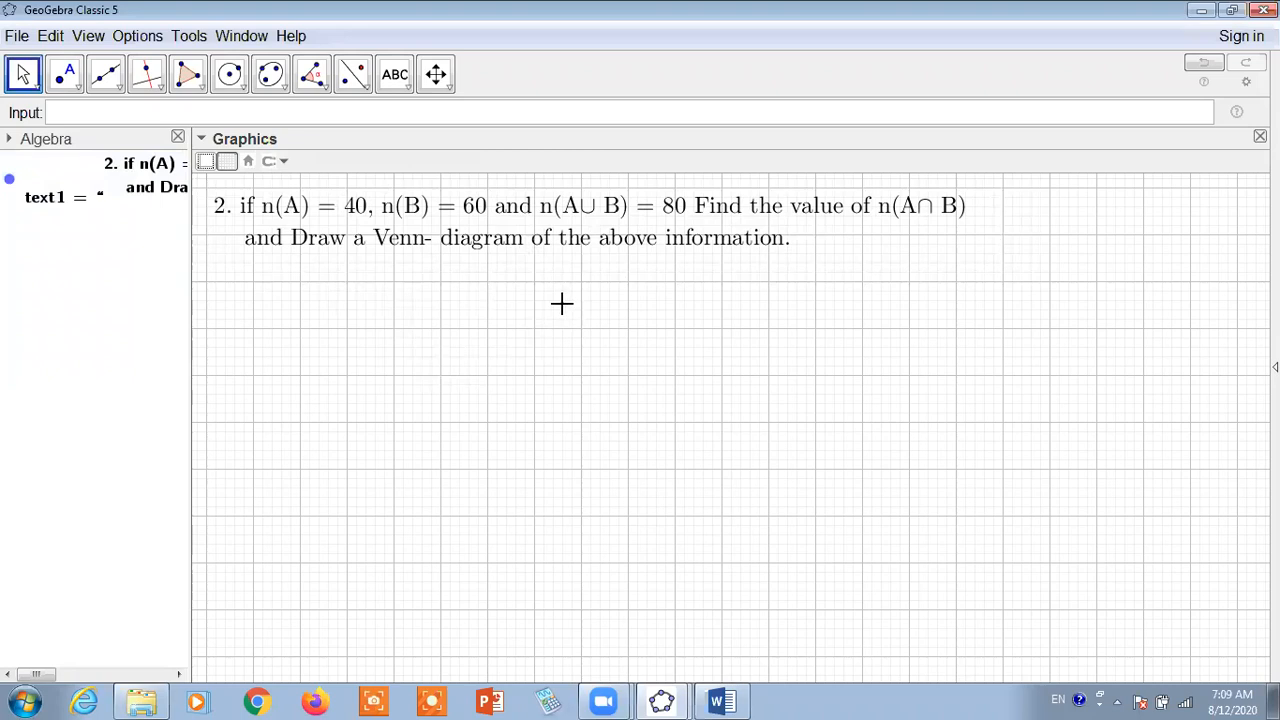
click(547, 245)
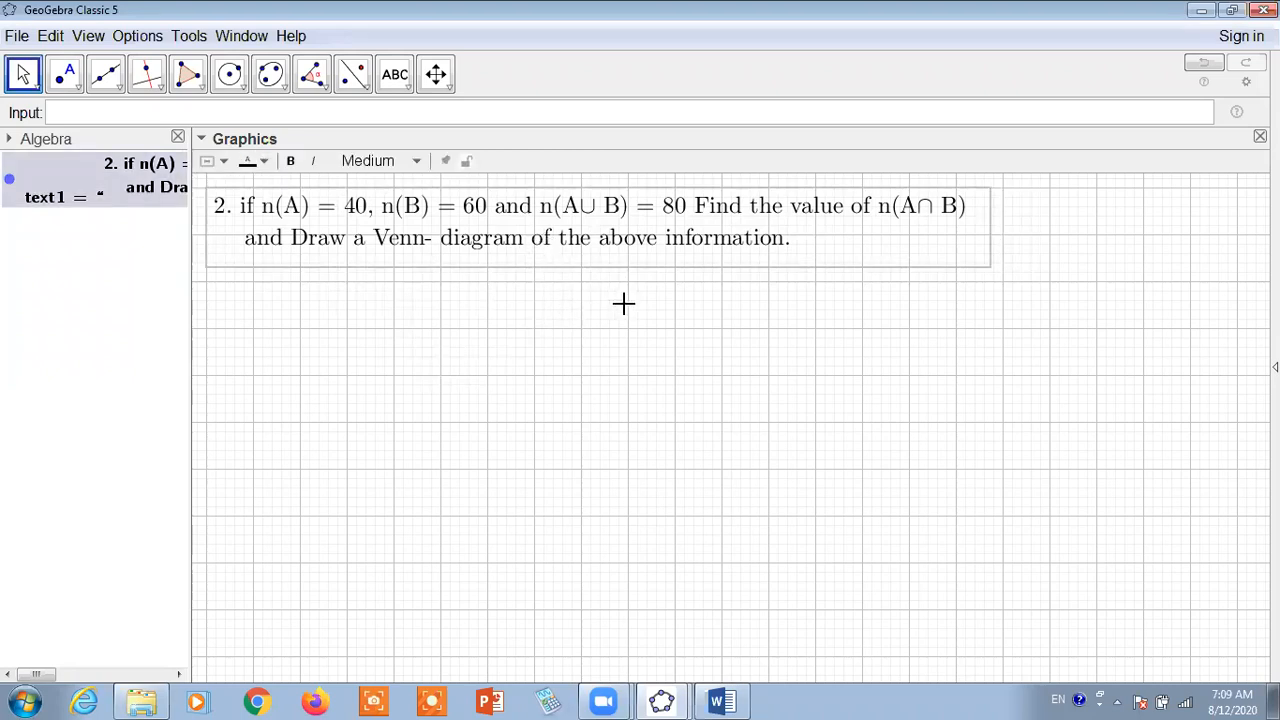
click(522, 340)
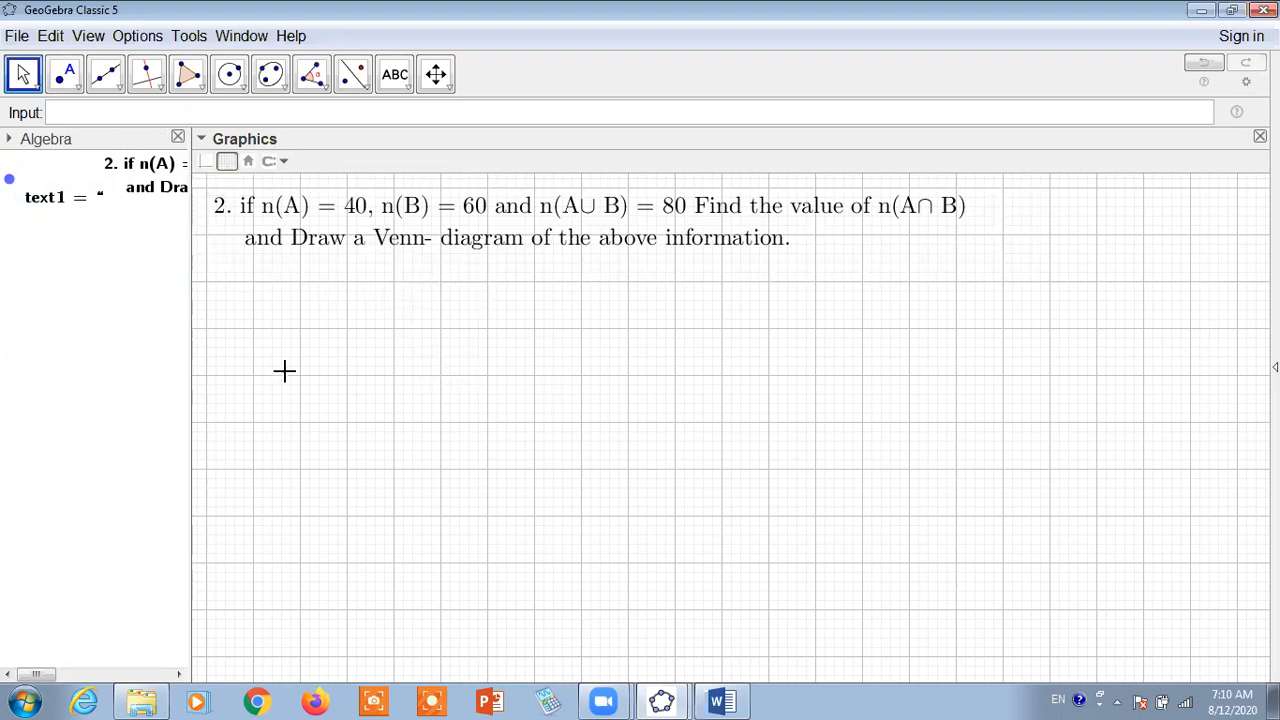
click(414, 242)
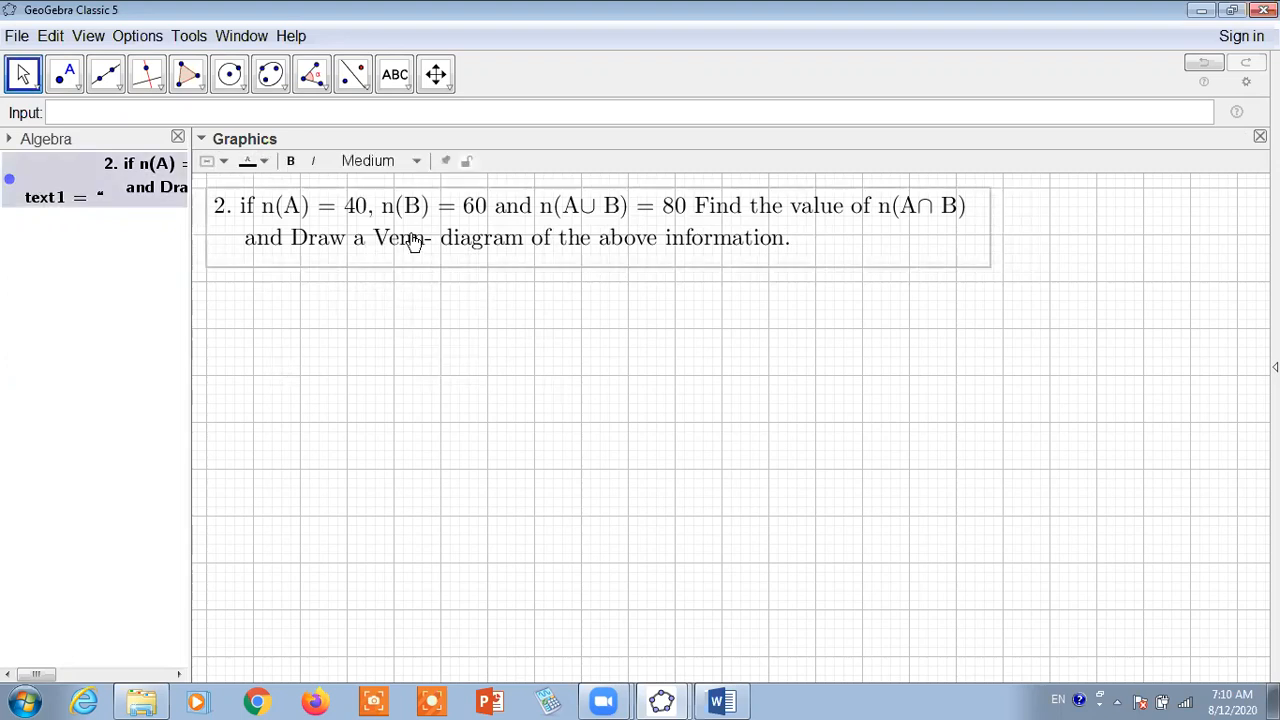
click(291, 162)
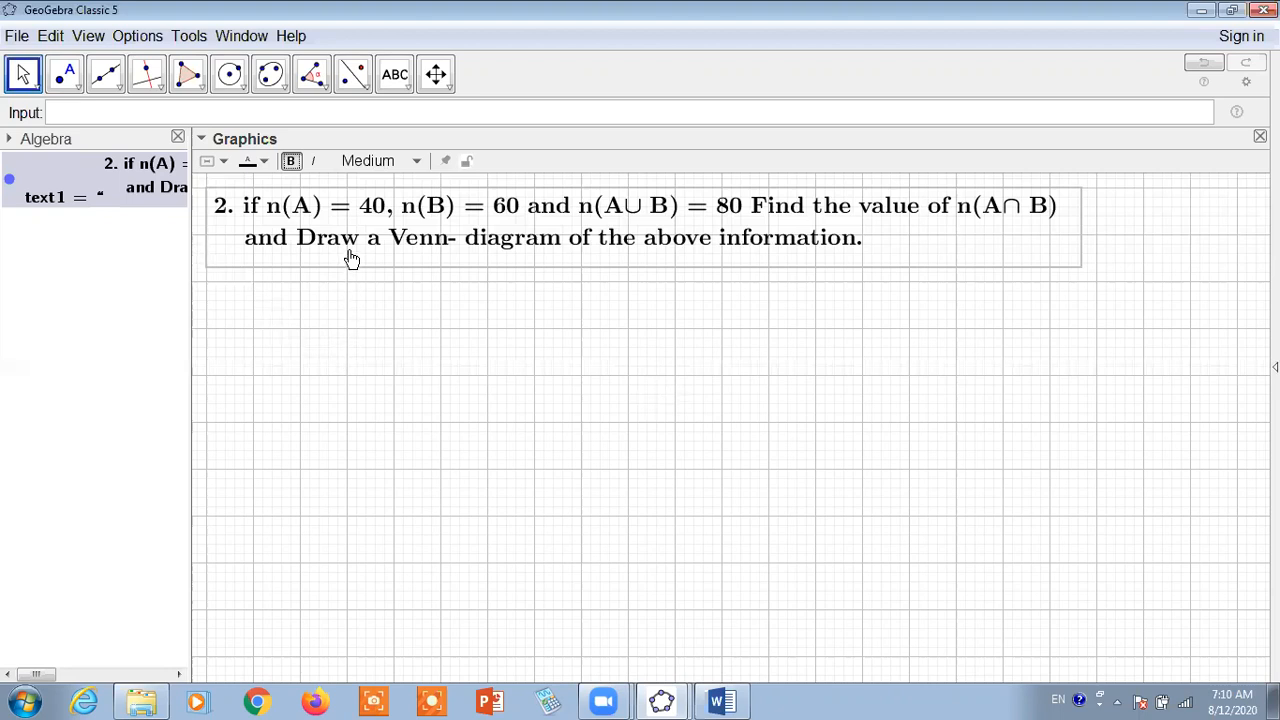
click(396, 84)
click(400, 151)
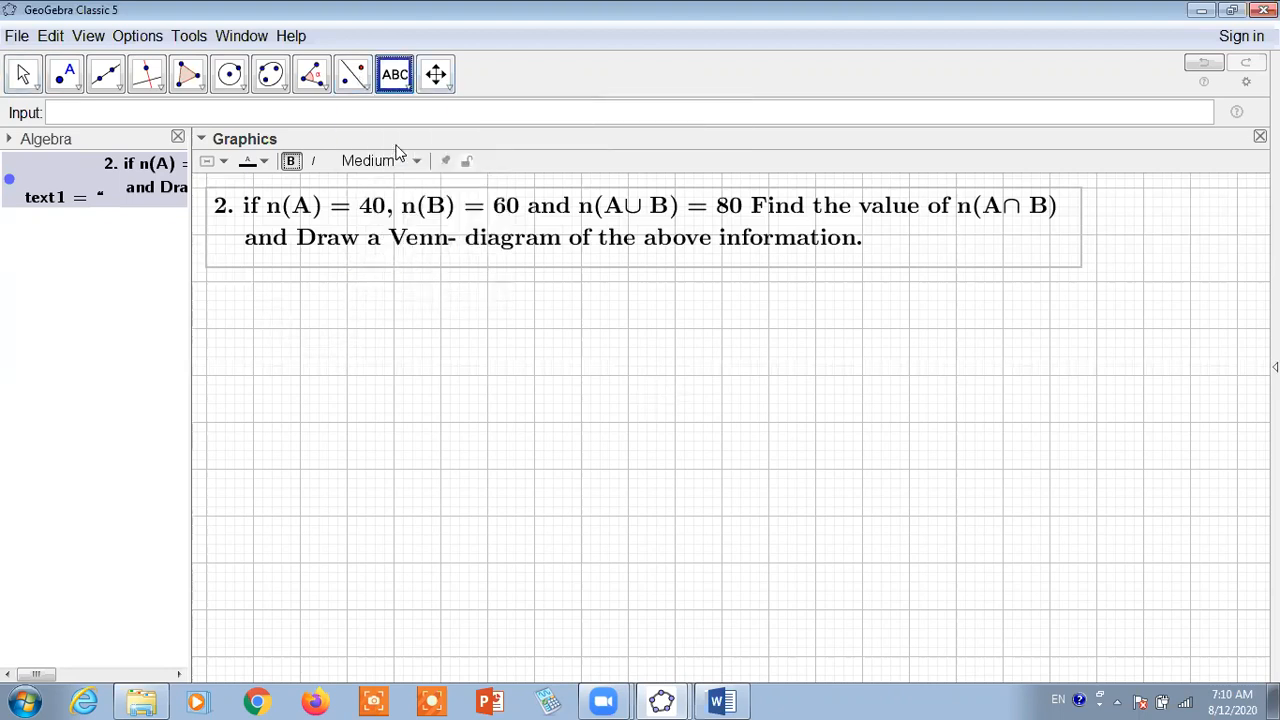
click(626, 347)
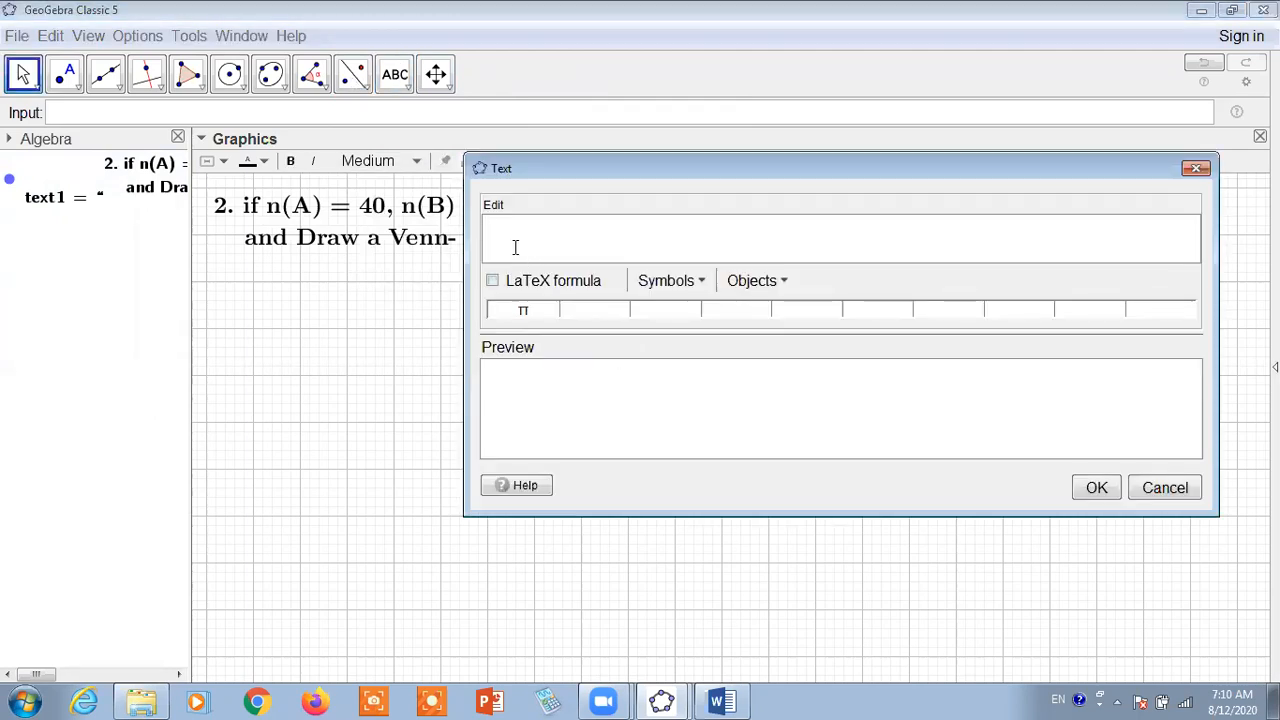
drag(894, 169, 878, 136)
click(737, 700)
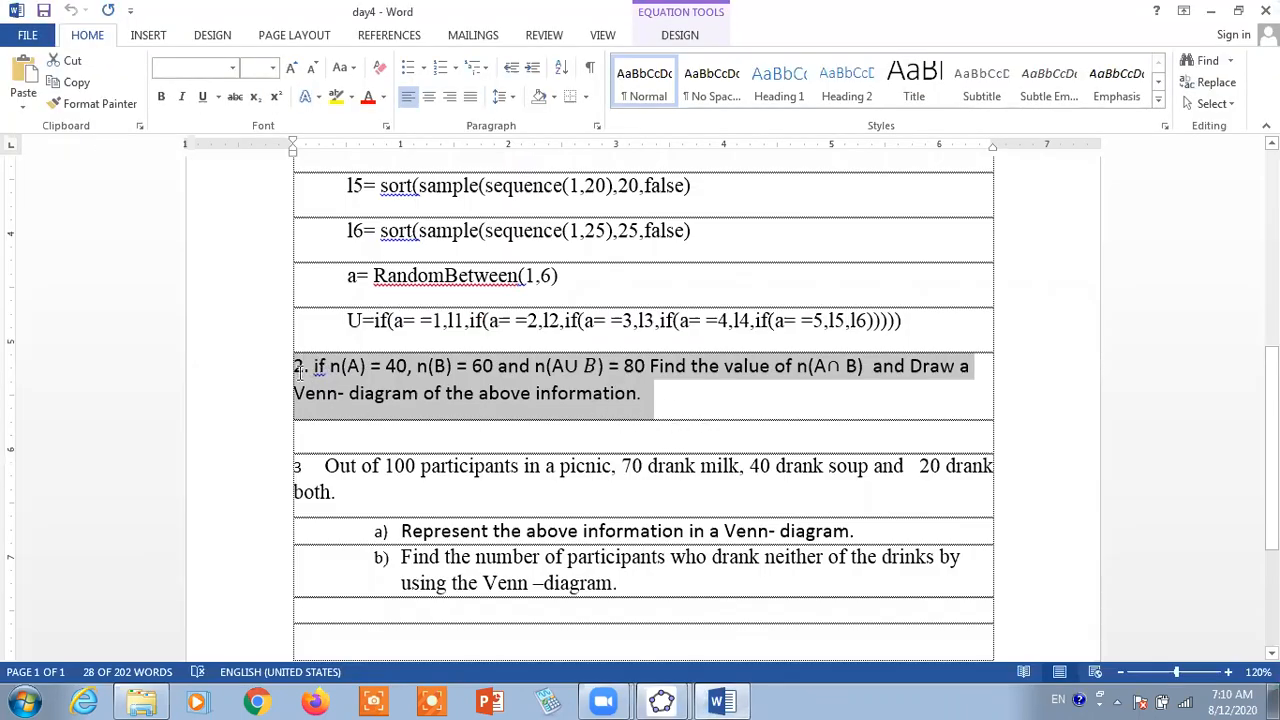
click(649, 394)
triple_click(598, 397)
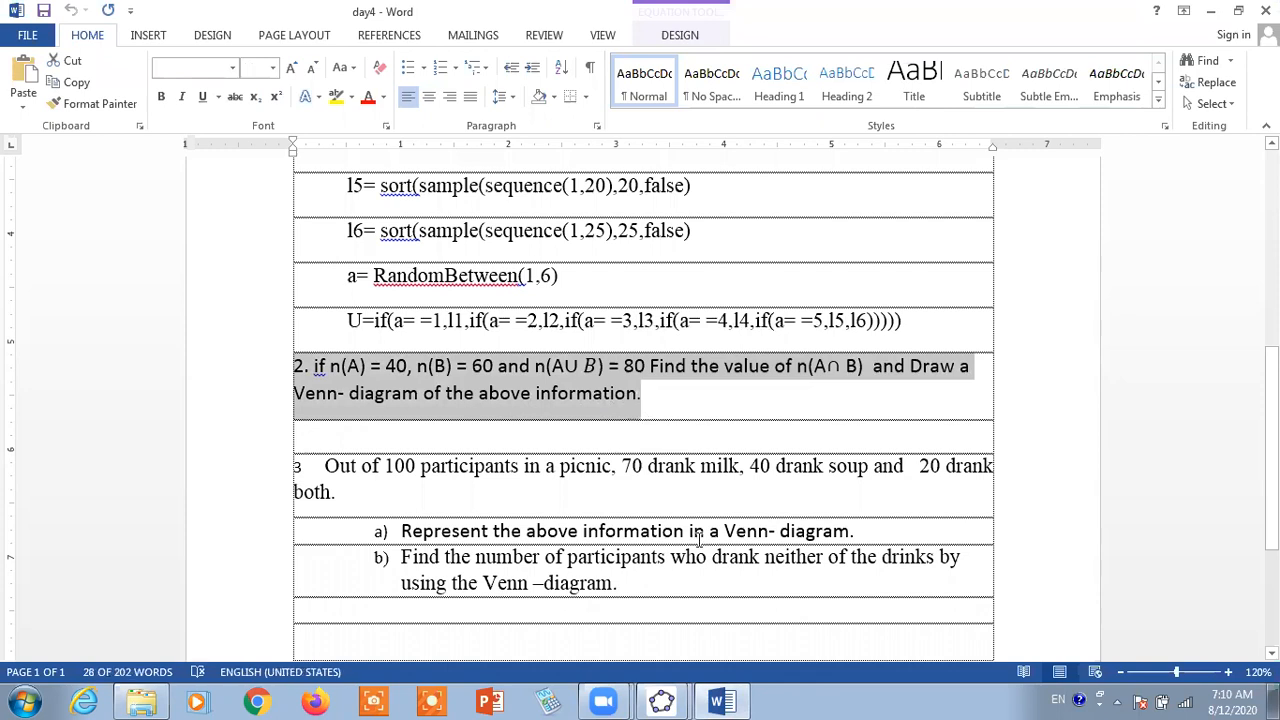
click(662, 701)
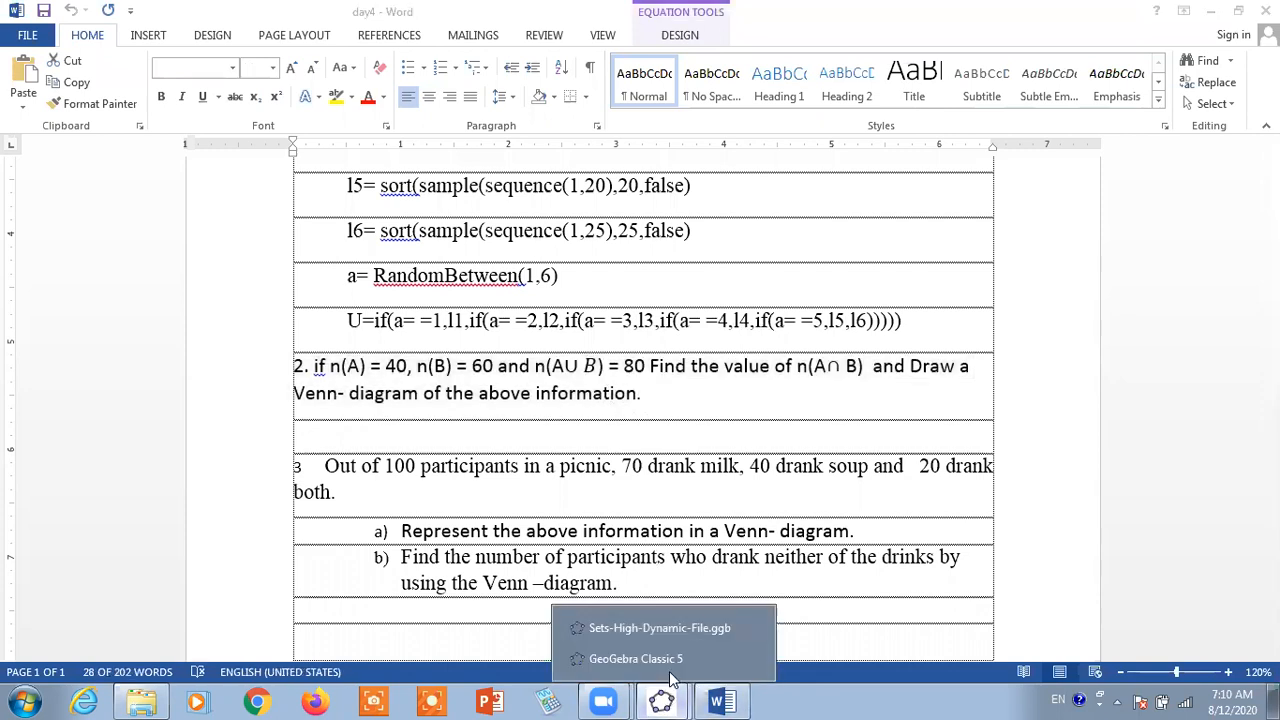
click(643, 657)
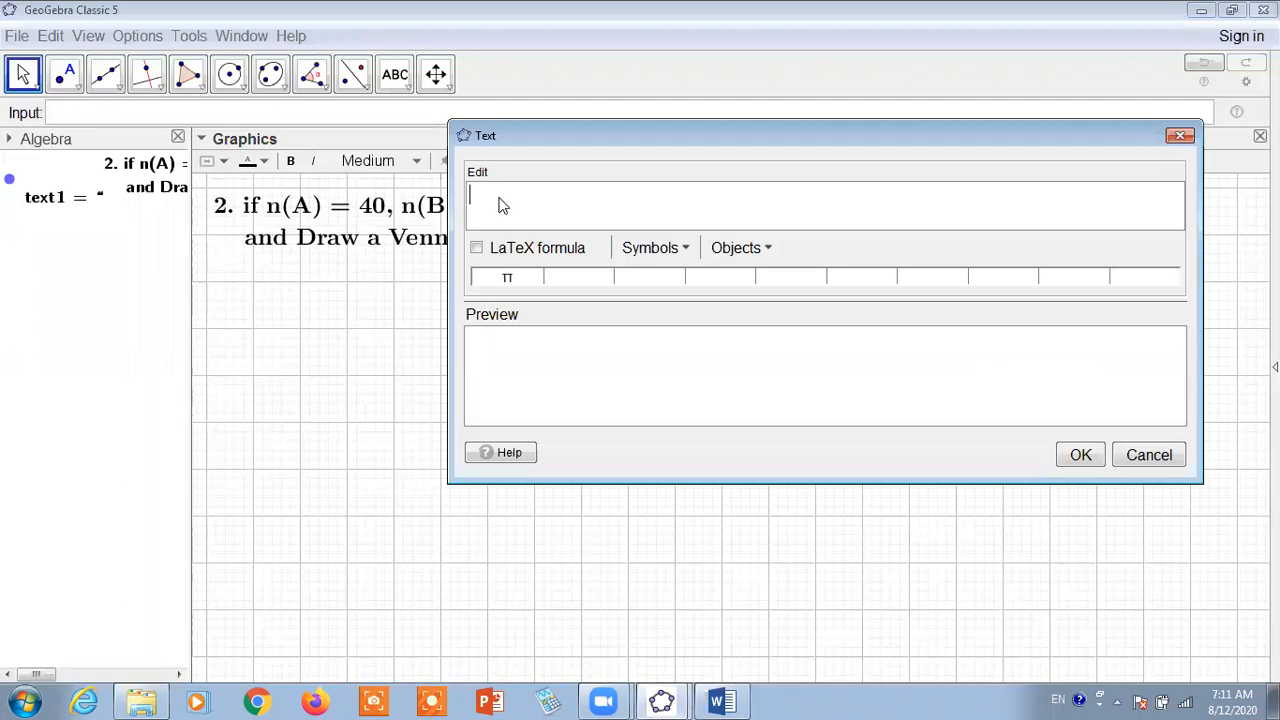
text(2. if n(A) = 40, n(B) = 60 and n(A∪ B) = 80 Find the value of n(A∩ B)  and Draw a Venn- diagram of the above information.)
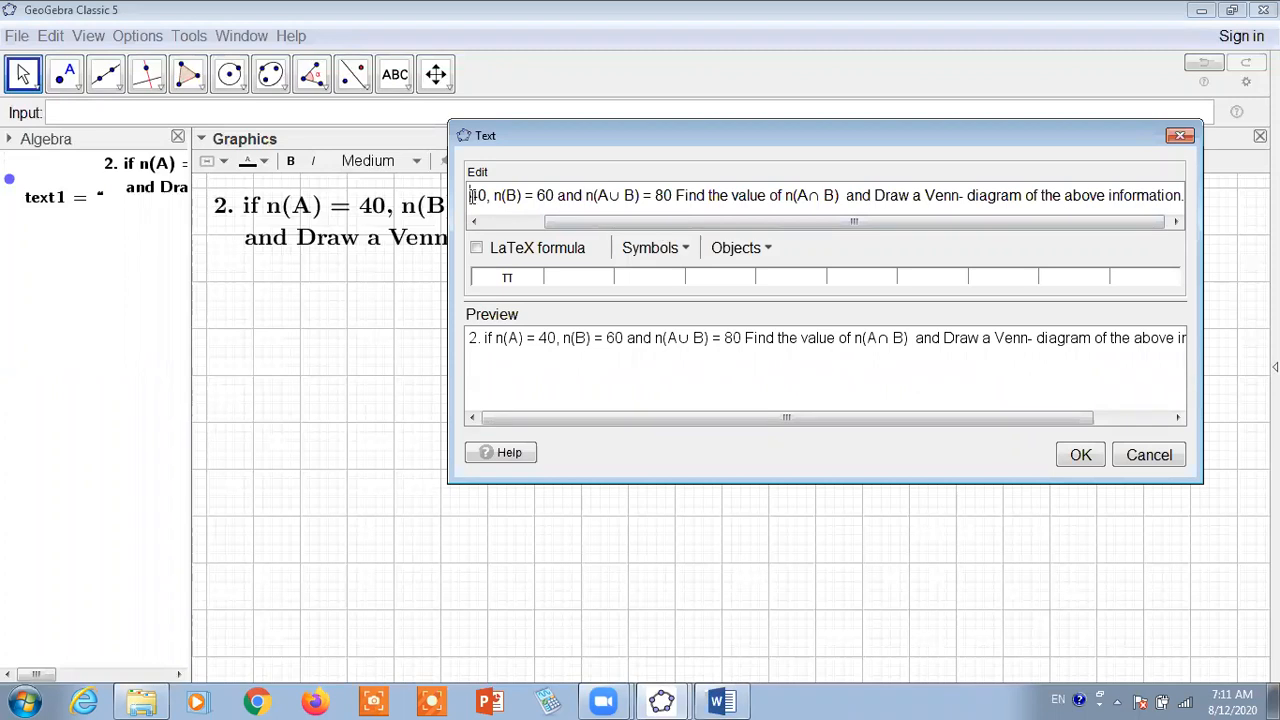
key(Left)
key(Left)
key(Left)
key(Left)
key(Left)
key(Left)
key(Left)
key(Left)
key(Left)
key(Left)
key(Left)
key(Left)
key(Left)
key(Left)
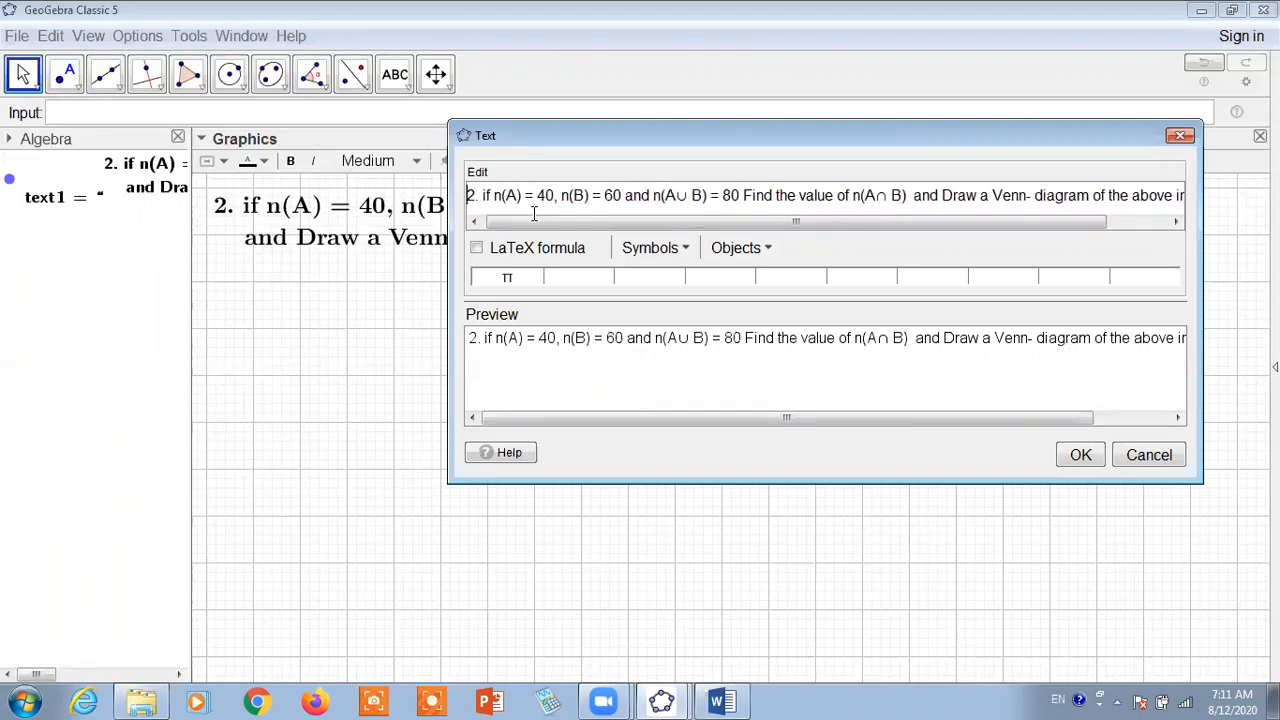
text(\)
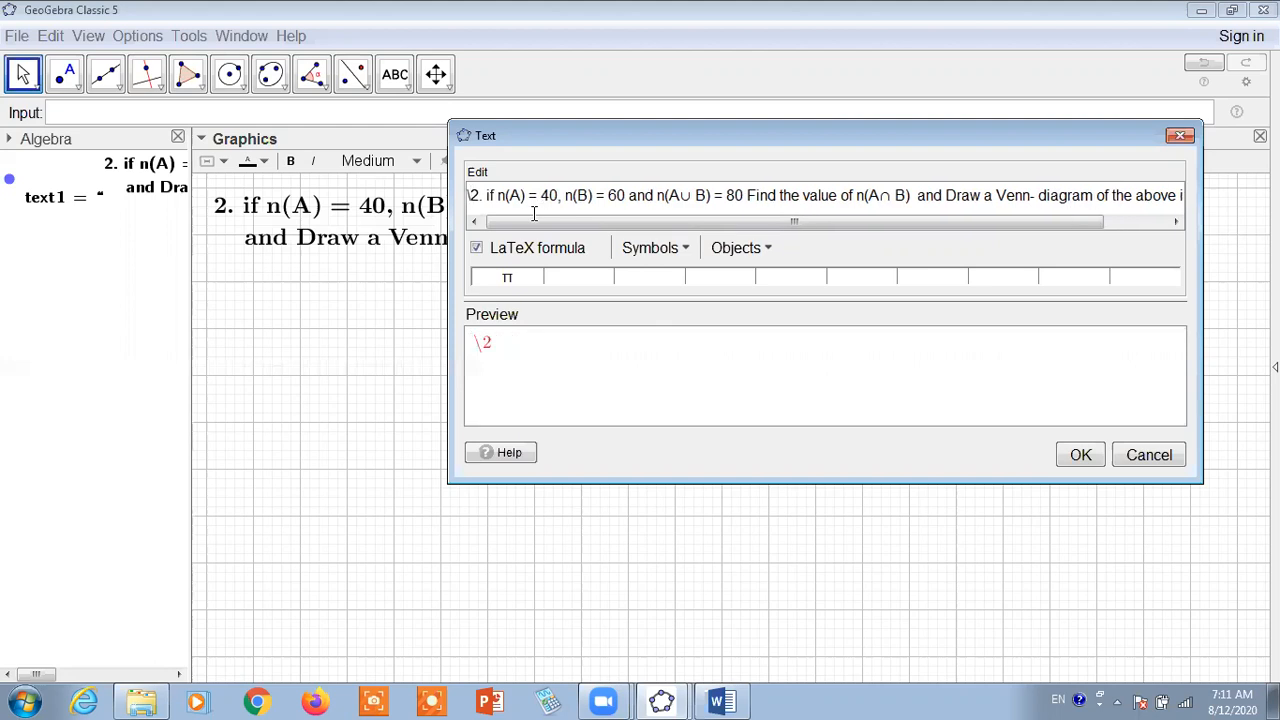
text(text{)
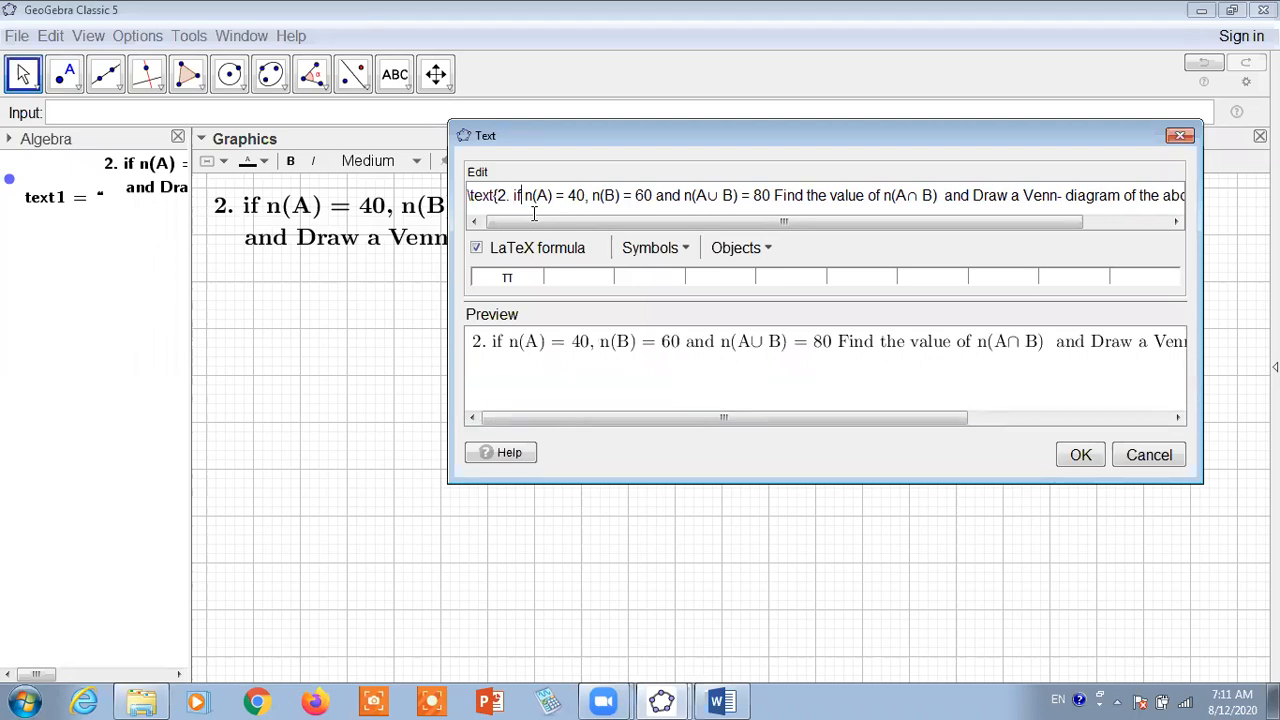
click(942, 196)
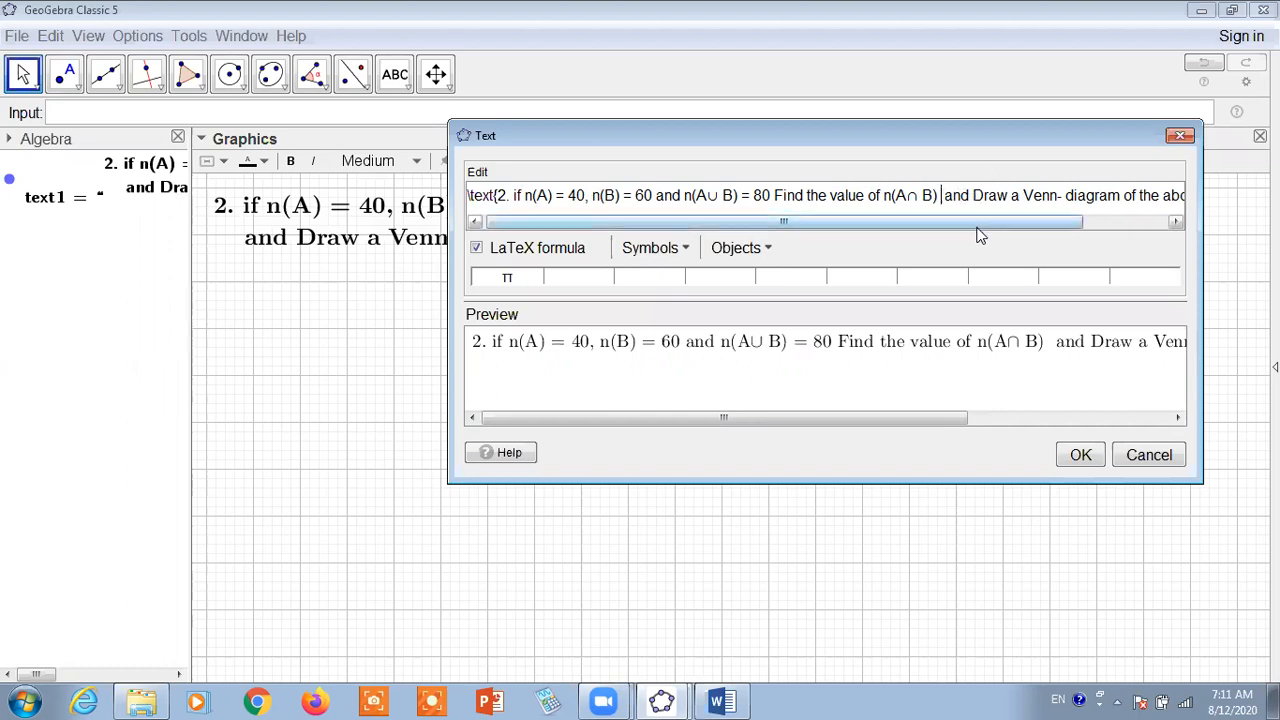
text(\\)
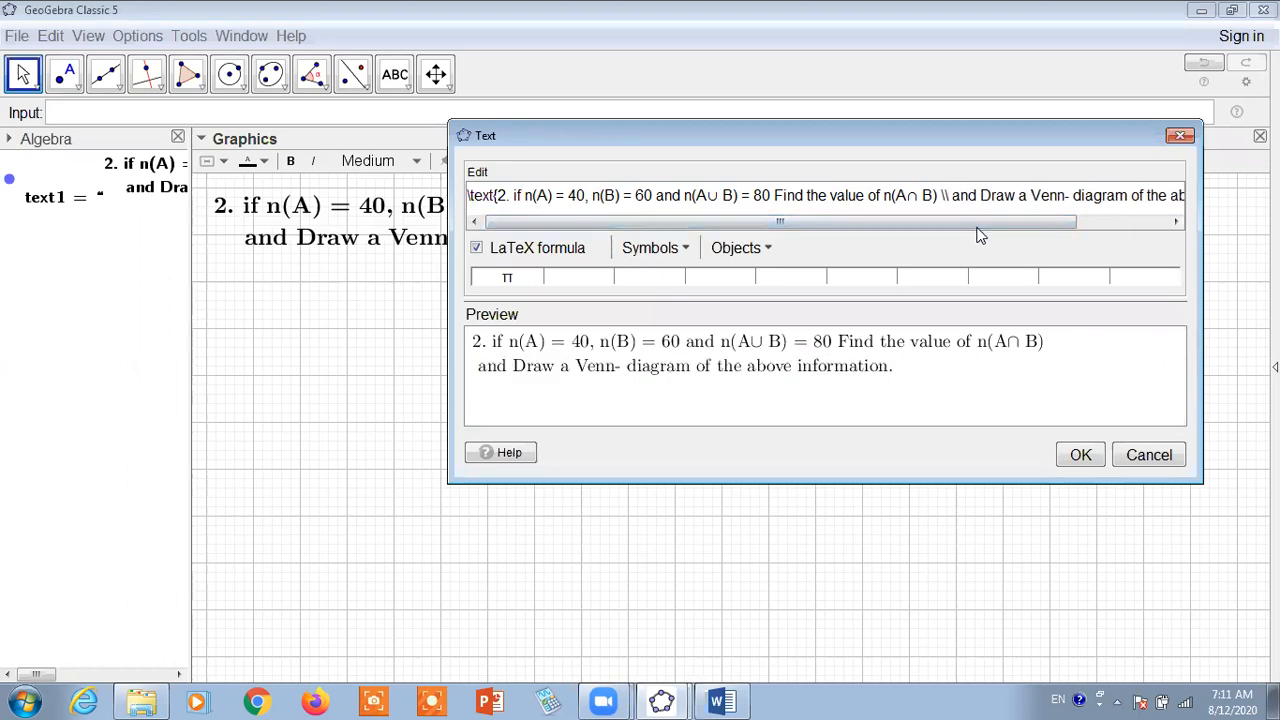
key(Return)
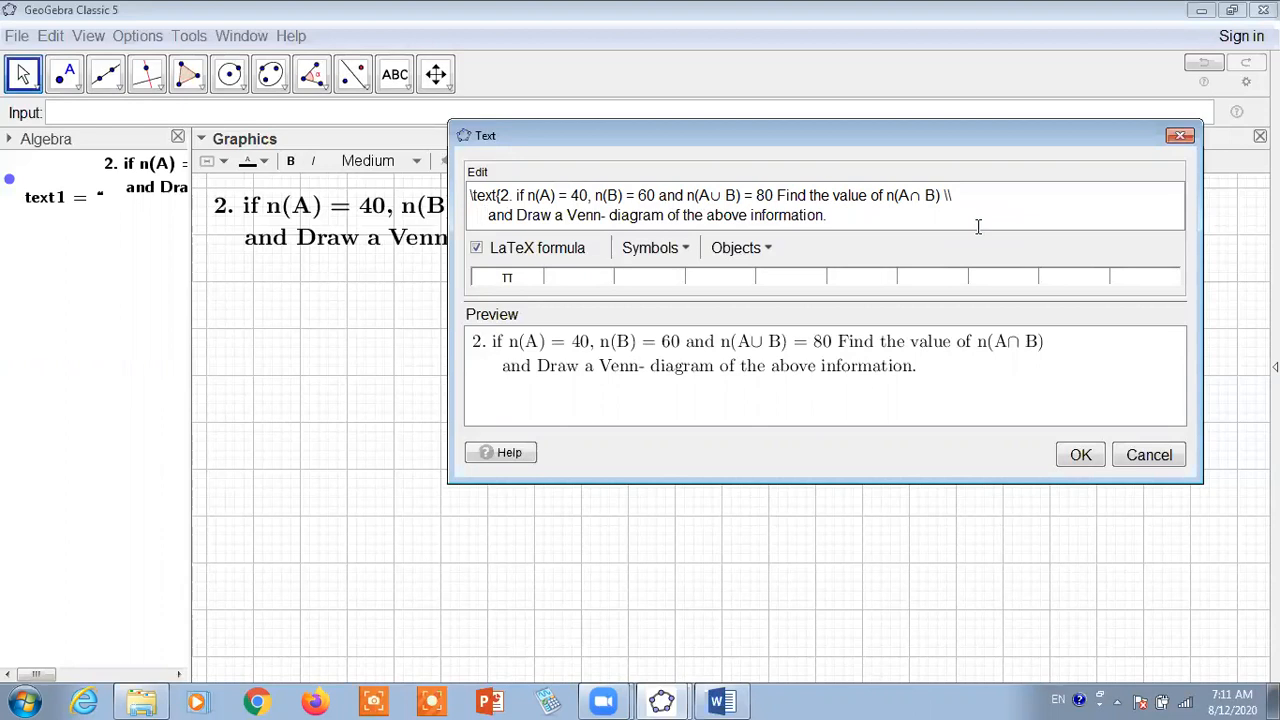
key(BackSpace)
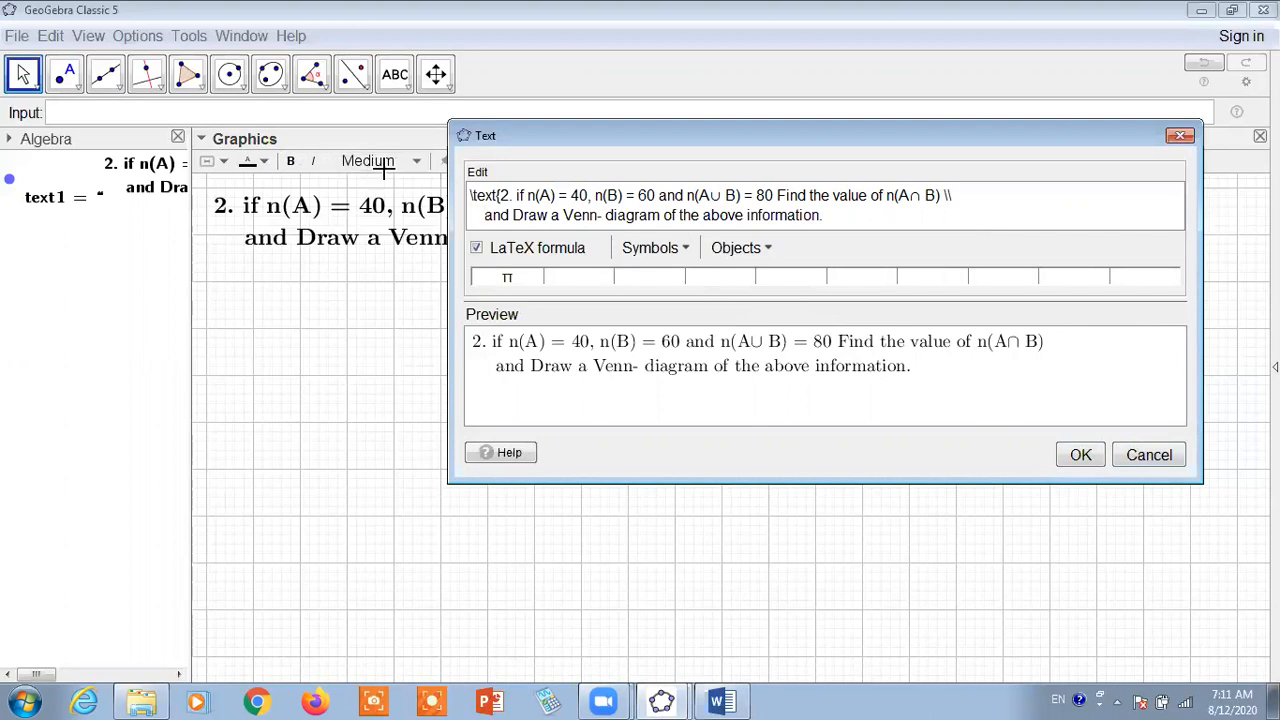
click(314, 165)
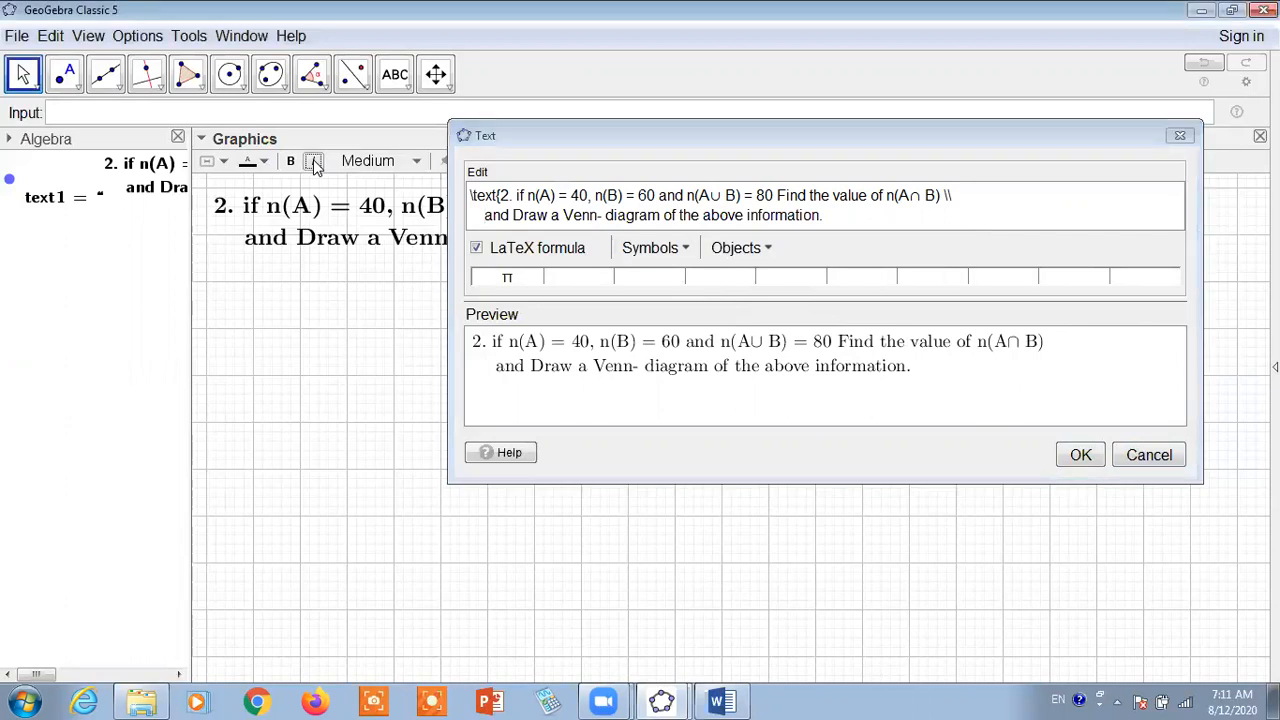
click(1088, 462)
click(1146, 457)
click(502, 208)
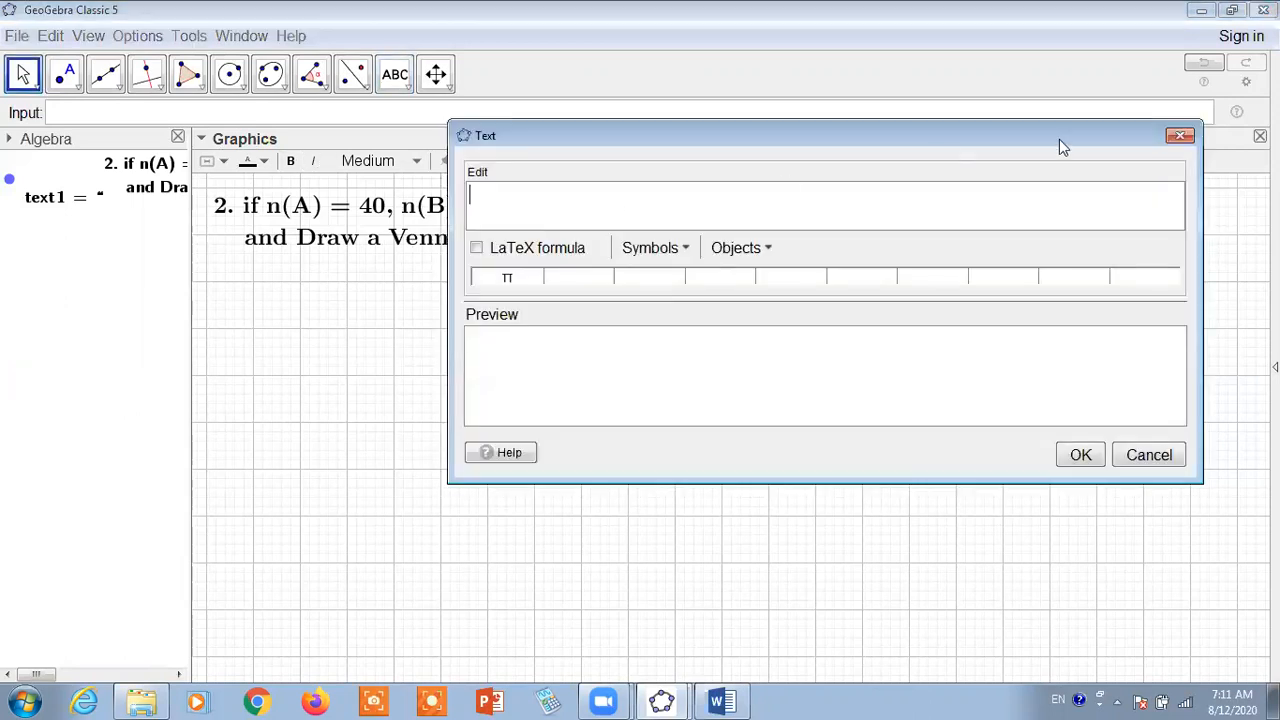
click(1179, 137)
click(330, 257)
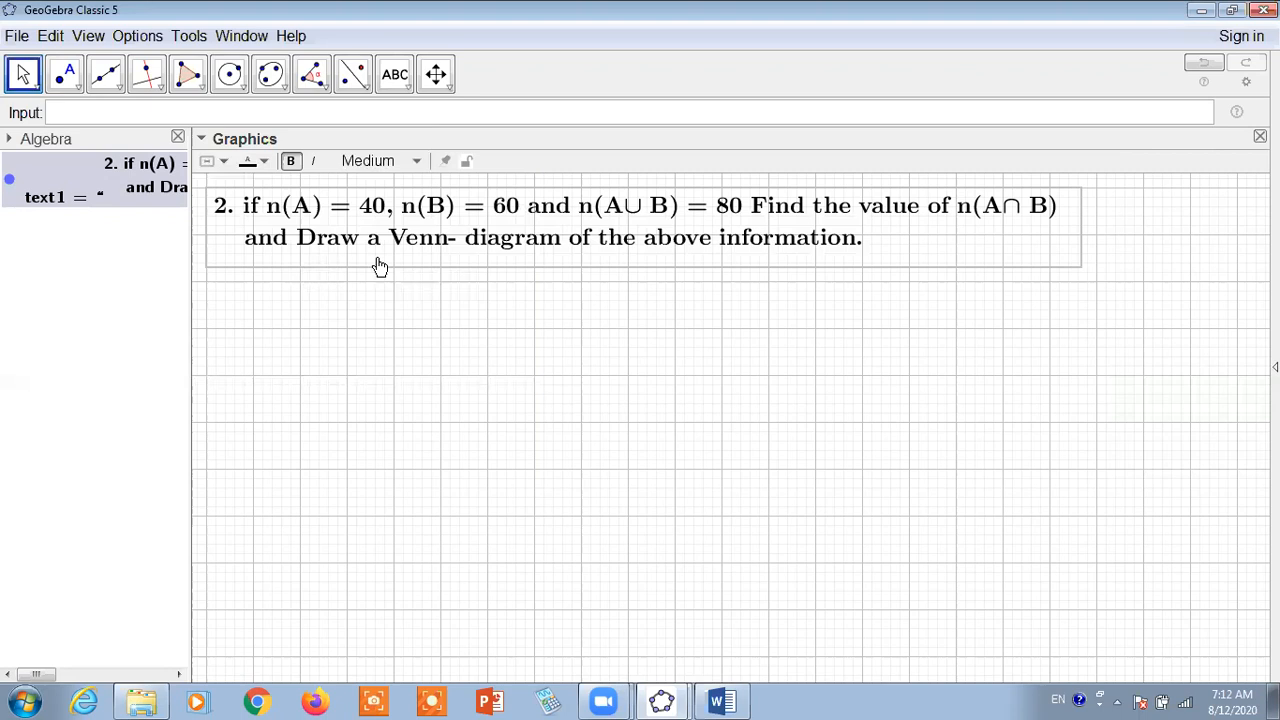
- Define three numbers for the question's given values: a = 40, b = 60 and c = 80
click(128, 112)
text(a=40)
key(Return)
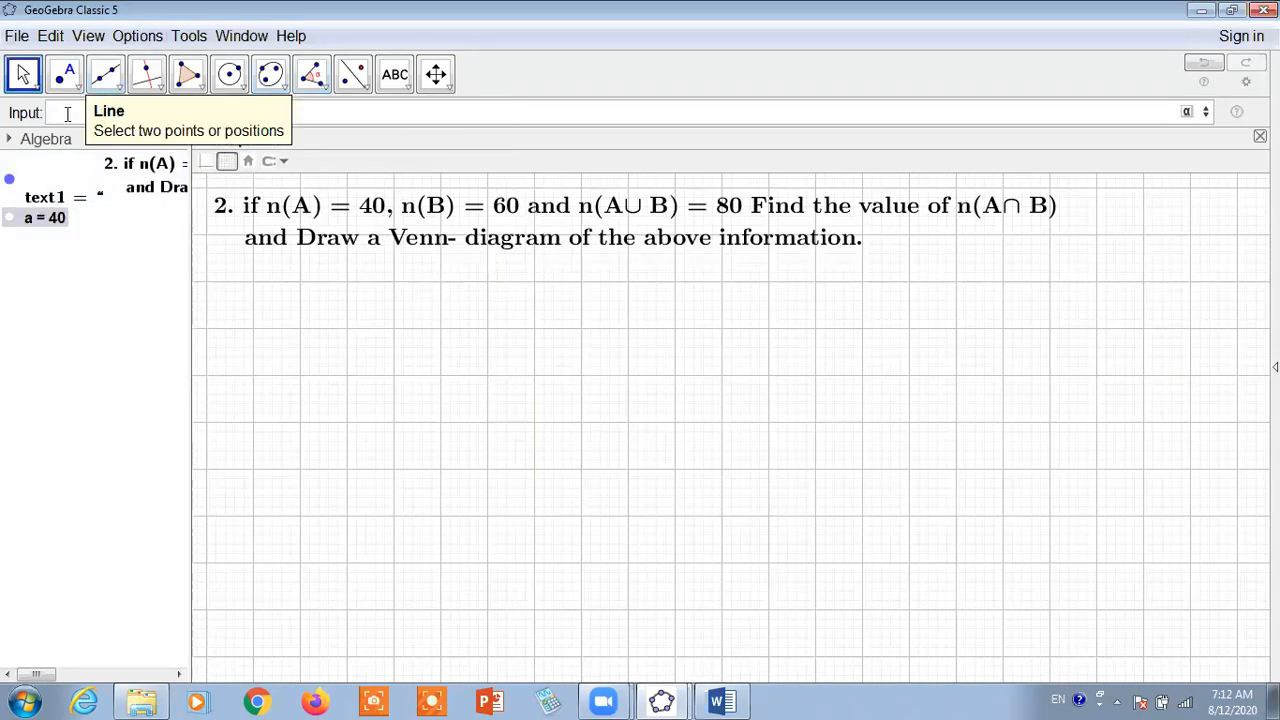
text(b = 60)
key(Return)
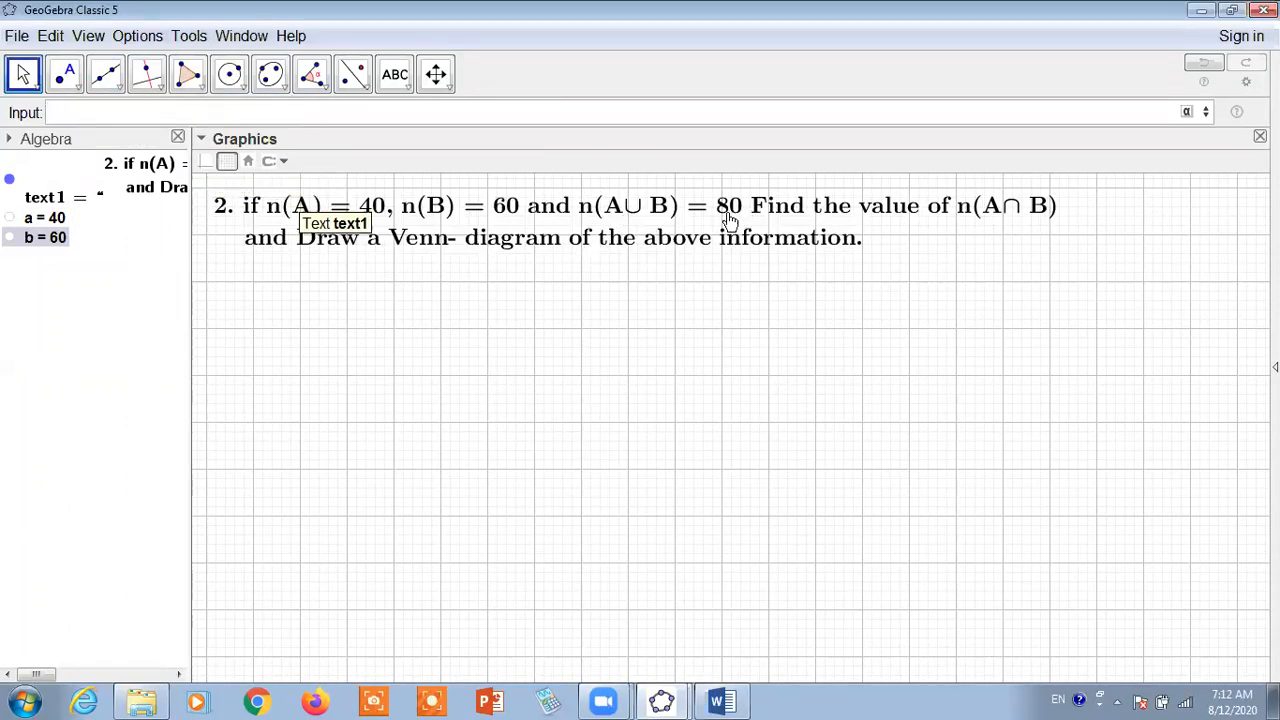
text(c)
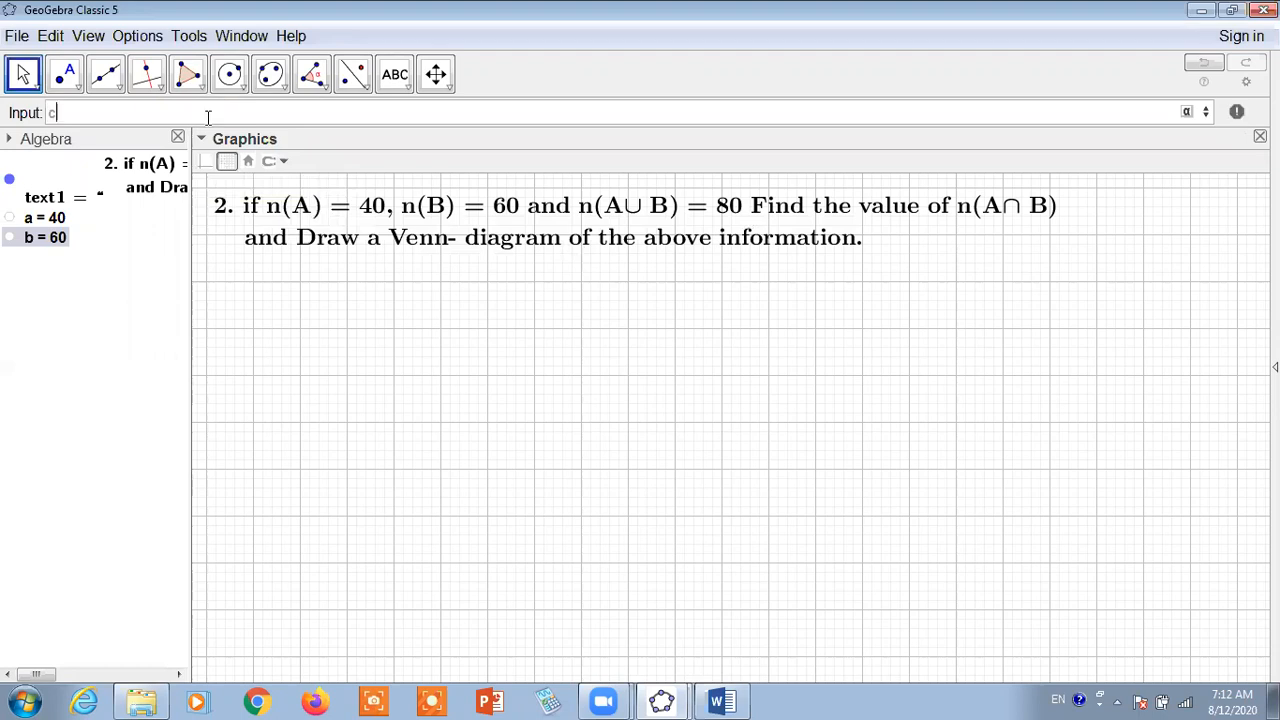
text( = 80)
key(Return)
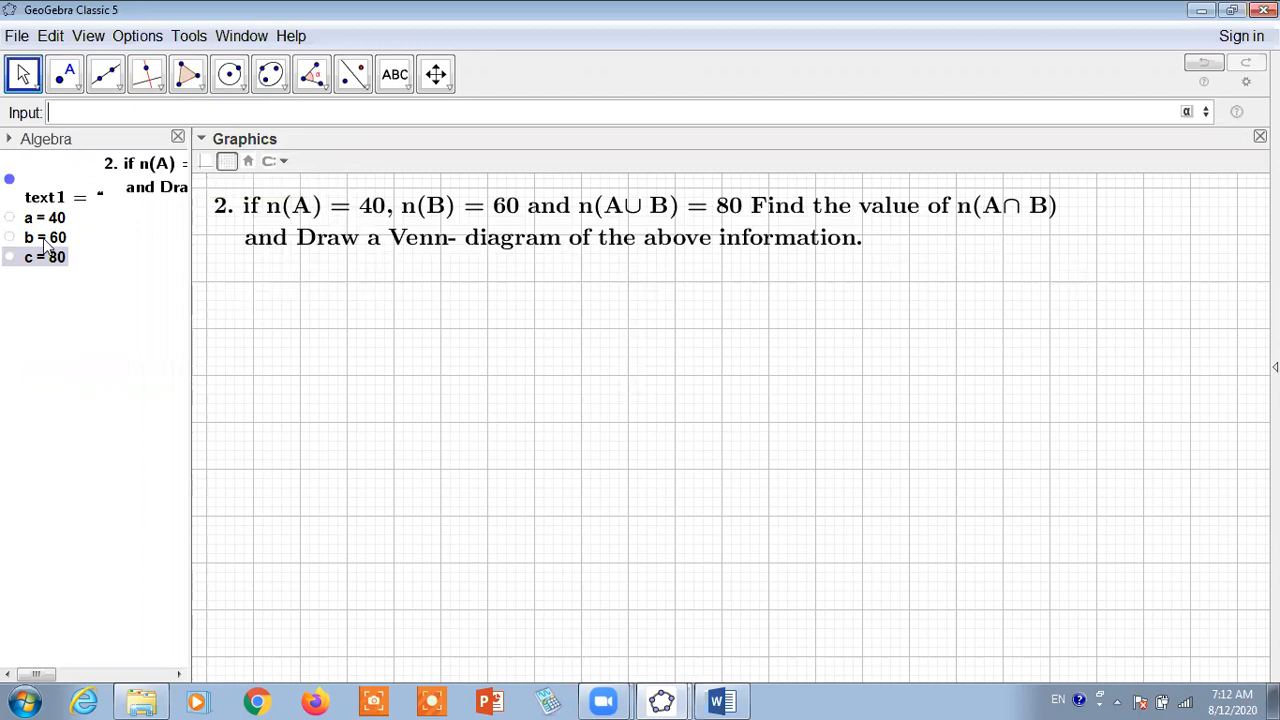
- Edit the question text, replacing the fixed values of n(A) and n(B) with the number objects a and b
click(494, 252)
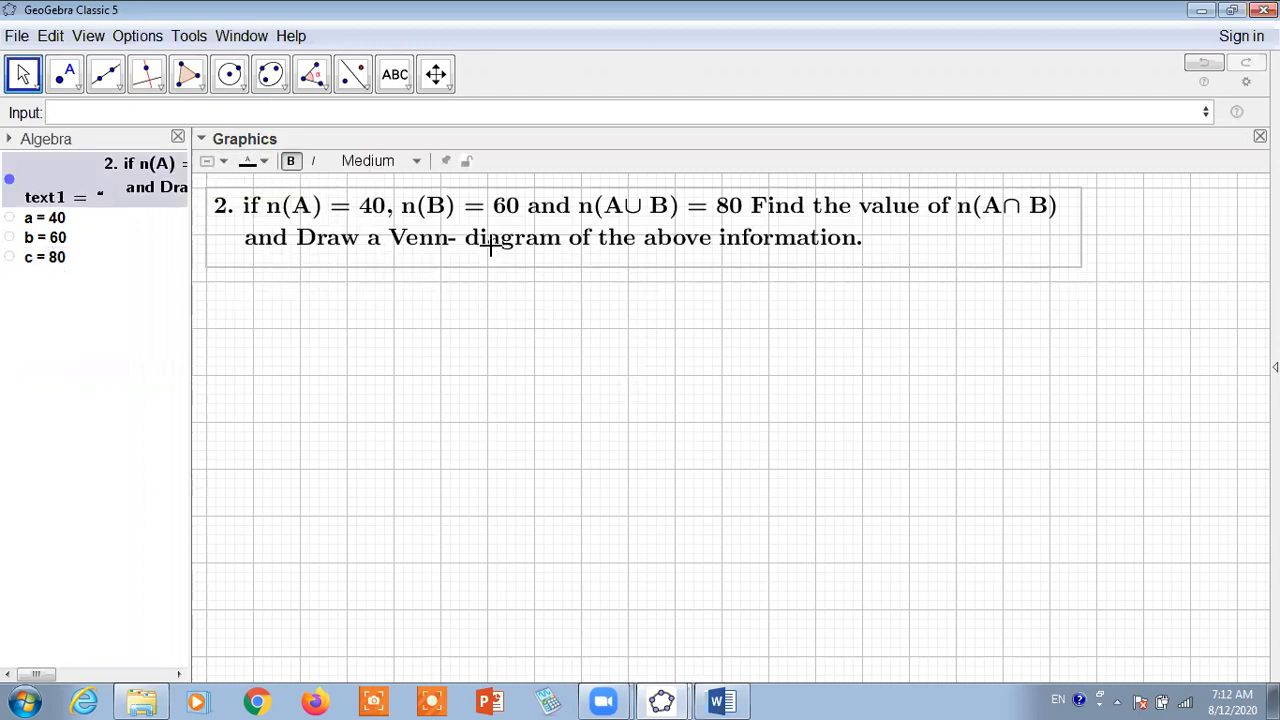
double_click(429, 237)
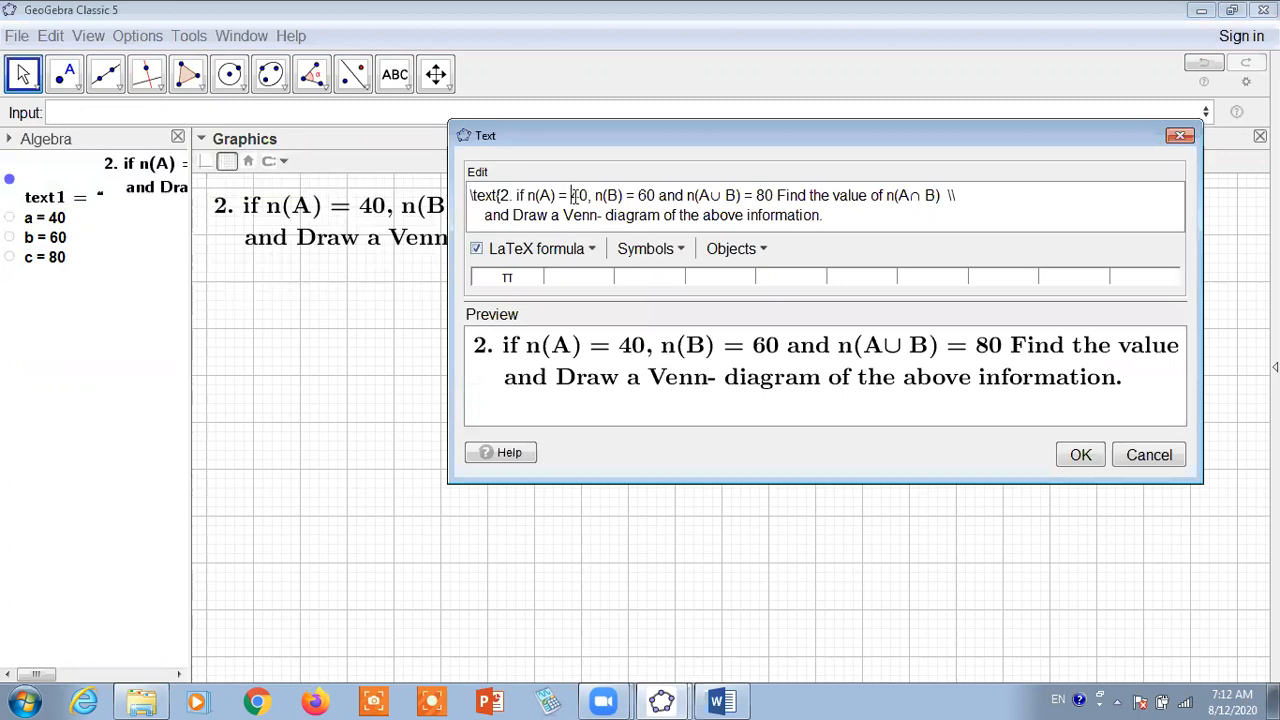
key(Delete)
key(Delete)
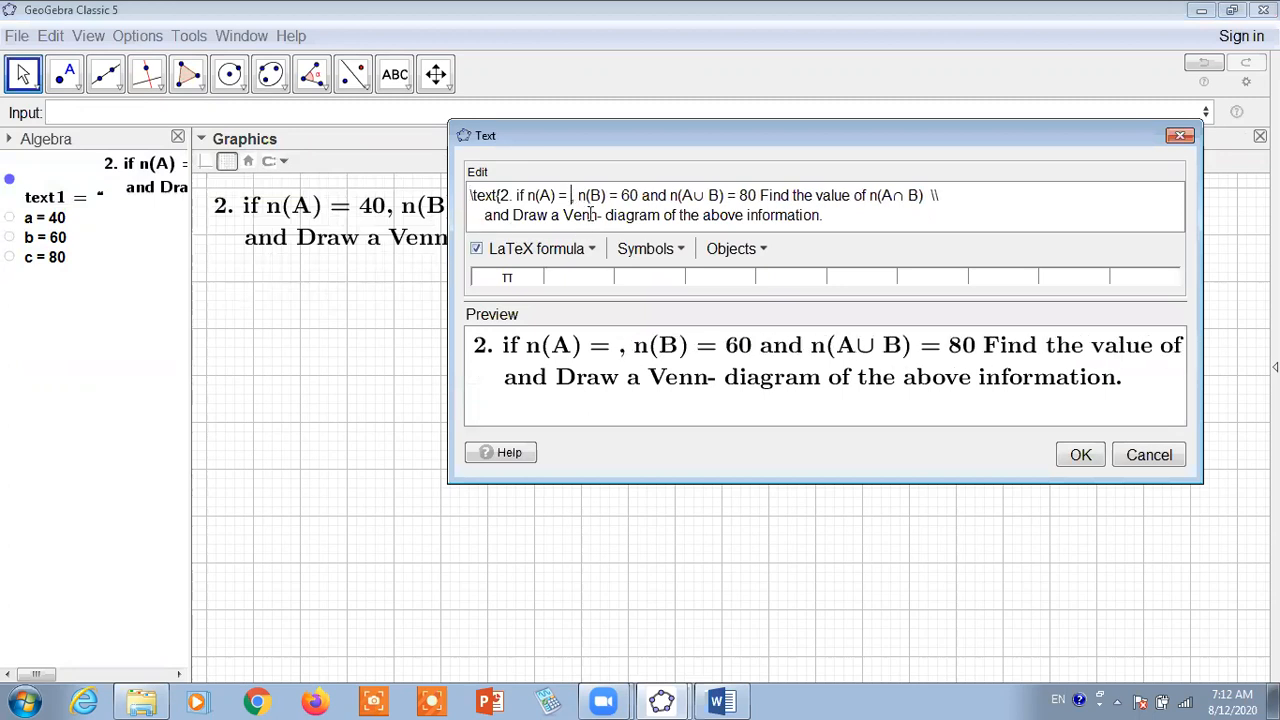
click(48, 218)
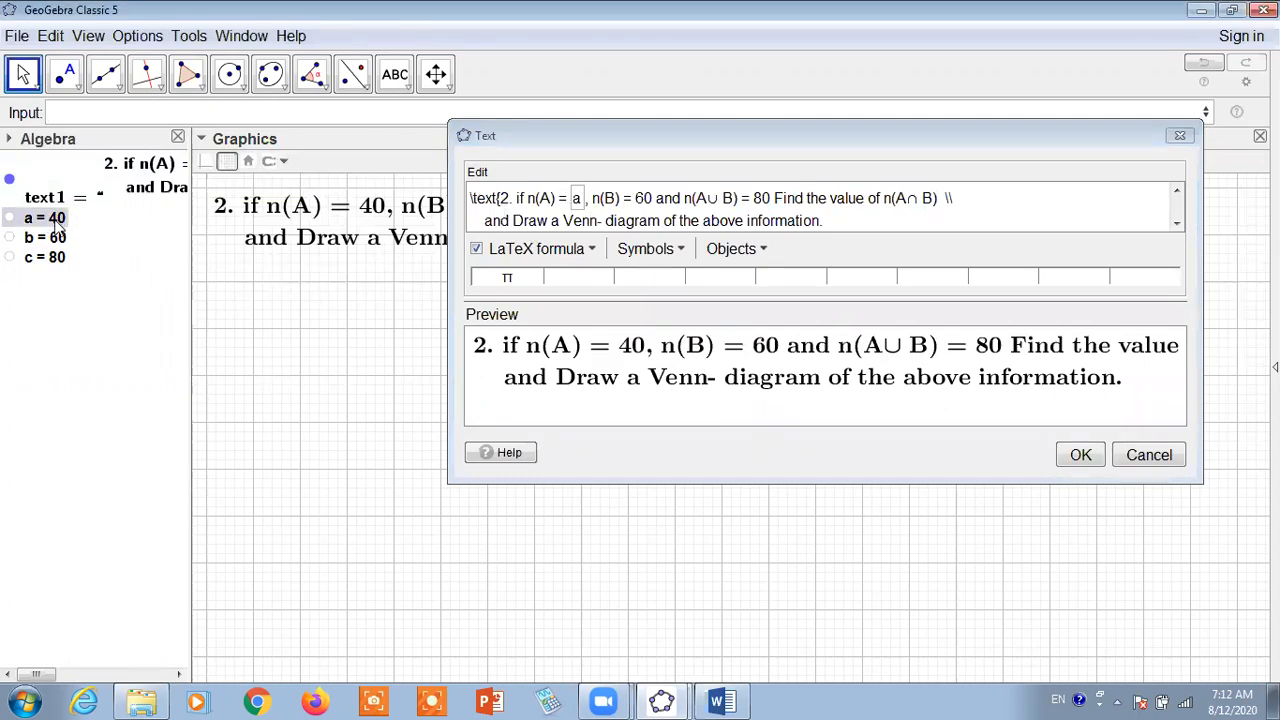
click(637, 199)
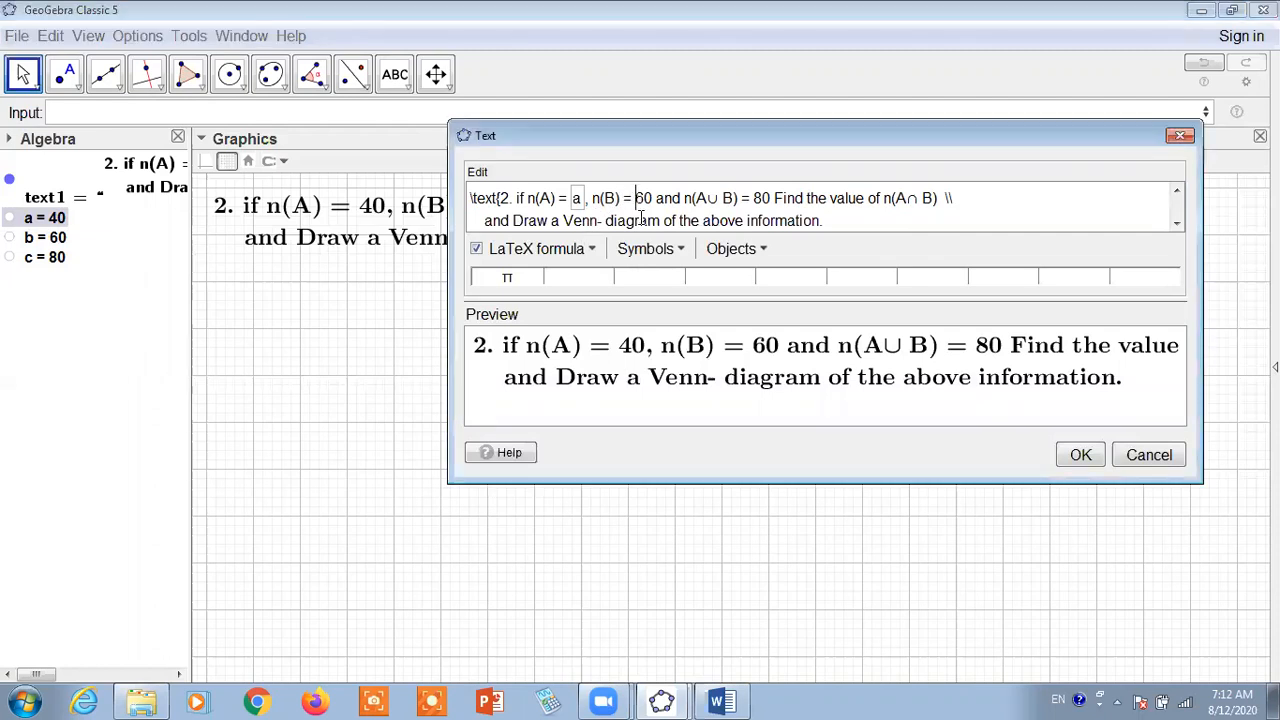
key(Delete)
key(Delete)
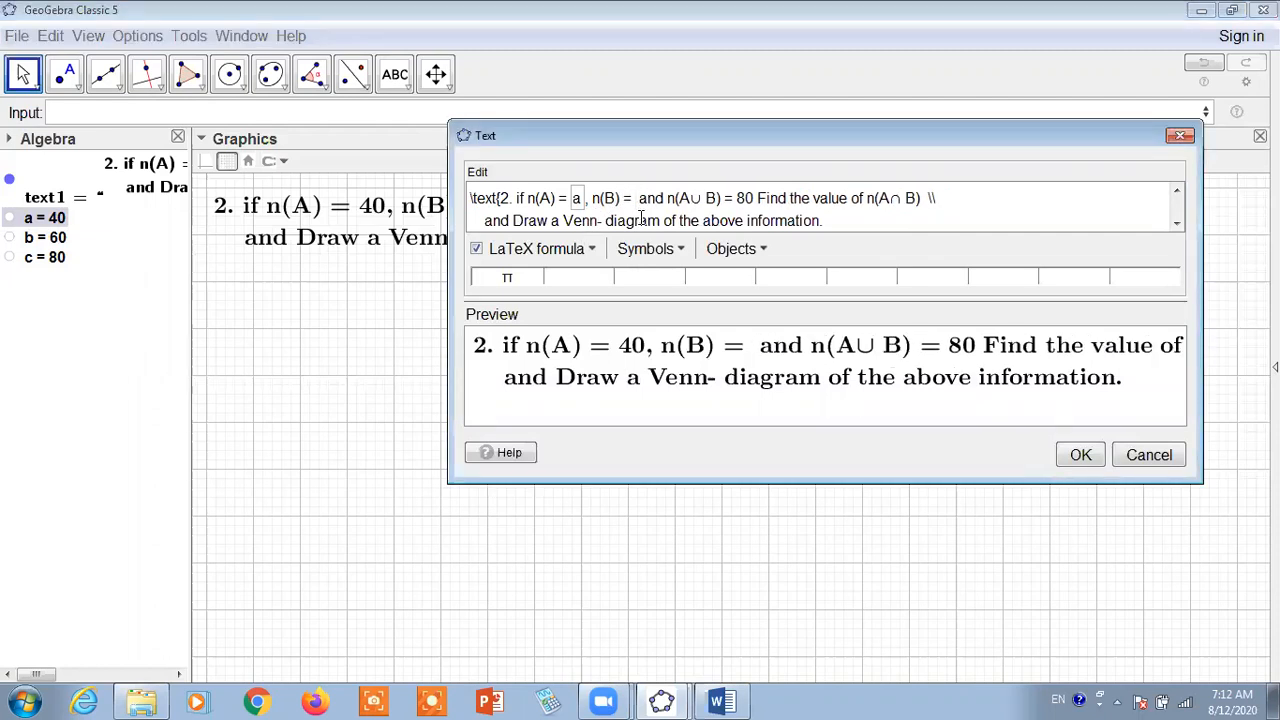
click(58, 240)
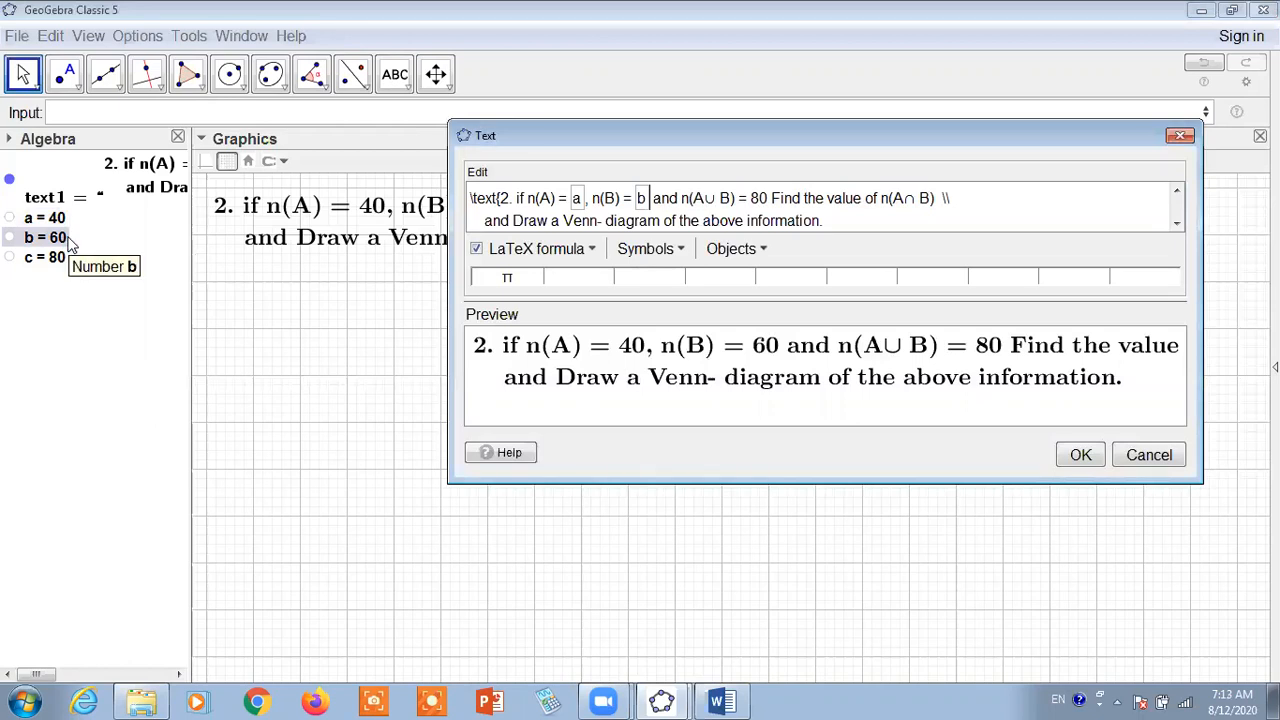
- Replace the fixed value of n(A∪ B) in the question text with the number object c and apply the edit
click(752, 198)
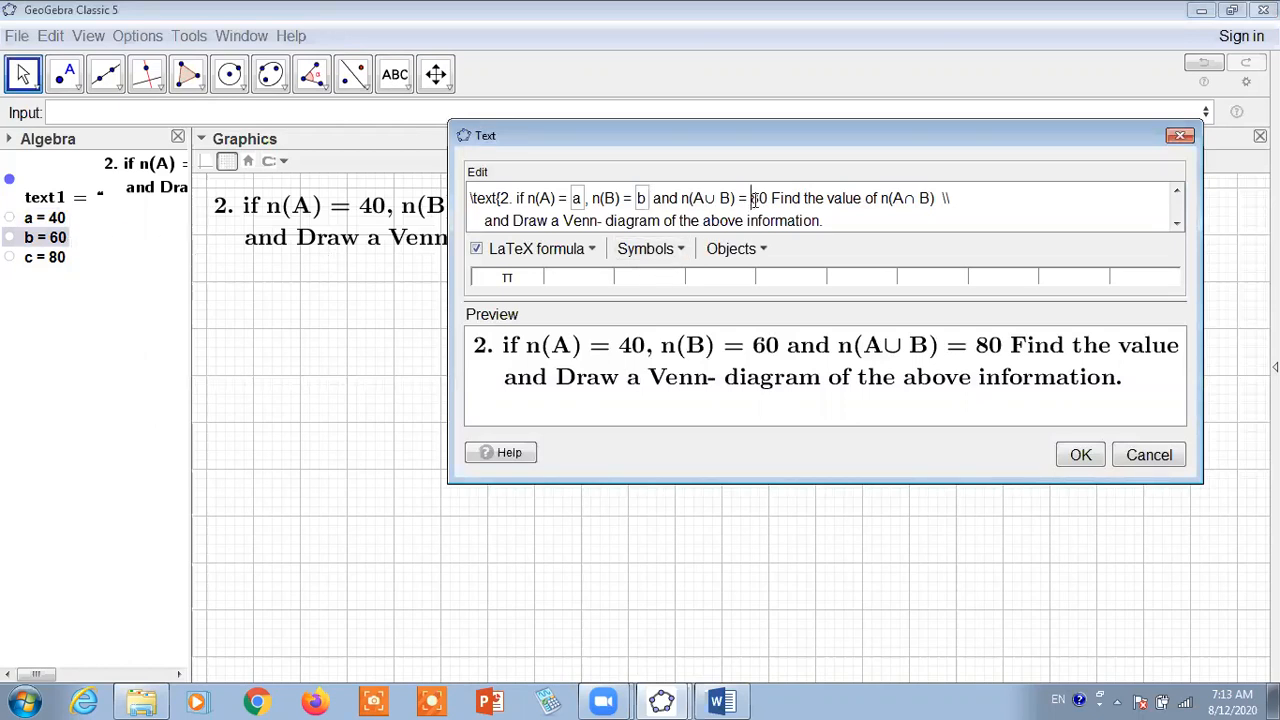
key(Delete)
key(Delete)
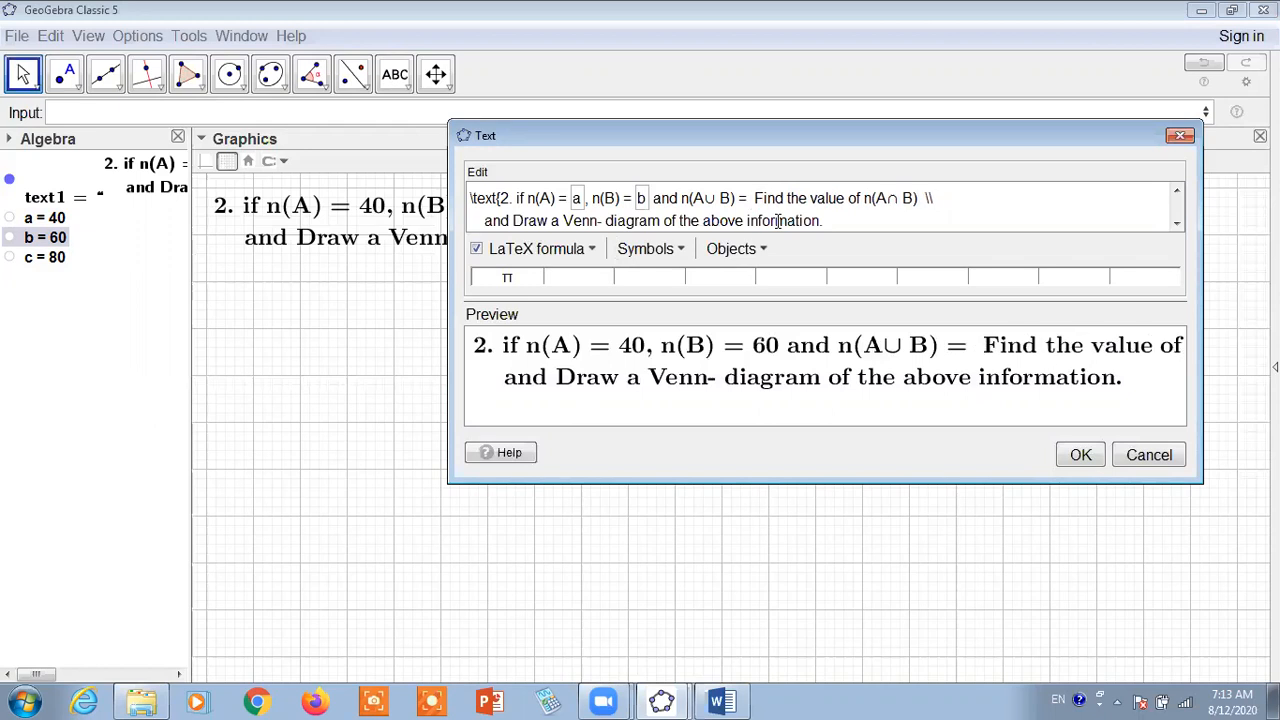
click(40, 260)
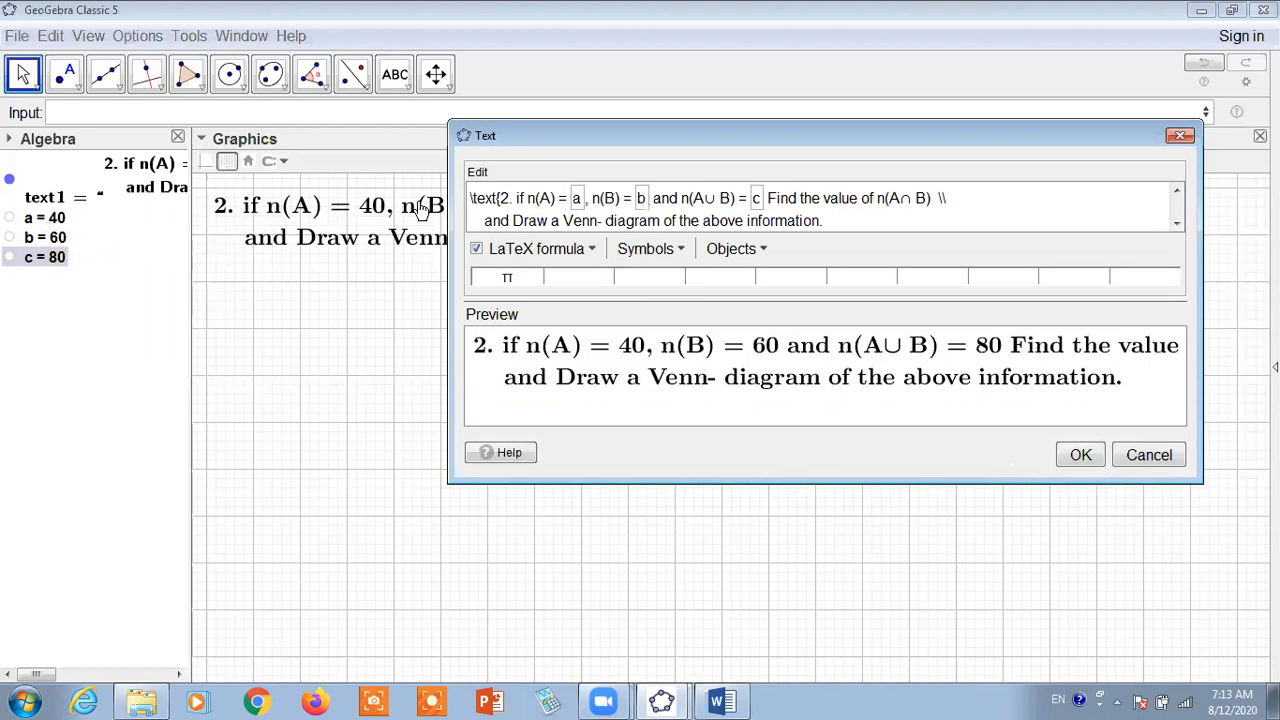
drag(519, 130, 478, 280)
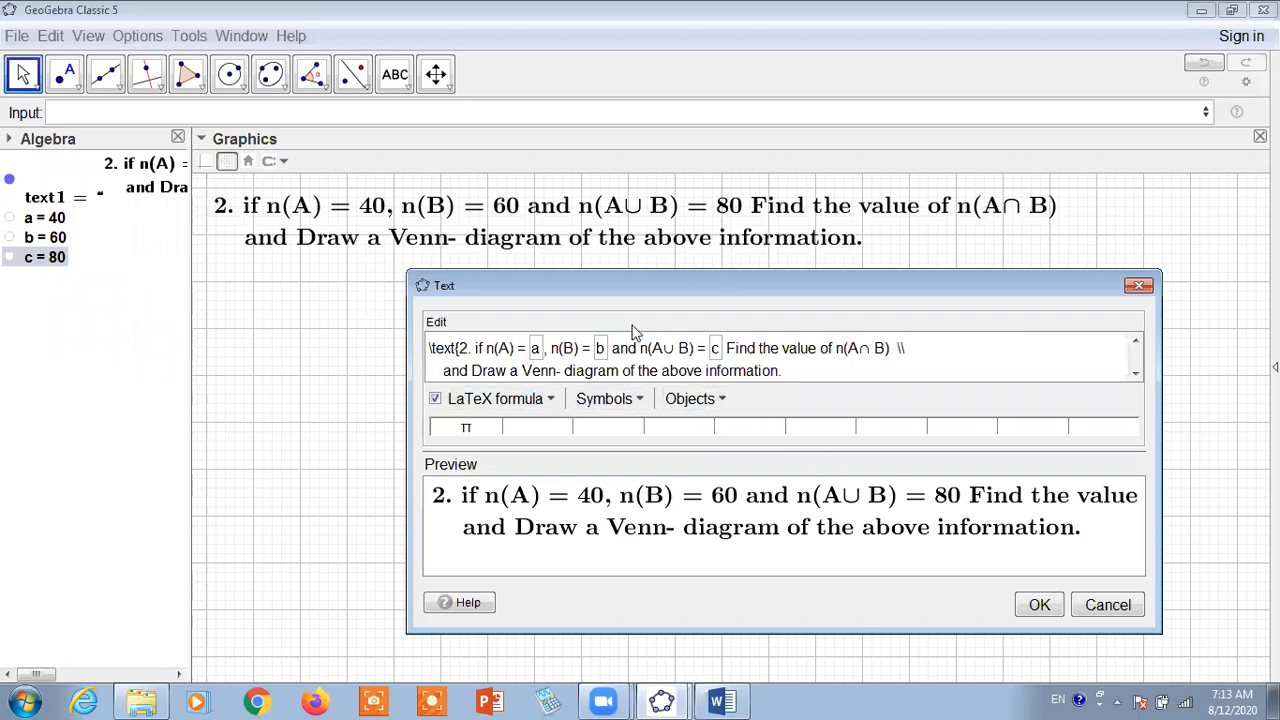
click(1040, 606)
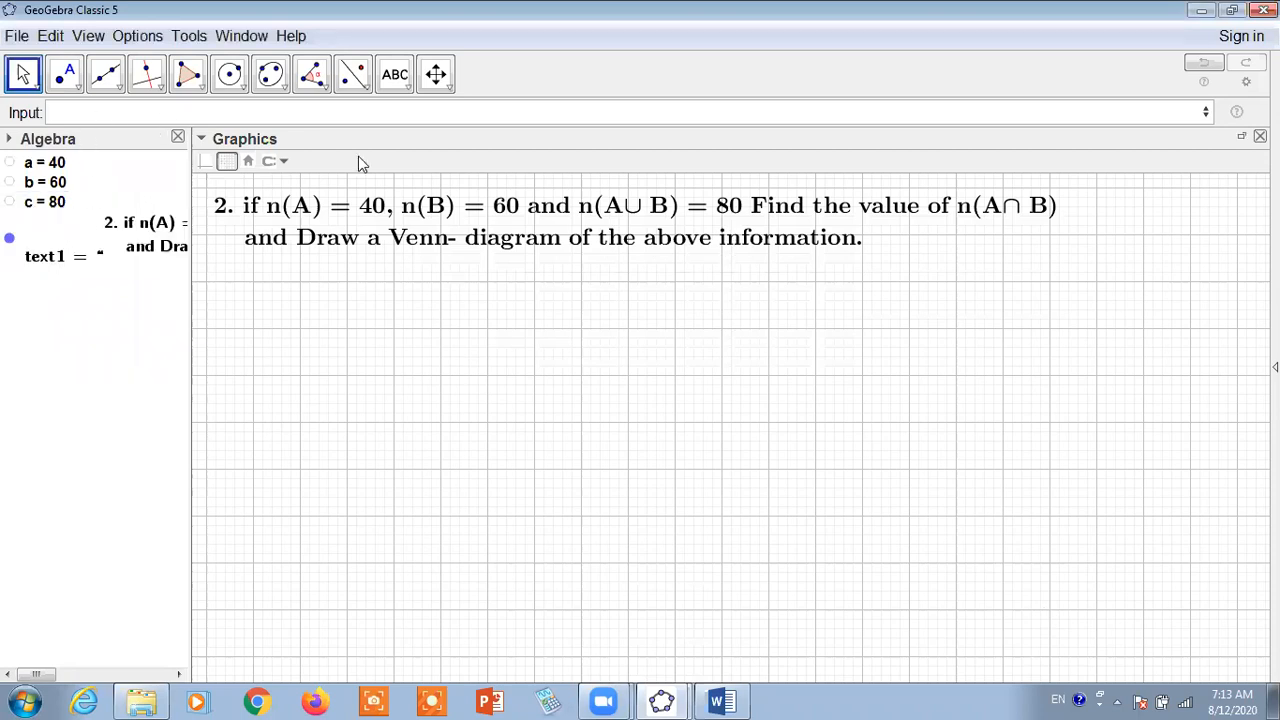
- Define a fourth number d = 20 and deselect it
click(121, 115)
text(d=20)
key(Return)
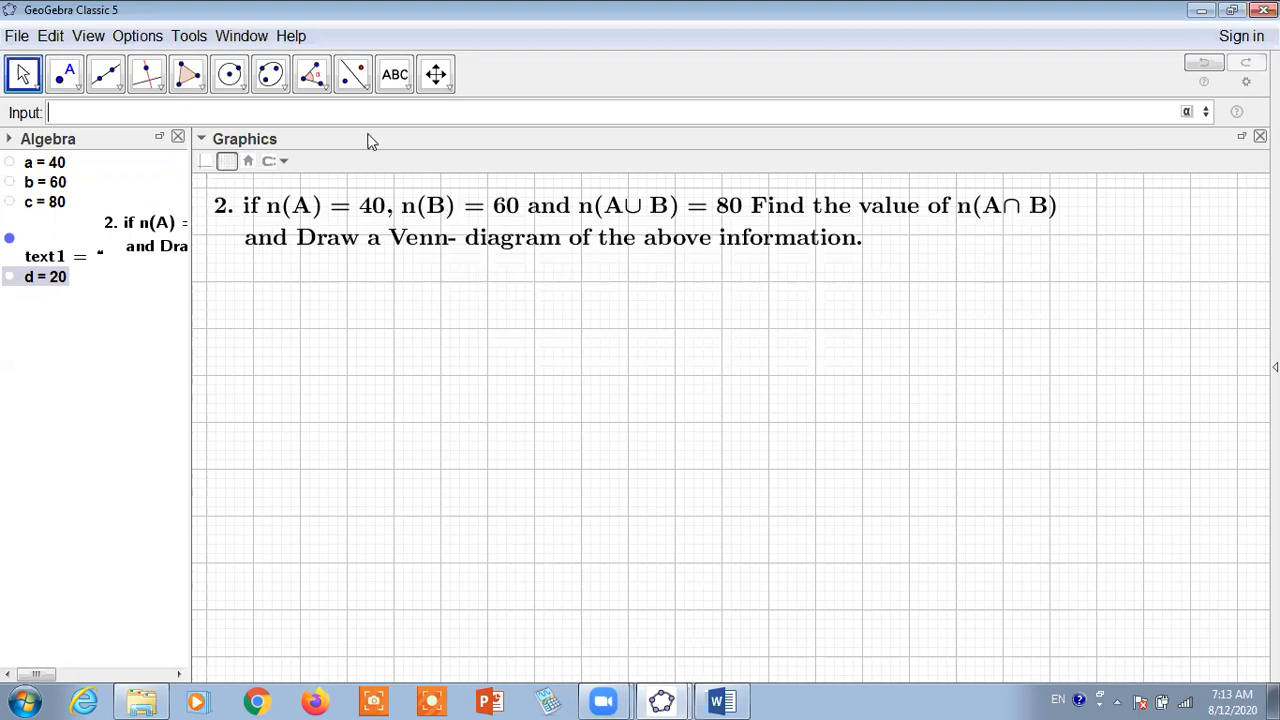
click(340, 270)
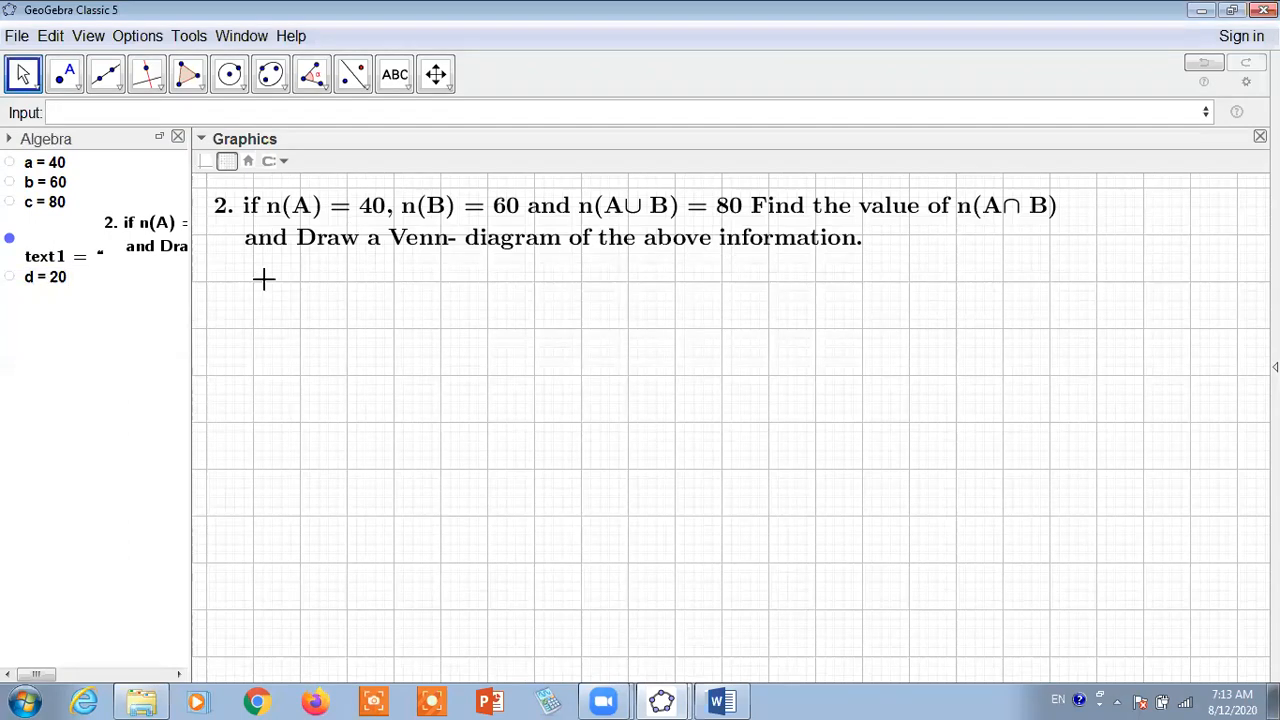
- Start a new text object below the question with the heading "Soluton," followed by a LaTeX line break (\\)
click(403, 80)
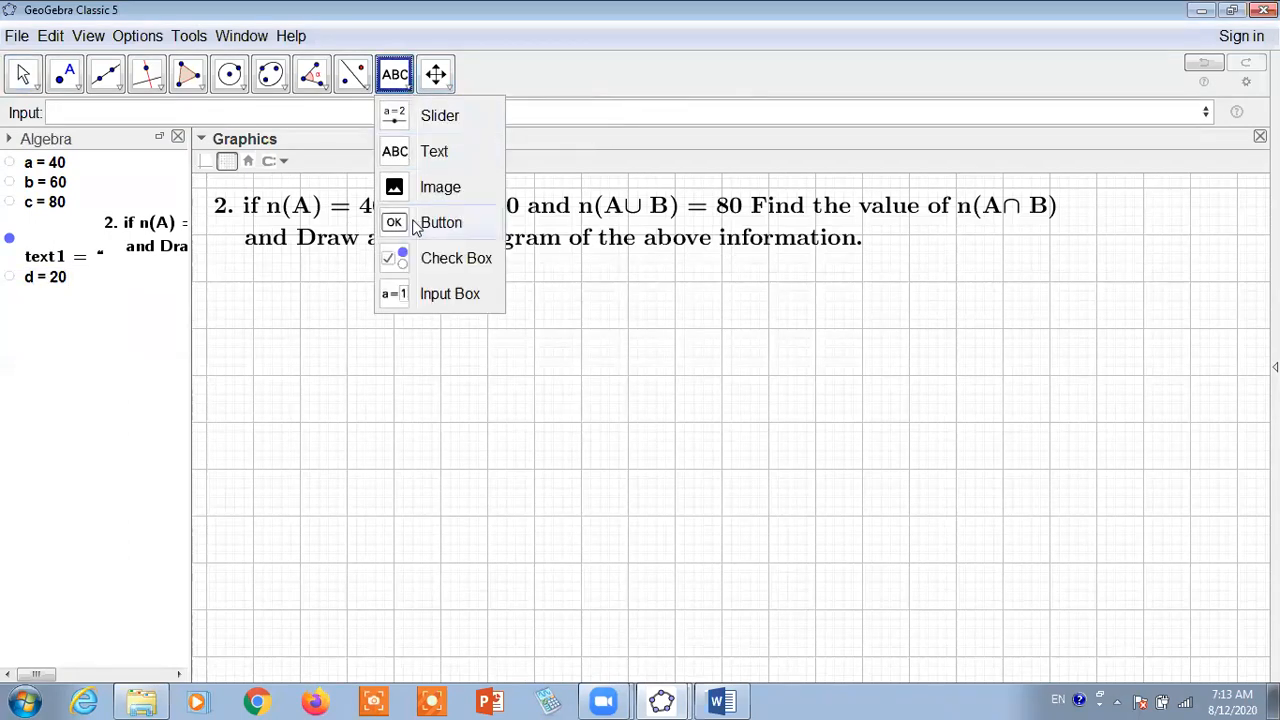
click(434, 151)
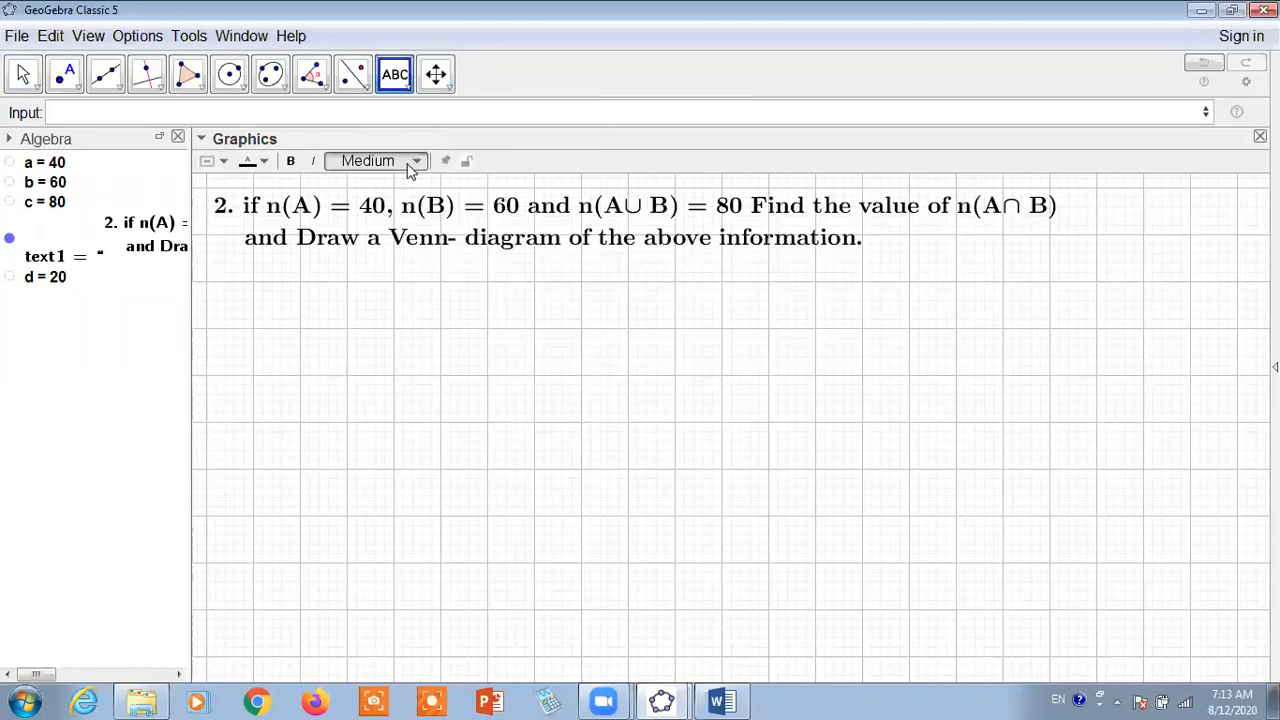
click(377, 309)
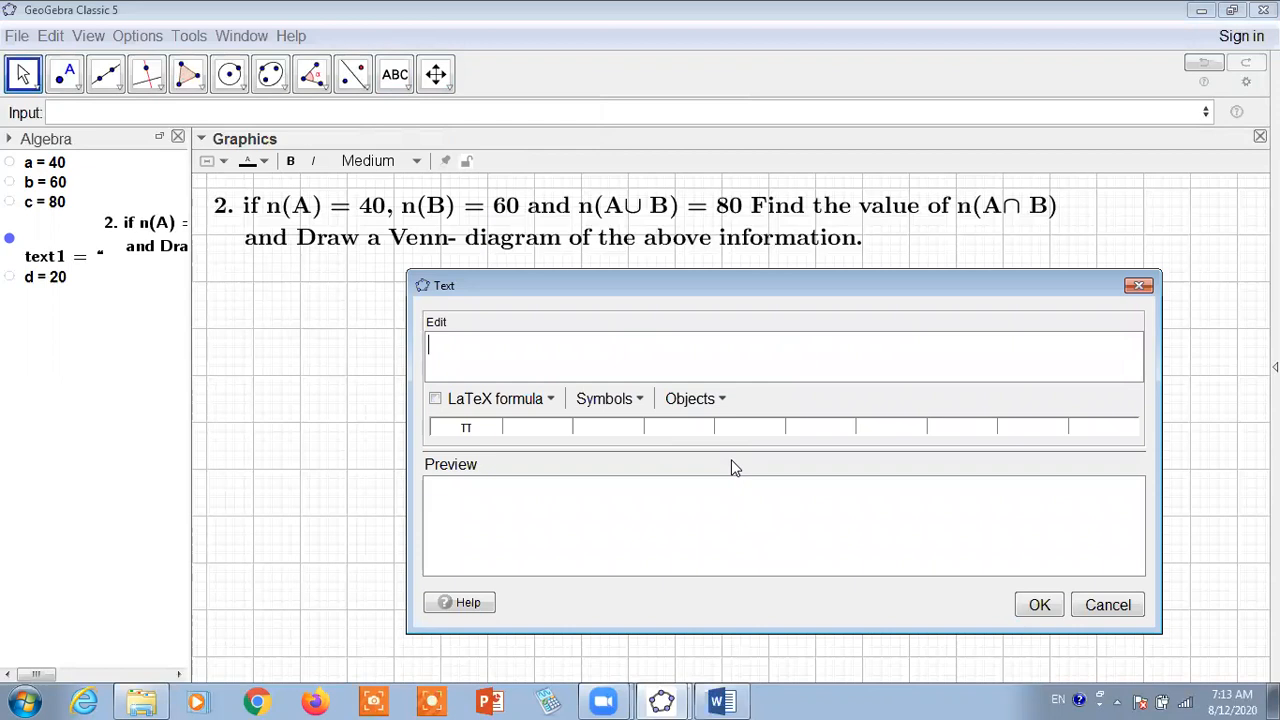
text(Solui)
key(BackSpace)
text(ton)
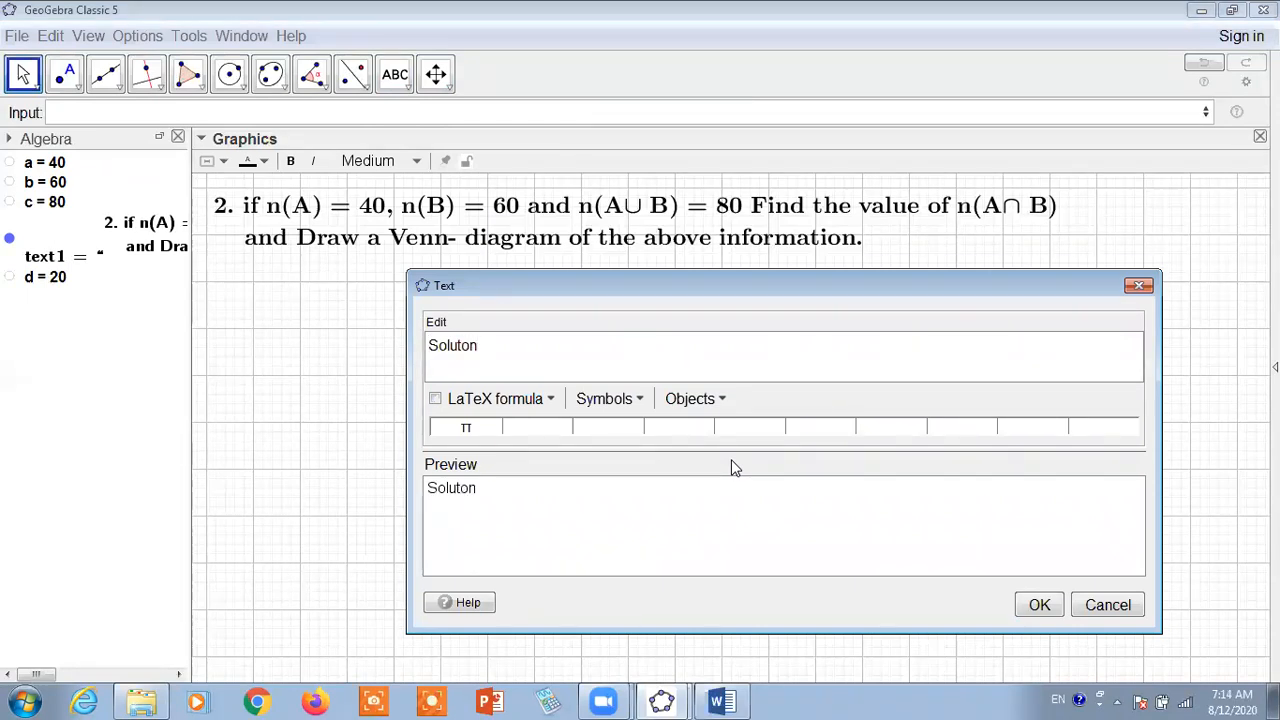
text(\)
text(')
key(BackSpace)
text(,)
text(\\ )
- Add the line "n(A)=" to the solution text, with its value linked to the number object a
text(n)
text((A)
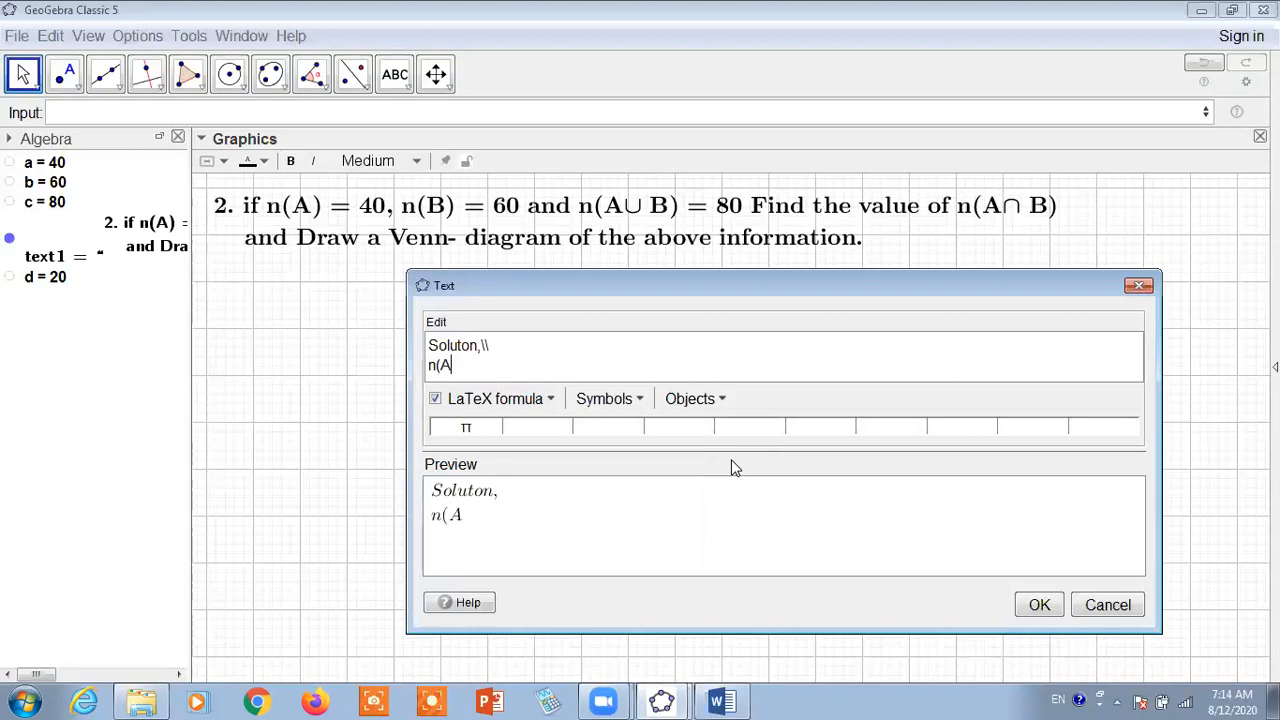
text()=)
click(65, 165)
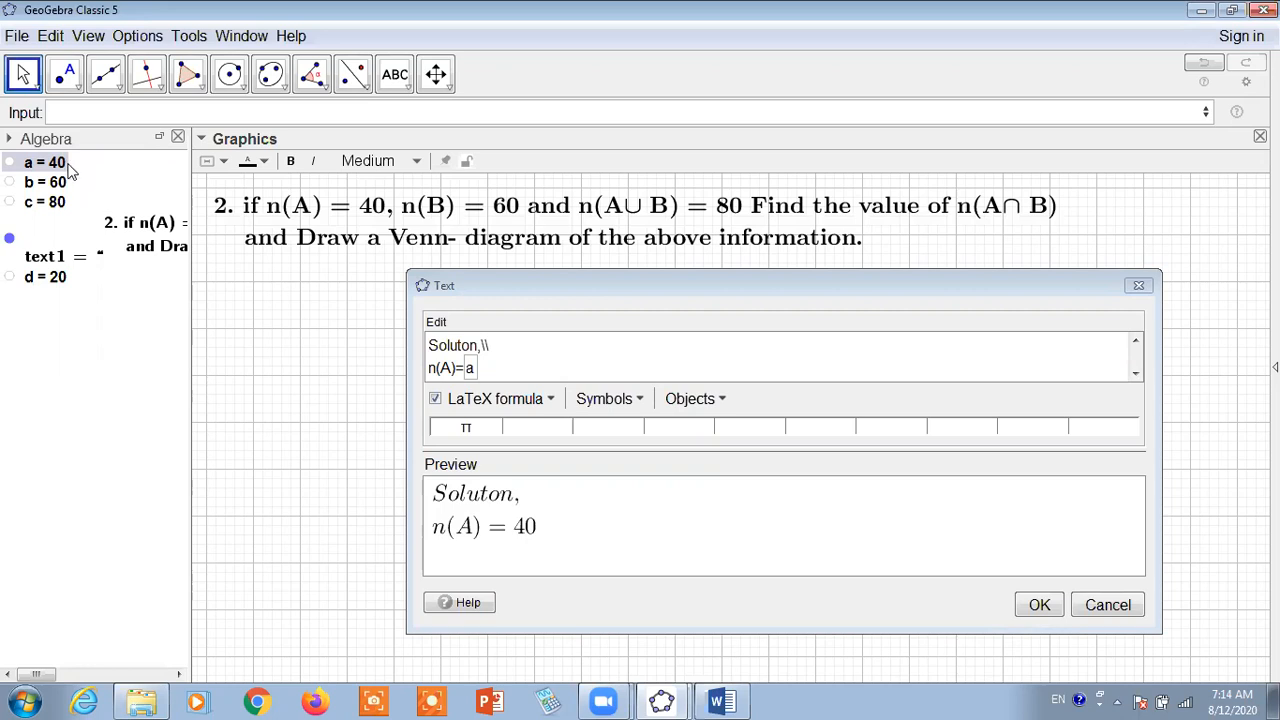
- End the n(A) line with a LaTeX line break (\\) and begin the line "n(B)=" below it
click(494, 370)
text(\\)
key(Return)
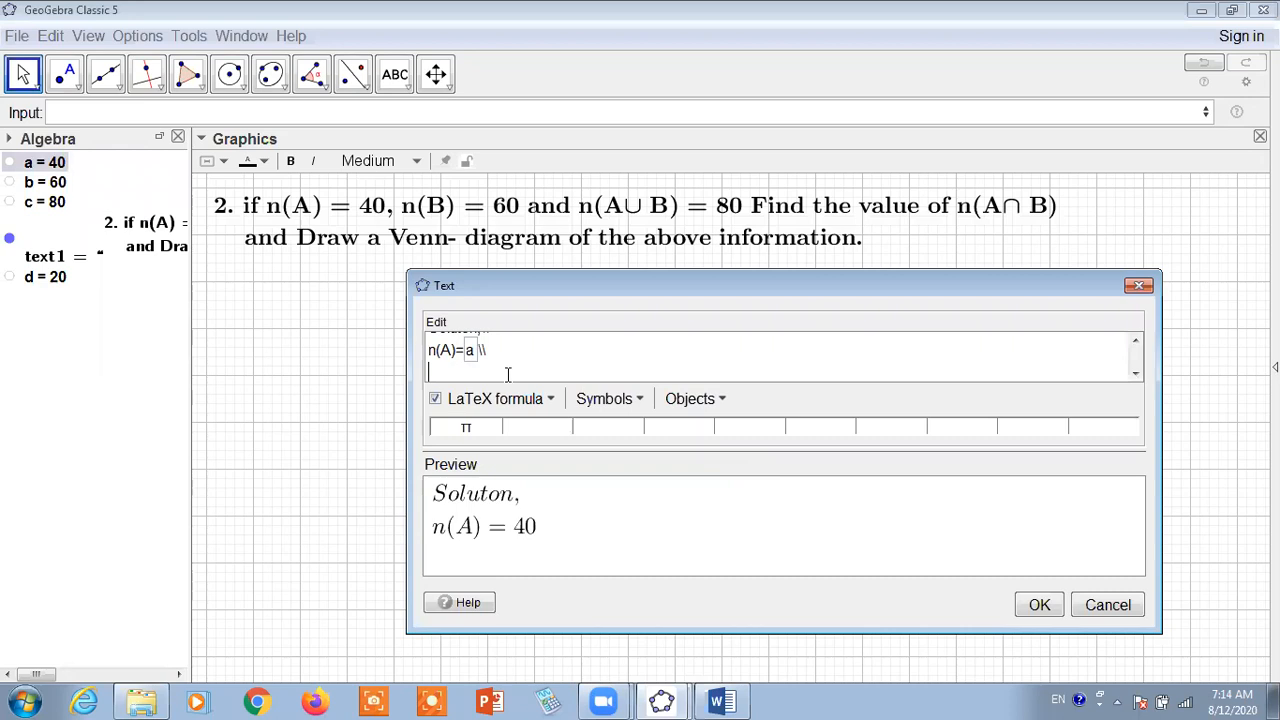
text(n(B)=)
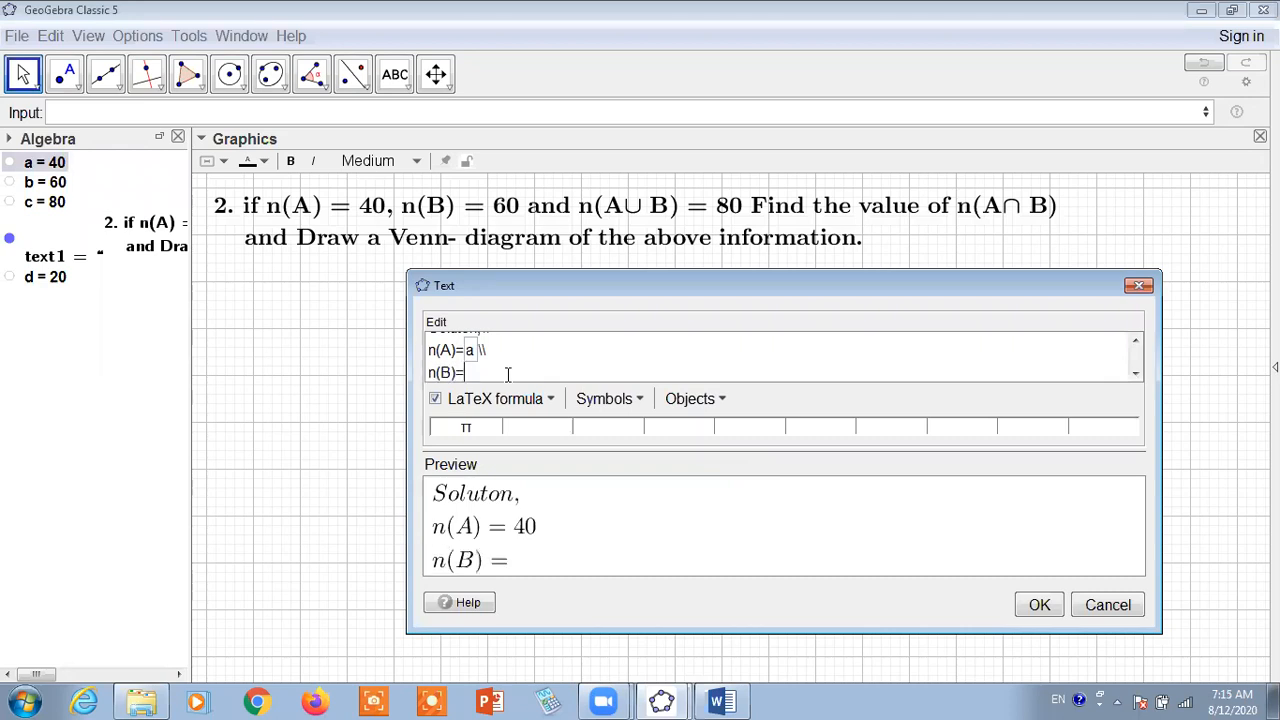